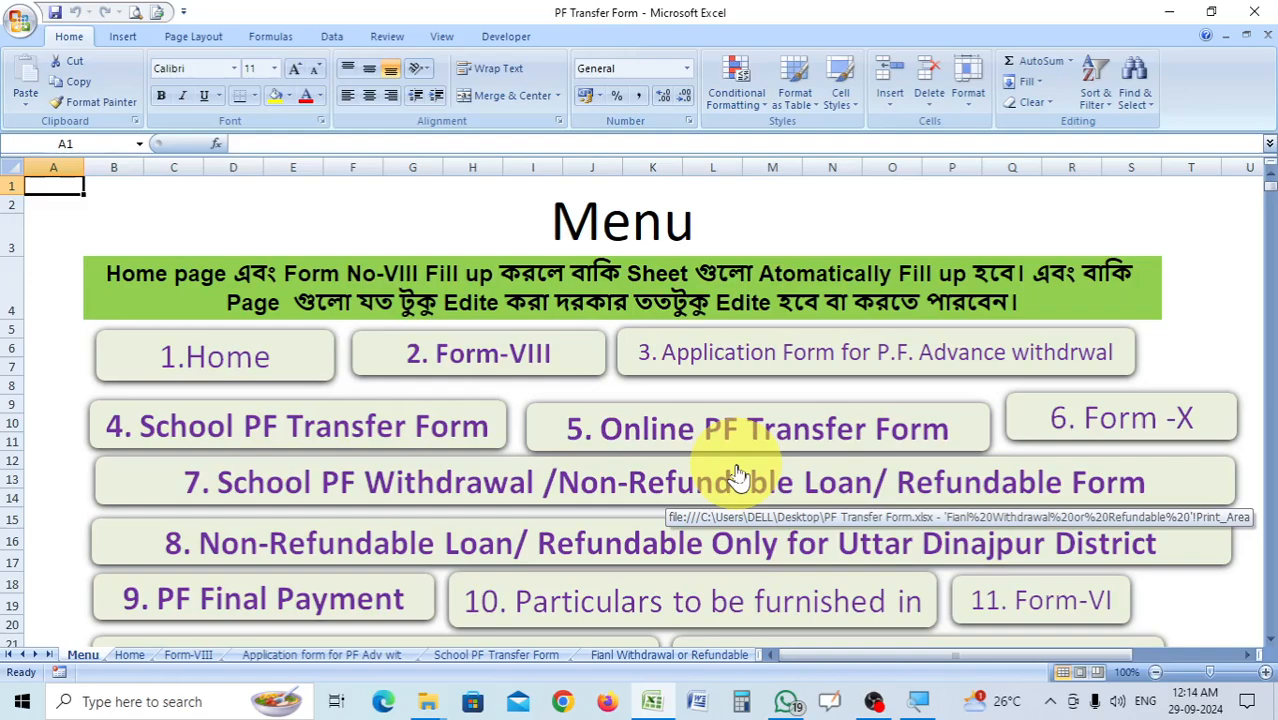
Look over the list of numbered PF forms on the Menu sheet.
scroll(820, 465, "down", 1)
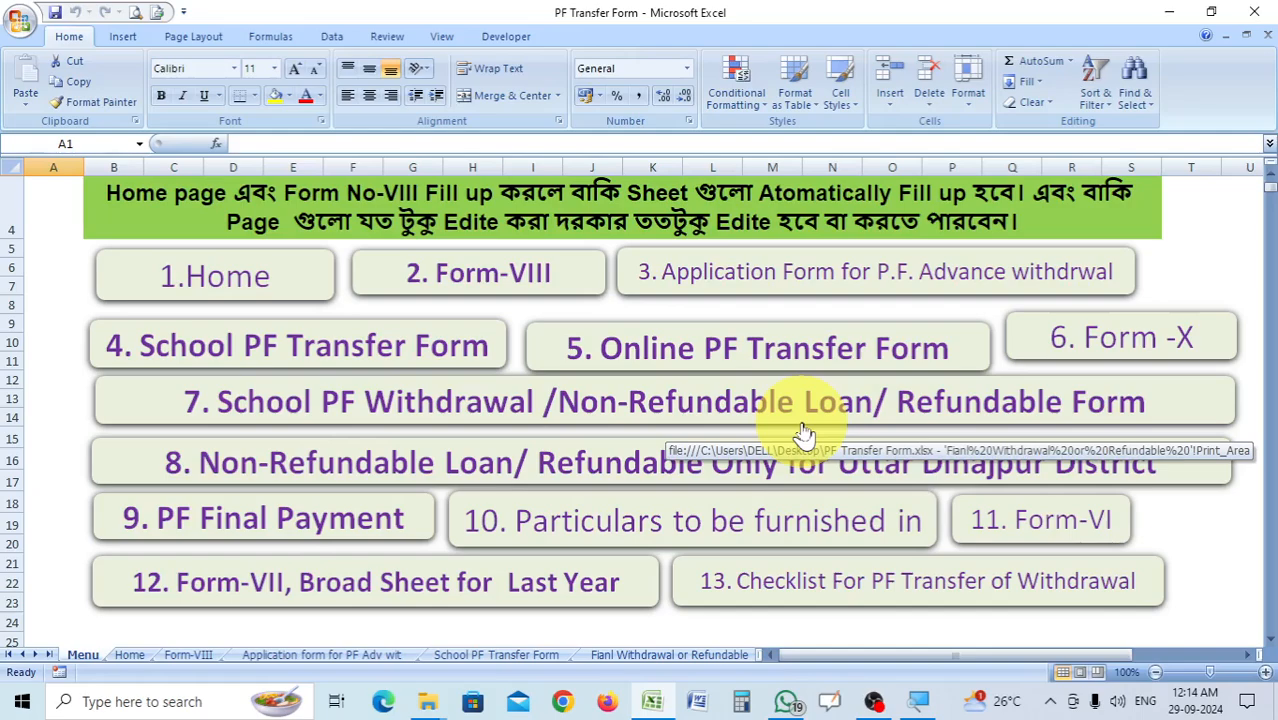
scroll(803, 435, "up", 1)
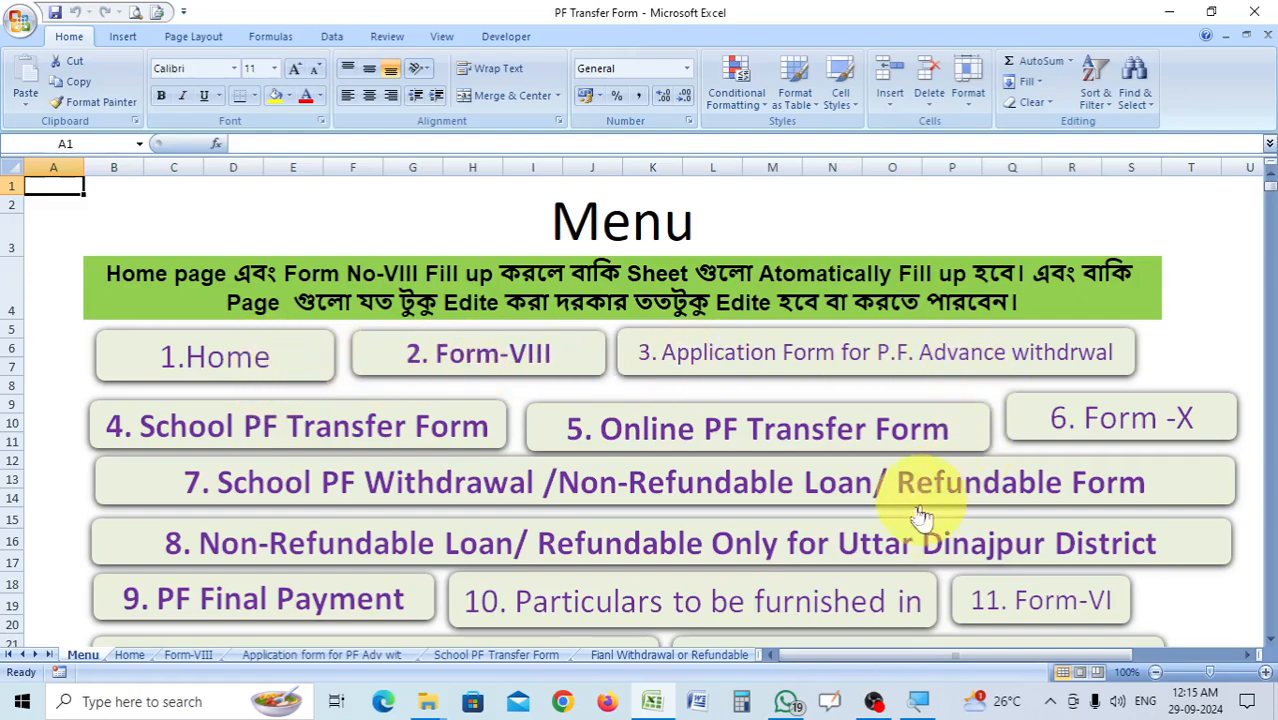
scroll(845, 450, "down", 1)
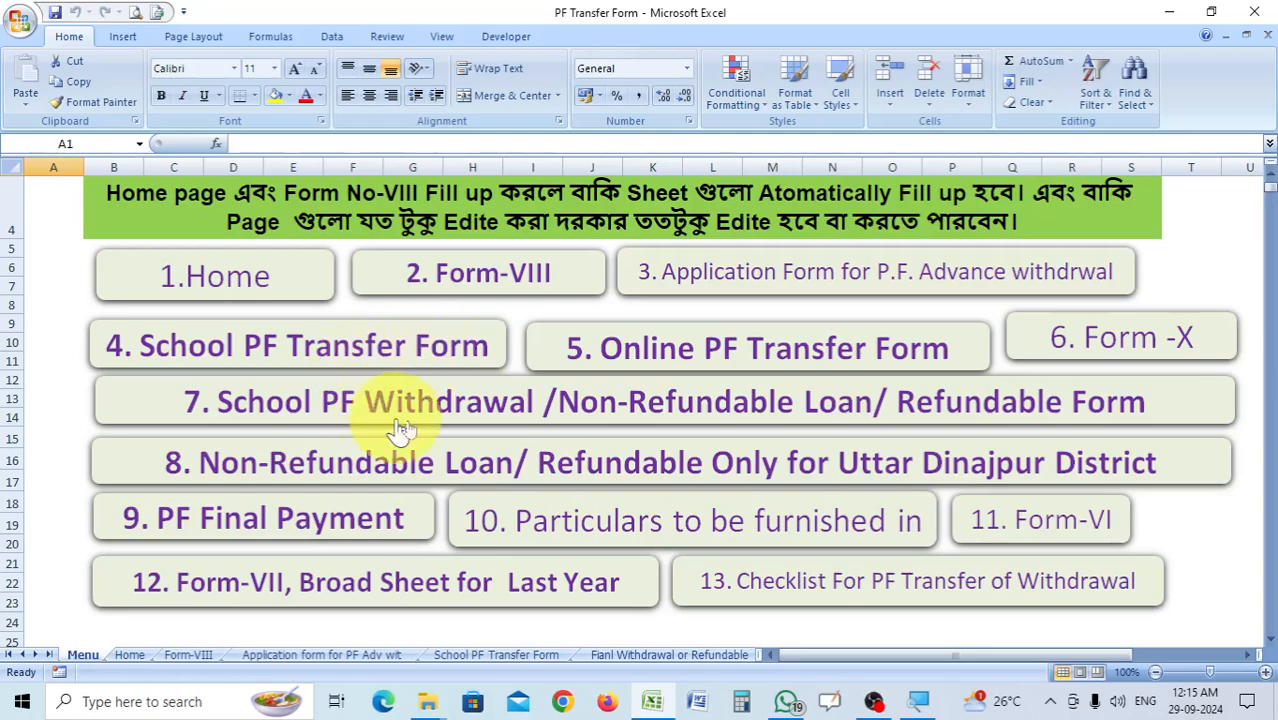
scroll(585, 430, "up", 1)
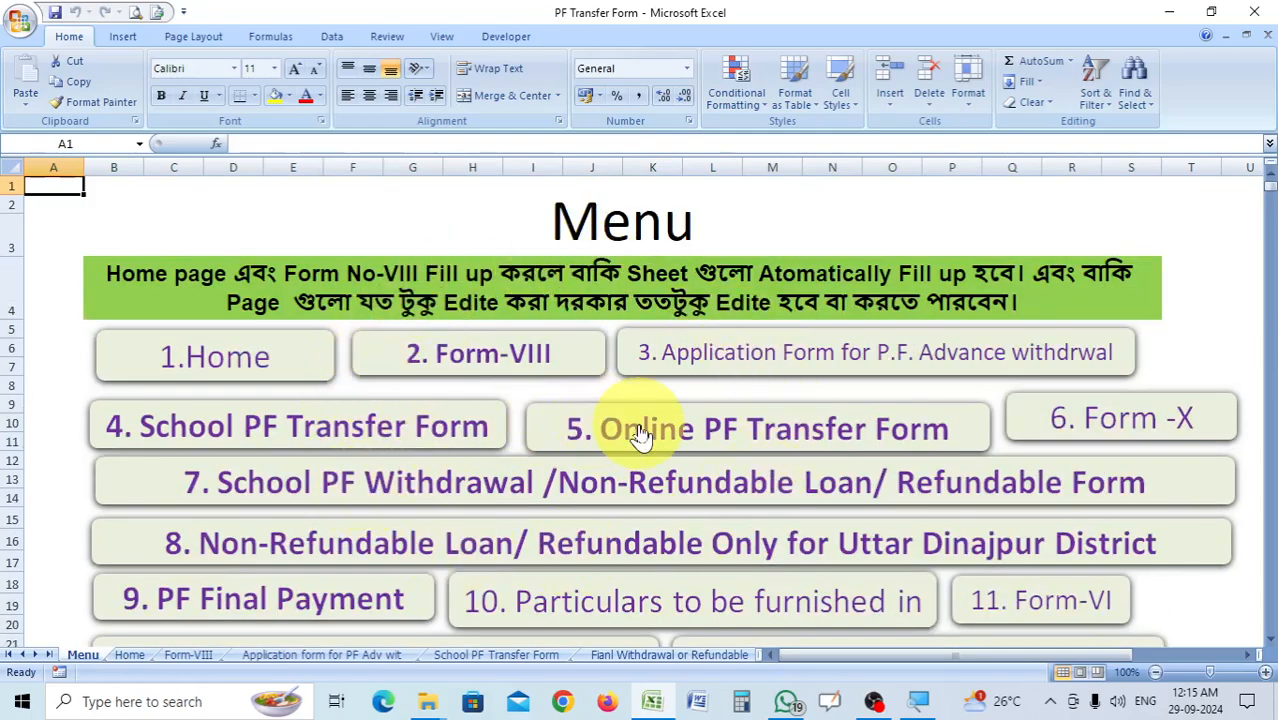
Open the Home sheet from the menu and examine its financial year, employee and school detail sections.
left_click(272, 370)
scroll(570, 488, "down", 3)
scroll(608, 508, "down", 5)
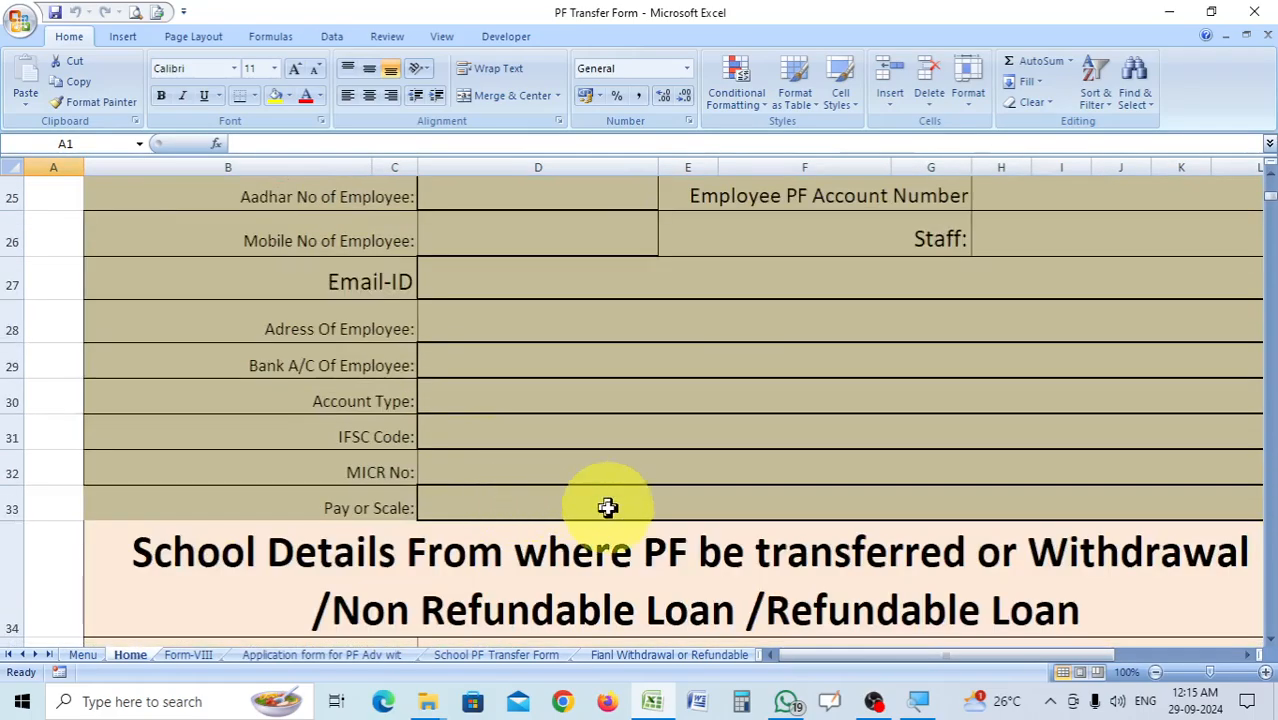
scroll(813, 514, "down", 12)
scroll(815, 513, "up", 8)
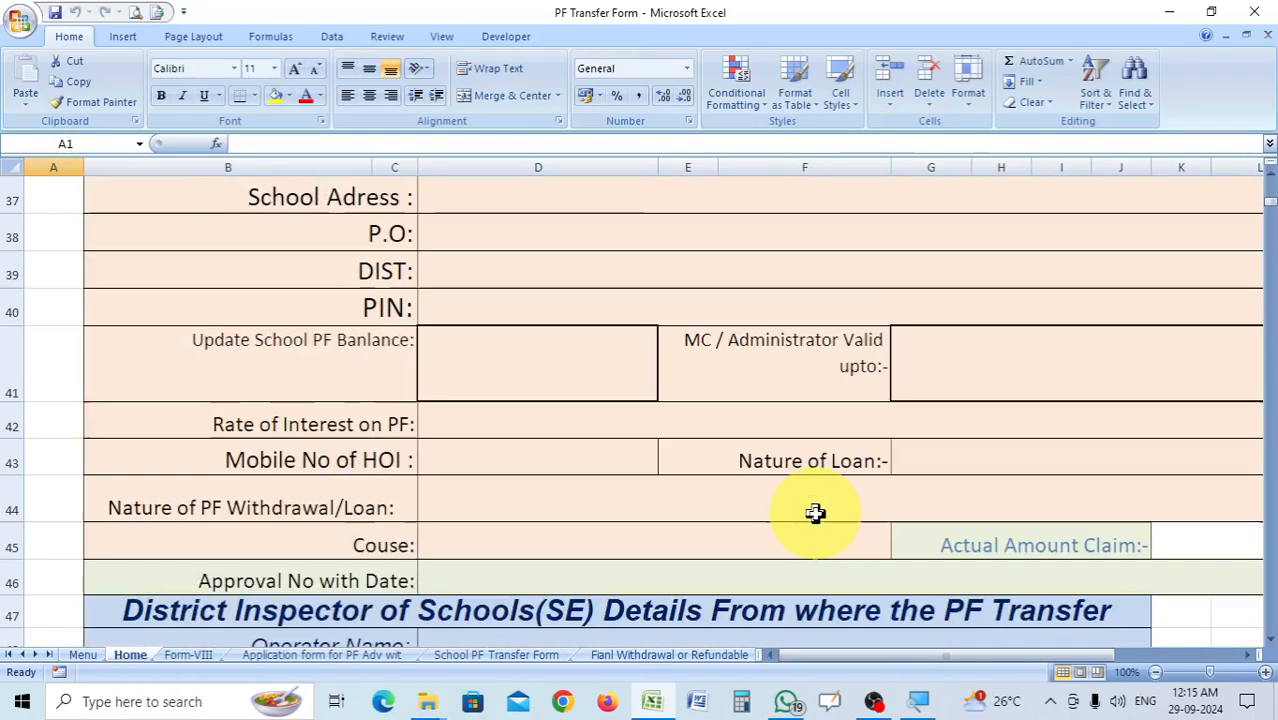
scroll(815, 513, "up", 5)
scroll(805, 513, "up", 5)
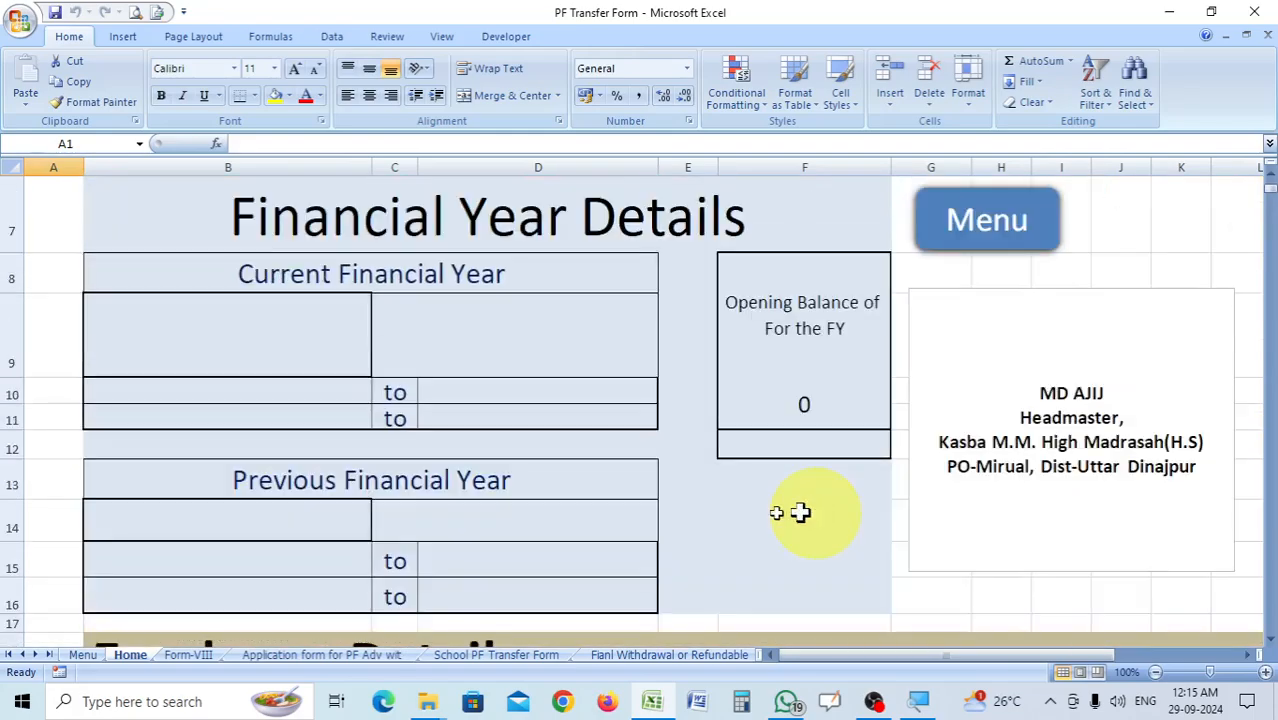
View the Form-VIII ledger sheet directly and again through its menu link, returning to the Menu sheet each time.
left_click(198, 656)
scroll(513, 405, "up", 2)
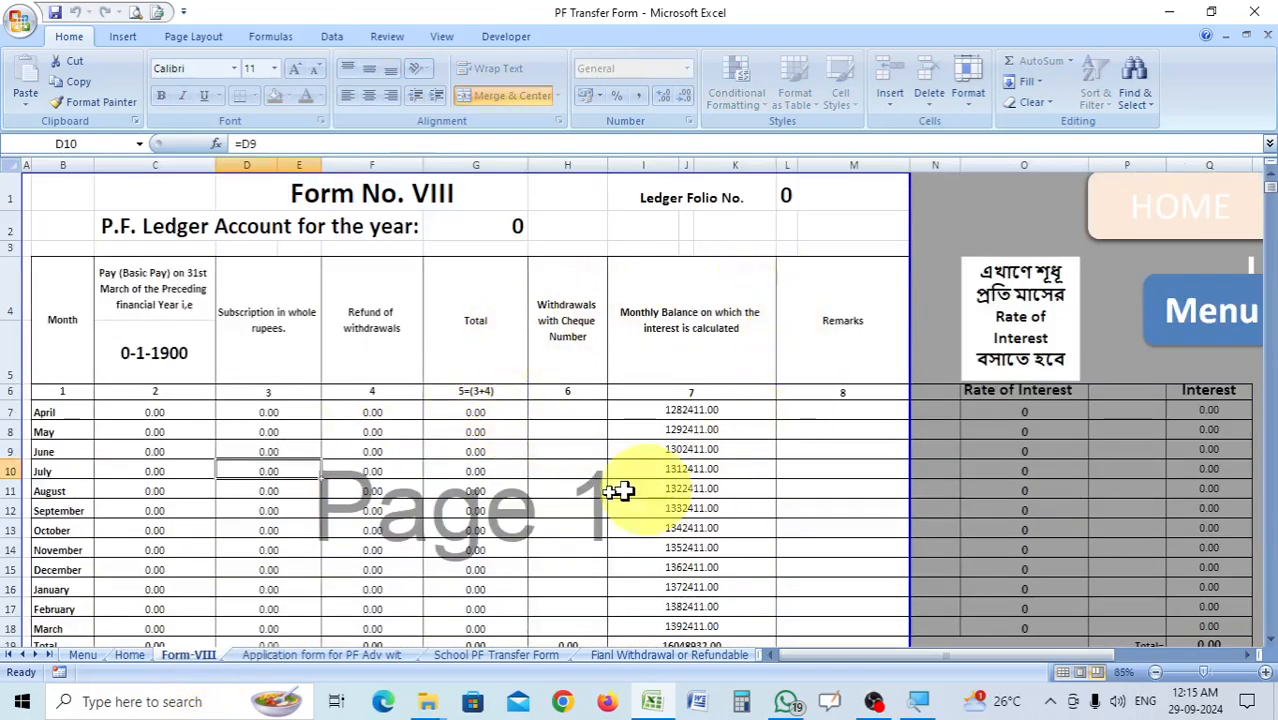
left_click(1246, 335)
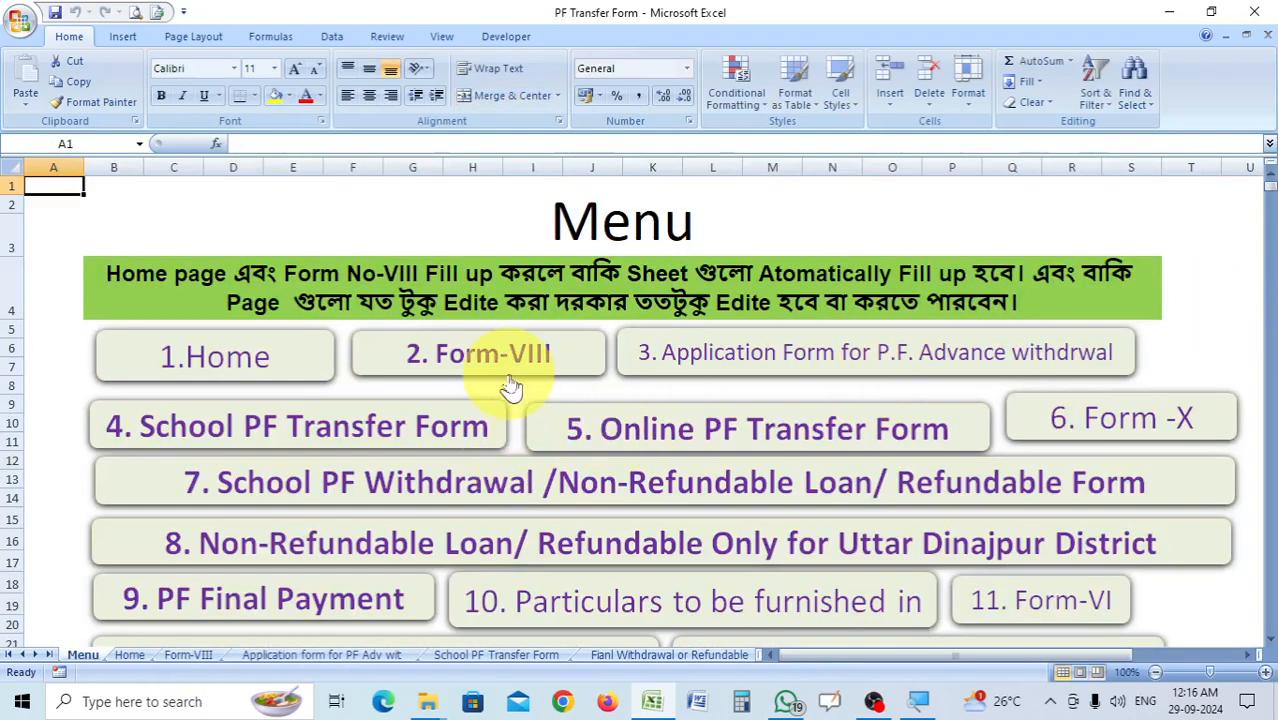
left_click(530, 355)
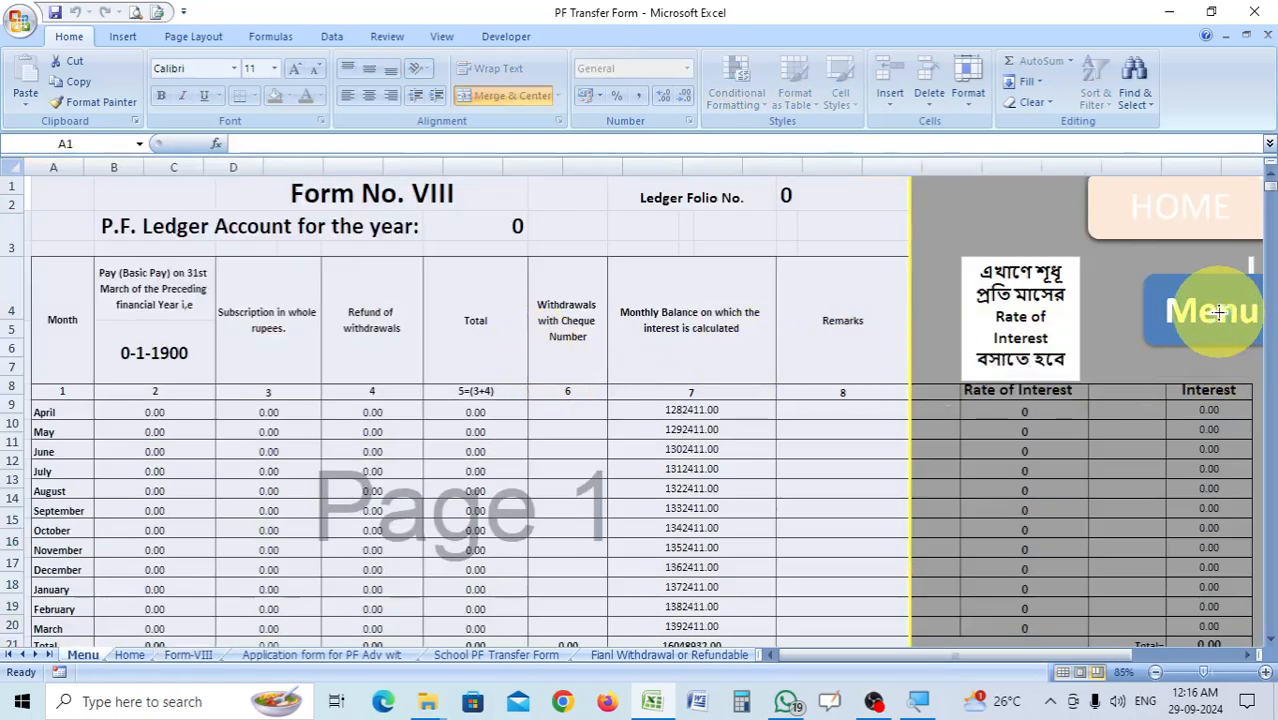
left_click(1217, 313)
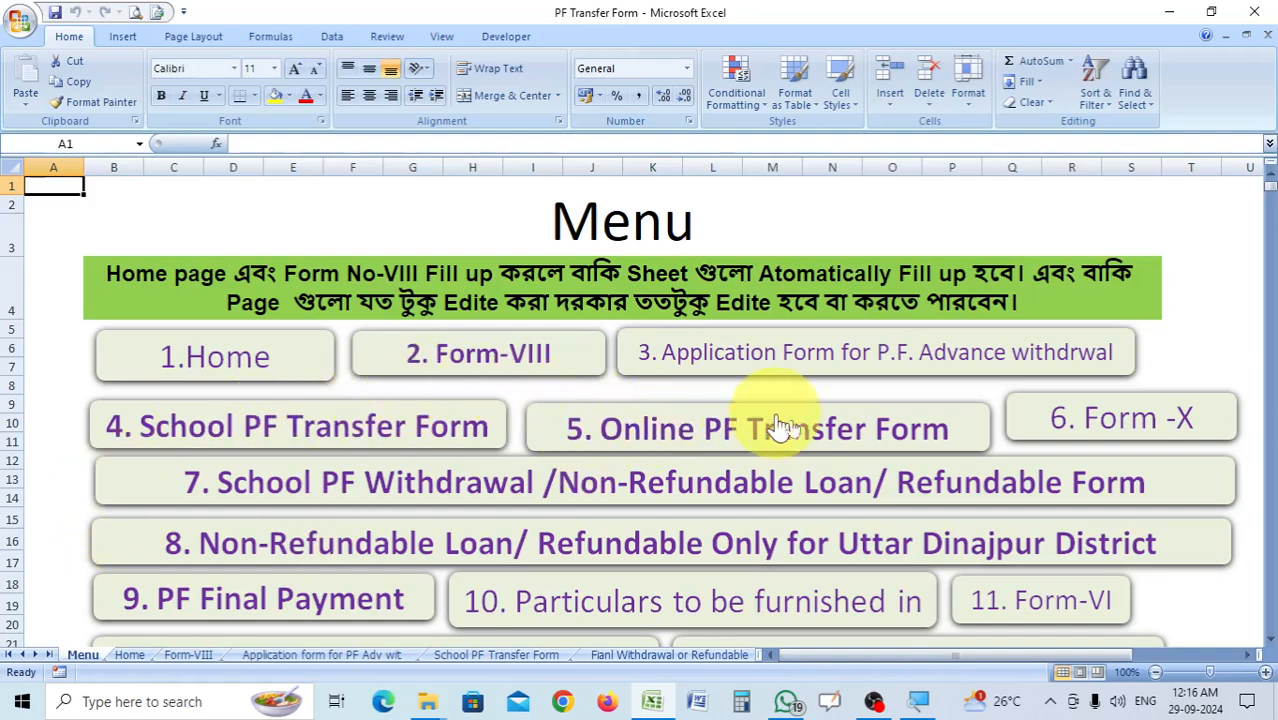
Try to open Form-VII, Broad Sheet for Last Year, from the Menu sheet.
scroll(688, 512, "down", 1)
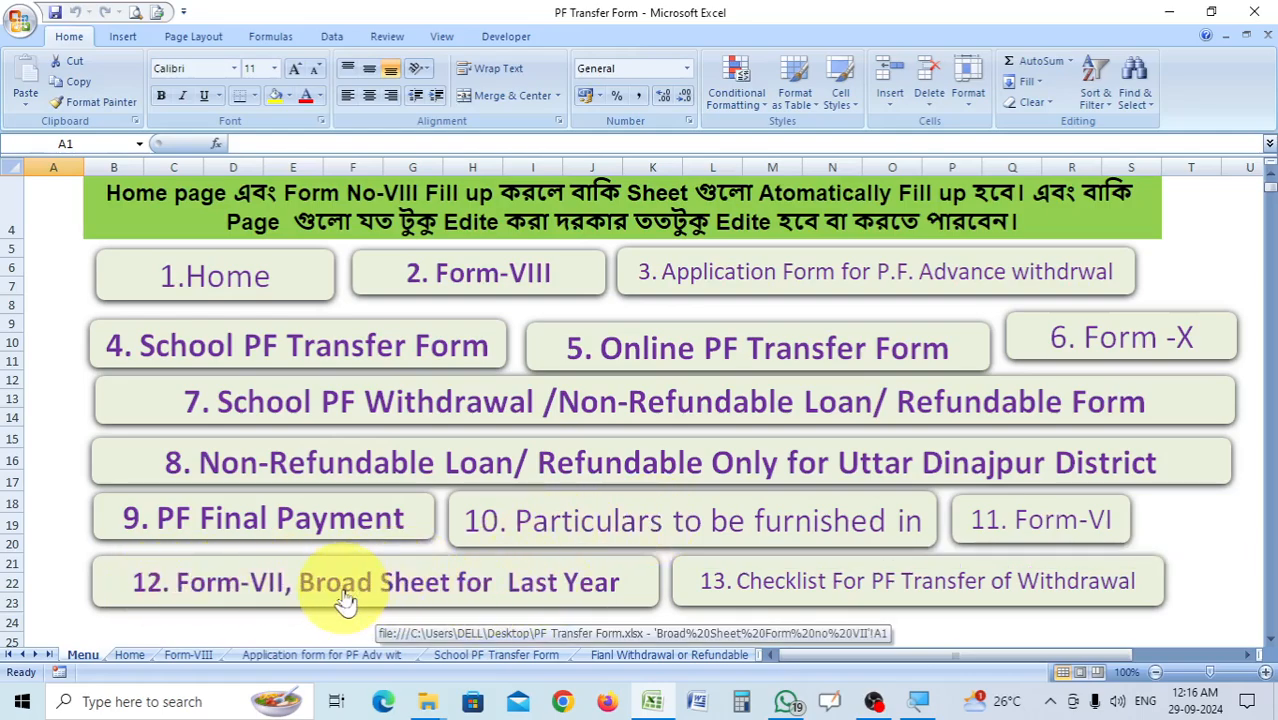
left_click(387, 590)
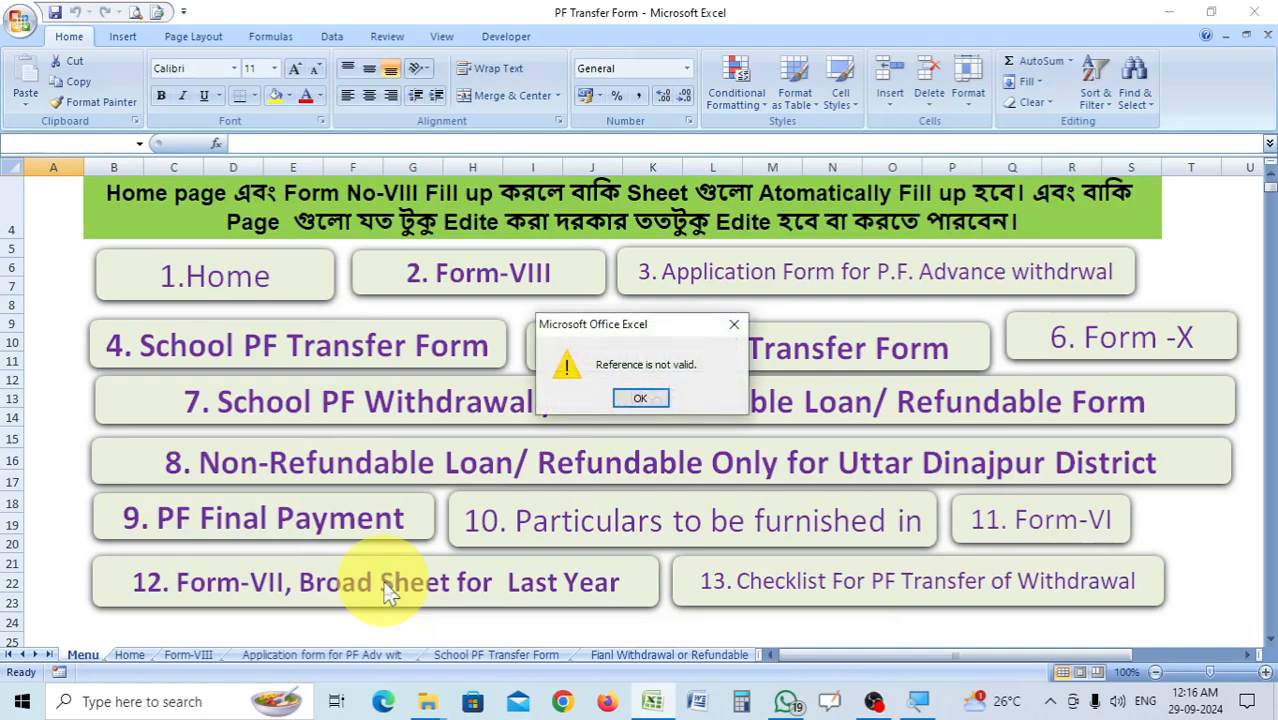
left_click(640, 398)
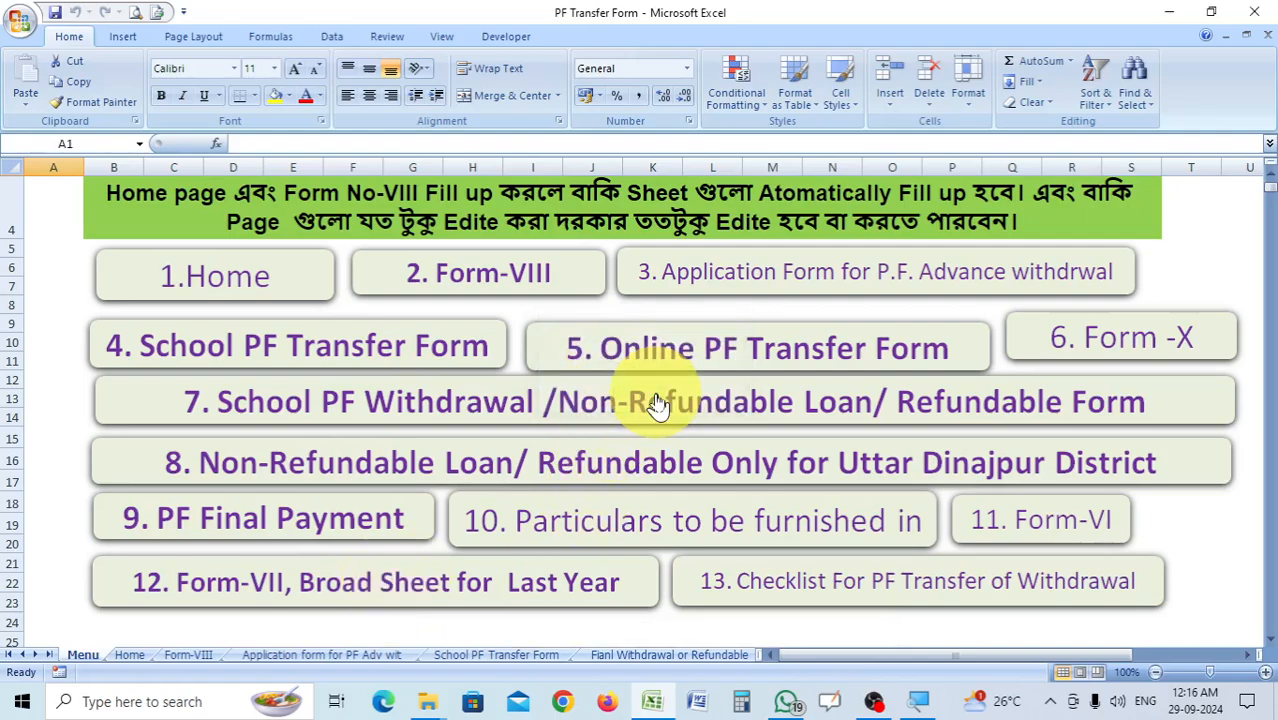
Check the menu links for Form-X, Online PF Transfer Form and School PF Transfer Form, ending on the Menu sheet.
left_click(1155, 338)
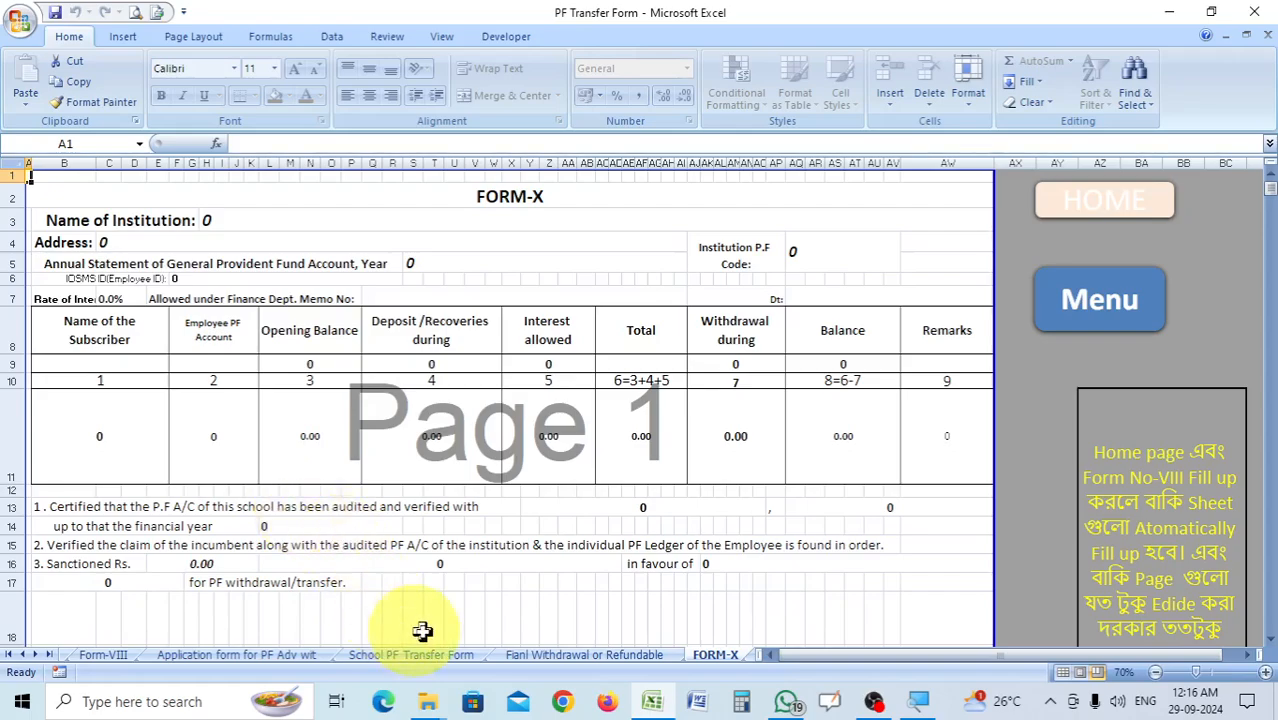
left_click(1099, 299)
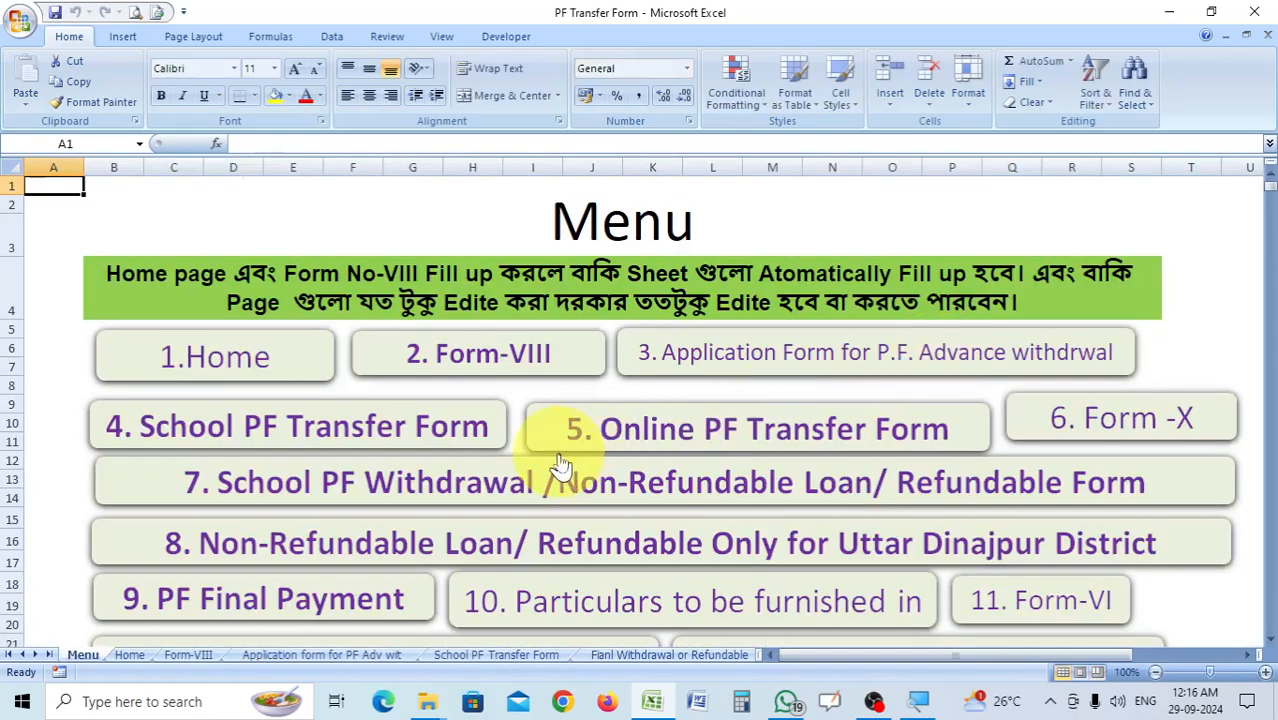
left_click(740, 426)
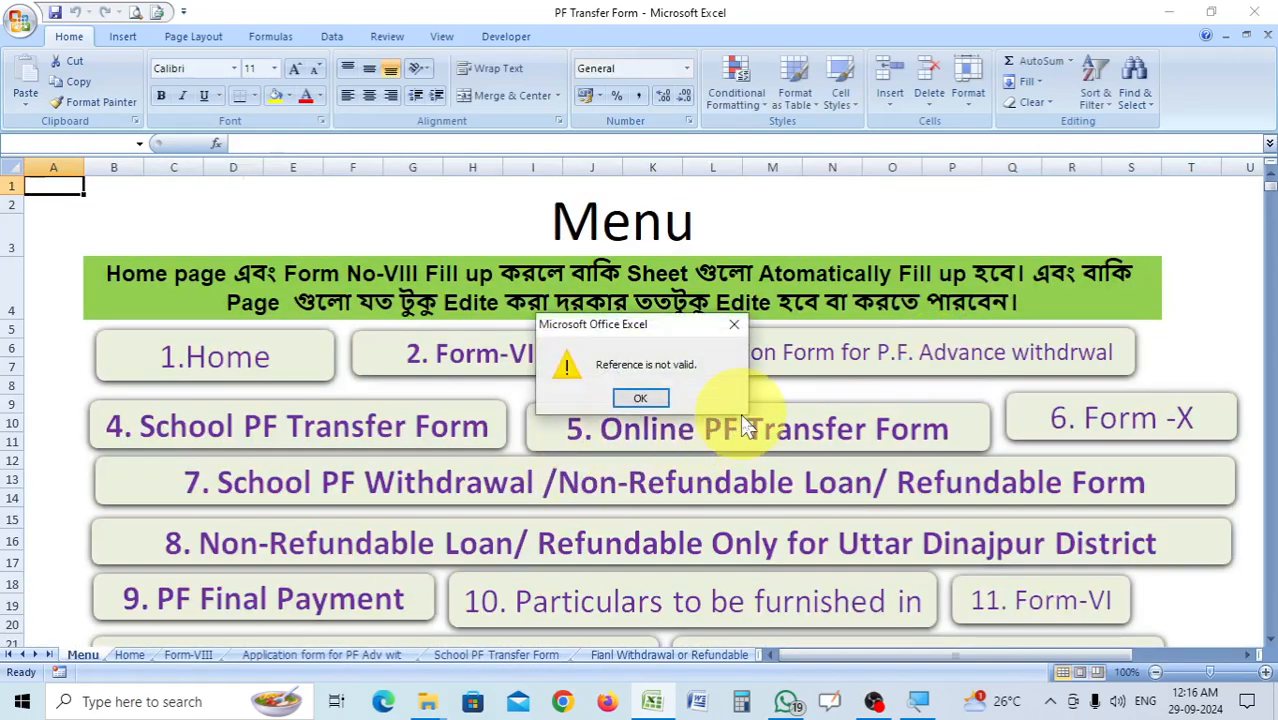
left_click(734, 324)
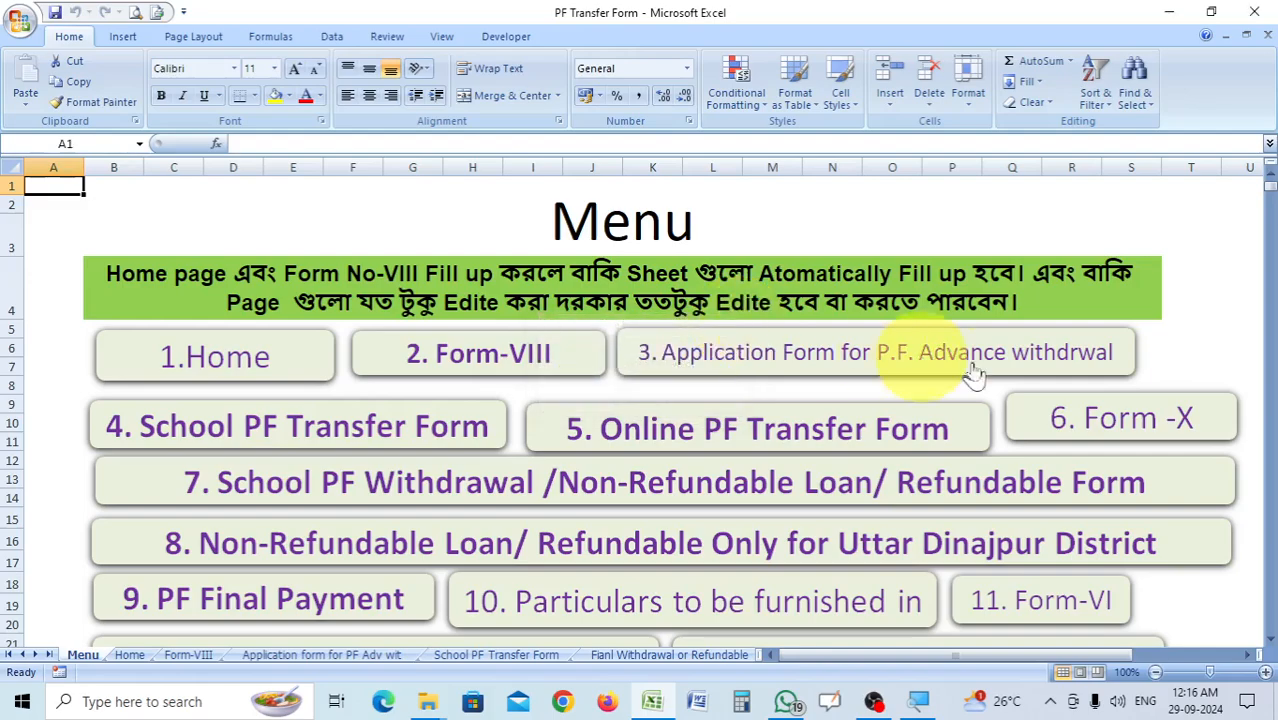
left_click(340, 436)
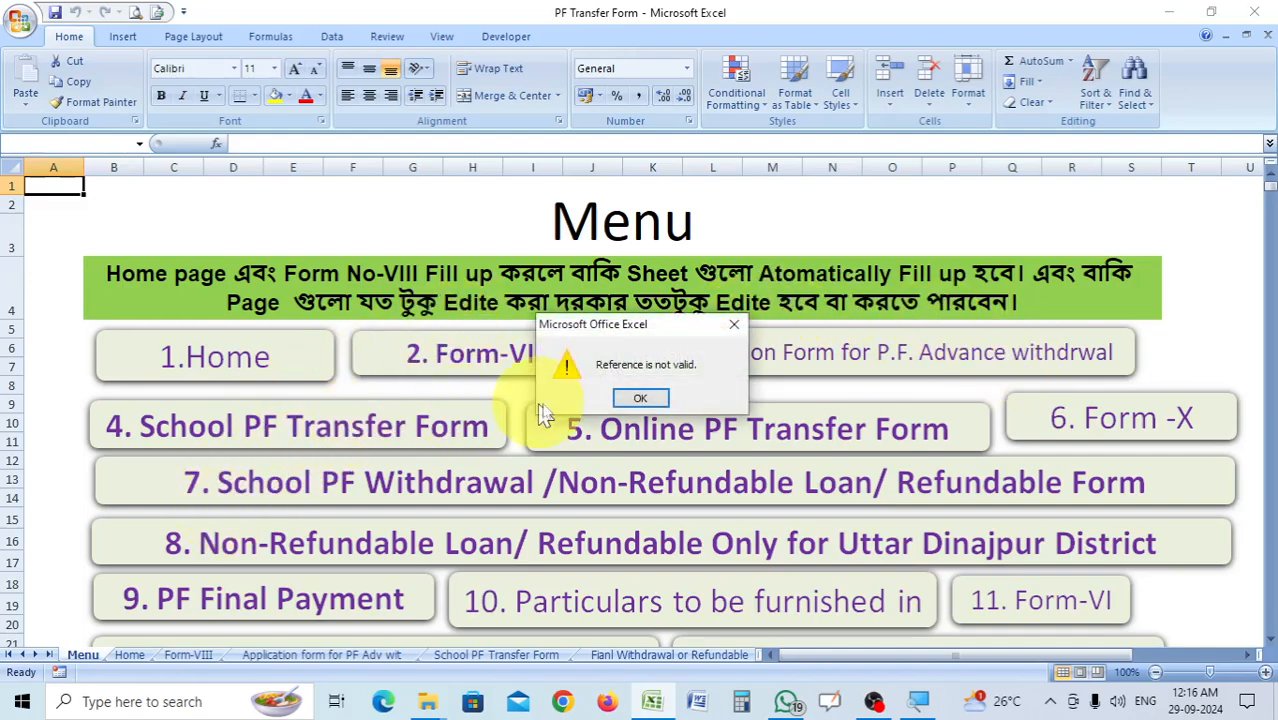
left_click(735, 324)
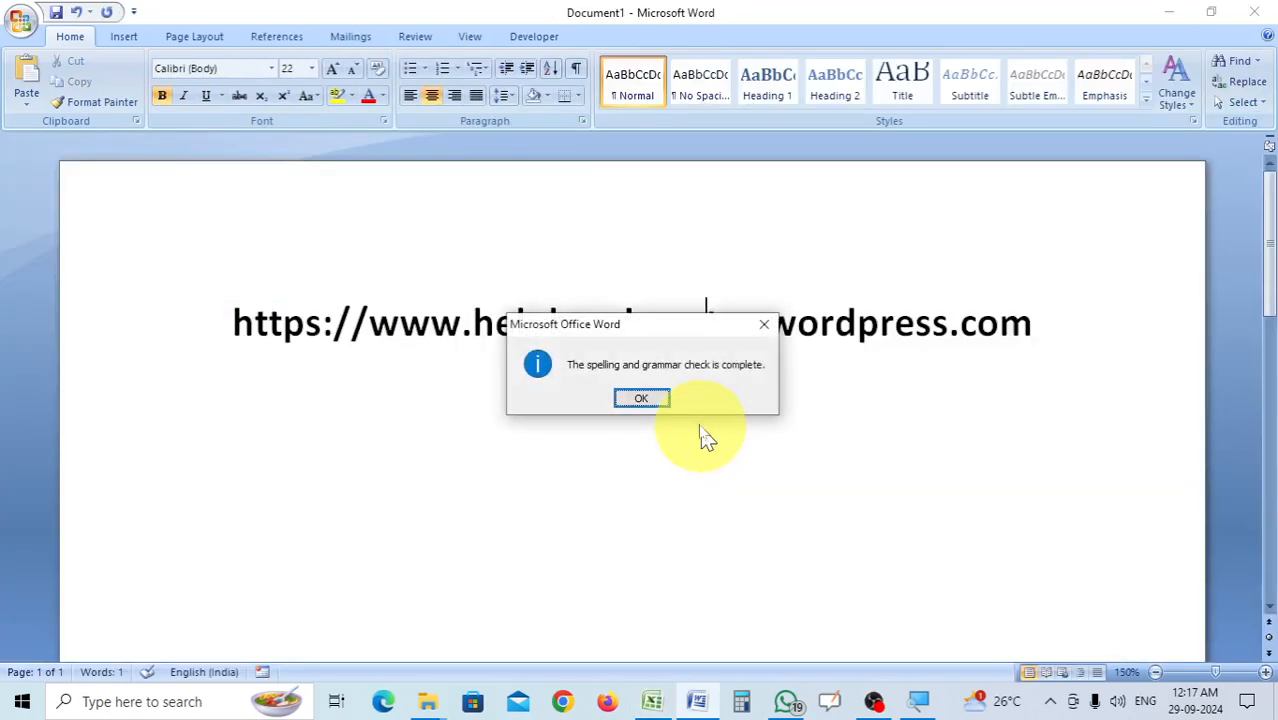
left_click(648, 403)
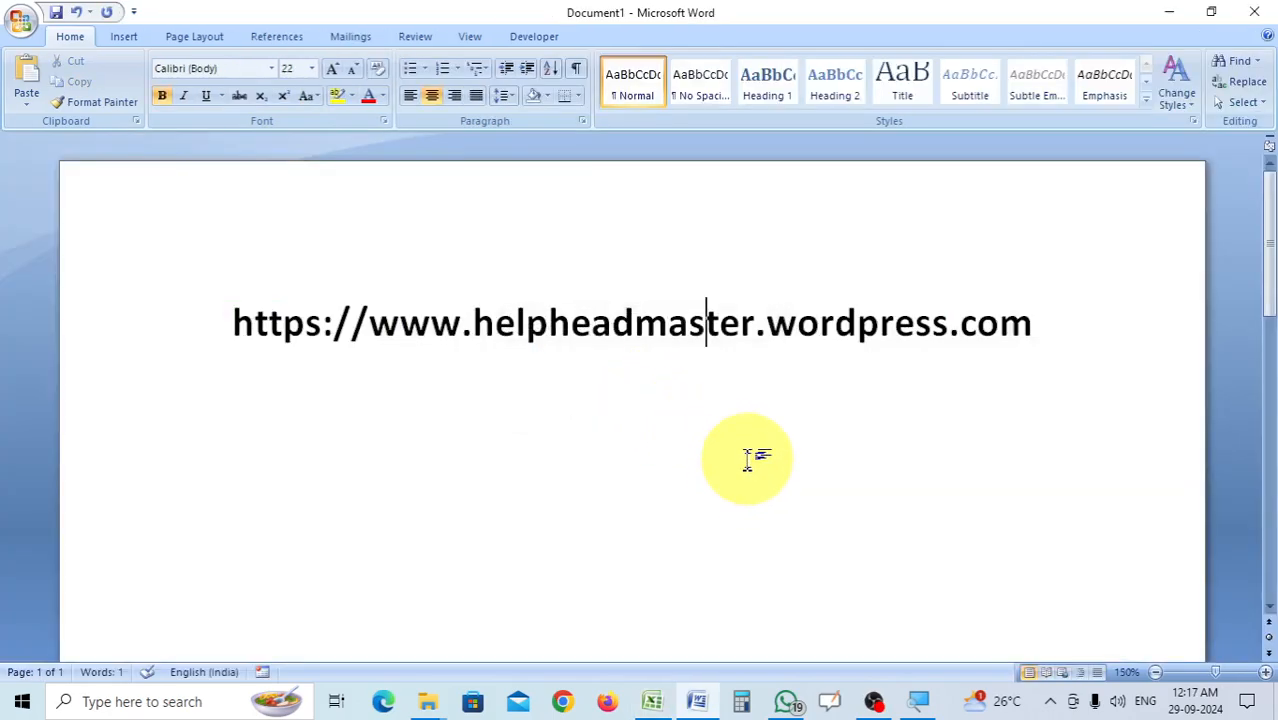
left_click_drag(1061, 325, 236, 333)
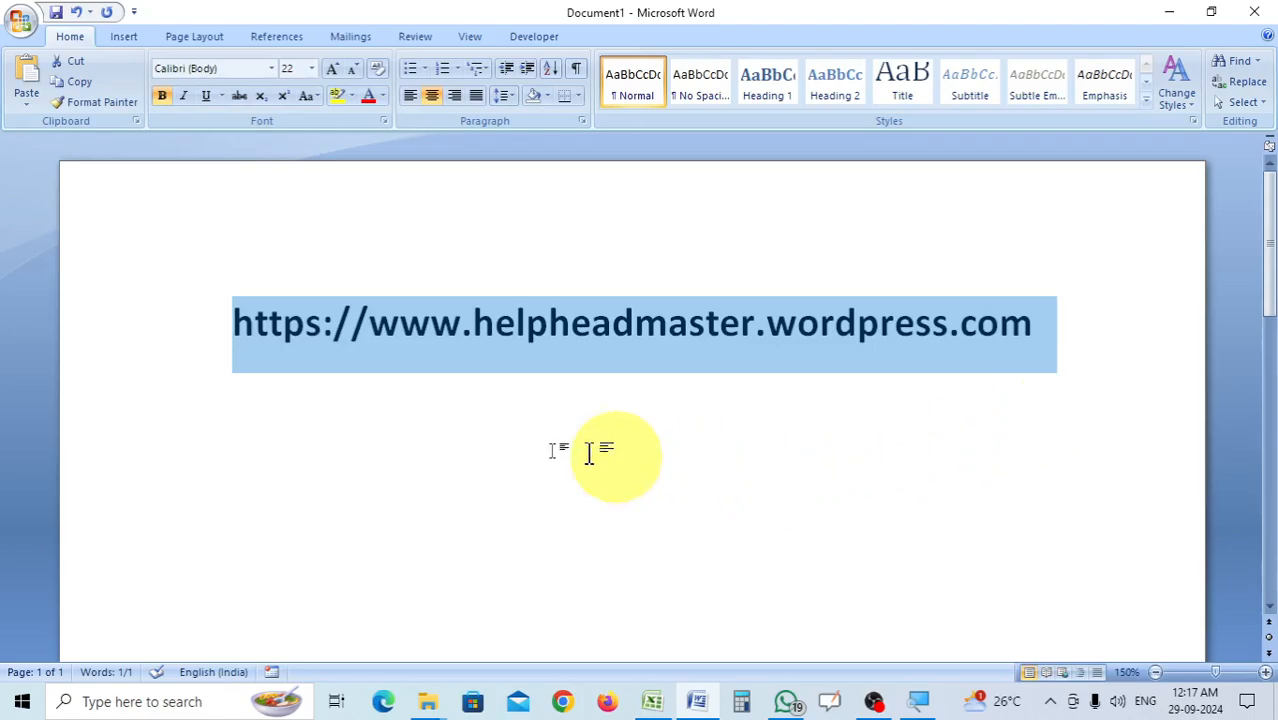
double_click(370, 322)
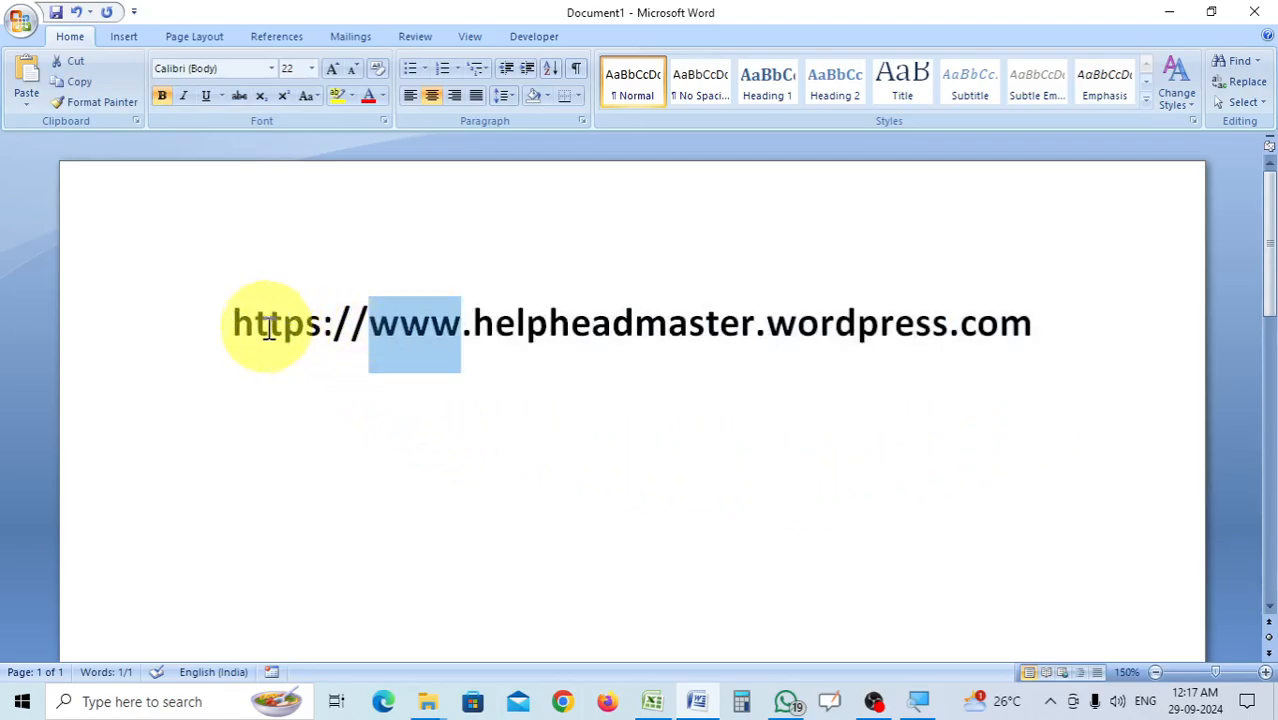
left_click_drag(233, 320, 370, 326)
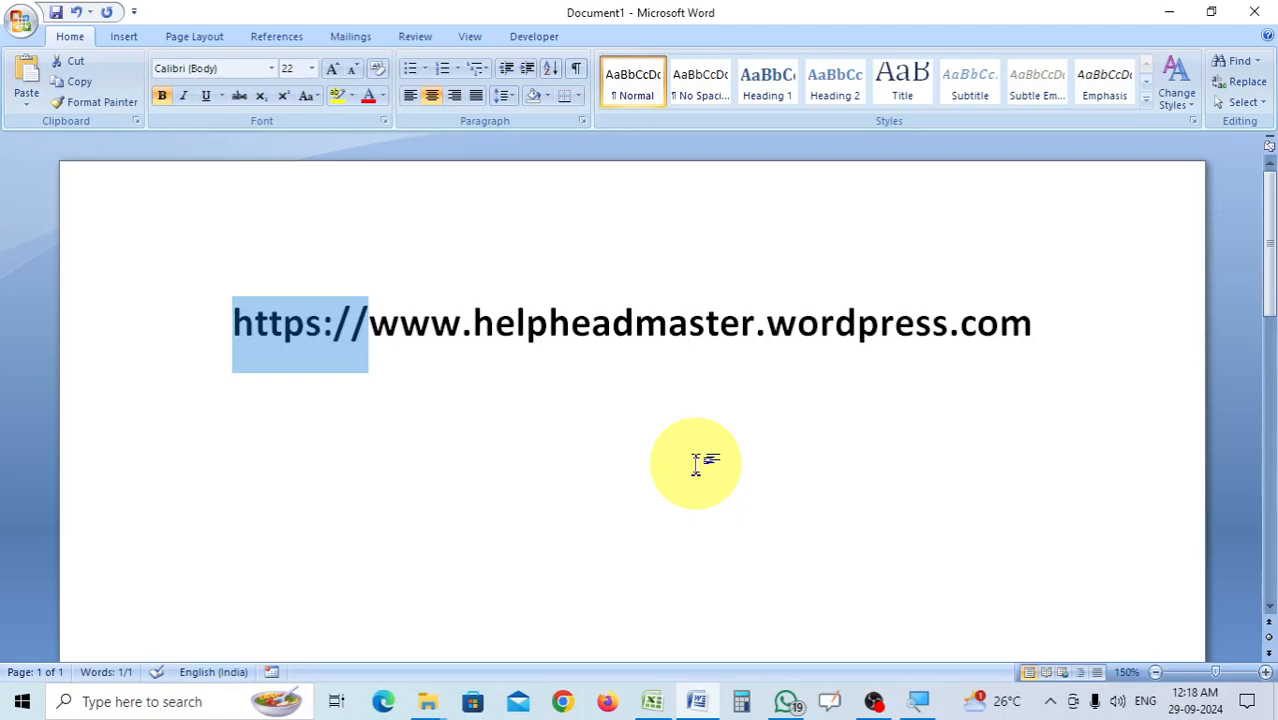
left_click(566, 704)
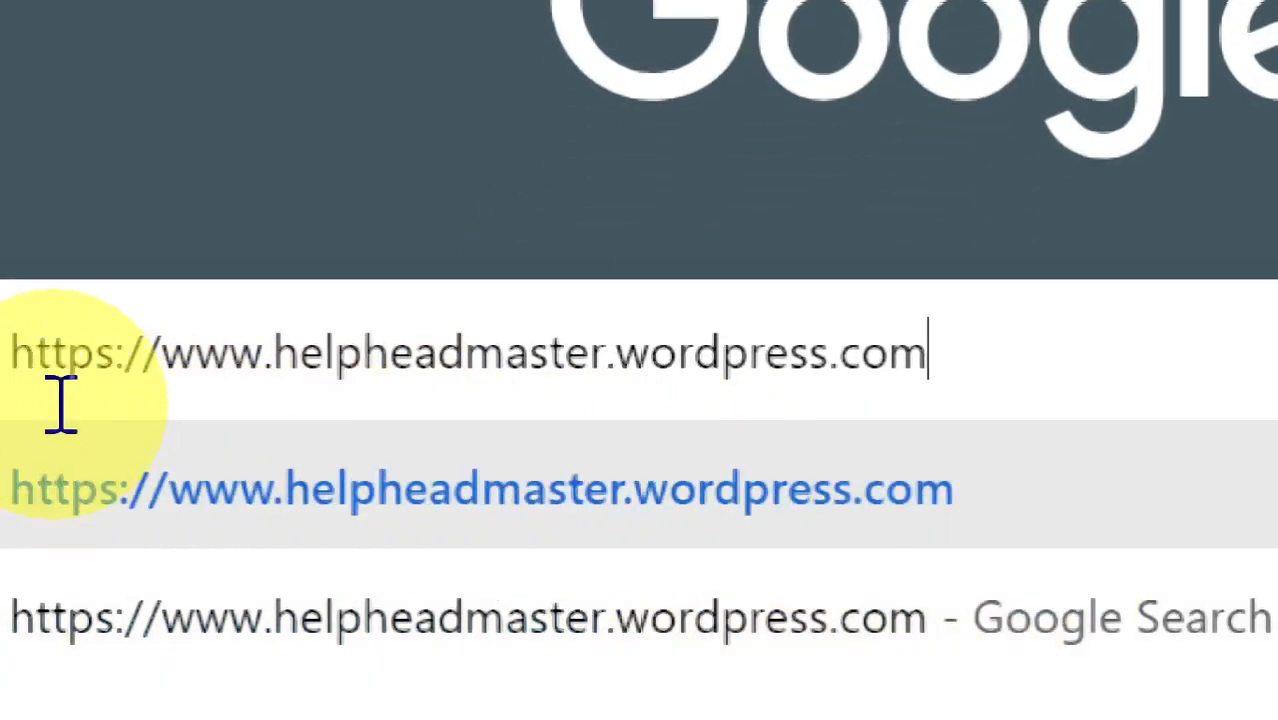
key("Return")
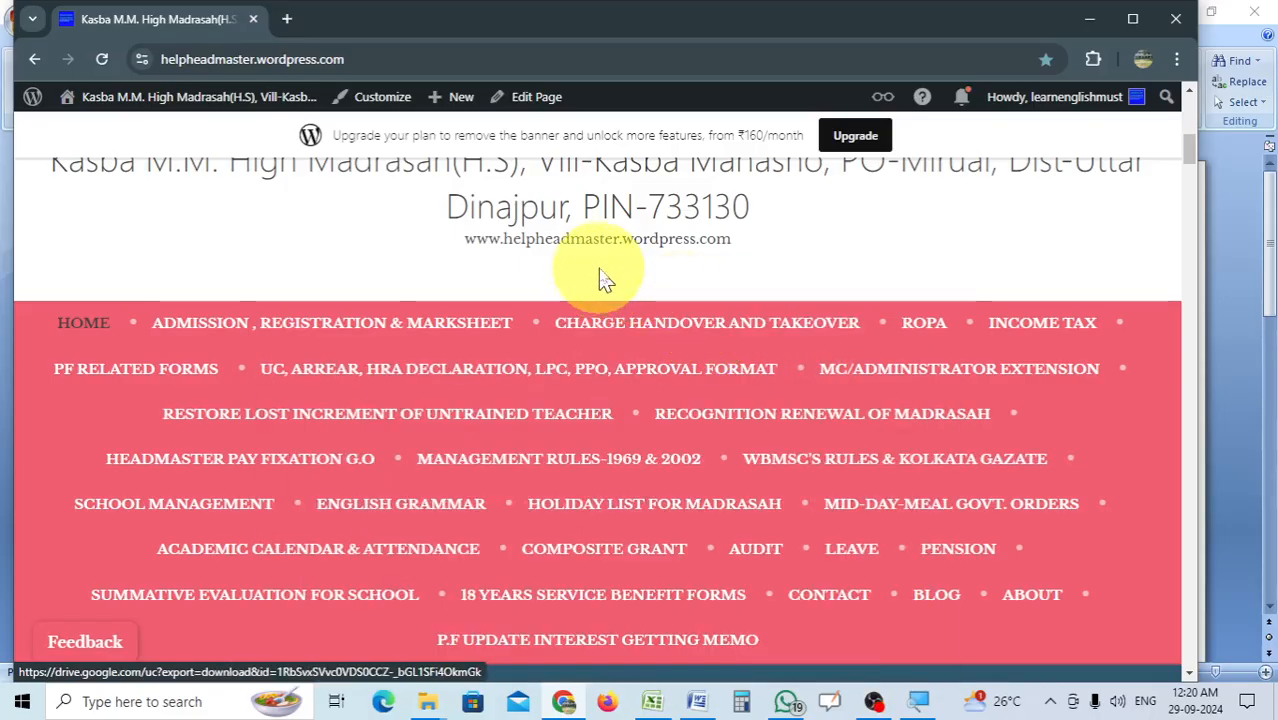
scroll(600, 278, "up", 2)
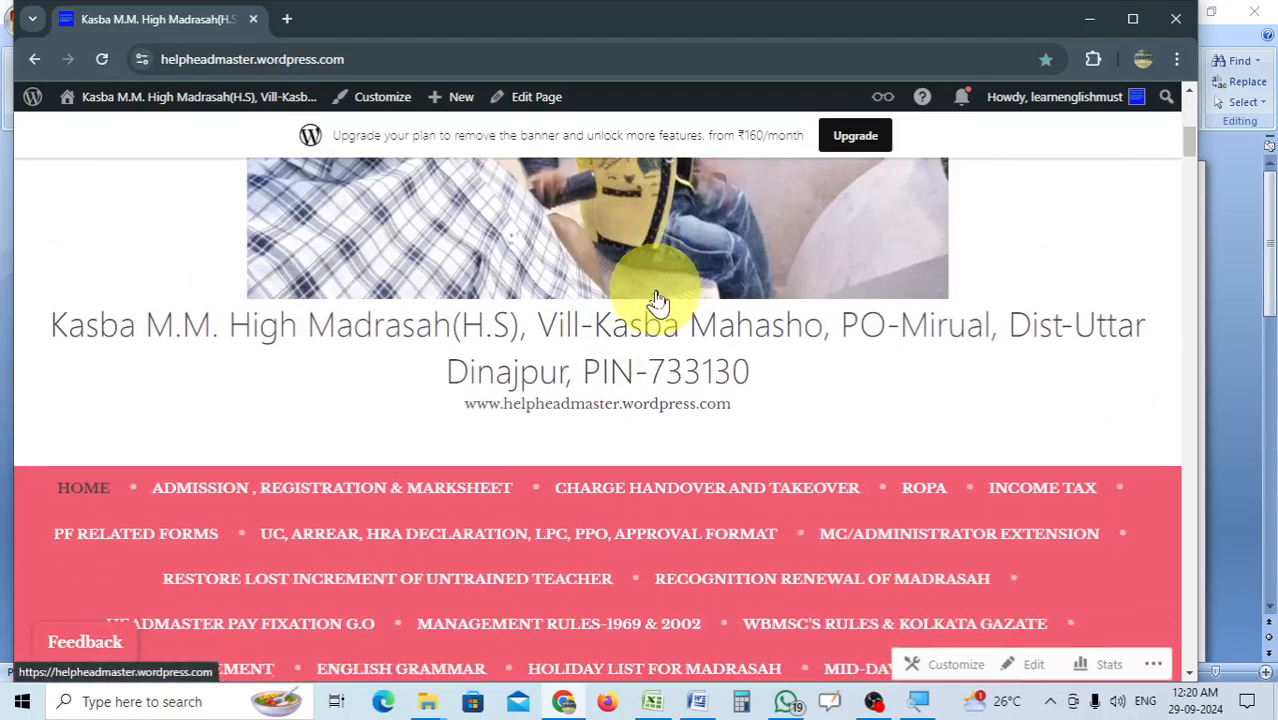
scroll(600, 303, "down", 1)
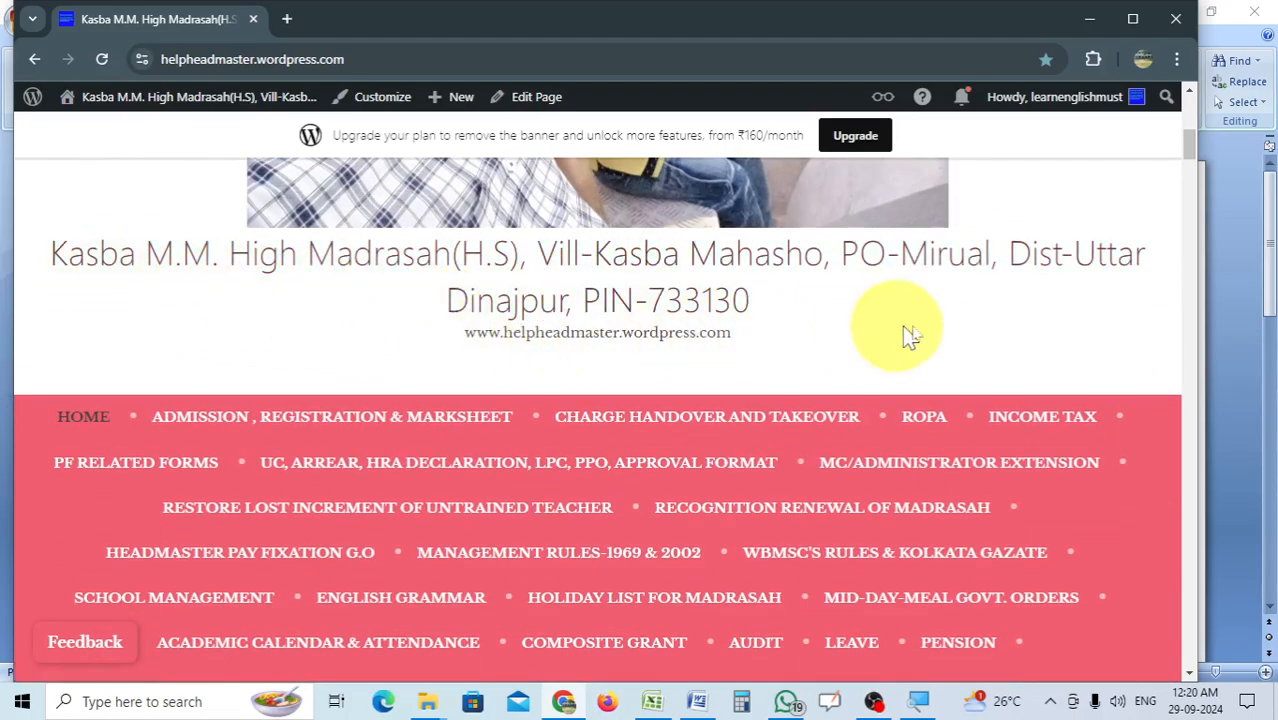
mouse_move(272, 420)
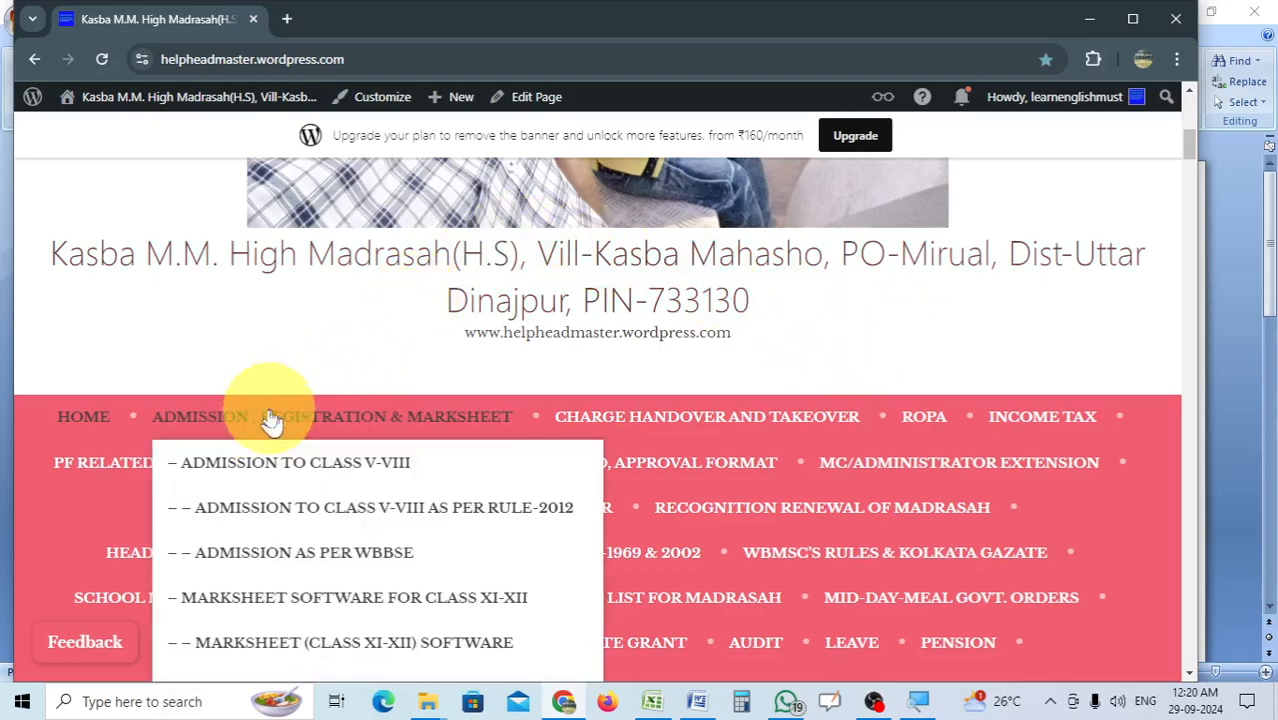
mouse_move(100, 470)
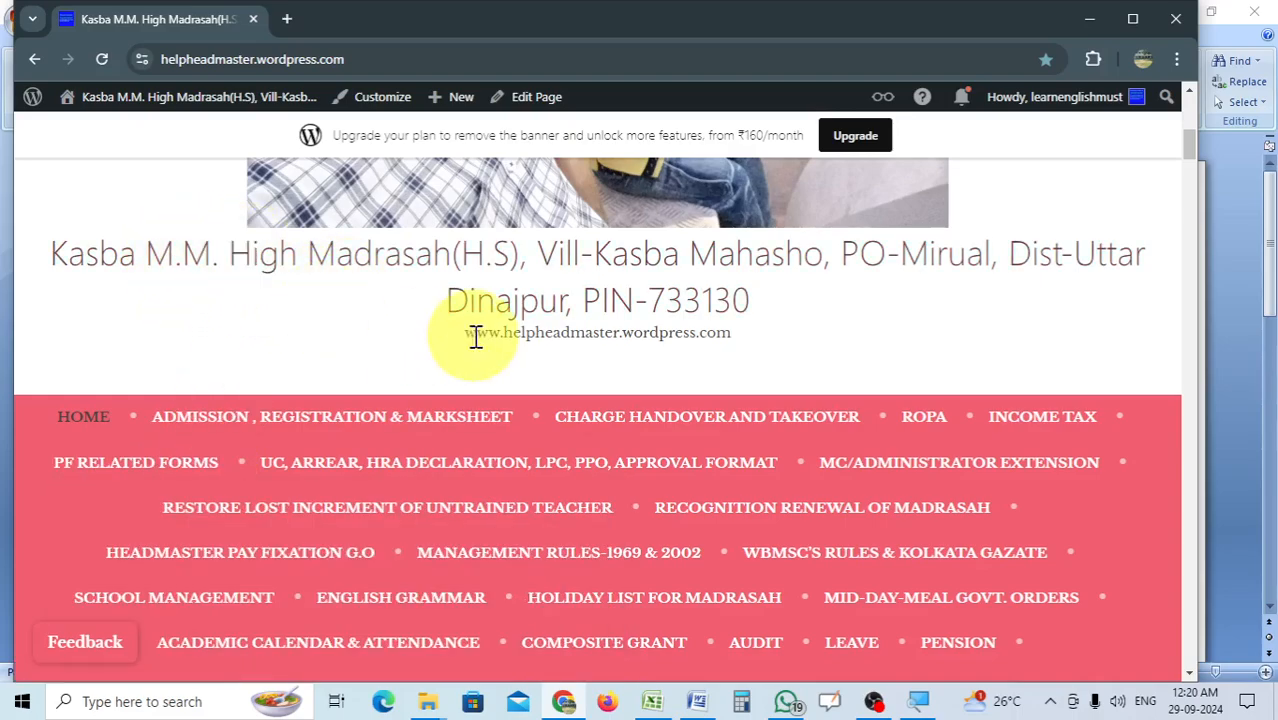
mouse_move(199, 392)
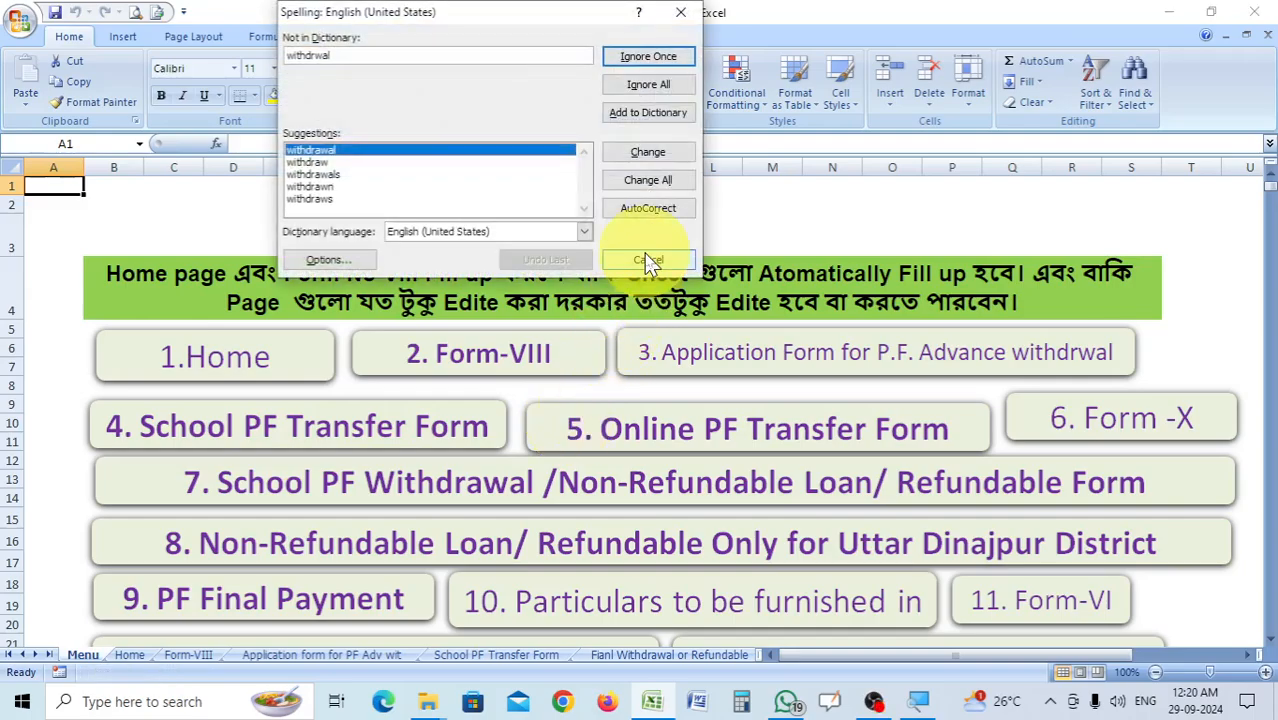
Close the spelling check and go to the Financial Year Details section of the Home sheet.
left_click(648, 259)
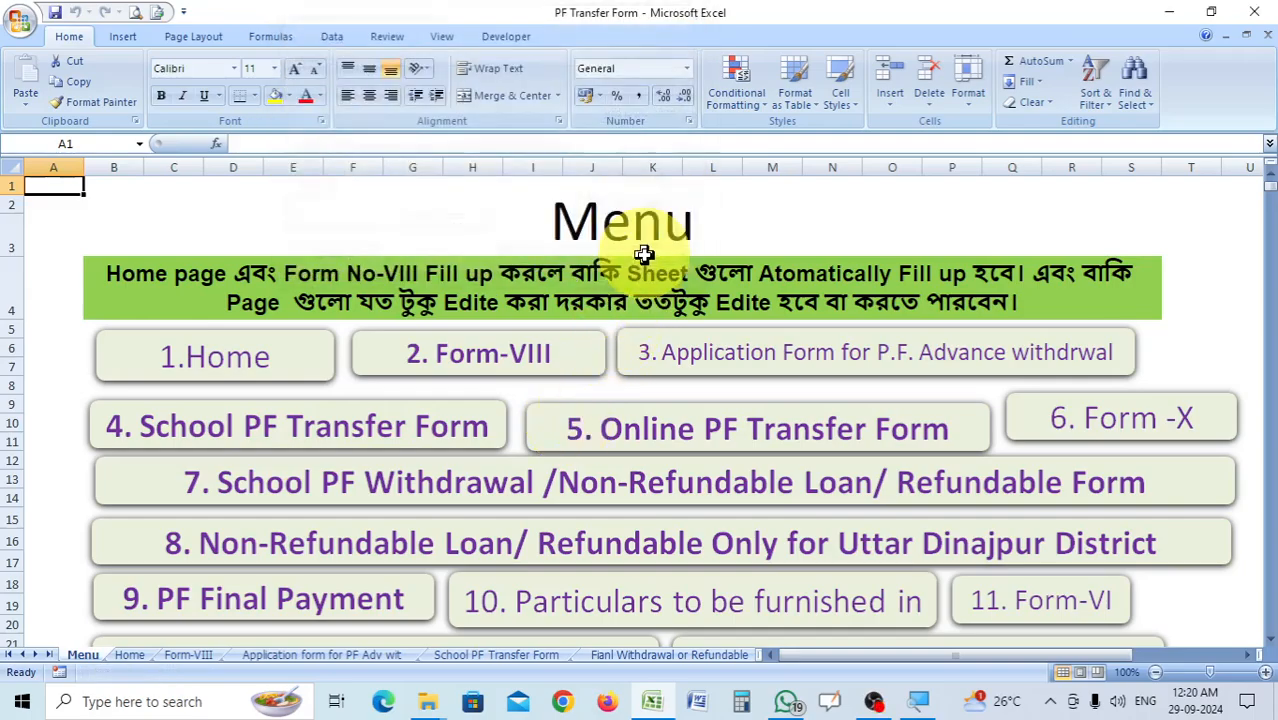
left_click(263, 372)
scroll(626, 511, "down", 3)
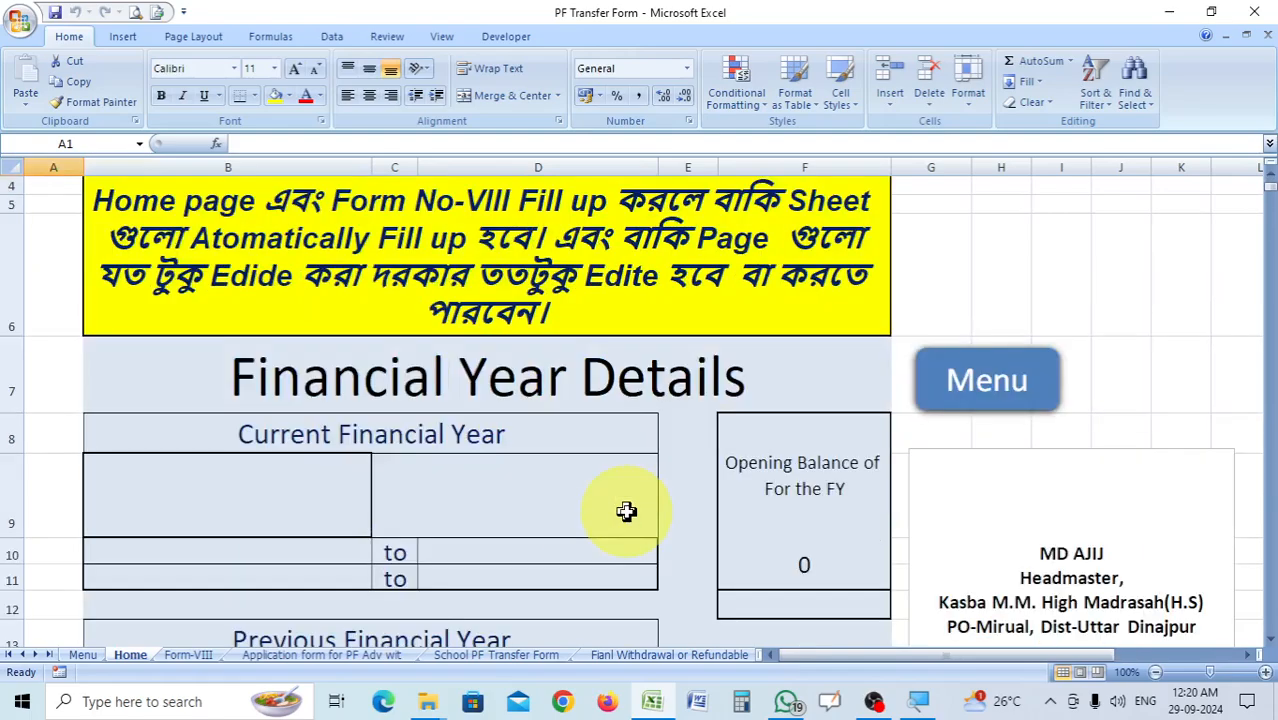
scroll(626, 511, "up", 1)
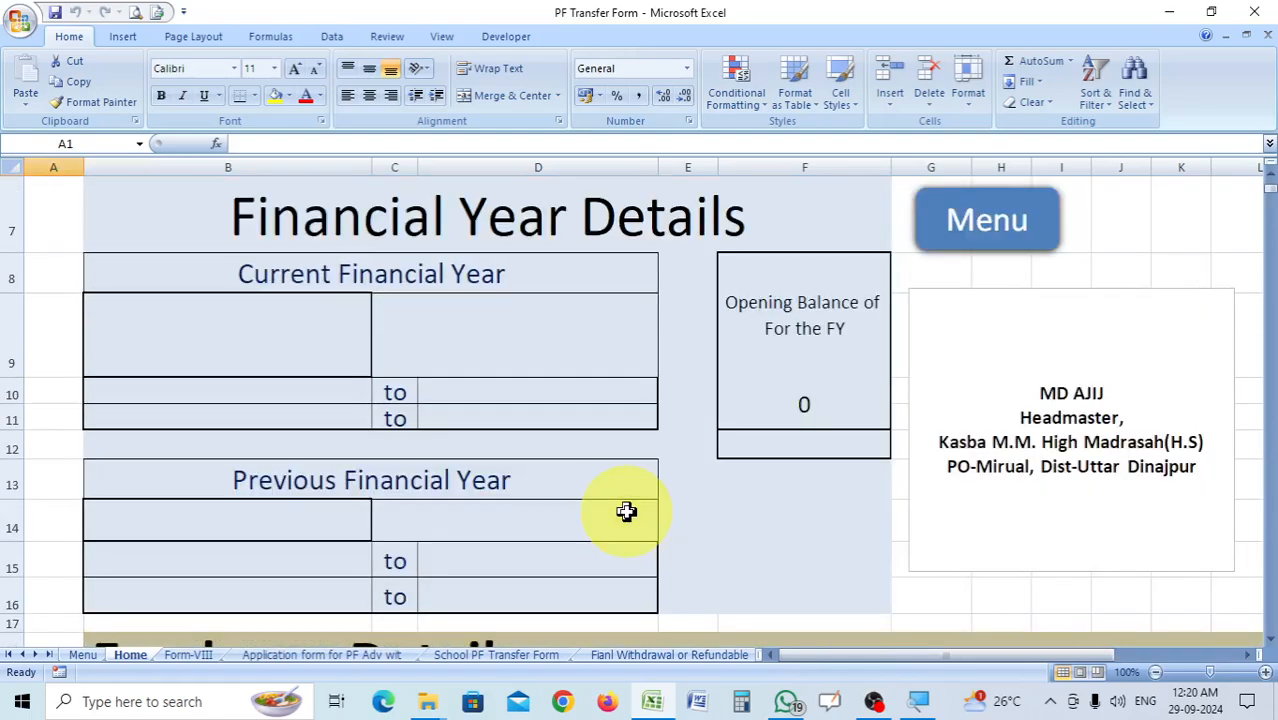
Set the current financial year in cell B9 to 2023-2024.
left_click(286, 338)
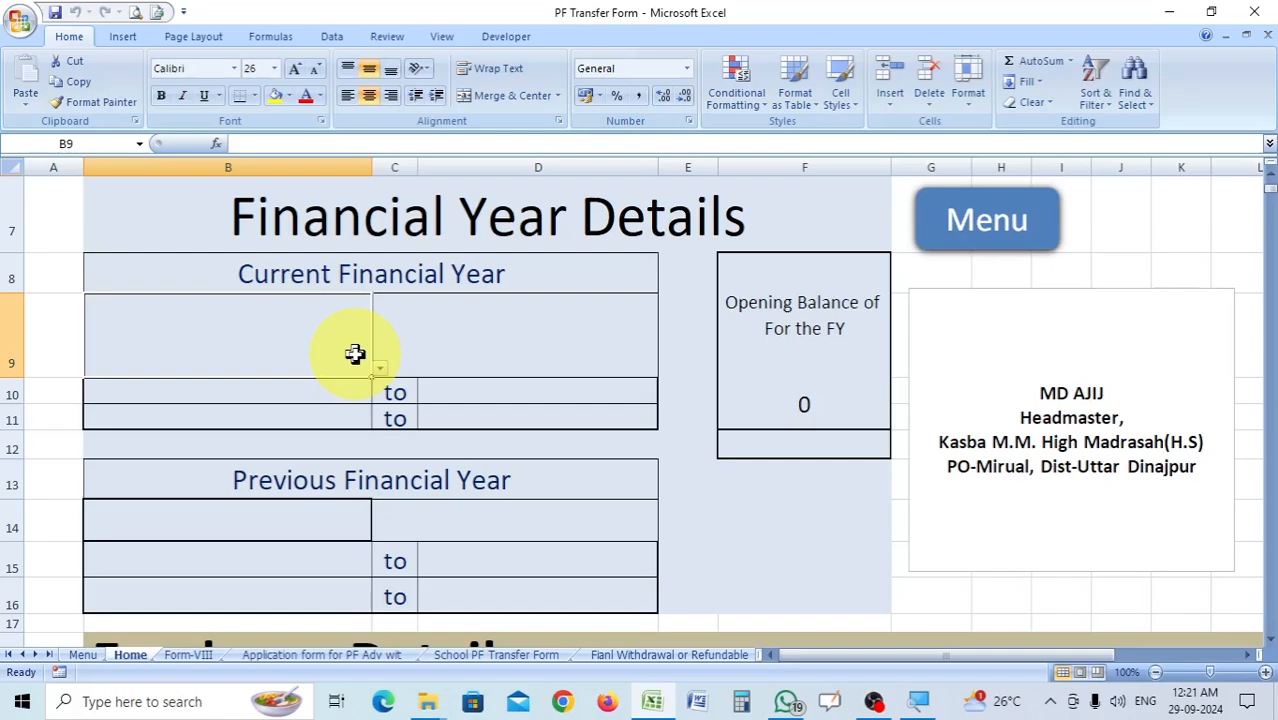
scroll(355, 353, "up", 1)
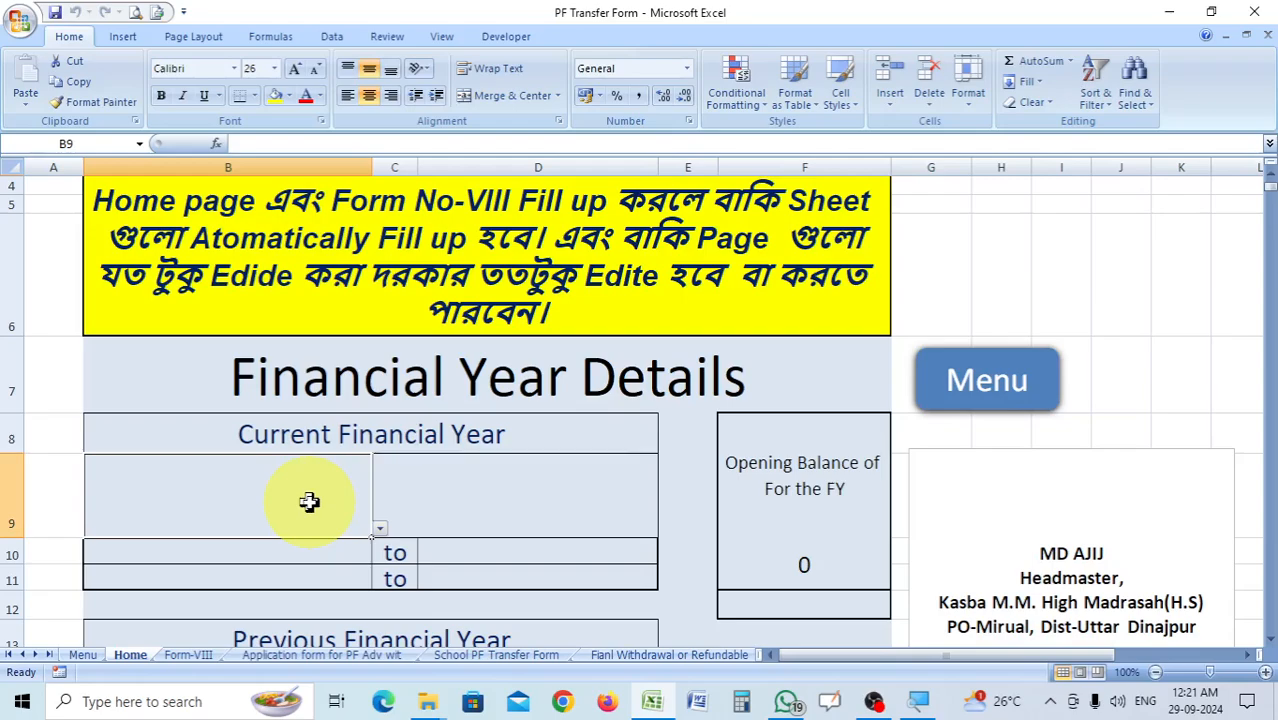
scroll(309, 502, "down", 1)
left_click(380, 369)
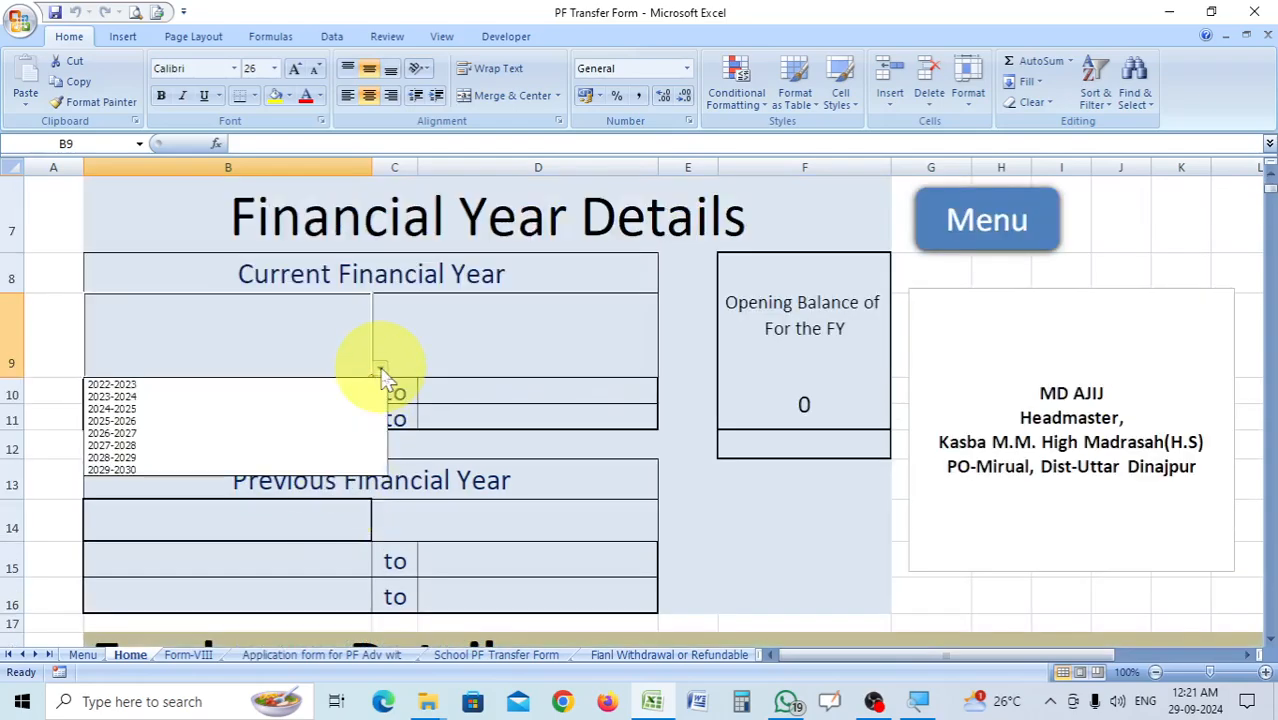
left_click(132, 397)
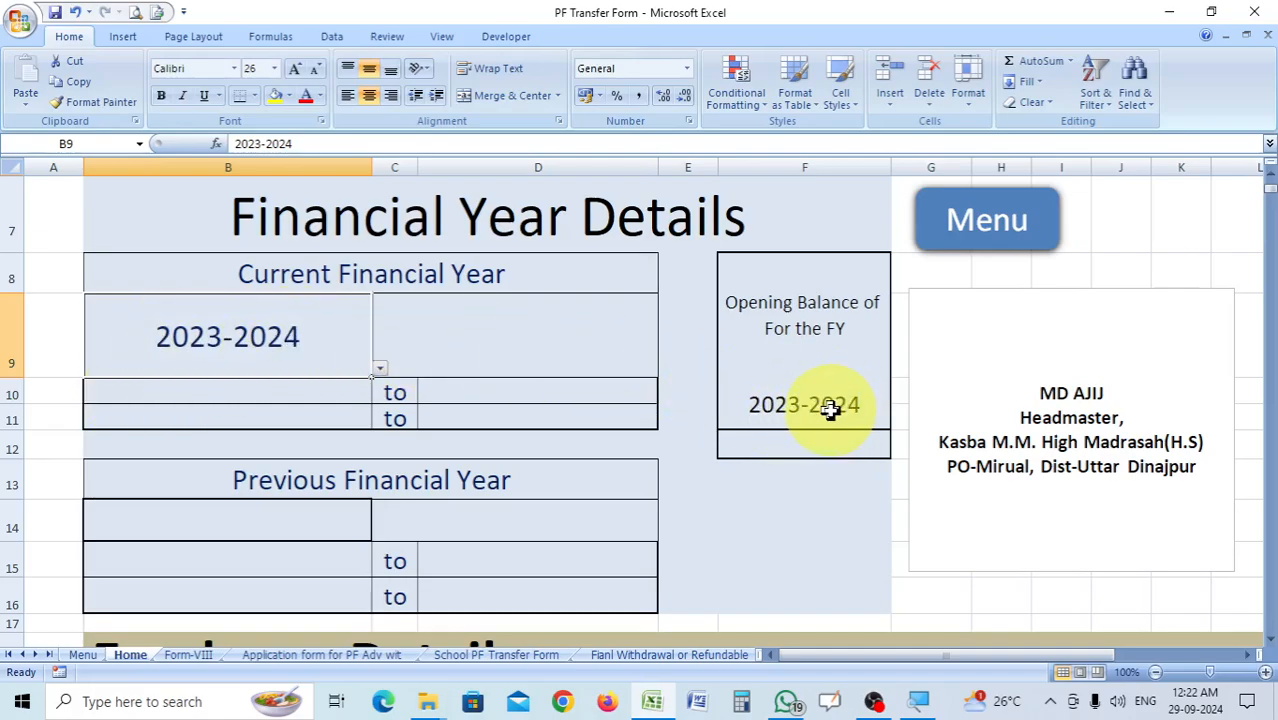
Set the current financial year's range in row 10 to 2023 to 2024.
left_click(340, 397)
left_click(386, 396)
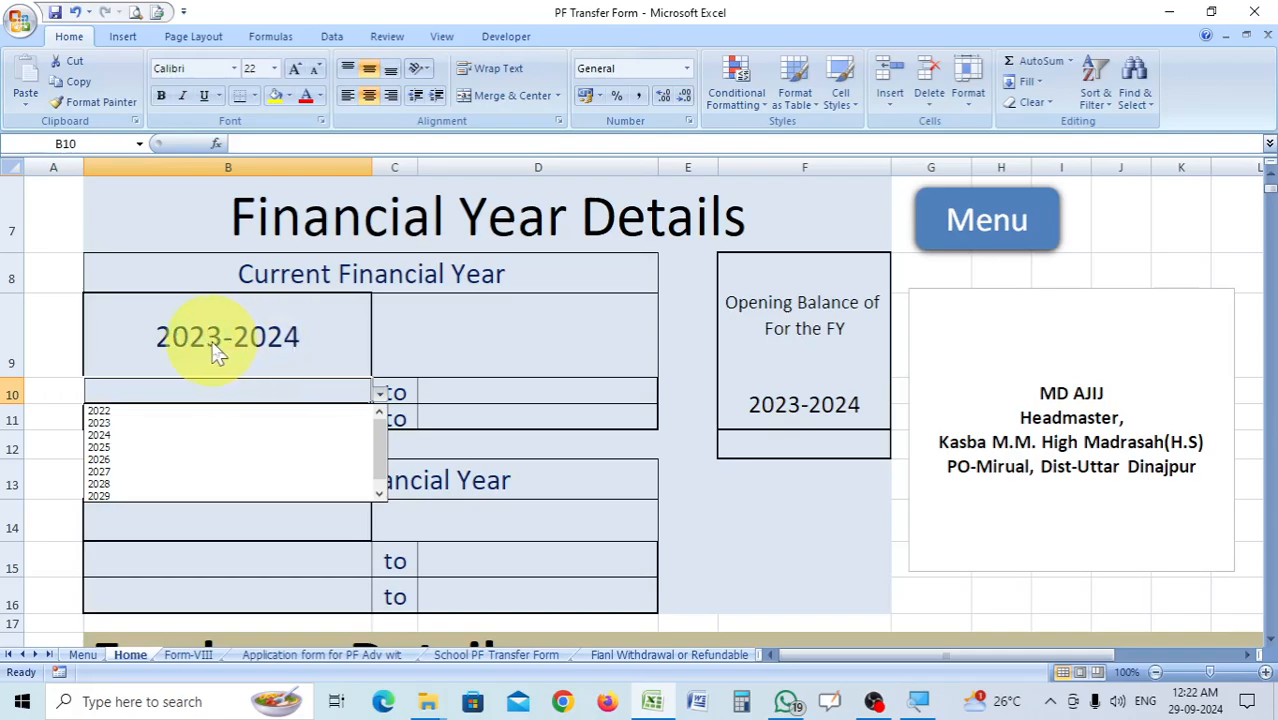
left_click(100, 422)
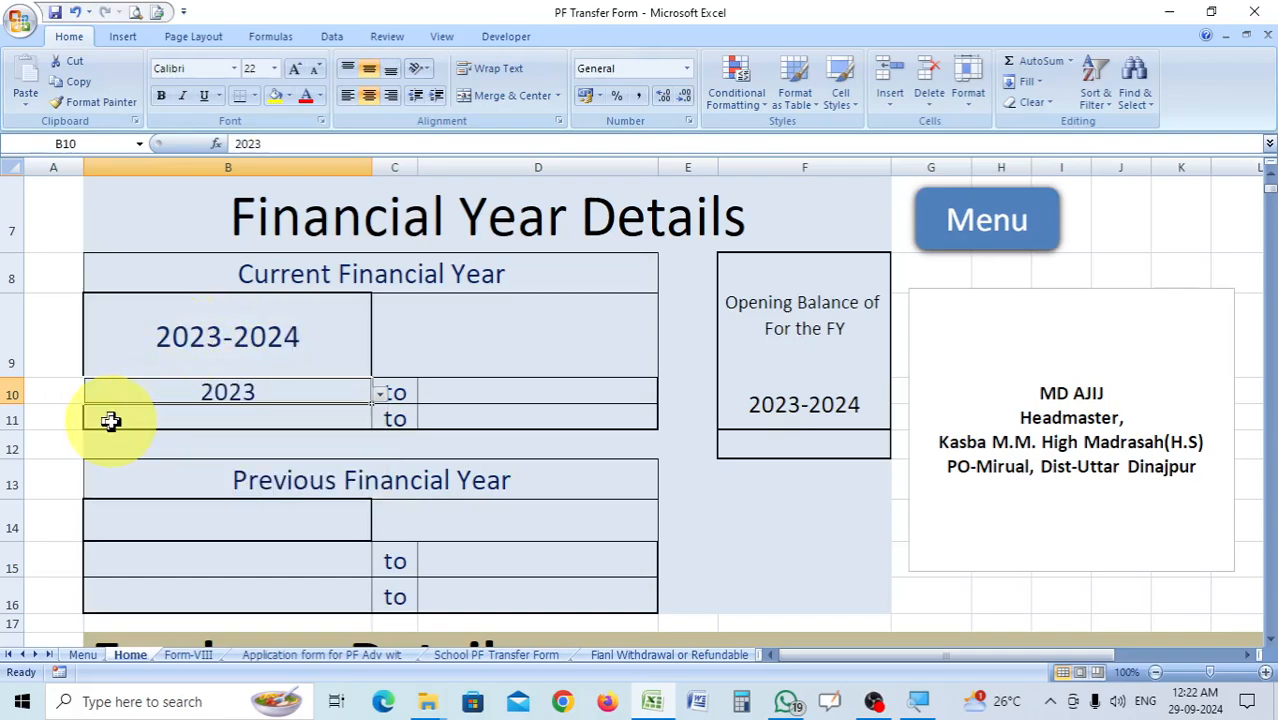
left_click(472, 395)
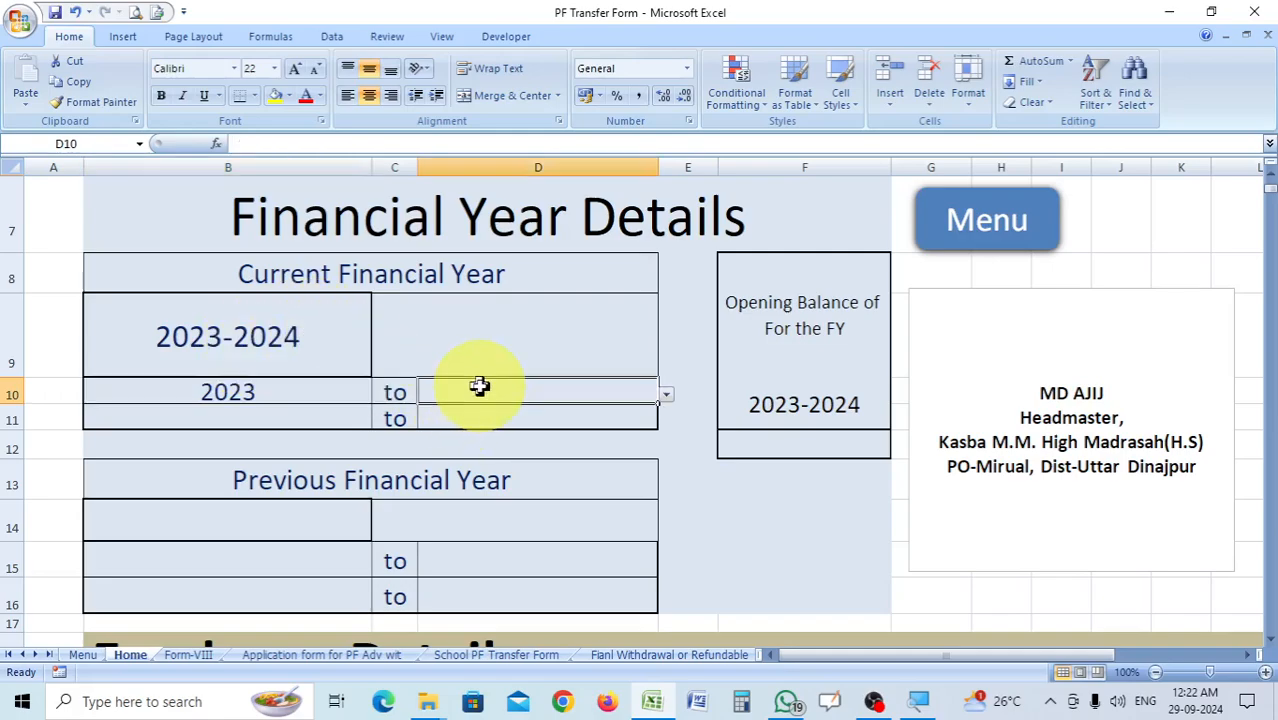
left_click(666, 396)
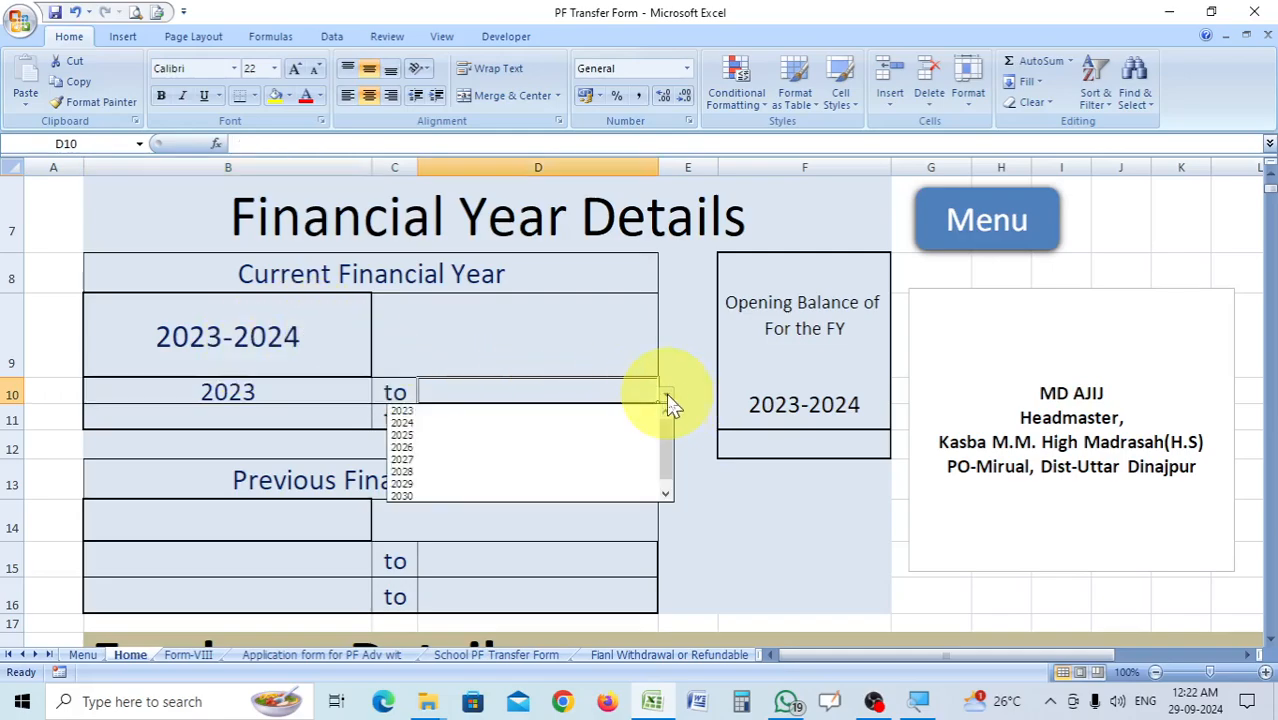
left_click(422, 430)
Set the current financial year's dates in row 11 to 01-04-2023 to 31-03-2024 and save the workbook.
left_click(336, 420)
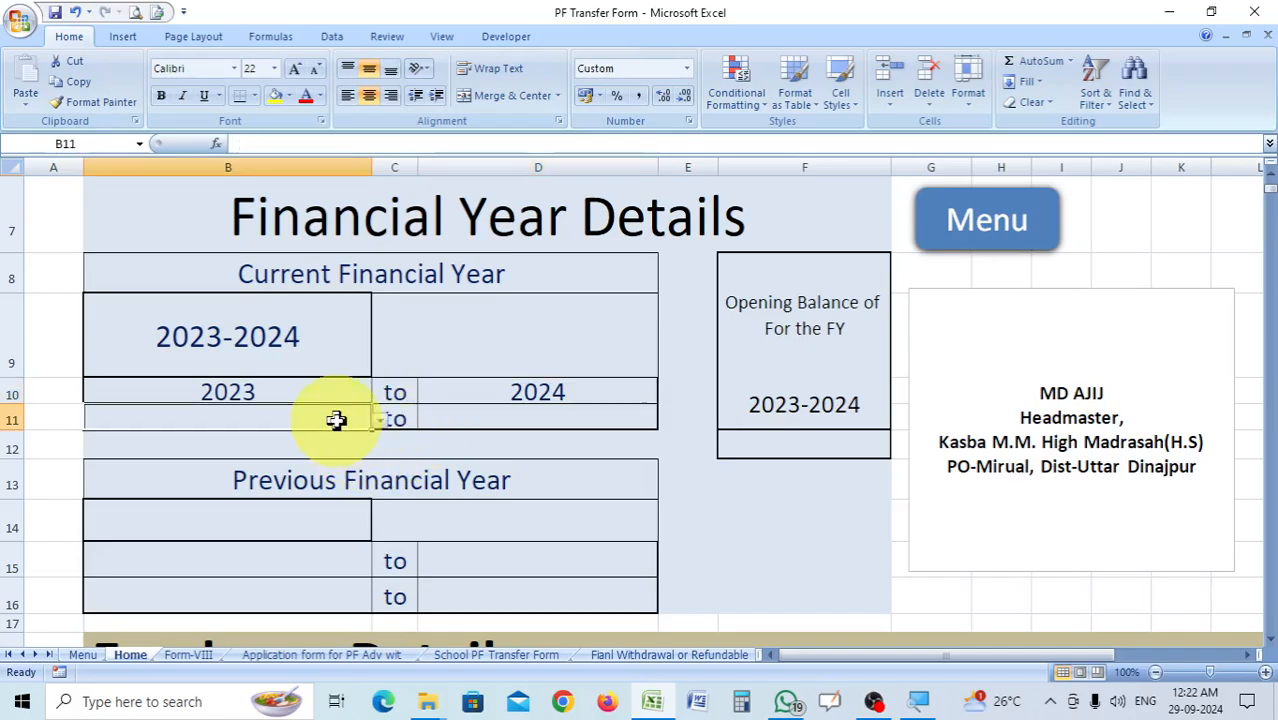
left_click(381, 420)
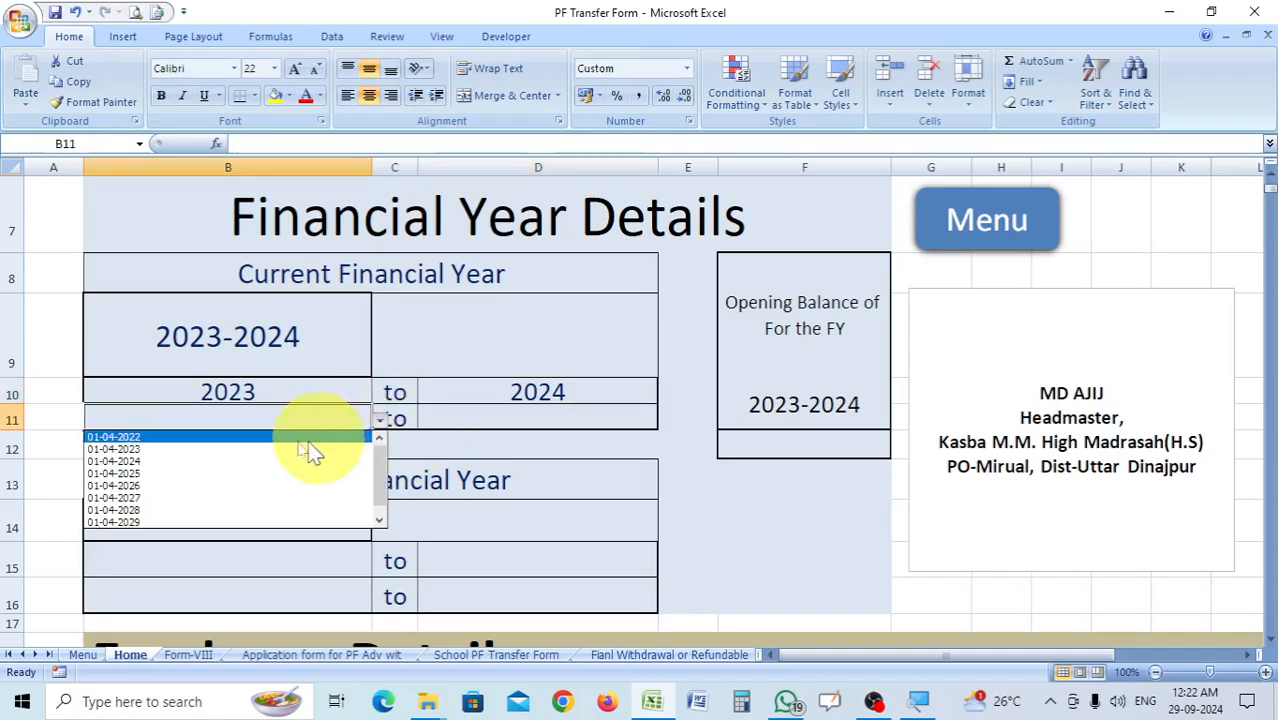
left_click(150, 449)
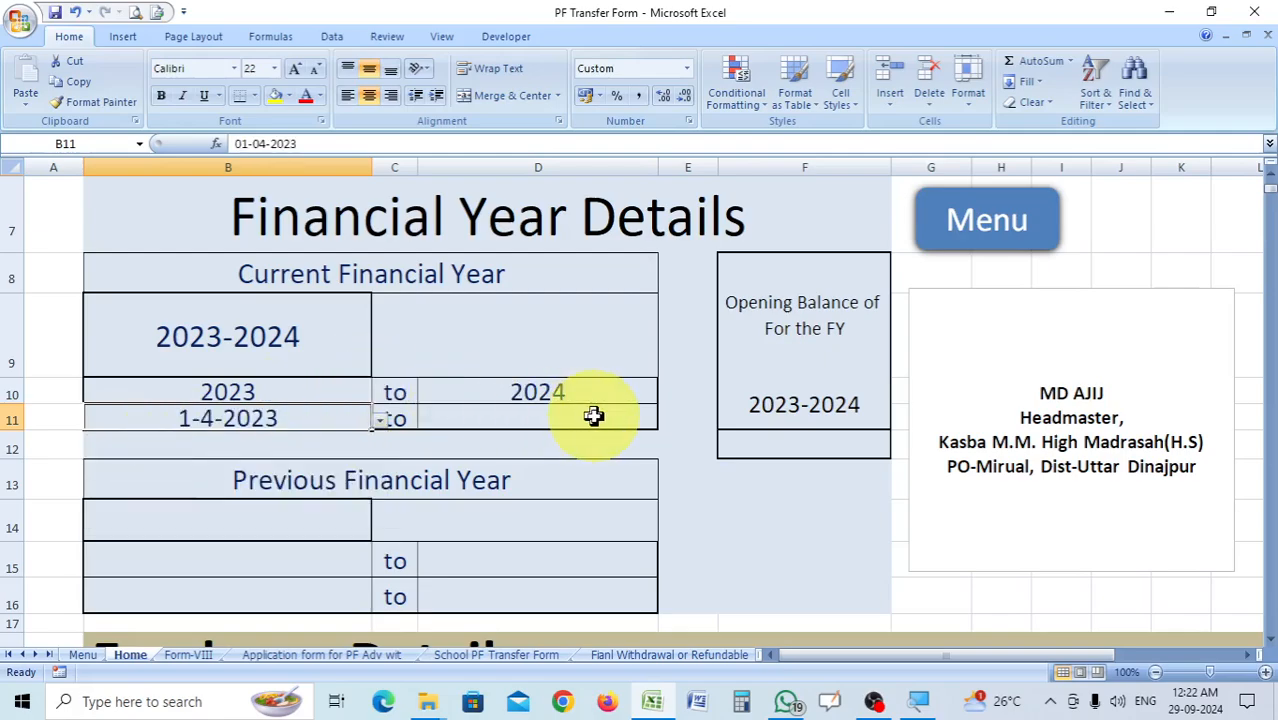
left_click(628, 420)
left_click(665, 421)
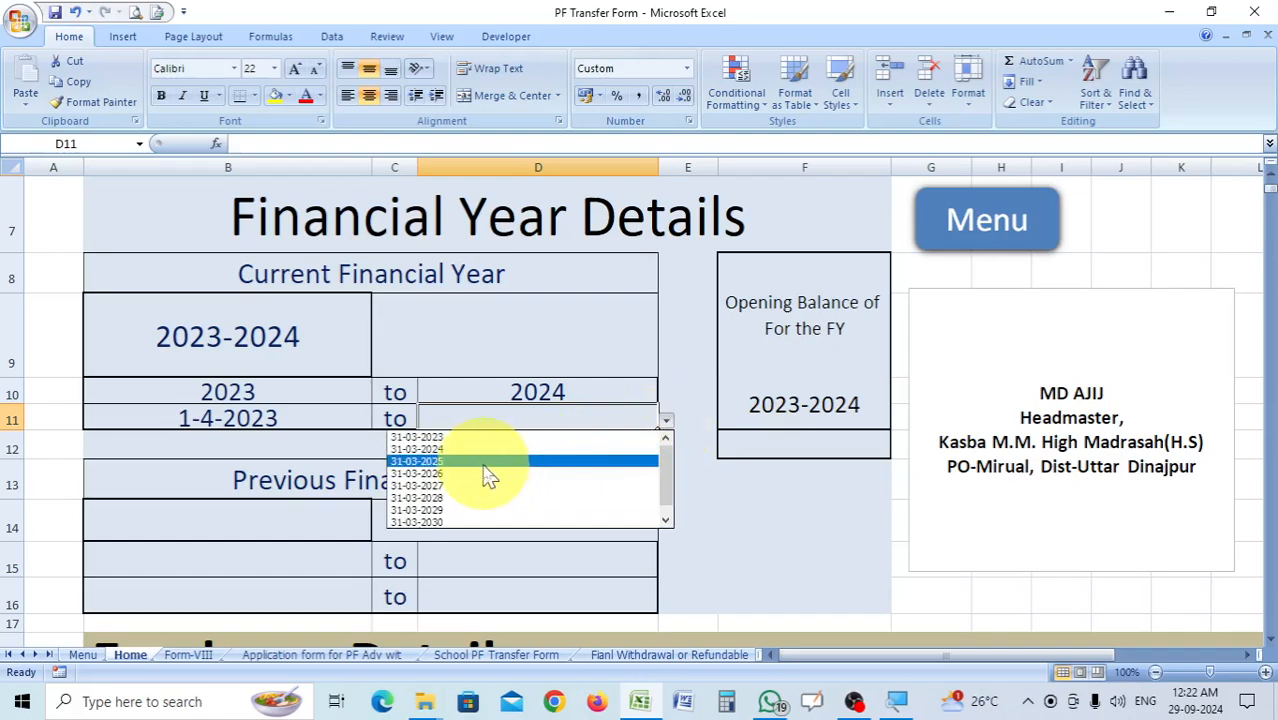
left_click(447, 450)
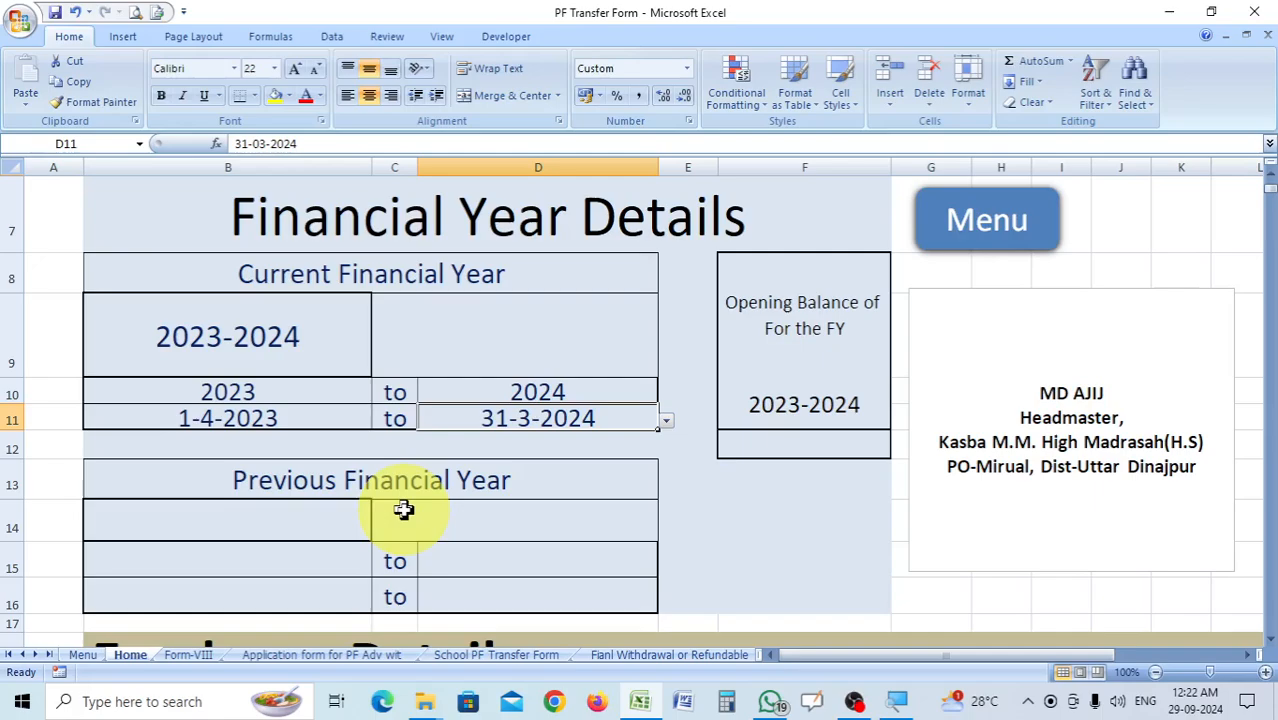
key("ctrl+s")
Check how the year entries carry over to Form-VIII, the PF advance application, School PF Transfer, Final Withdrawal or Refundable, and FORM-X sheets.
left_click(190, 655)
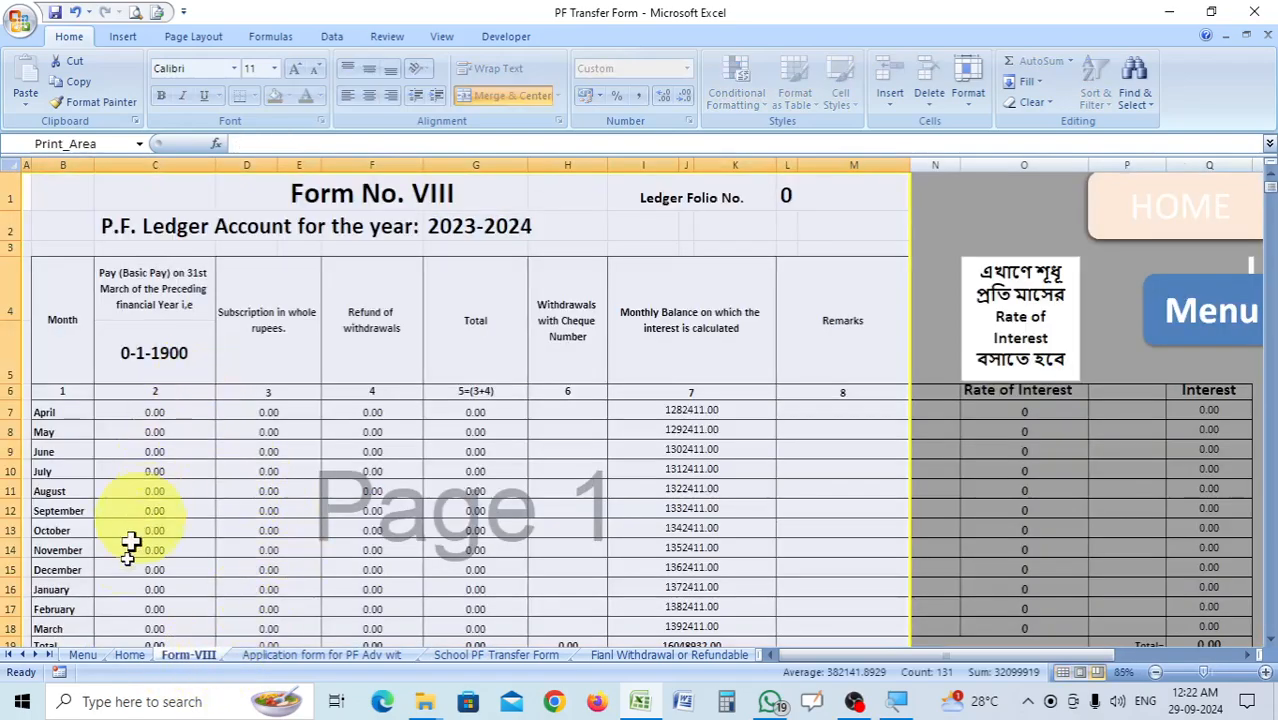
left_click(330, 655)
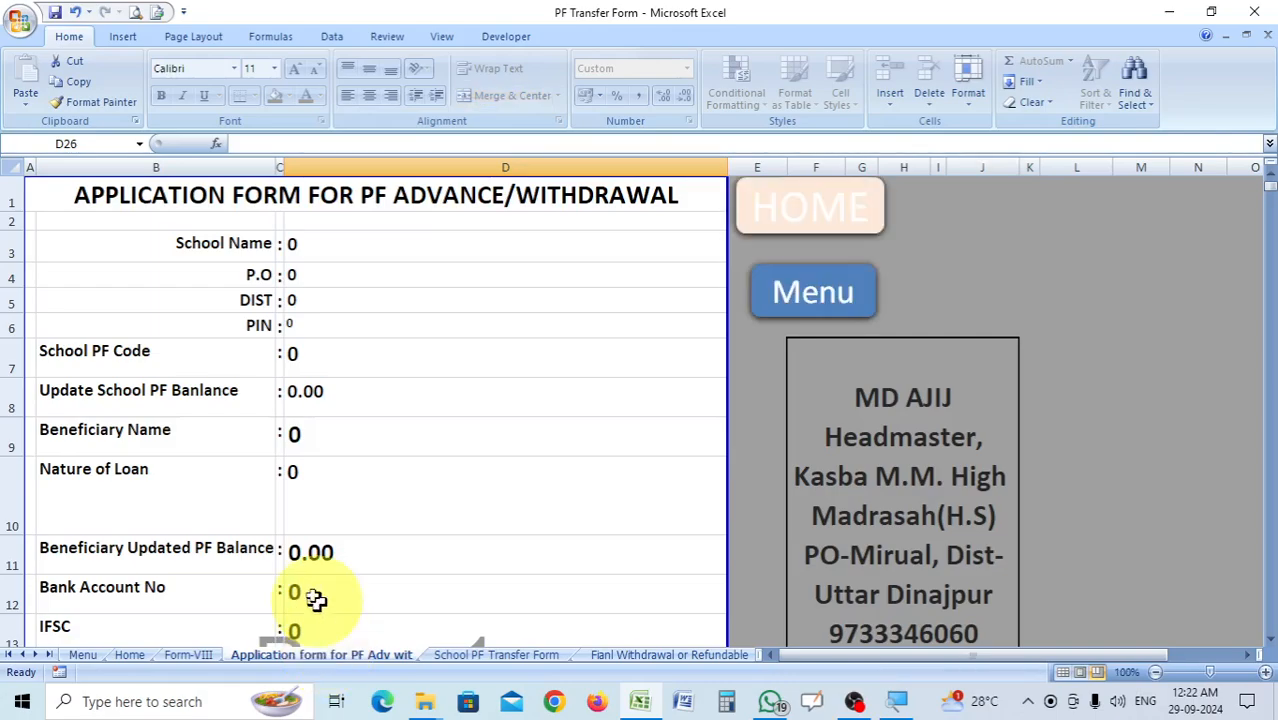
scroll(420, 416, "down", 6)
scroll(420, 416, "up", 6)
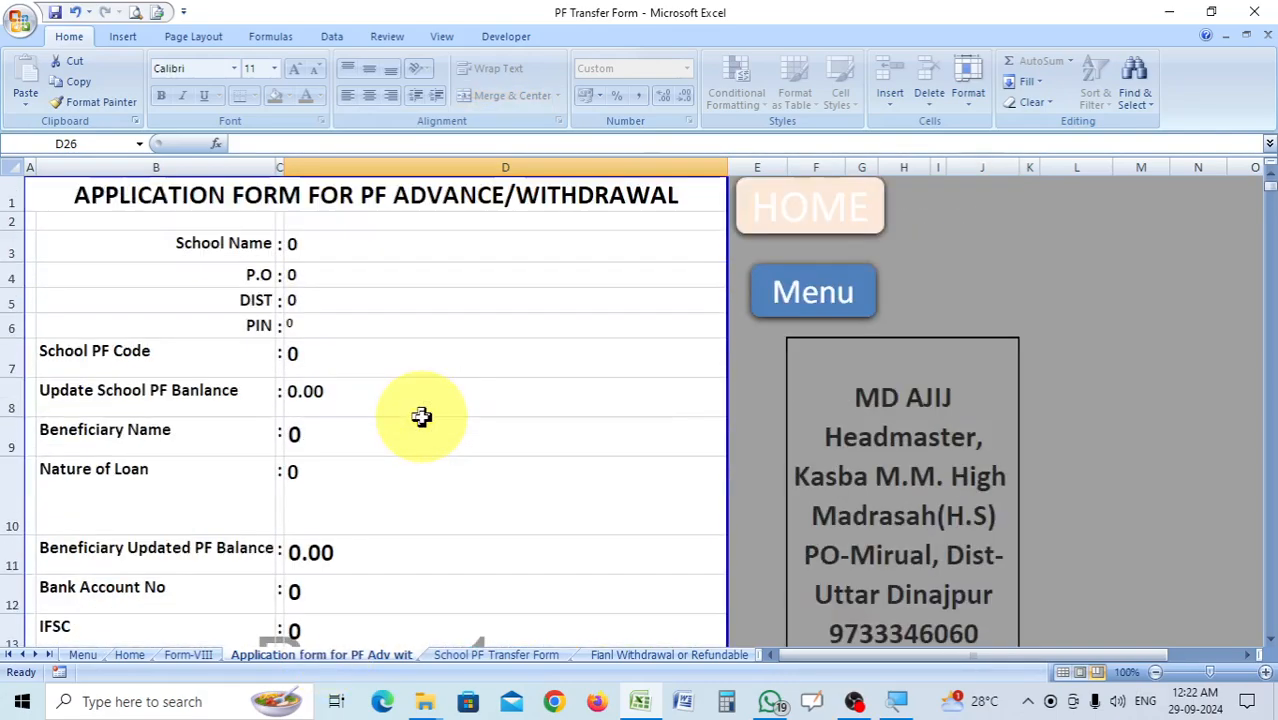
left_click(515, 655)
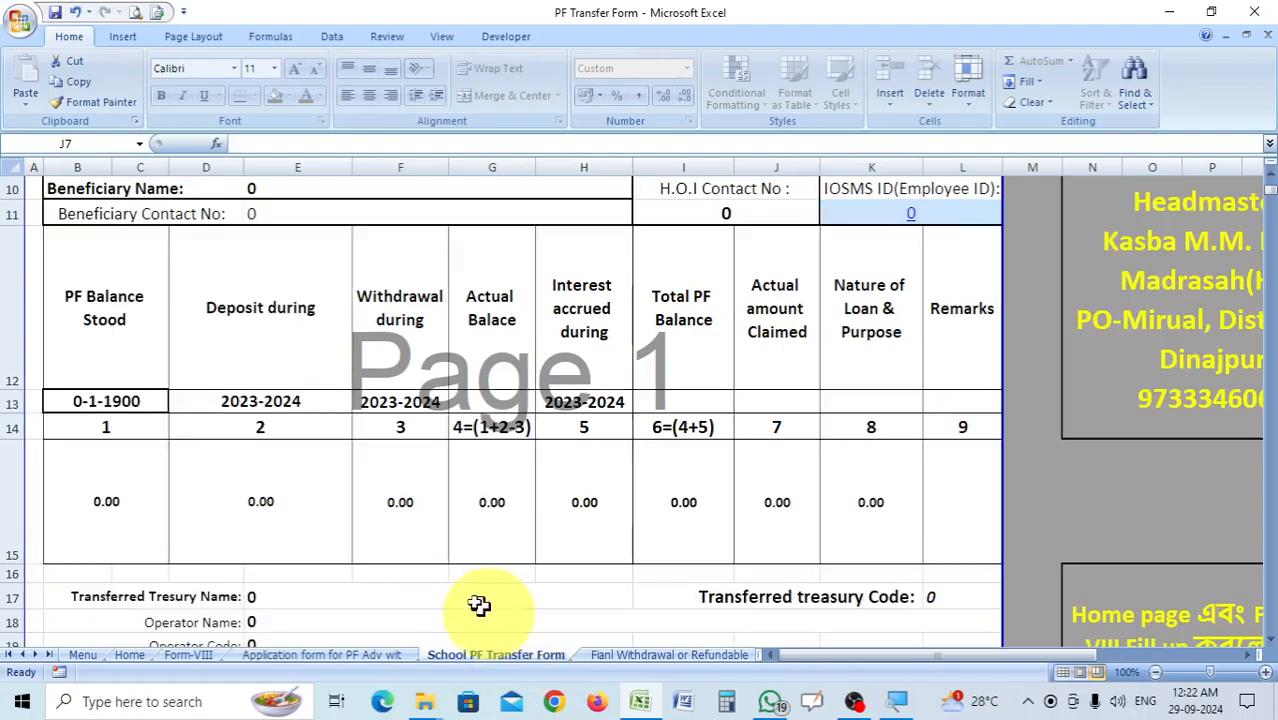
scroll(523, 519, "up", 3)
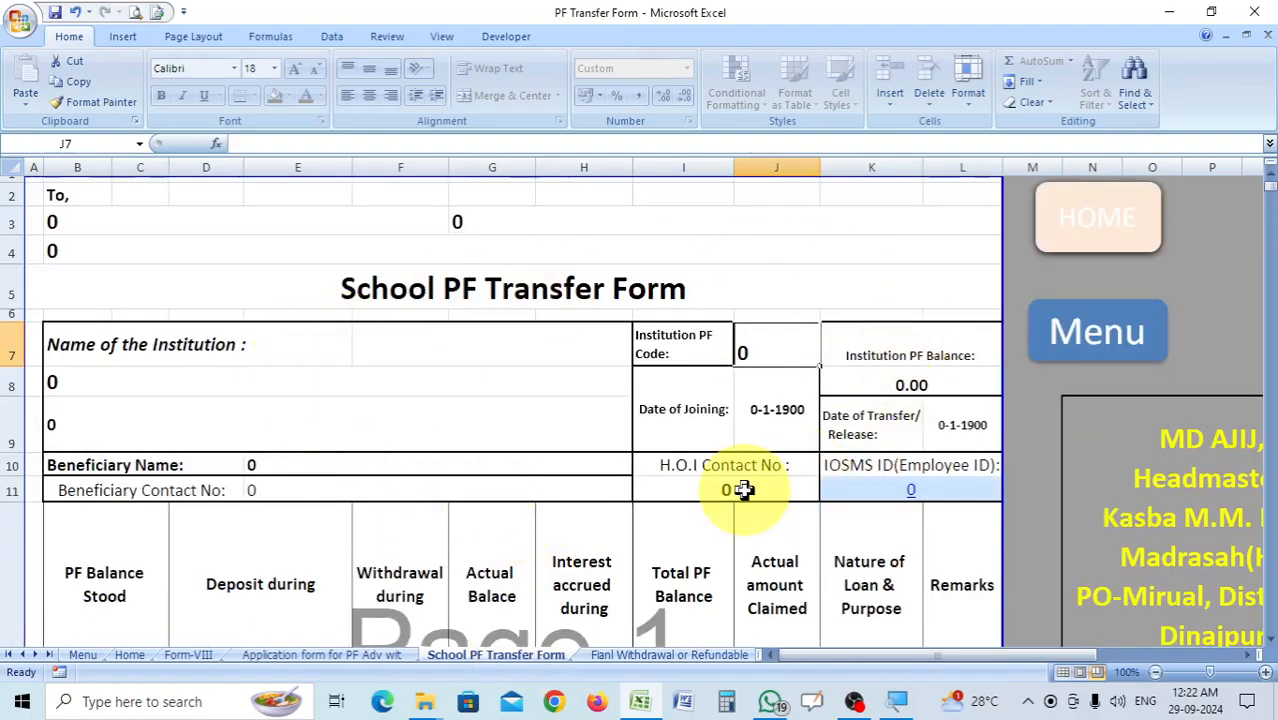
scroll(744, 489, "down", 3)
left_click(700, 656)
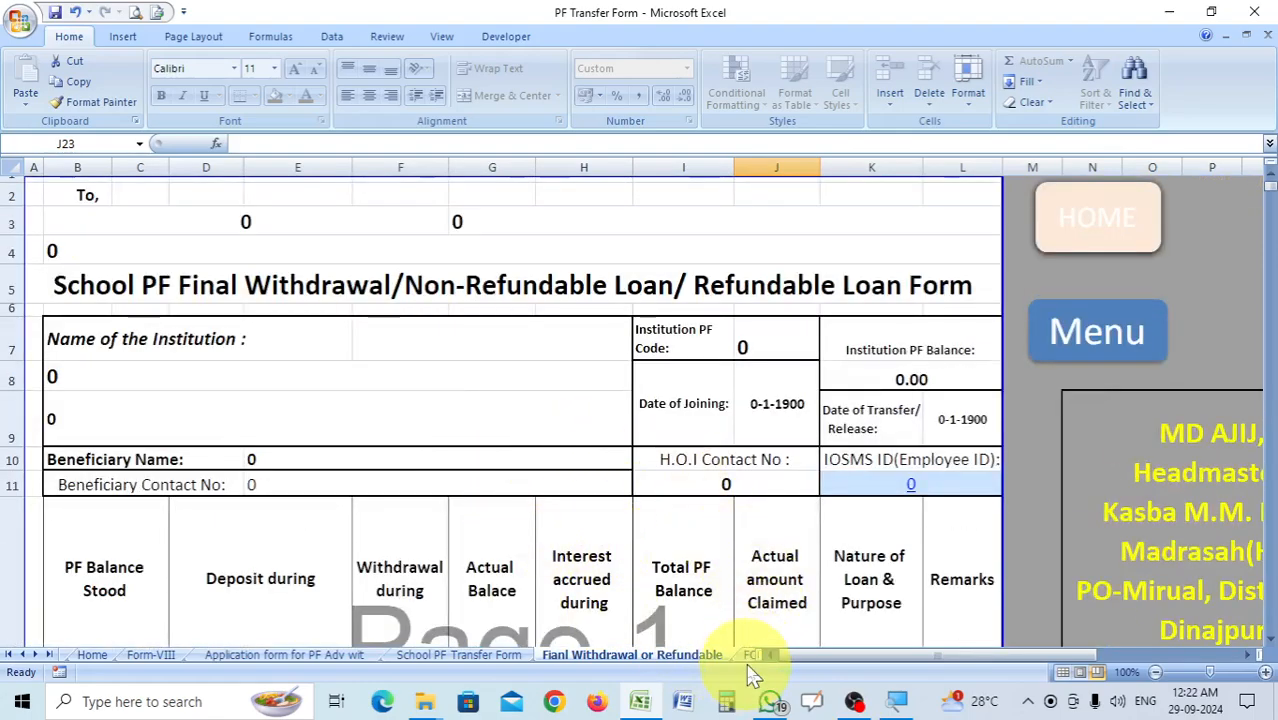
left_click(752, 656)
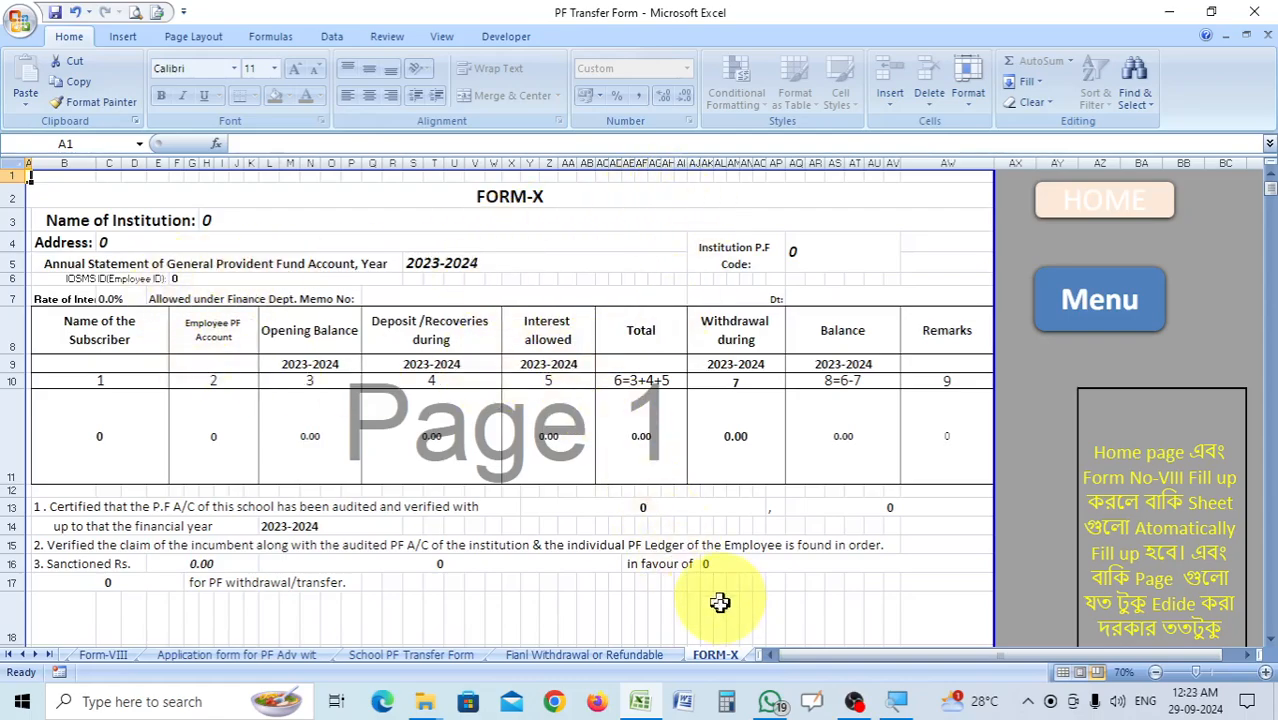
Return to the Home sheet and set the previous financial year in cell B14 to 2022-2023.
left_click(1117, 212)
scroll(480, 460, "down", 2)
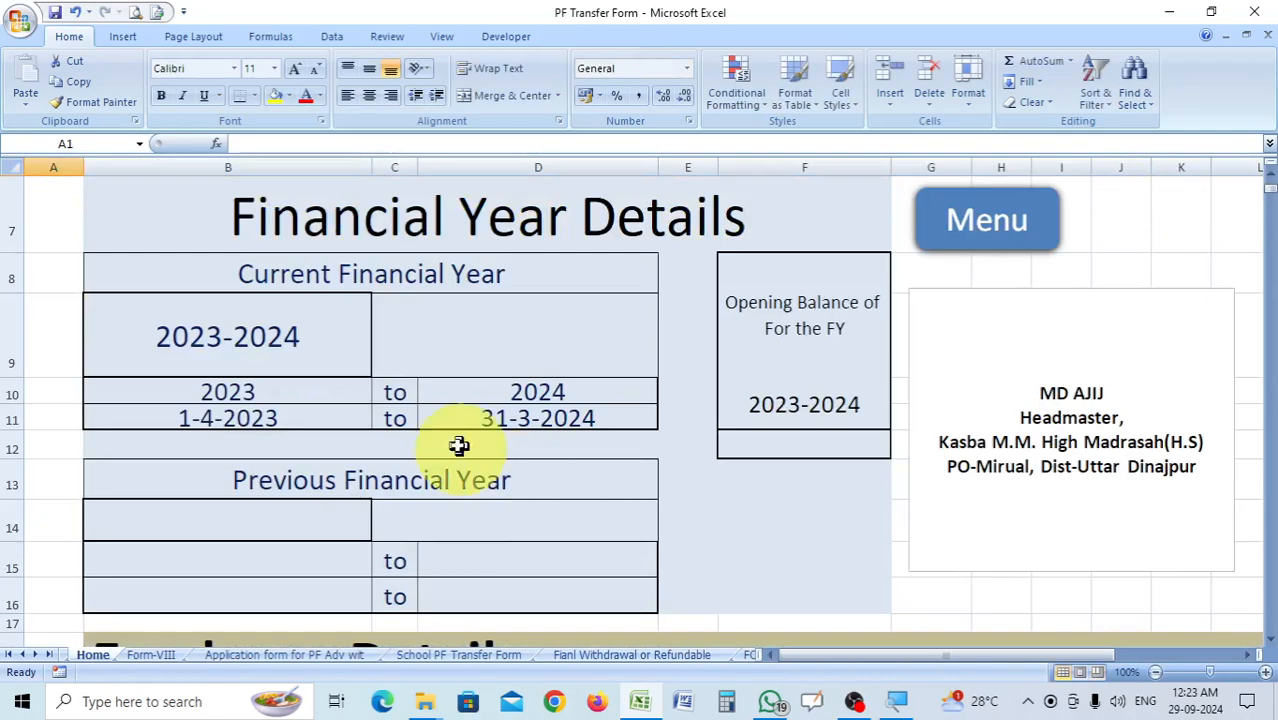
scroll(459, 480, "down", 1)
scroll(394, 386, "up", 1)
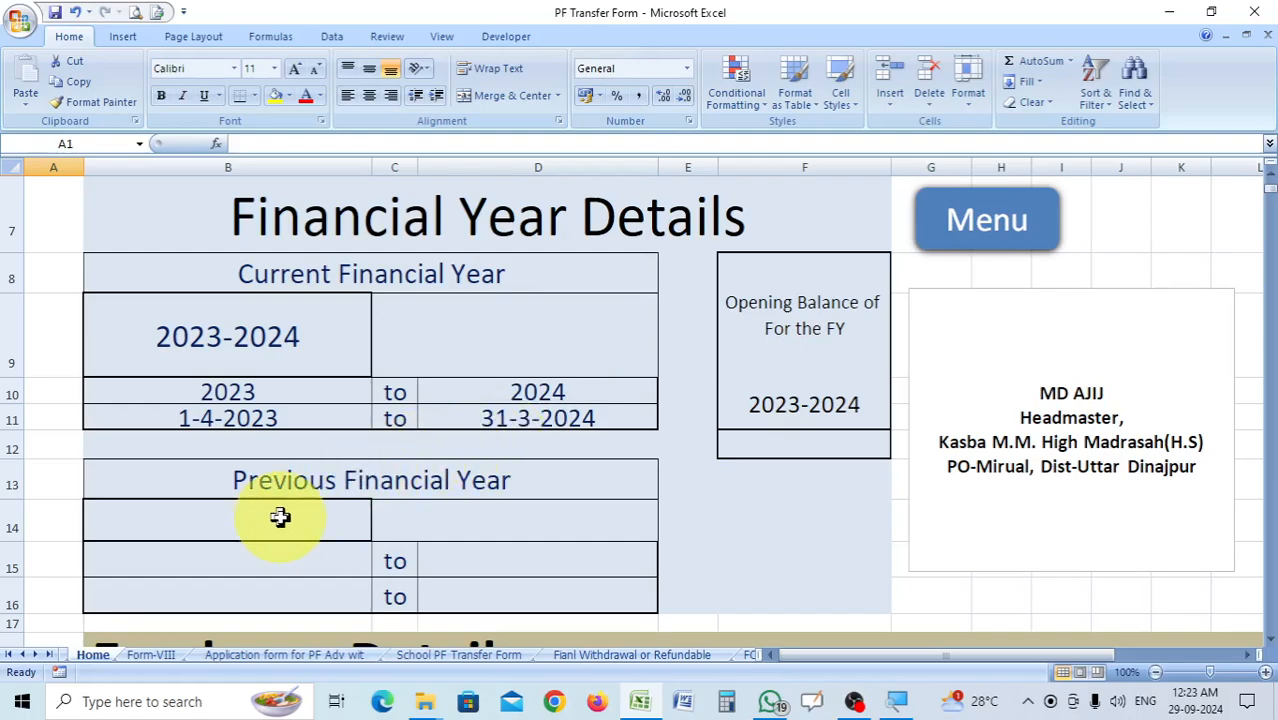
left_click(381, 533)
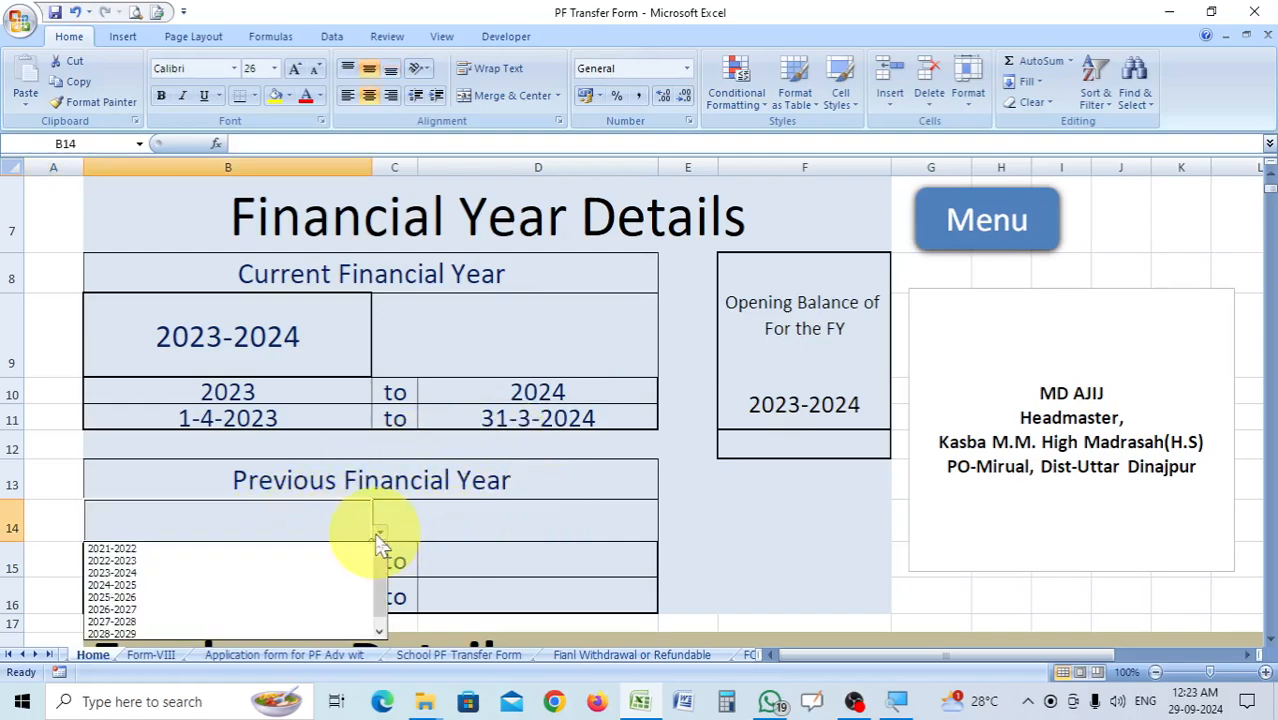
left_click(145, 562)
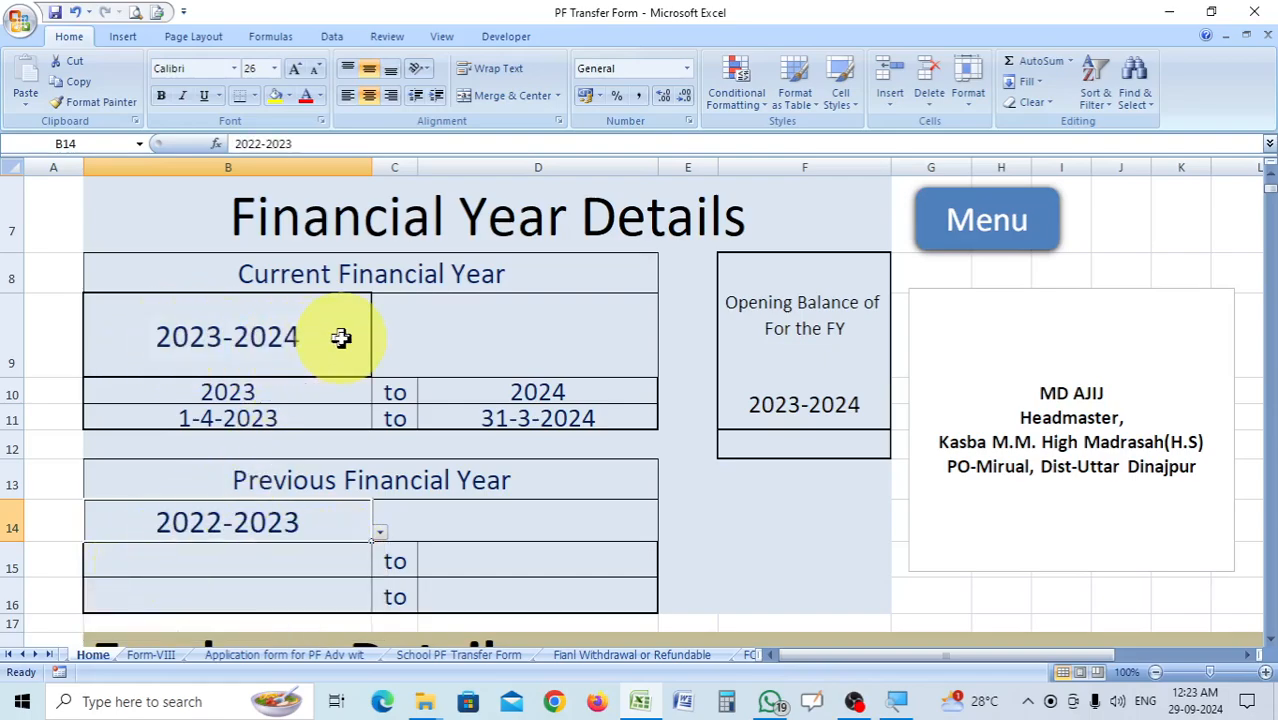
Set the previous financial year's range in row 15 to 2022 to 2023.
scroll(527, 462, "down", 1)
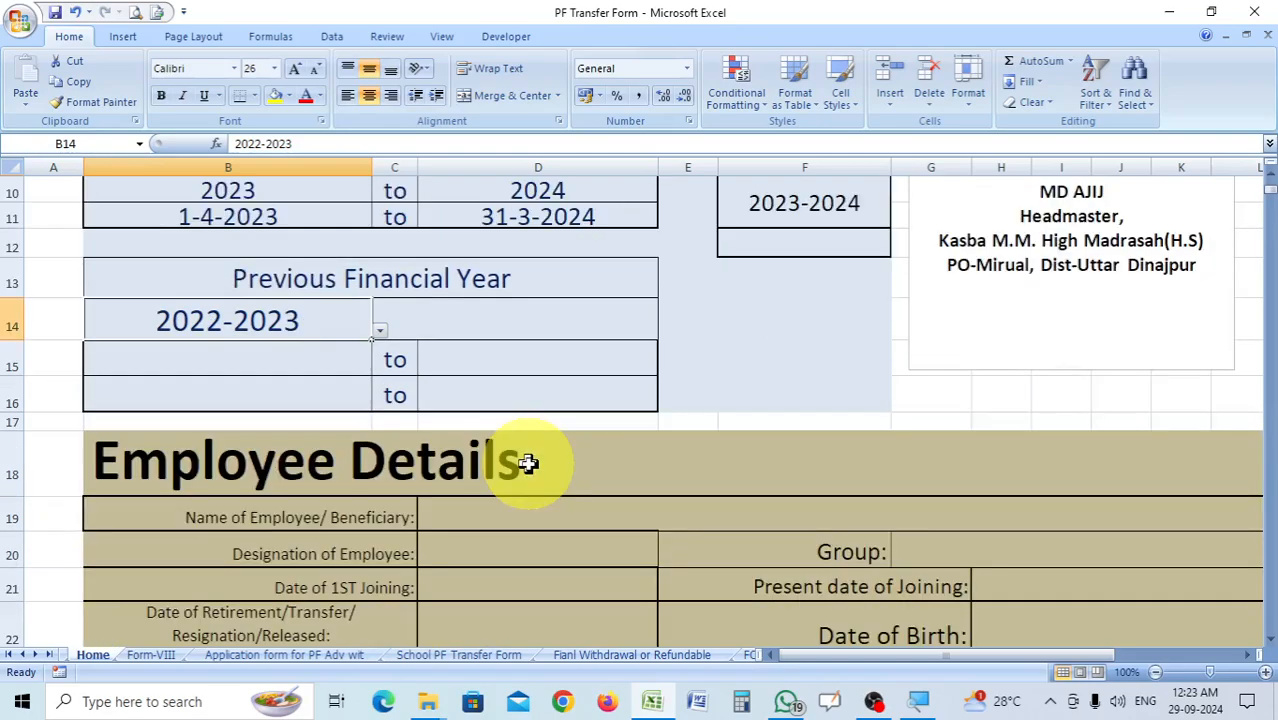
left_click(330, 362)
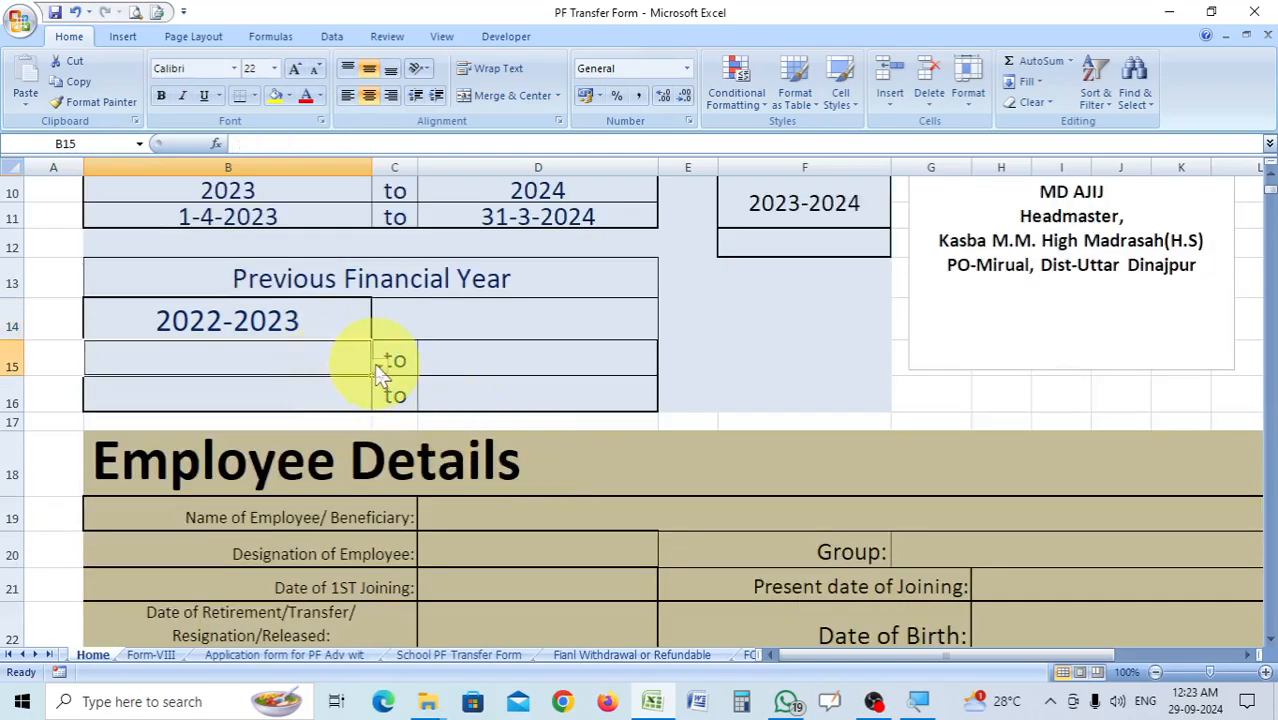
left_click(379, 367)
left_click(96, 393)
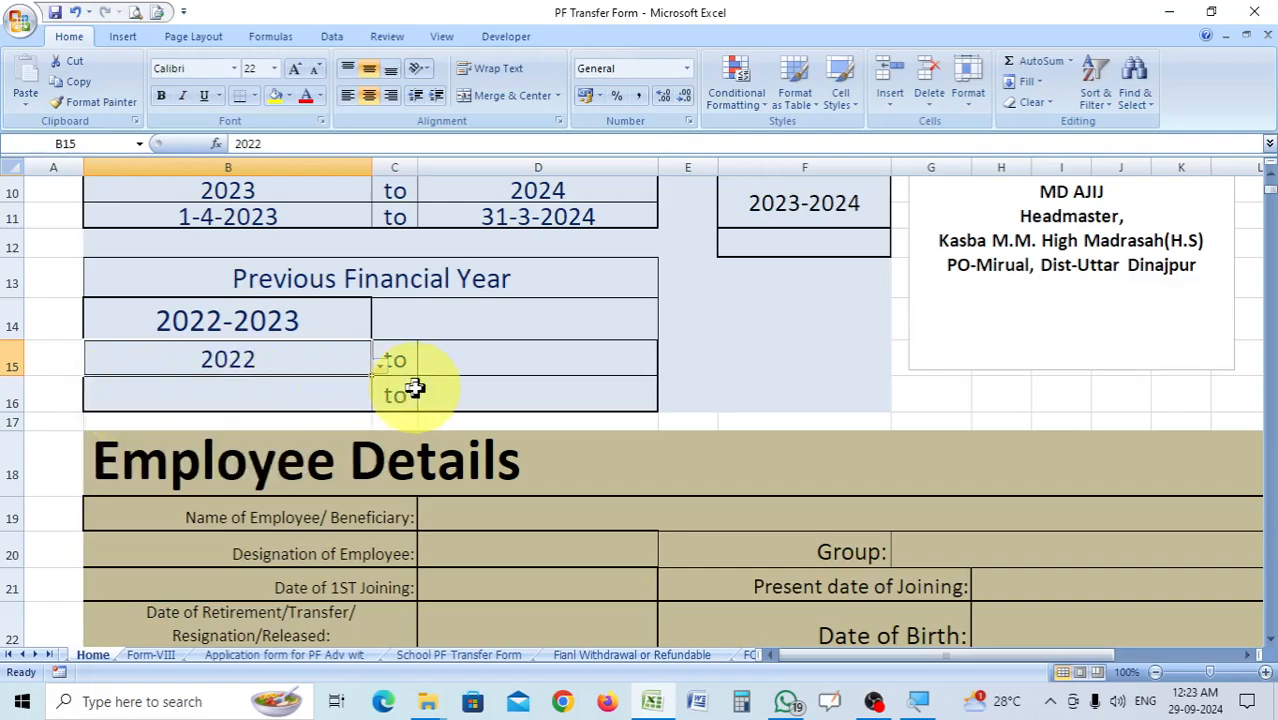
left_click(485, 362)
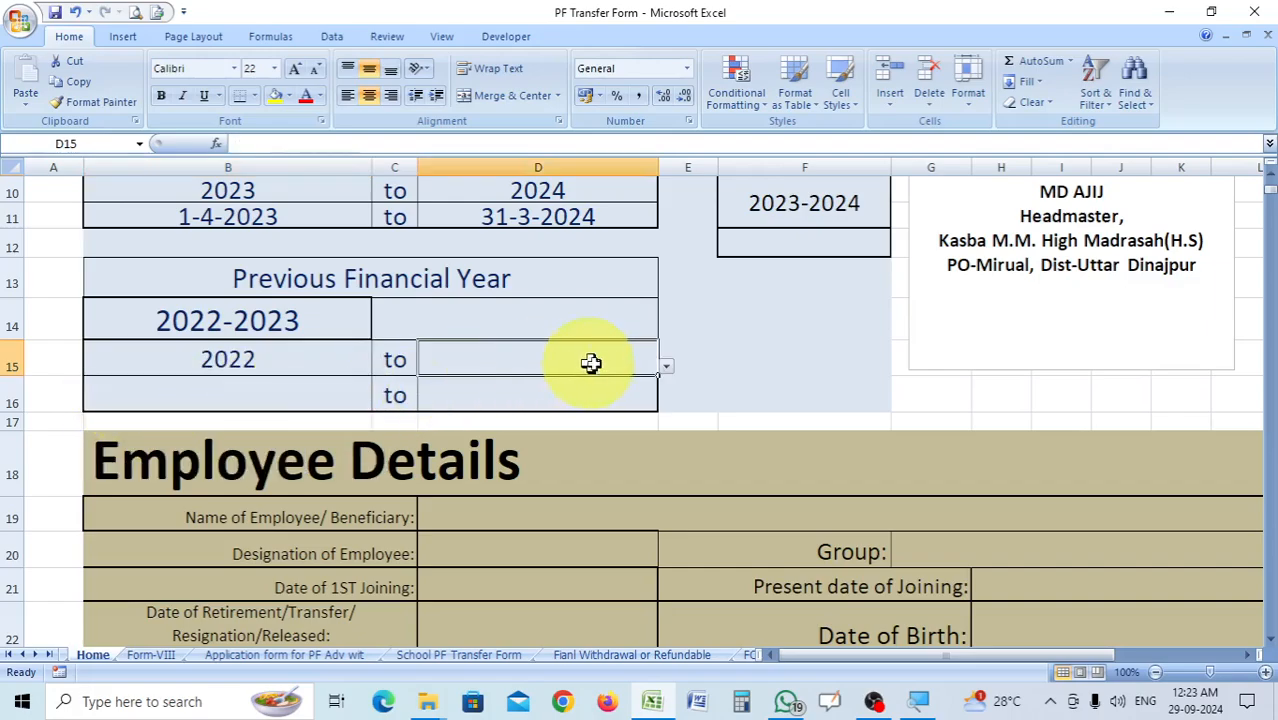
left_click(666, 368)
left_click(441, 396)
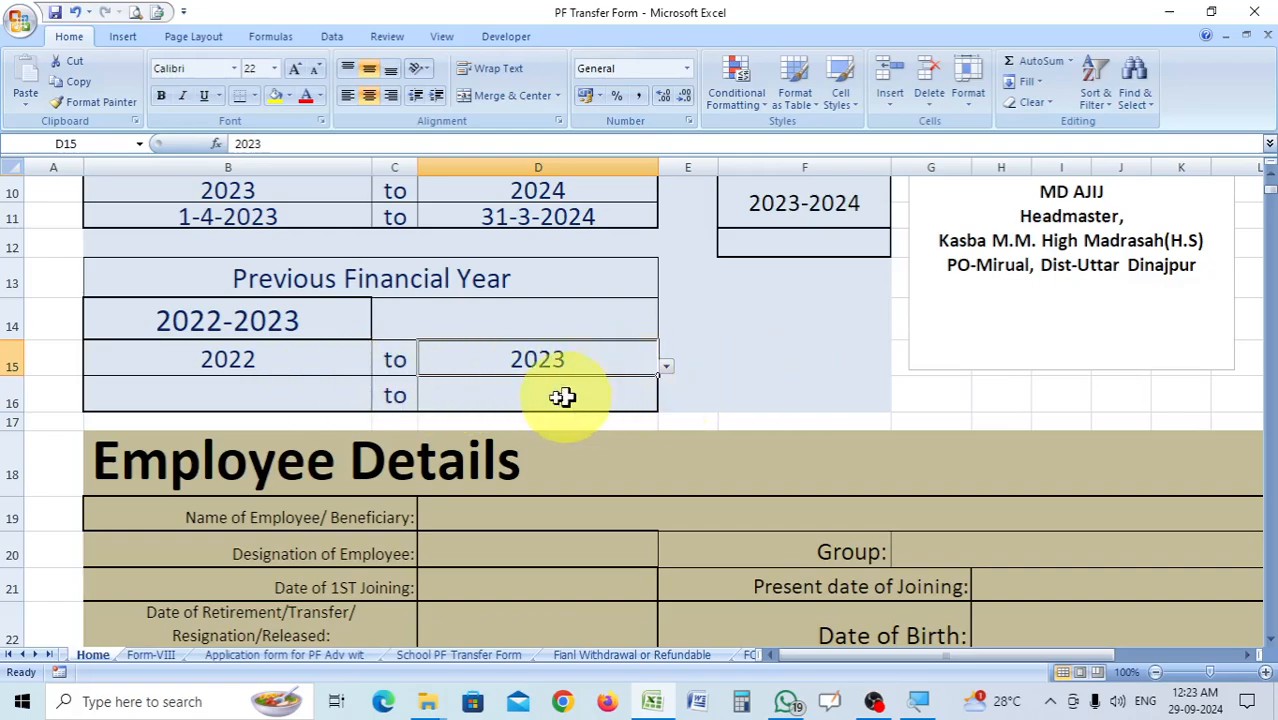
Set the previous financial year's dates in row 16 to 01-04-2022 to 31-03-2023.
left_click(280, 393)
left_click(379, 401)
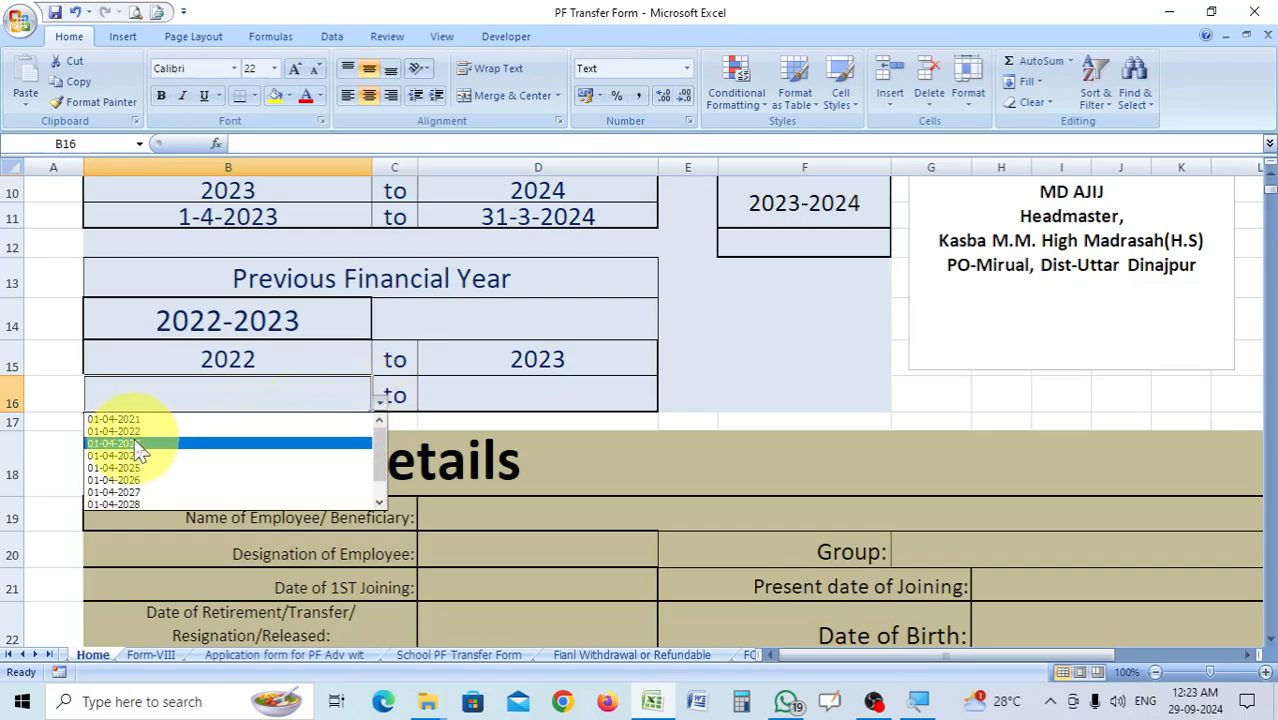
left_click(137, 432)
left_click(572, 393)
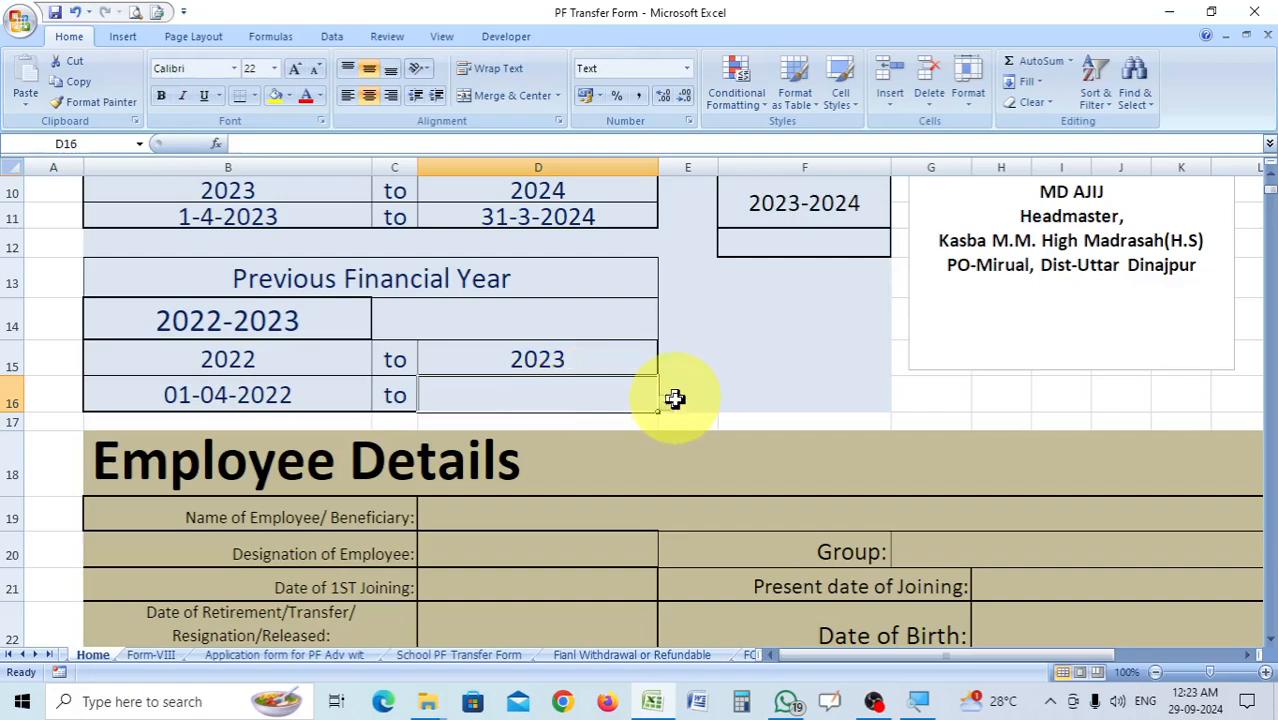
left_click(666, 410)
left_click(500, 431)
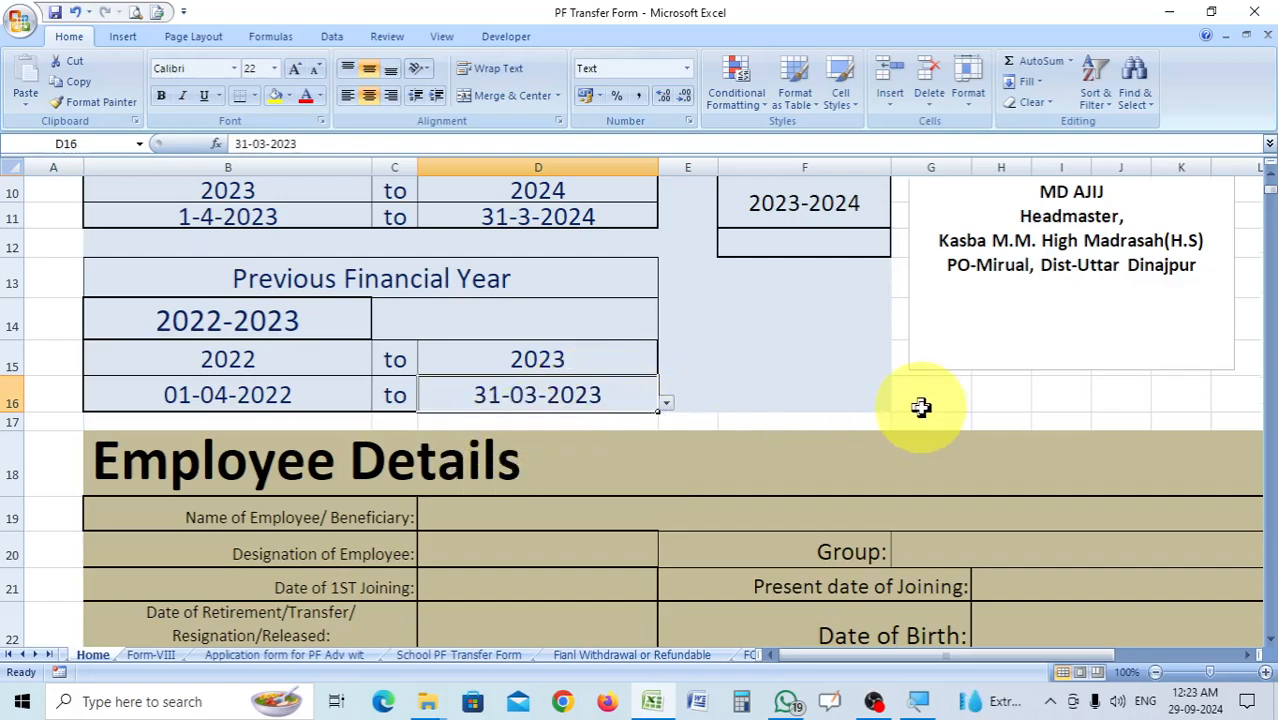
Enter 120000 as the opening balance for the 2023-2024 financial year in cell F12.
scroll(852, 383, "up", 1)
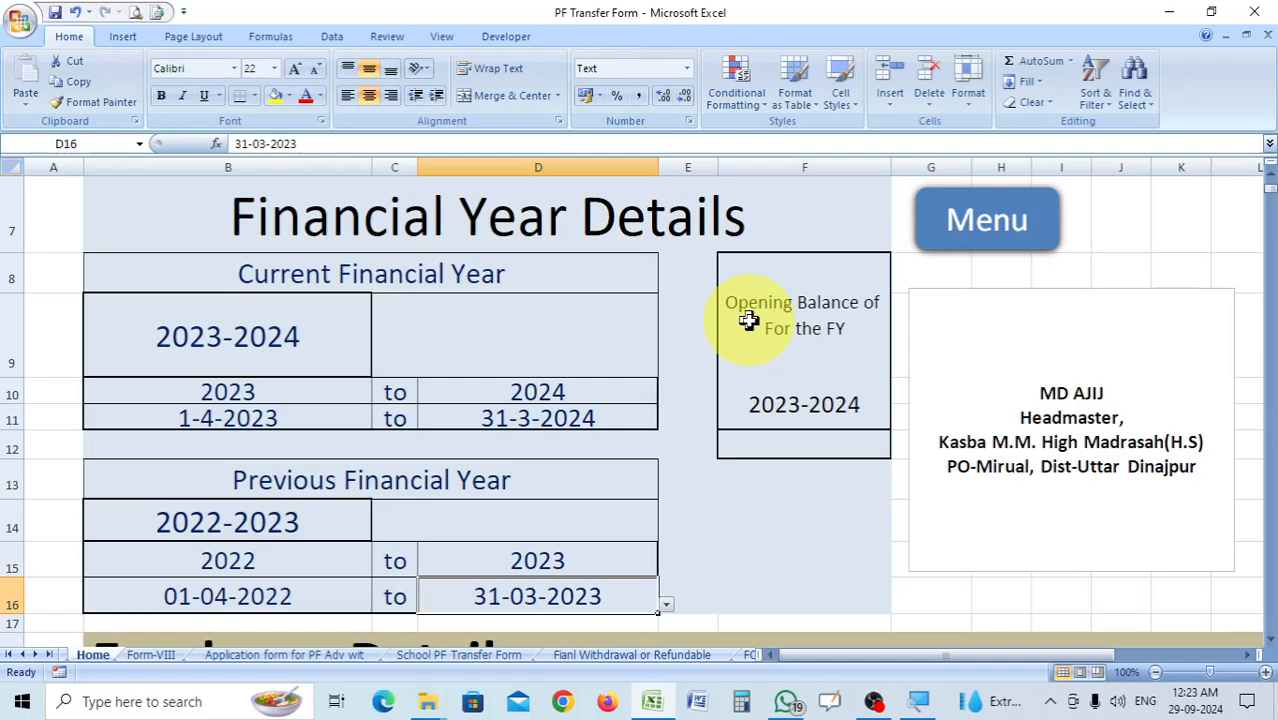
left_click(835, 440)
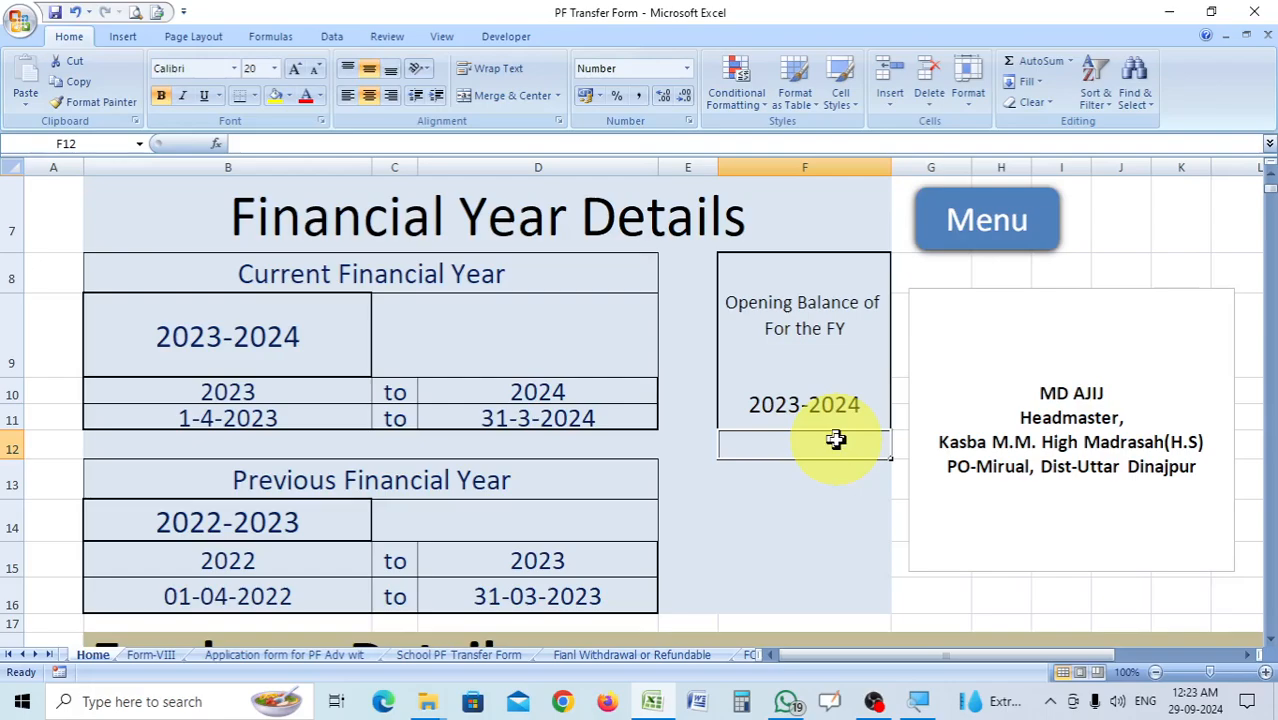
type("12")
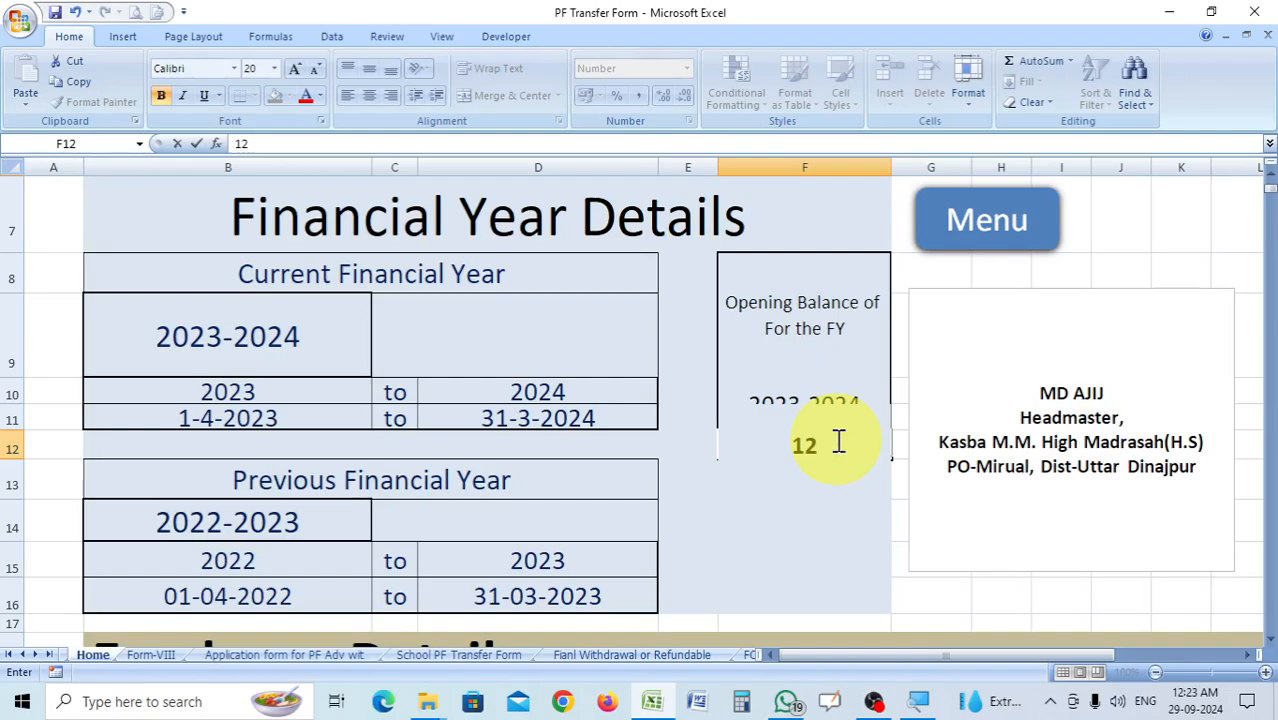
type("0000")
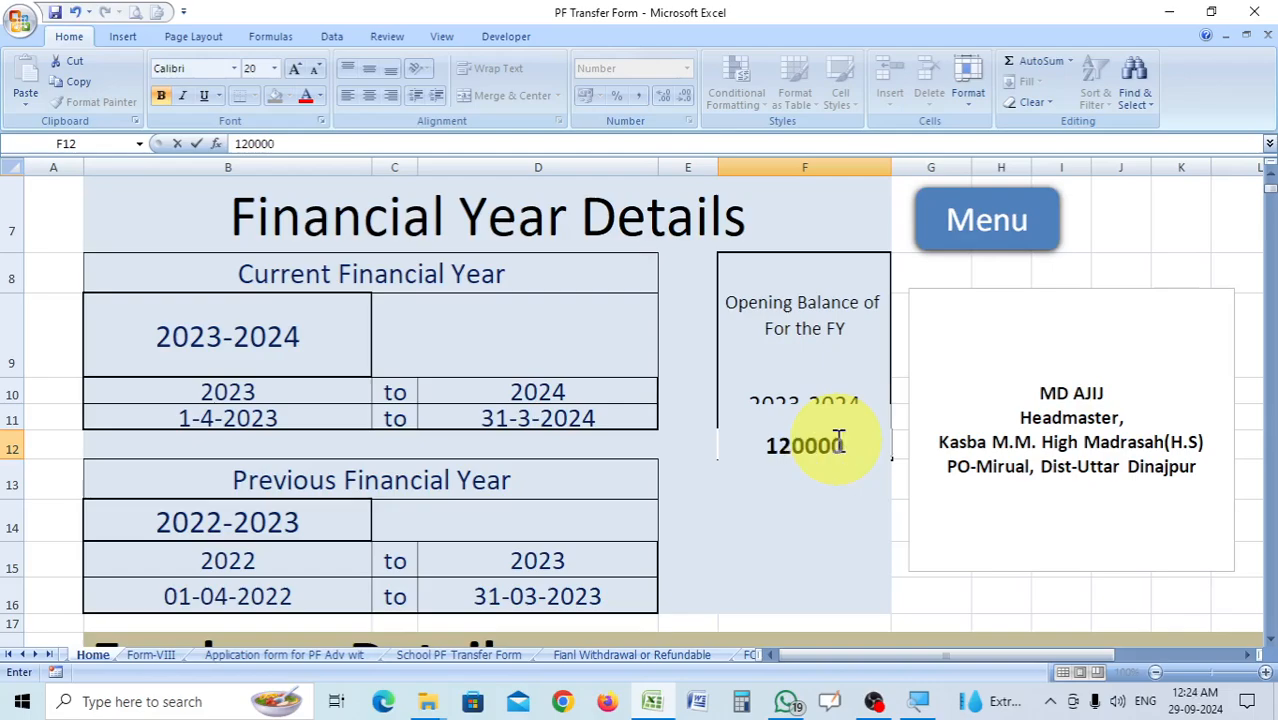
left_click(642, 474)
Enter the employee's name in capitals in row 19 of the Employee Details section.
scroll(827, 434, "down", 1)
scroll(910, 245, "down", 2)
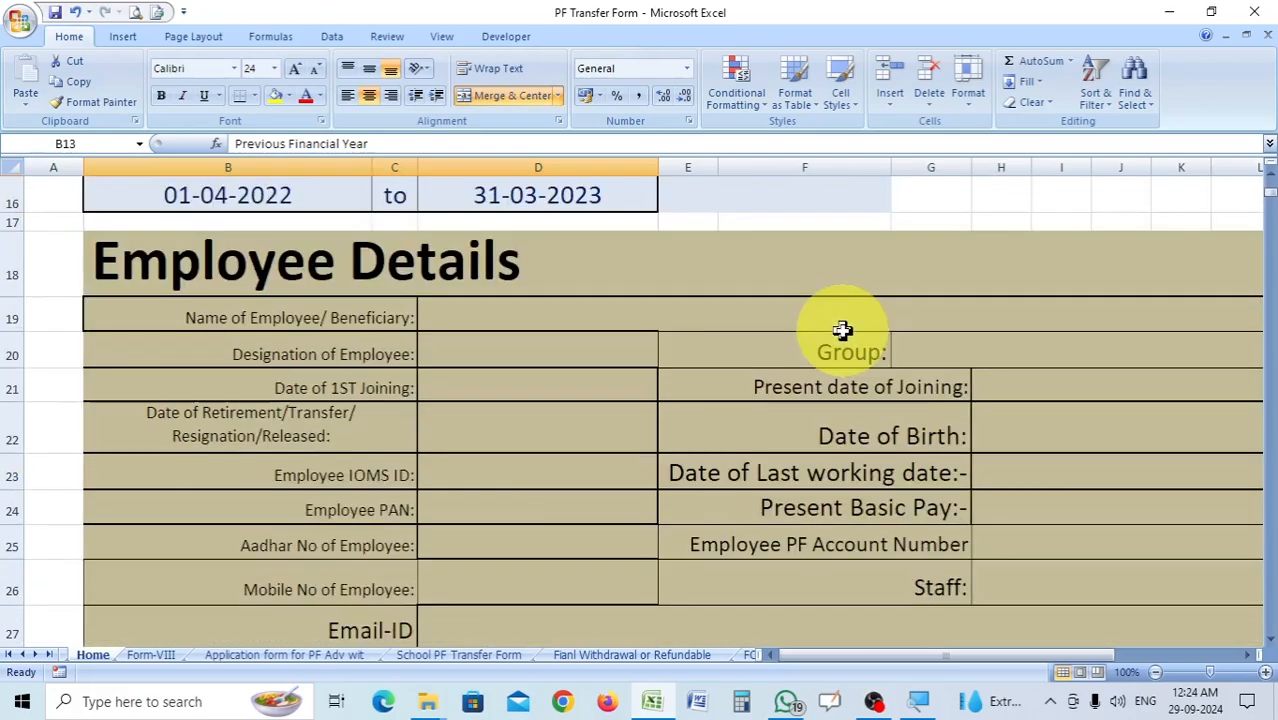
left_click(584, 318)
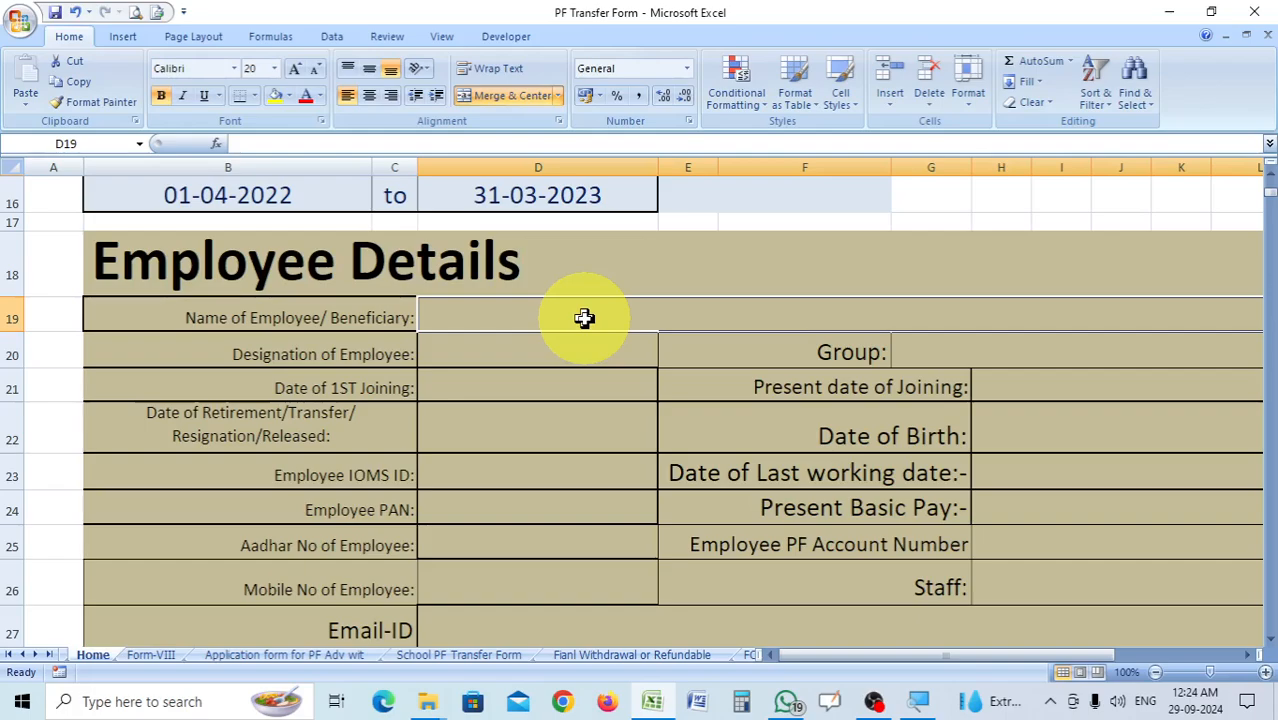
type("m")
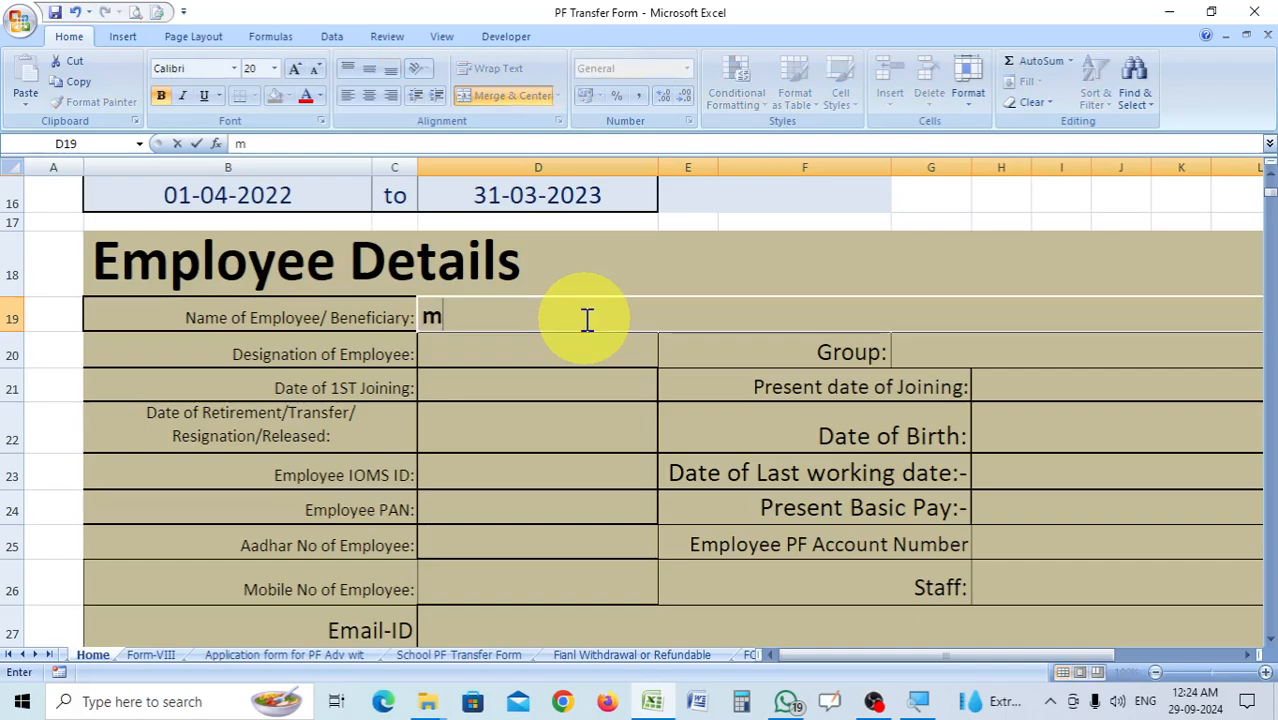
key("BackSpace")
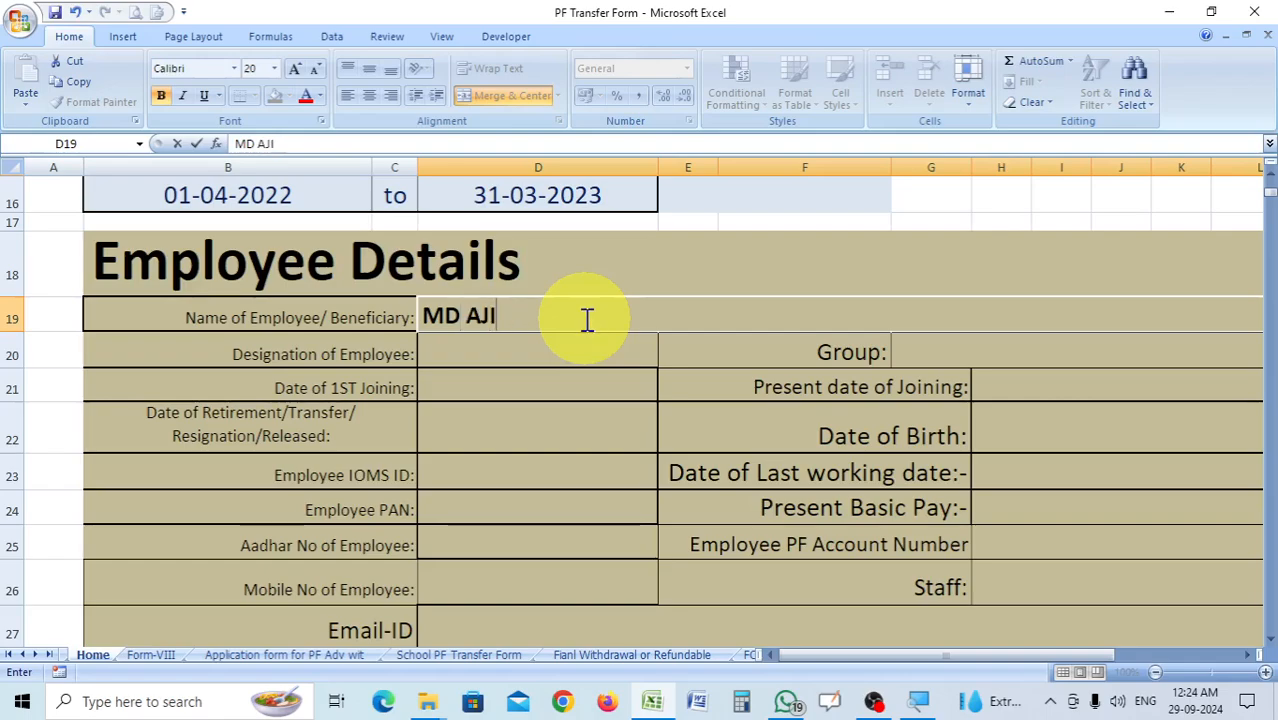
Set the employee's designation in cell D20 to H.M.
left_click(577, 368)
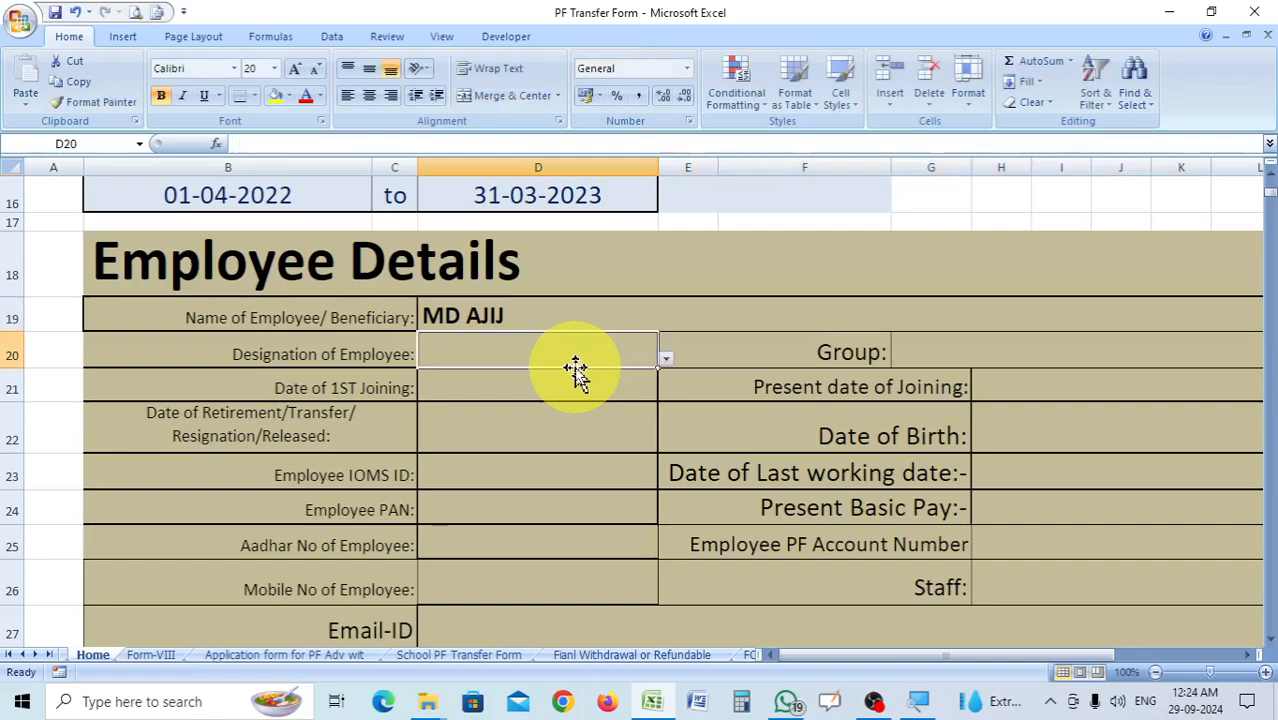
left_click(666, 358)
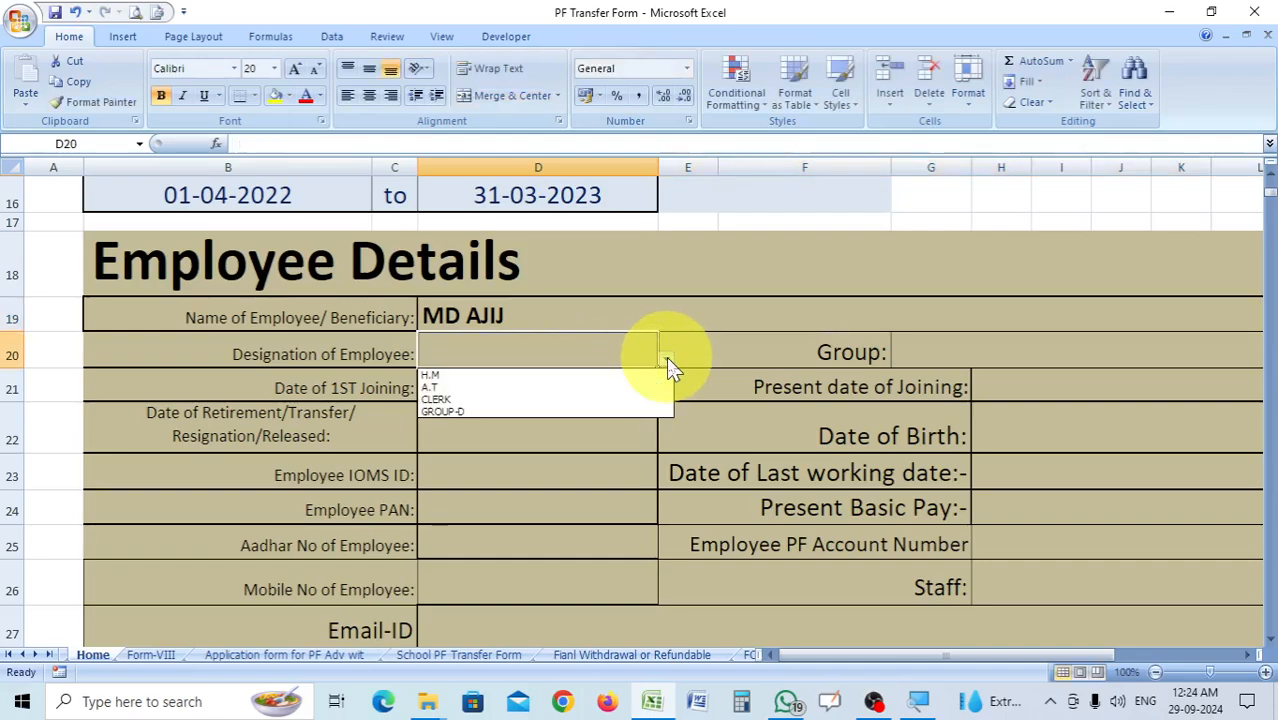
left_click(471, 374)
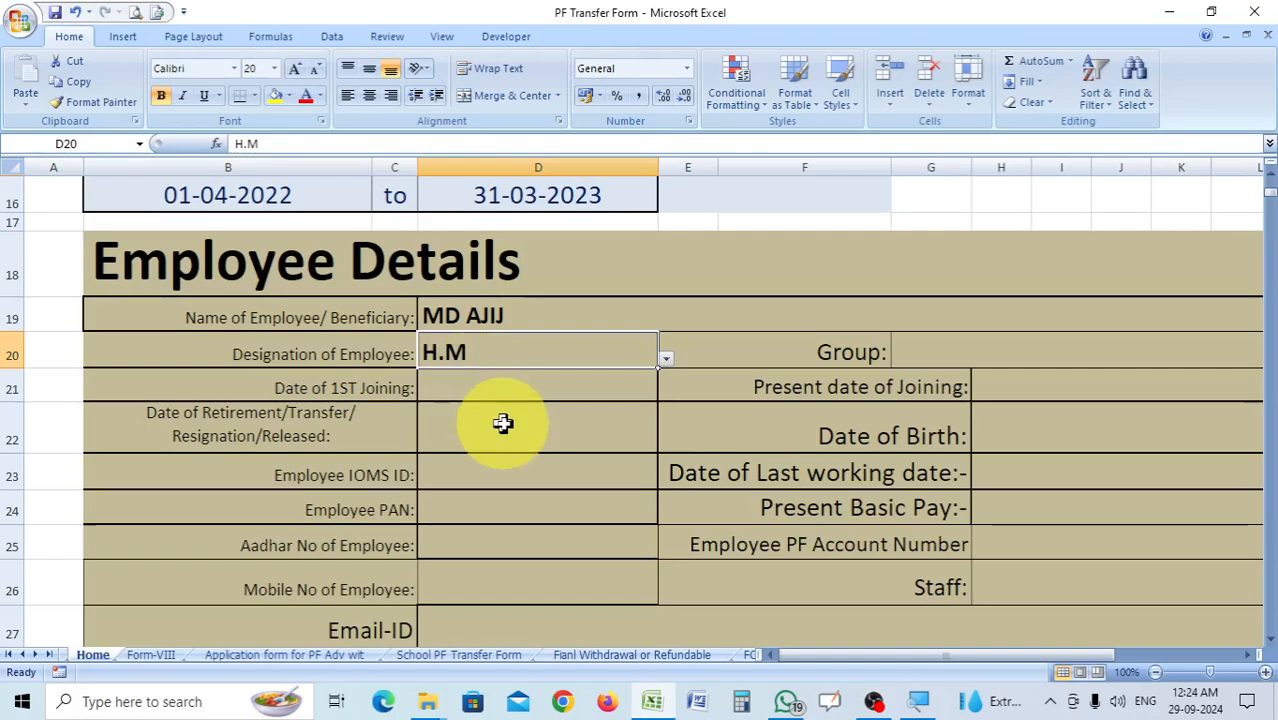
Fill in Group-A as the group, 31-08-2010 as the first joining date and 25-10-2022 as the present joining date.
left_click(525, 382)
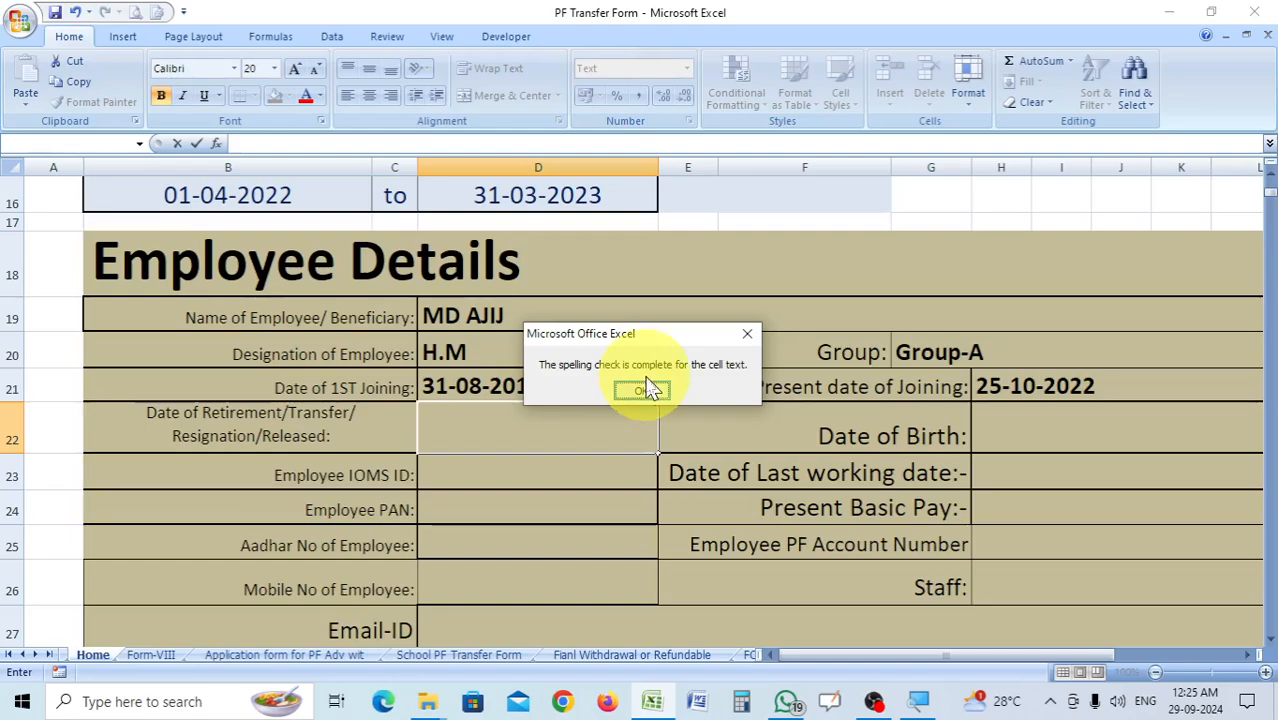
left_click(645, 389)
left_click(541, 482)
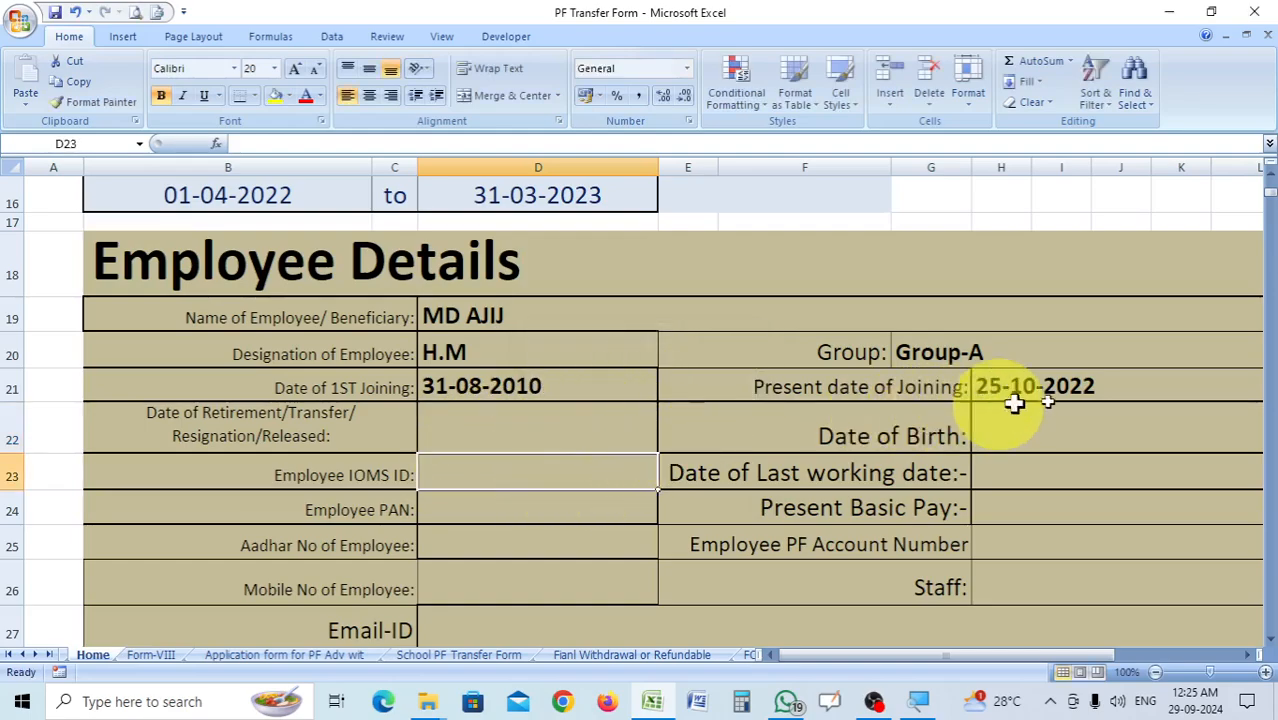
Go through the group, present joining, retirement or release, birth, last working date and basic pay fields in the employee details.
left_click(1111, 389)
left_click(1018, 352)
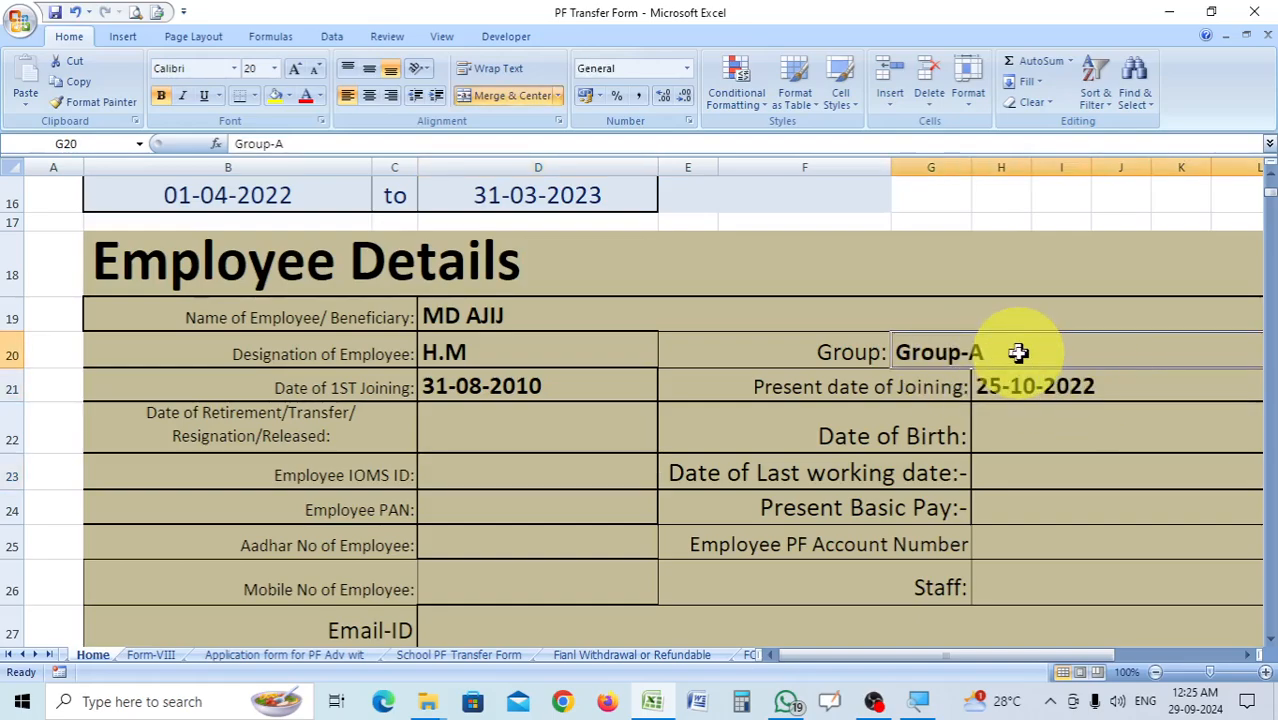
left_click(533, 430)
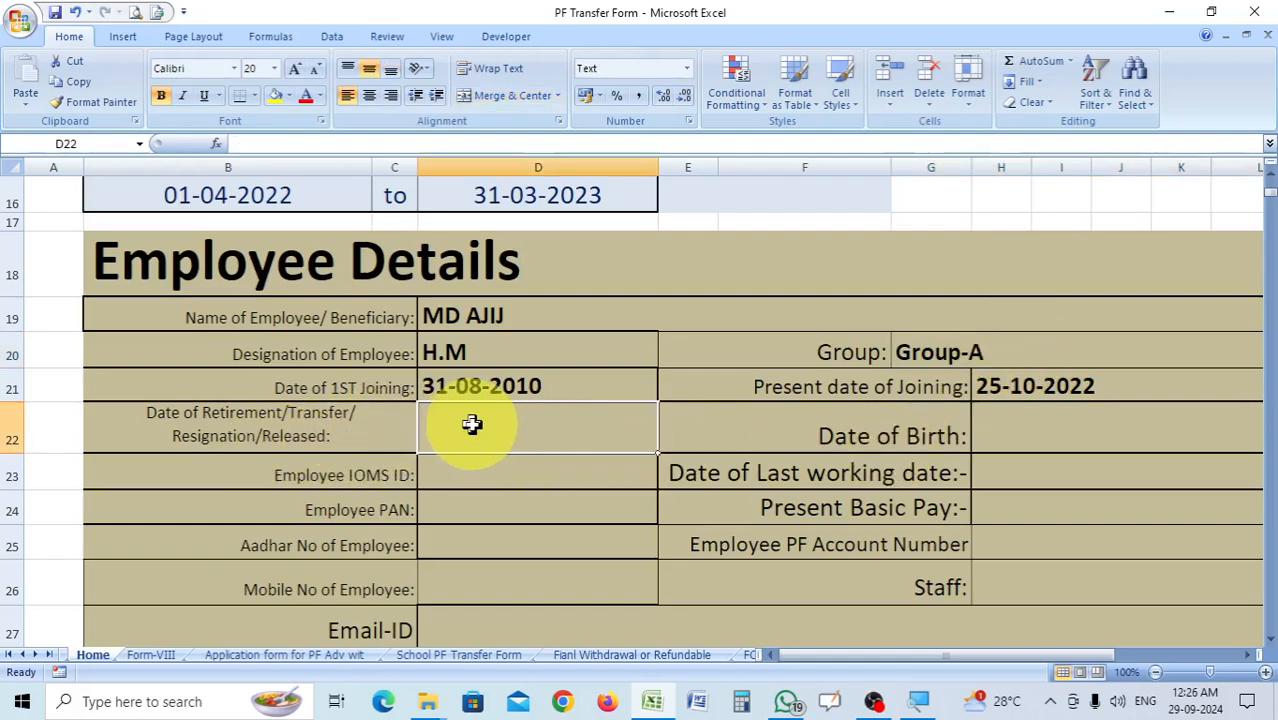
scroll(522, 422, "down", 1)
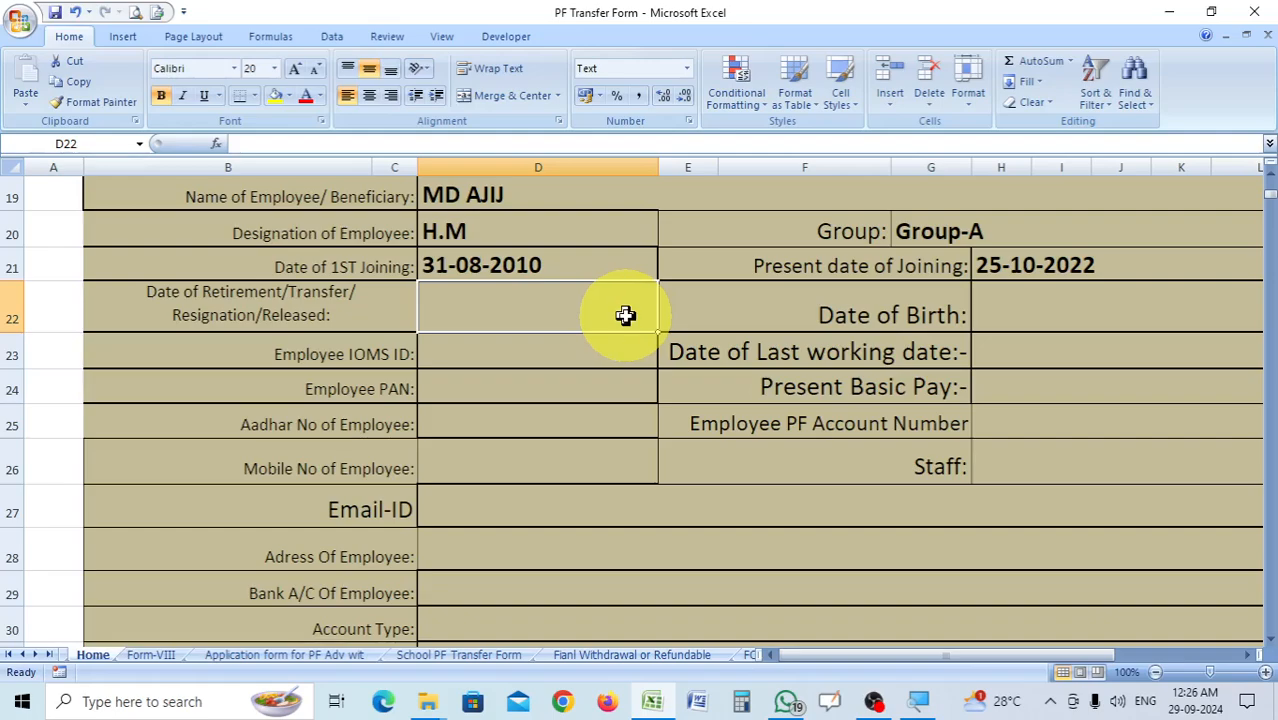
left_click(1029, 317)
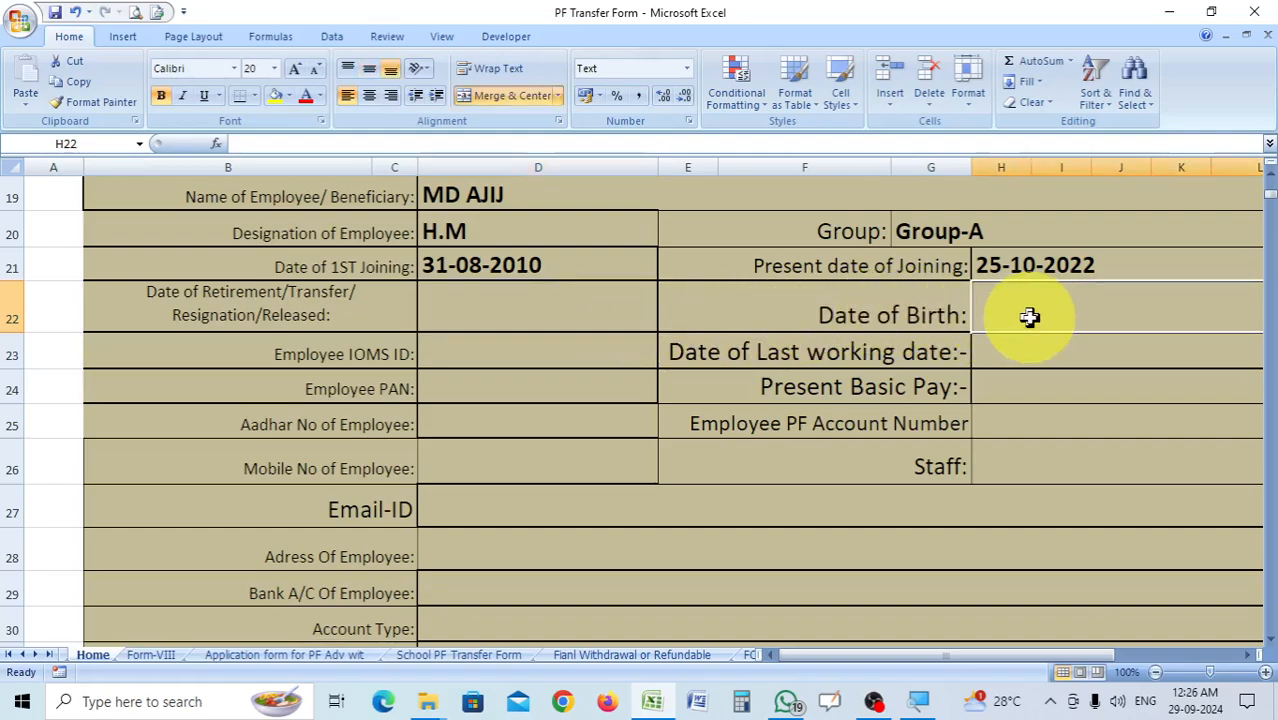
left_click(1034, 360)
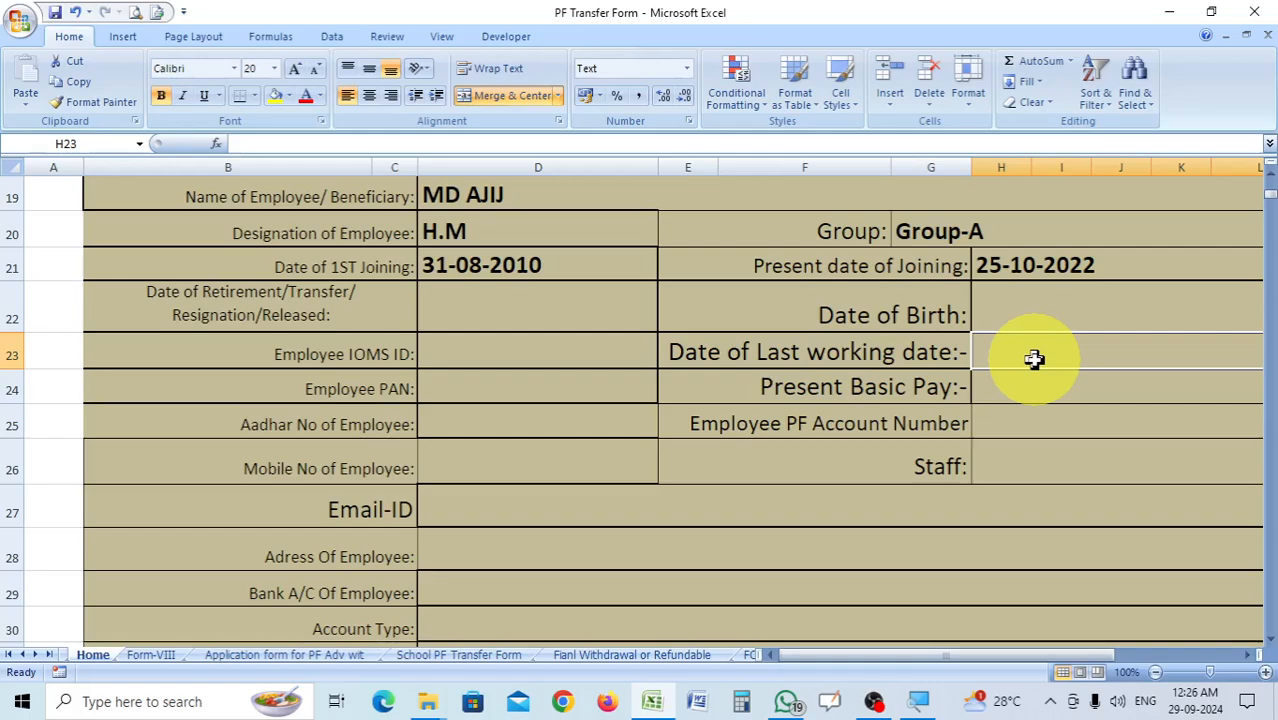
left_click(1051, 393)
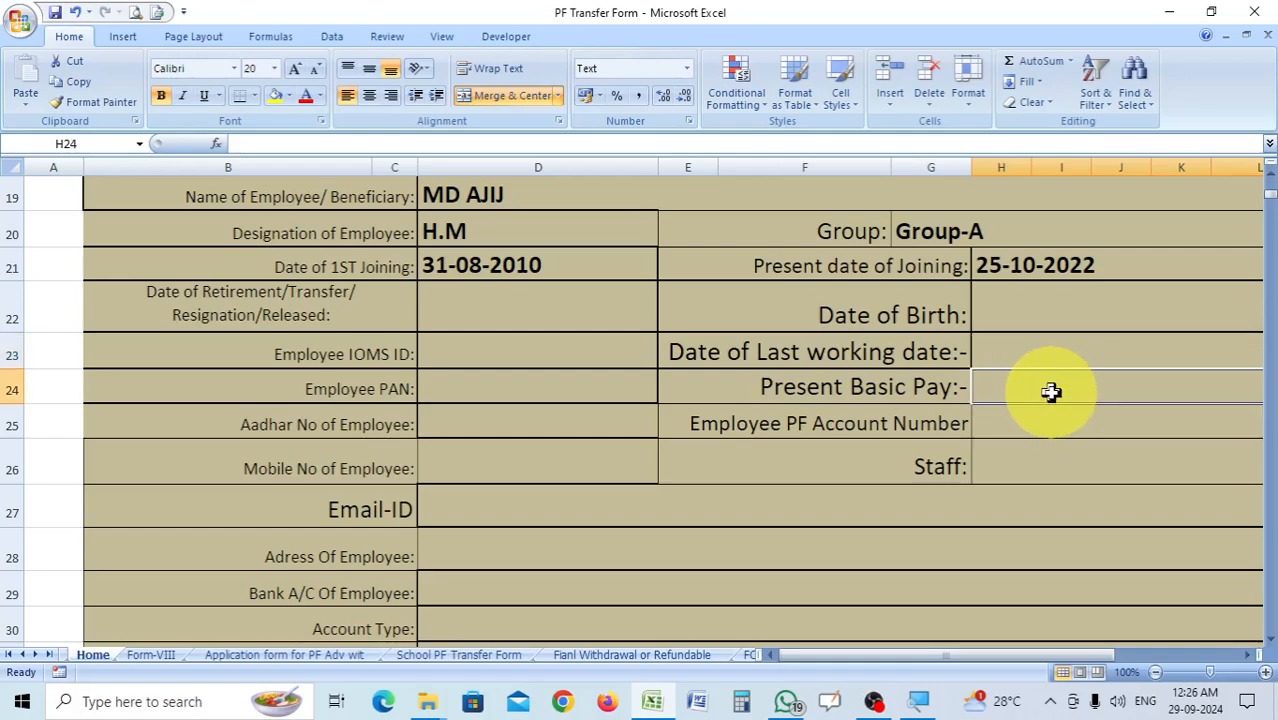
Enter the employee's PF account number in cell H25.
left_click(983, 428)
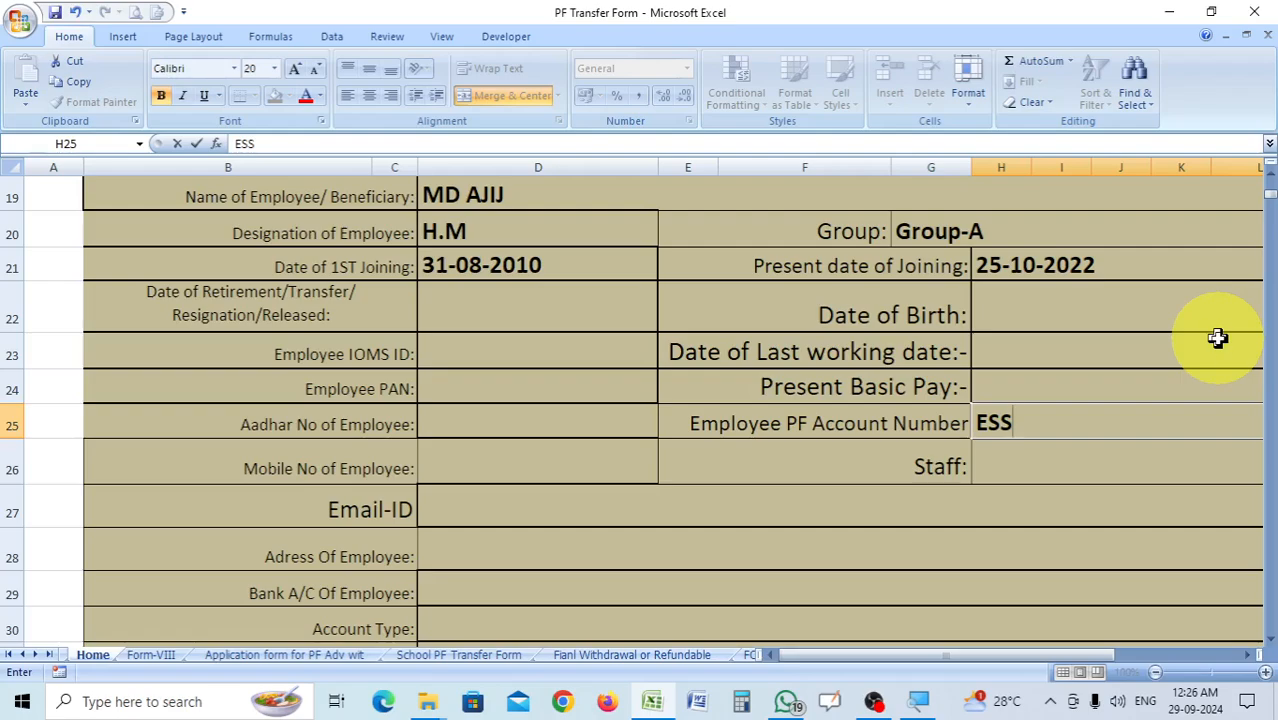
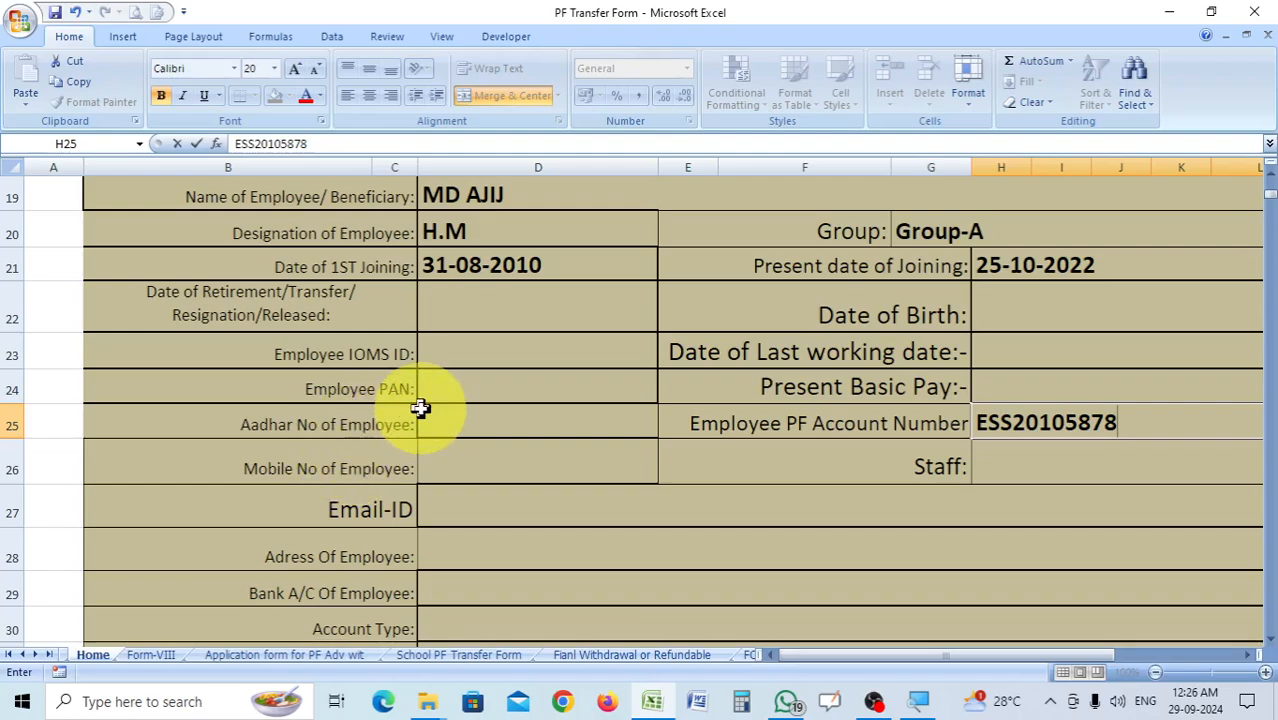
left_click(485, 390)
Enter the employee's IOMS ID in cell D23.
left_click(499, 353)
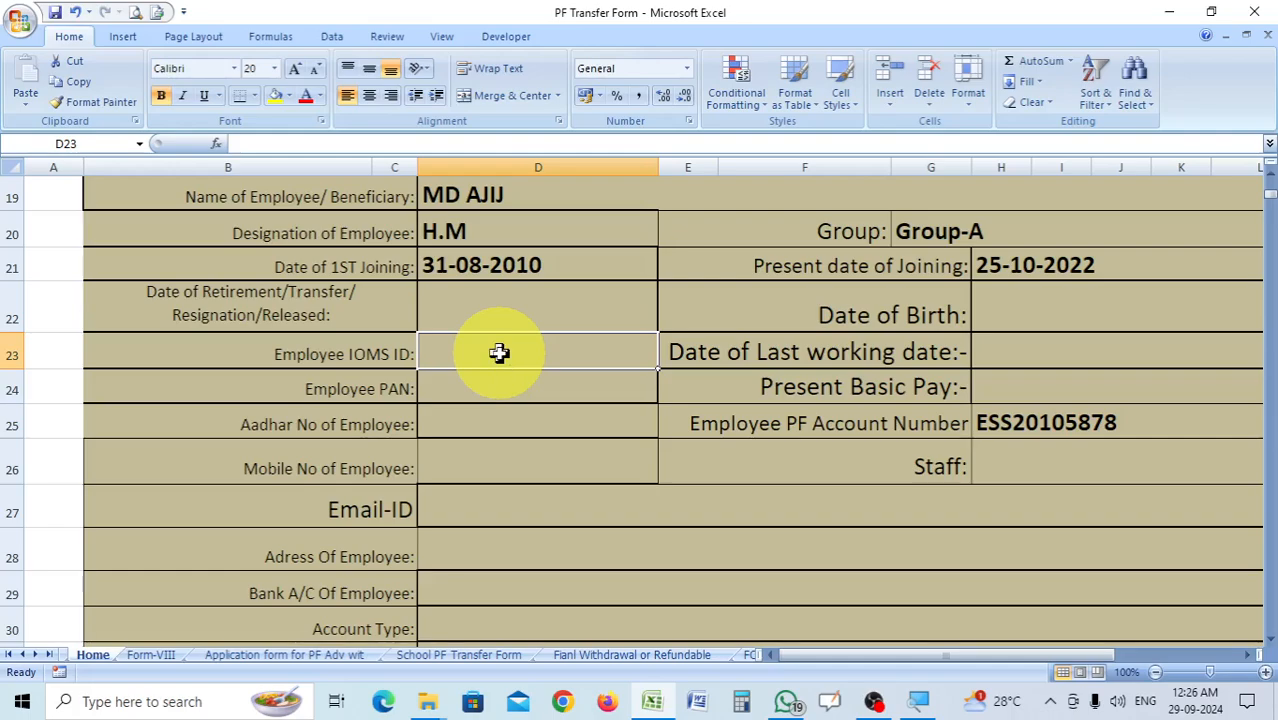
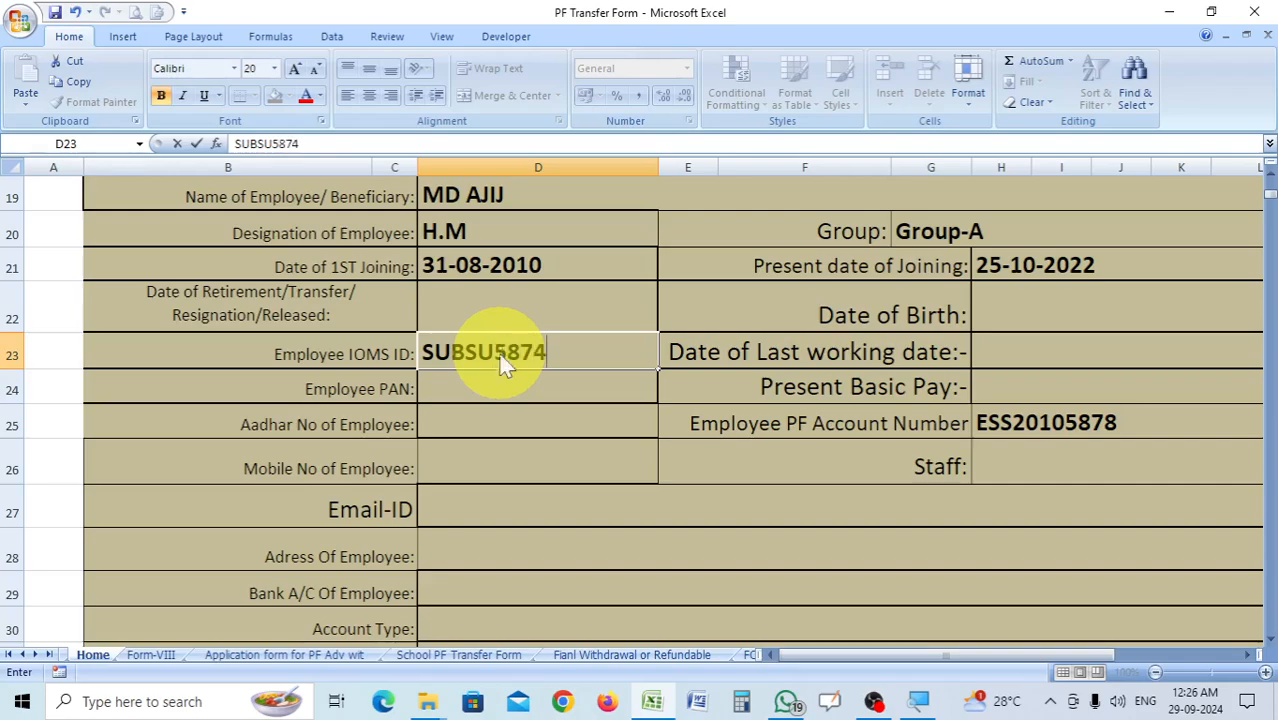
Pass over the PAN and Aadhar fields and enter the employee's mobile number in cell D26.
left_click(527, 391)
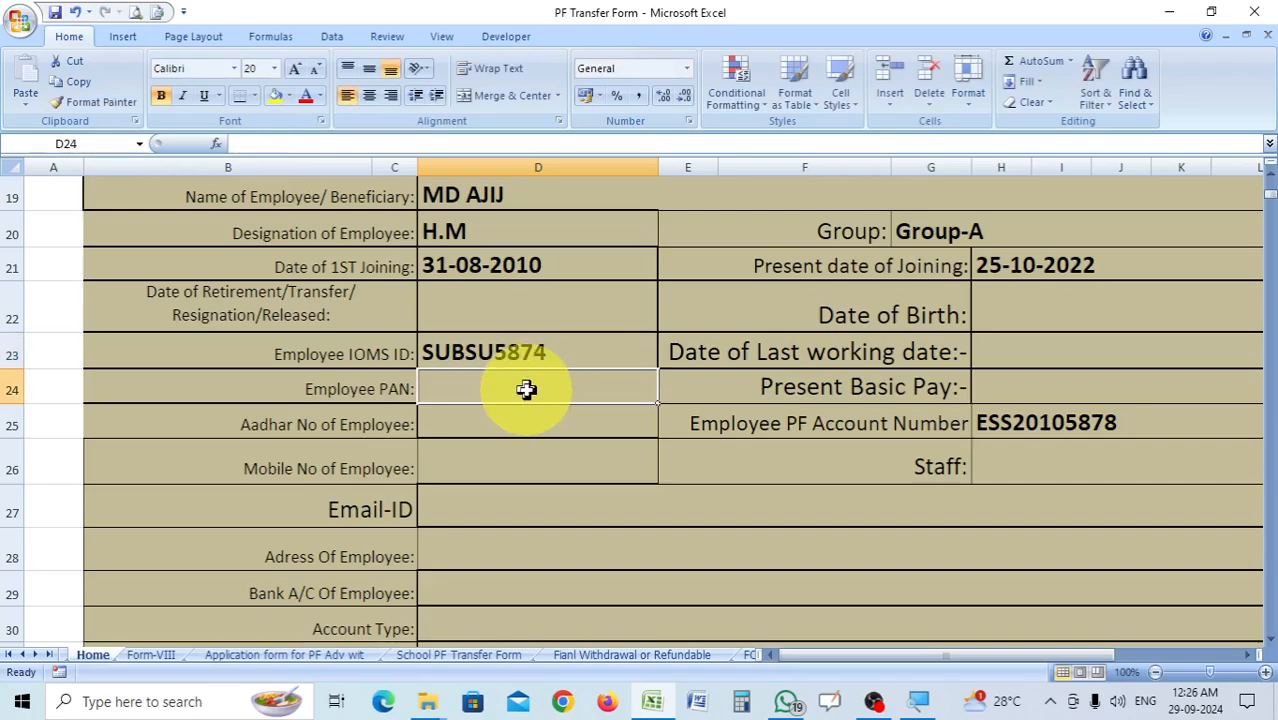
left_click(498, 419)
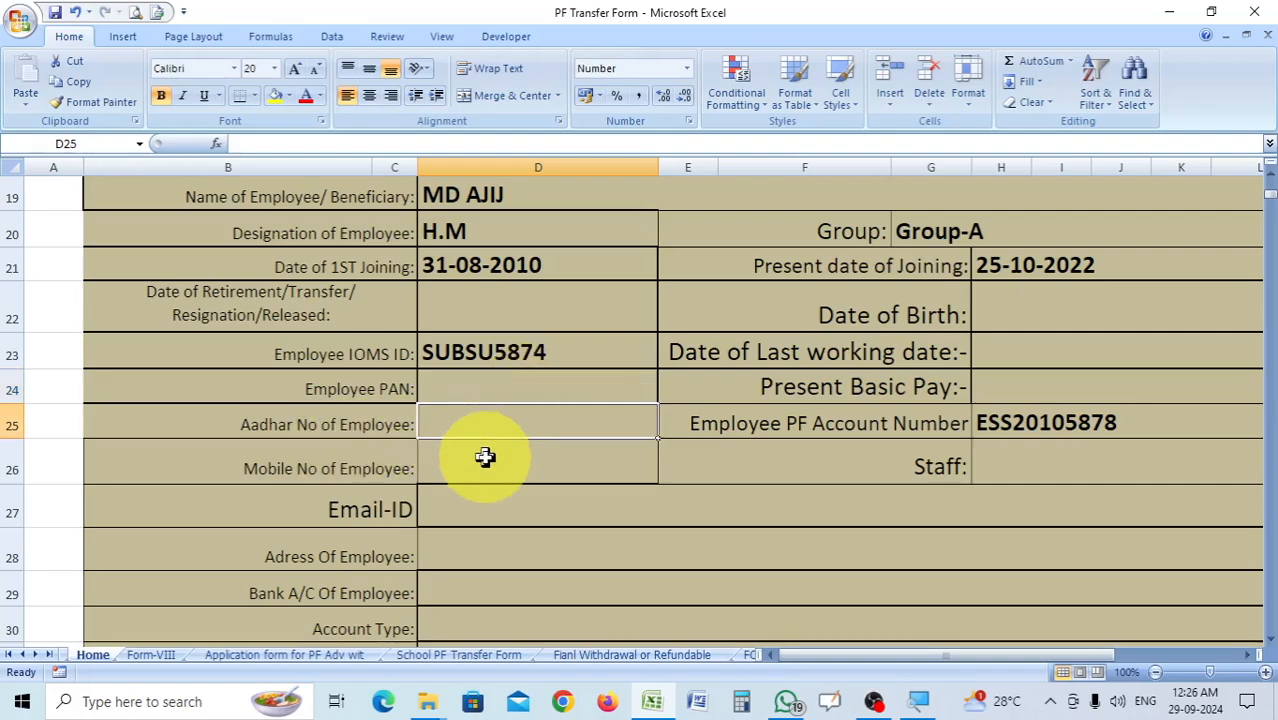
left_click(485, 457)
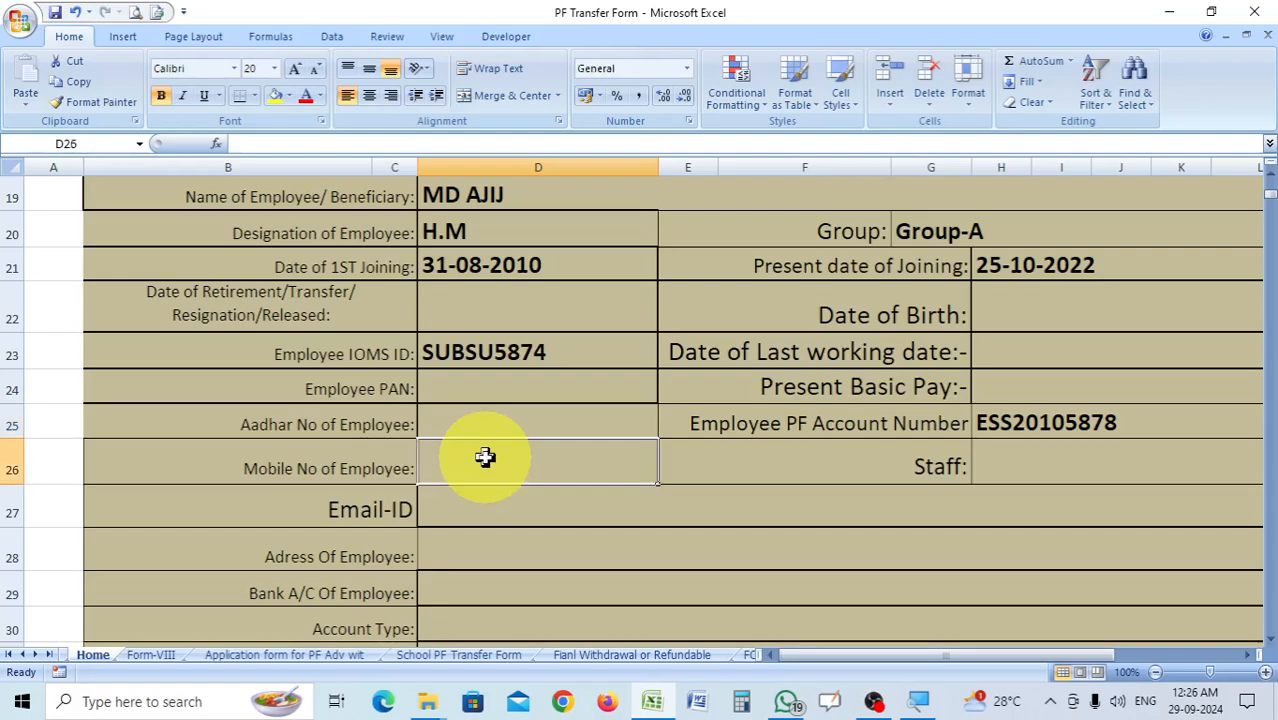
type("970000")
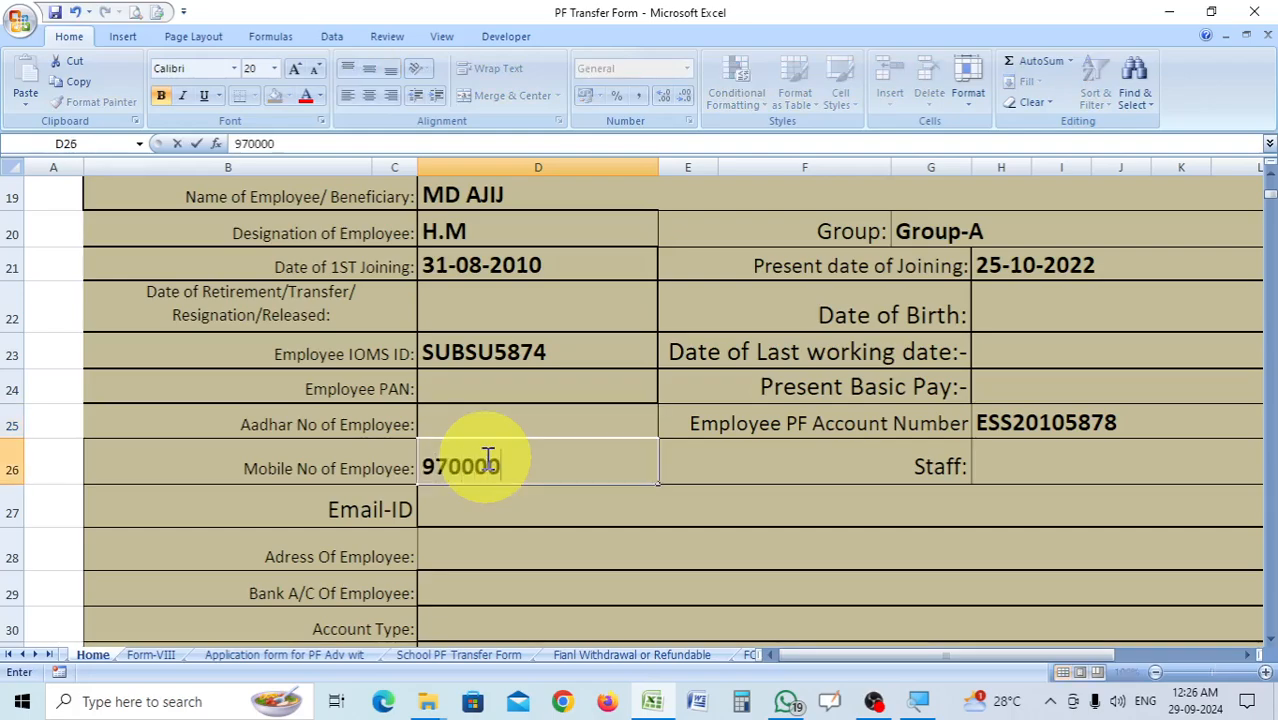
type("00")
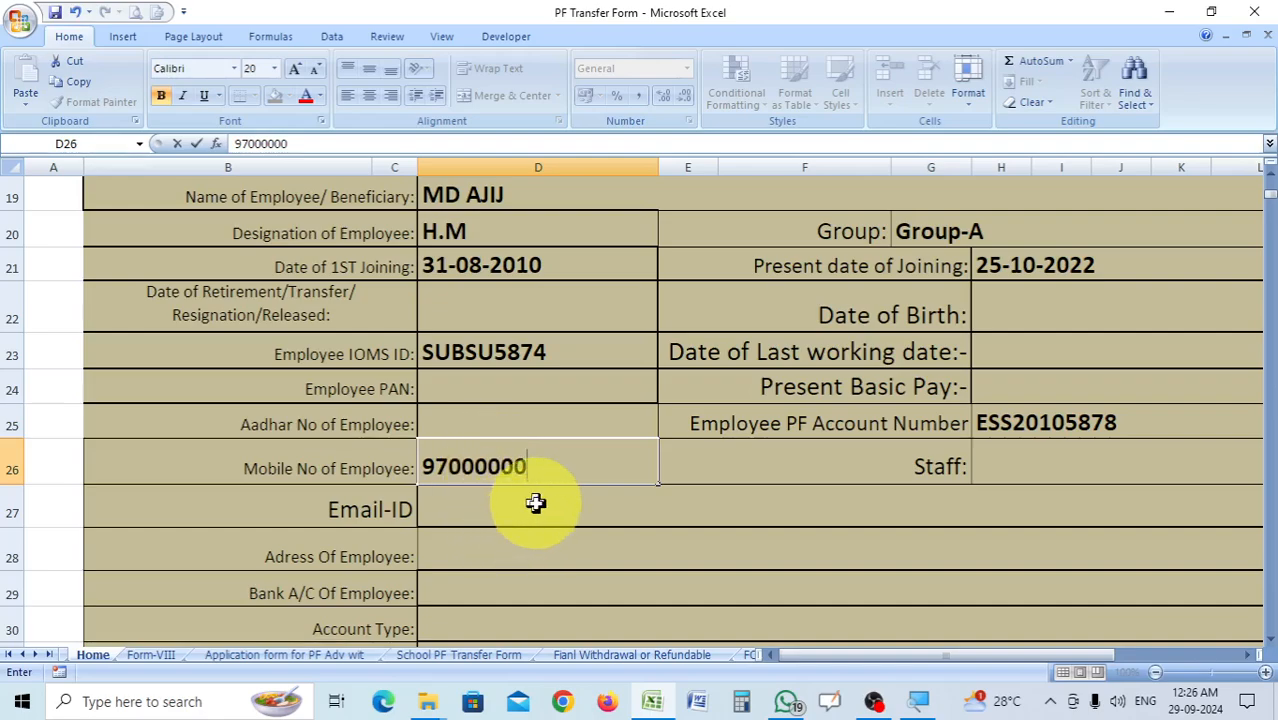
key("Return")
Set the Staff field in cell H26 to Teaching from its allowed values.
left_click(1063, 453)
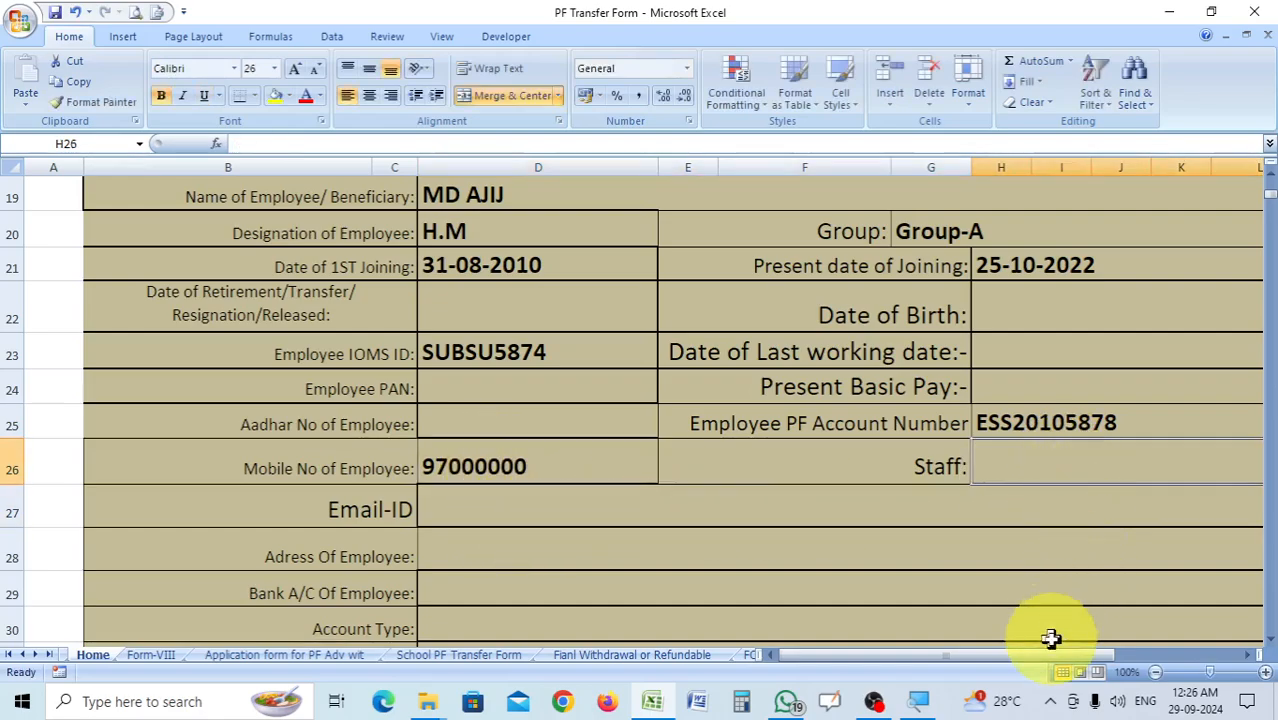
left_click_drag(1055, 656, 1127, 645)
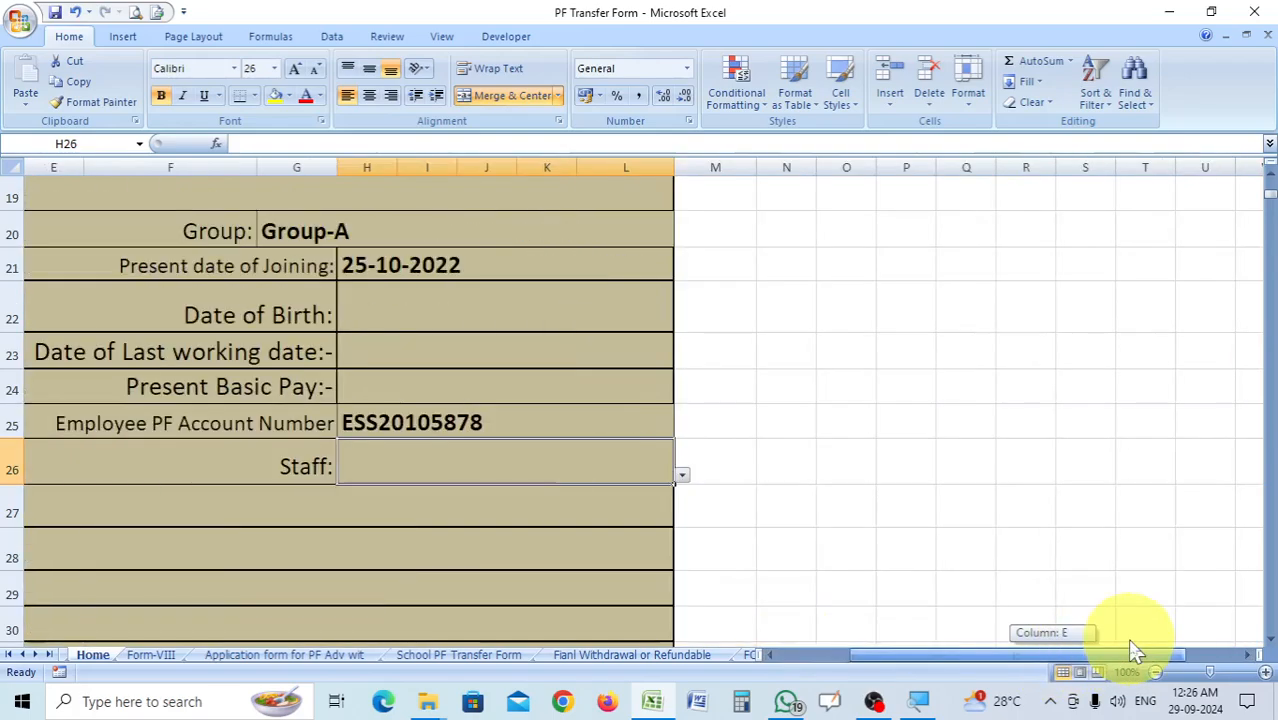
left_click(682, 476)
left_click(427, 492)
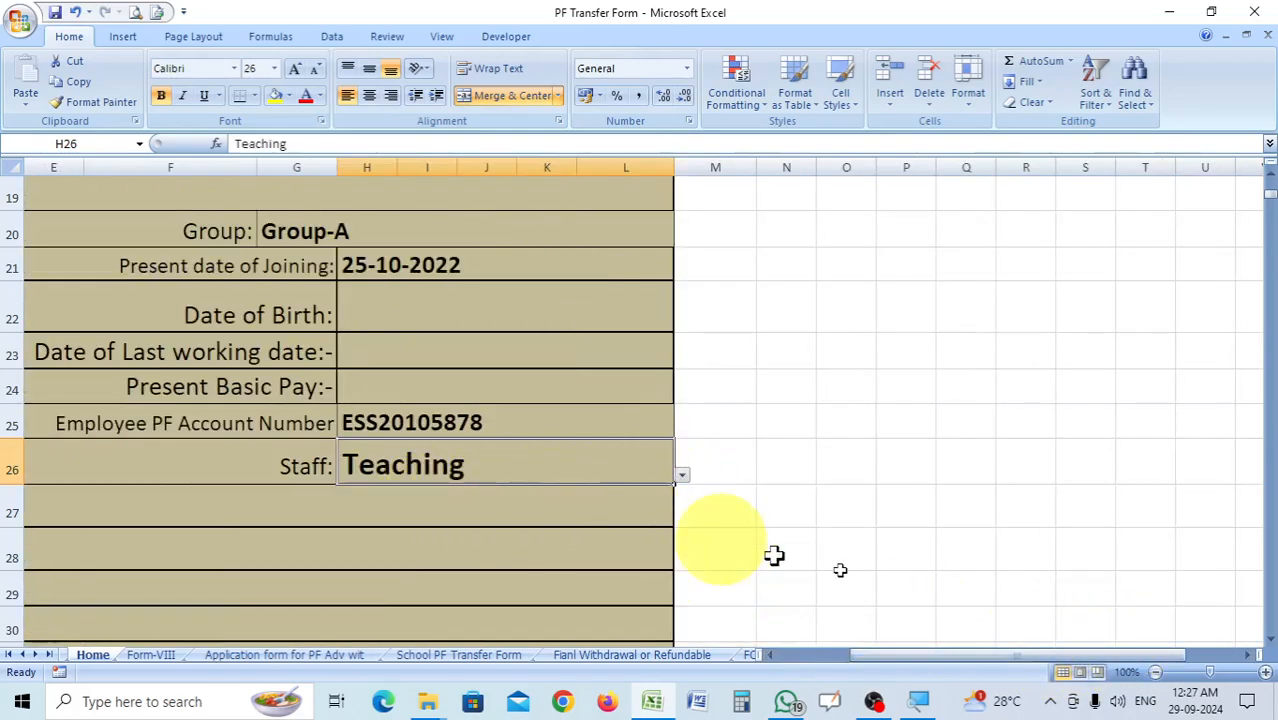
Try to enter SAVING as the account type in cell D30, then discard the entry.
left_click_drag(1035, 658, 946, 668)
scroll(815, 556, "down", 1)
scroll(815, 556, "down", 1)
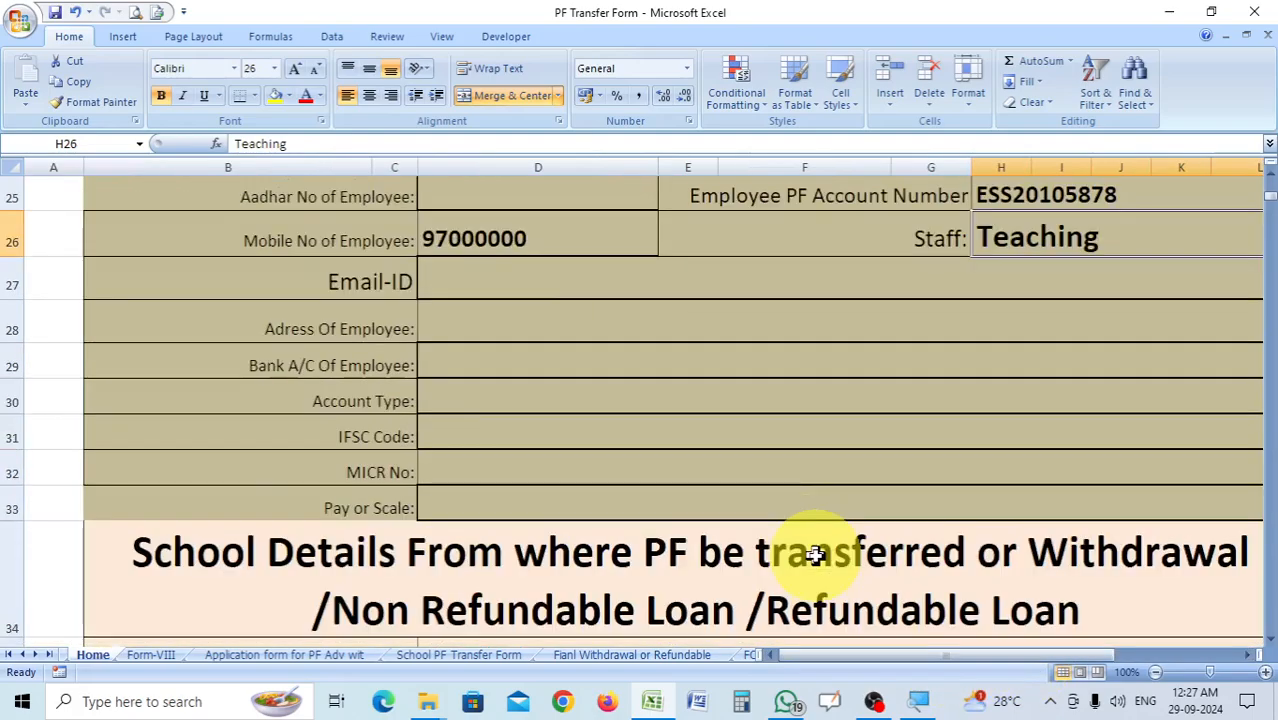
left_click(433, 321)
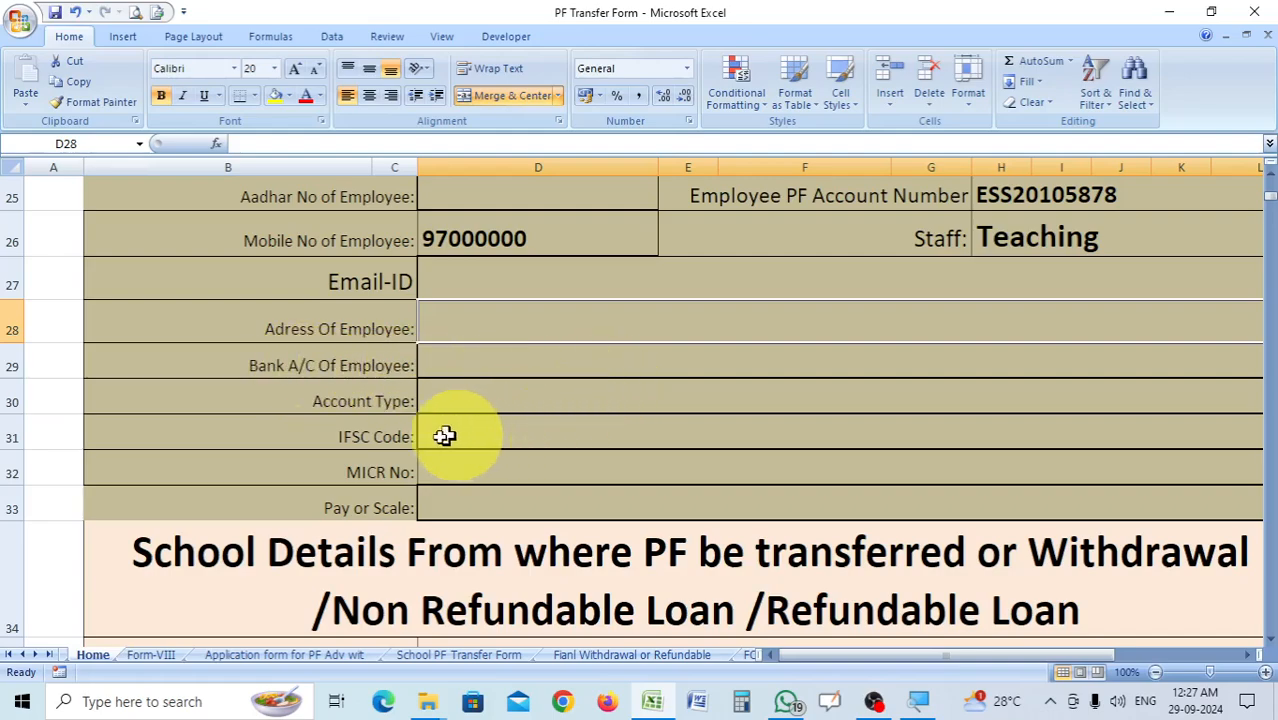
left_click(512, 400)
type("SAVING")
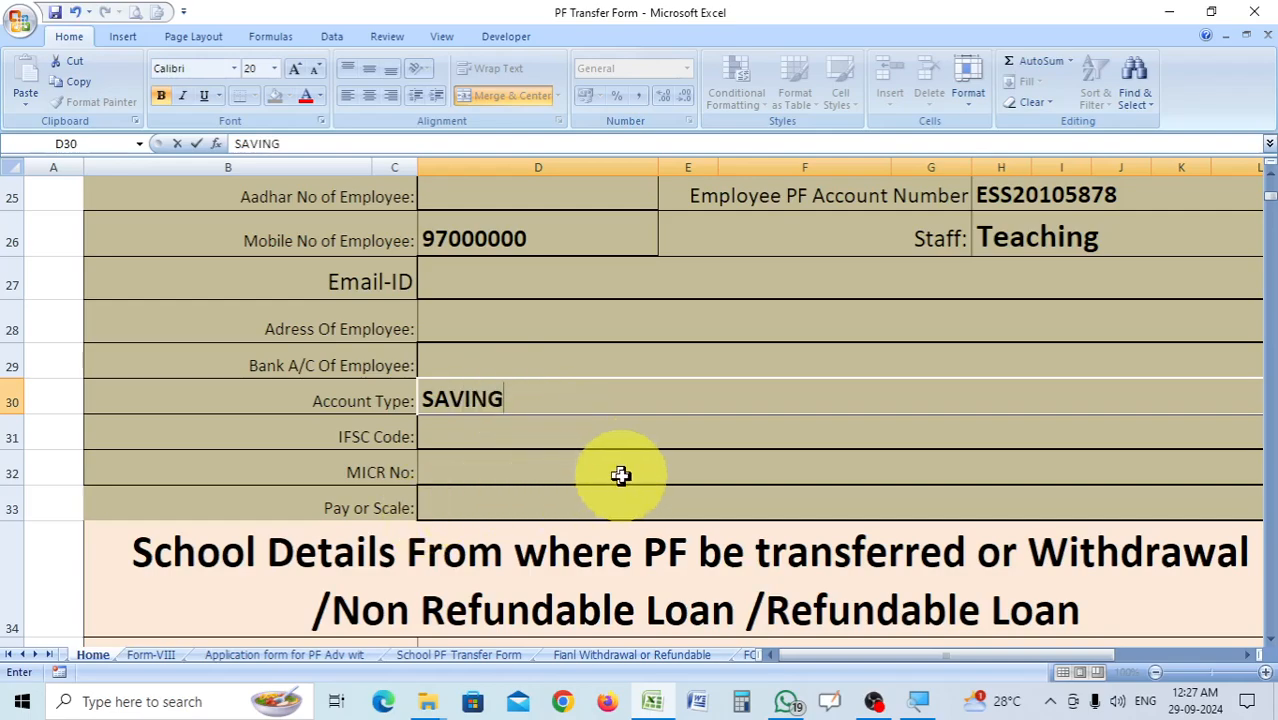
left_click(516, 508)
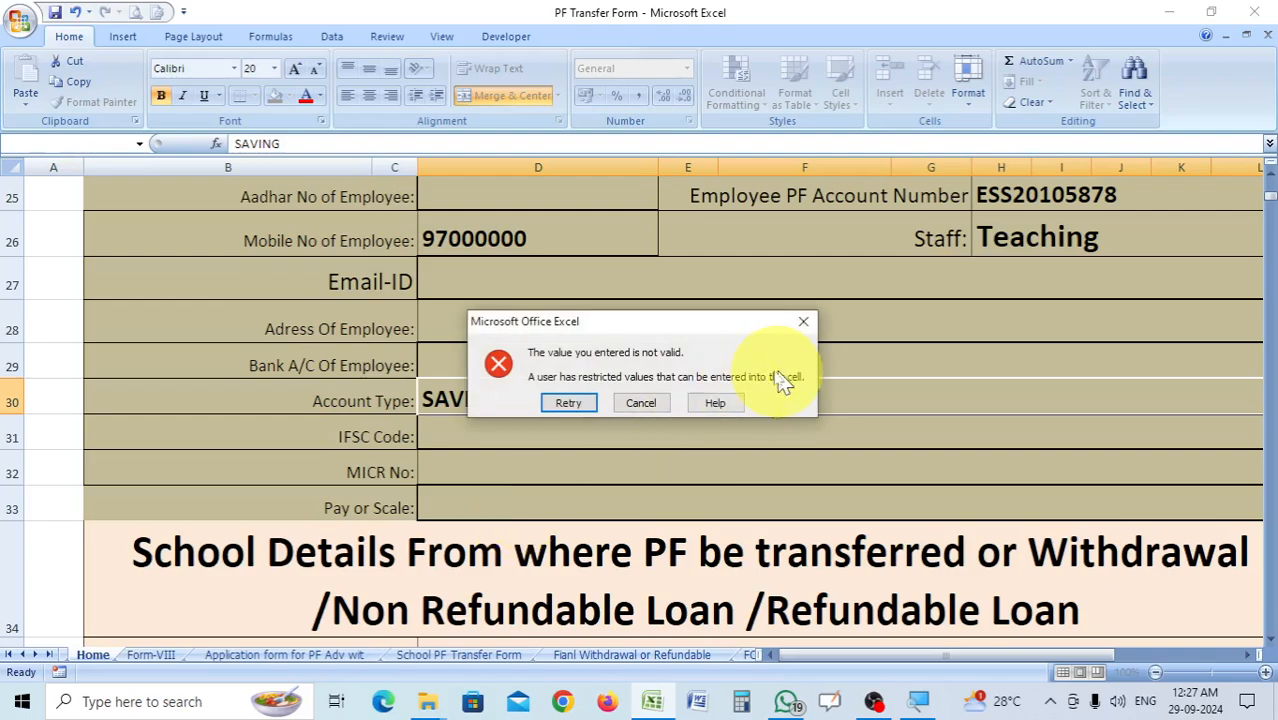
left_click(802, 323)
Enter 64000/- as the employee's present basic pay in cell H24.
left_click_drag(915, 660, 952, 652)
left_click(830, 506)
scroll(933, 471, "up", 2)
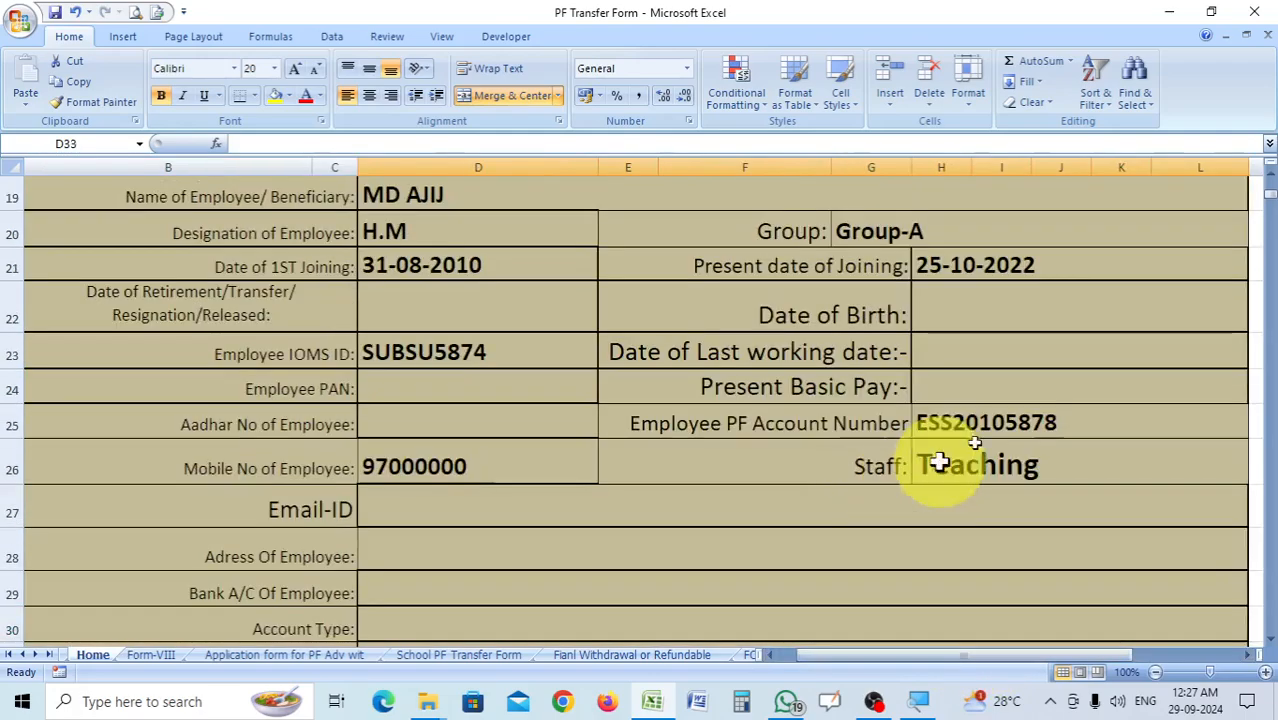
left_click(990, 397)
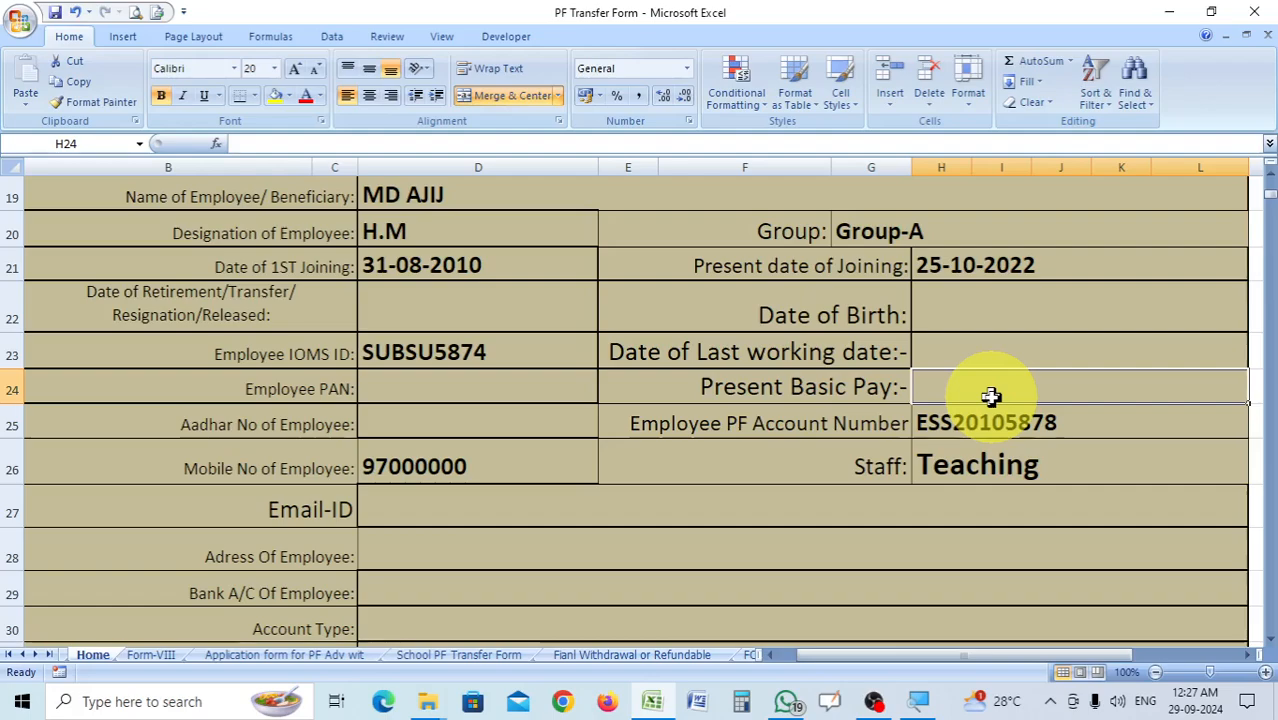
type("640")
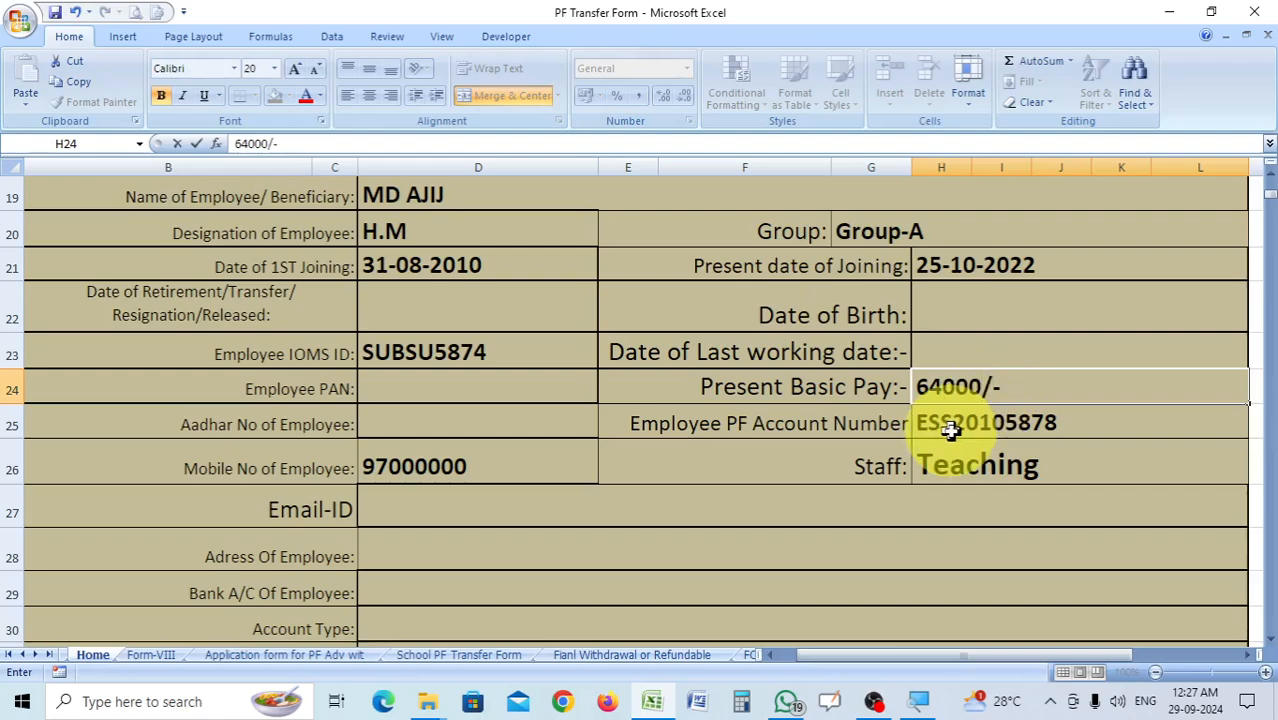
type("00/-")
Enter LEVEL-16, CELL-16 as the pay or scale in cell D33 and save the workbook.
scroll(950, 428, "down", 2)
left_click(458, 513)
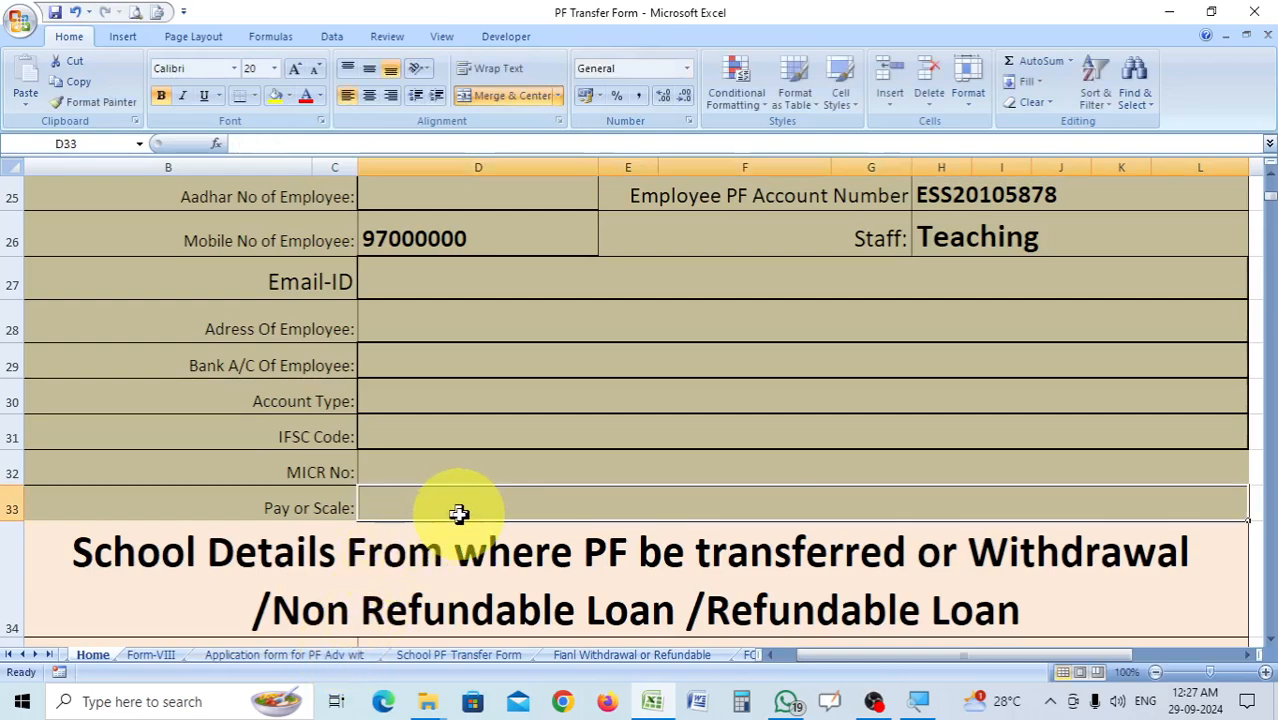
type("I")
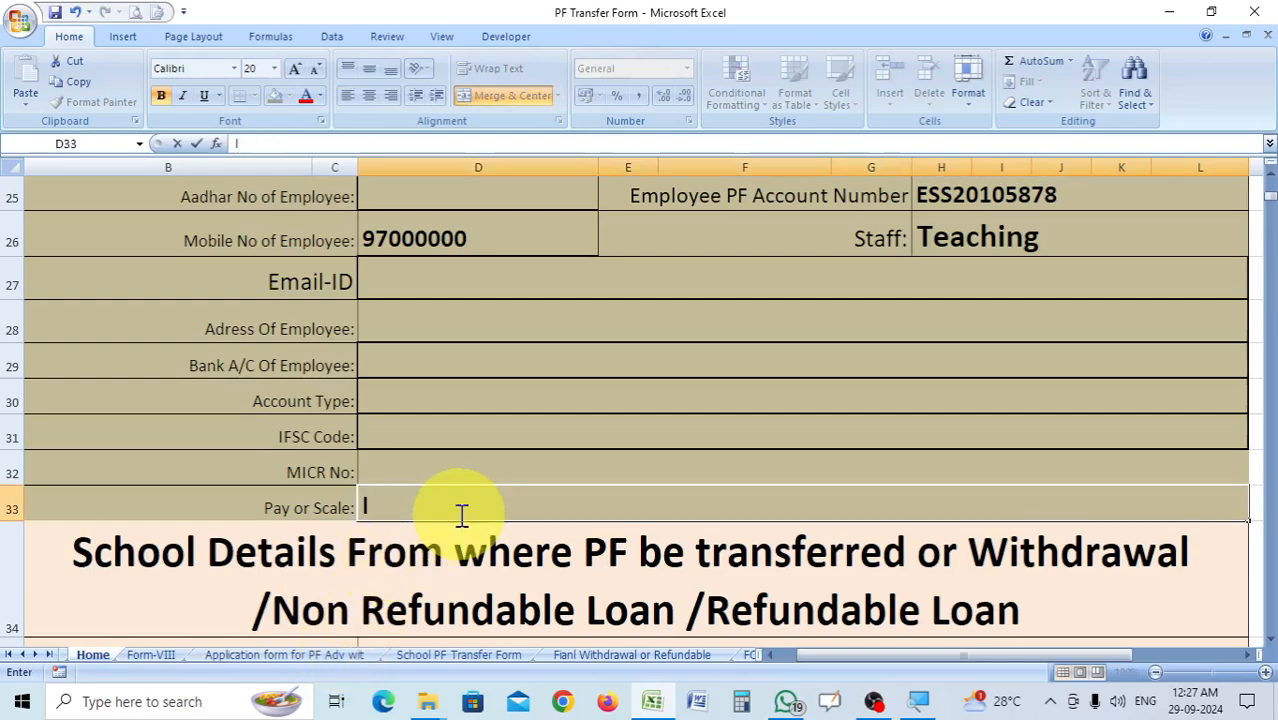
type("-")
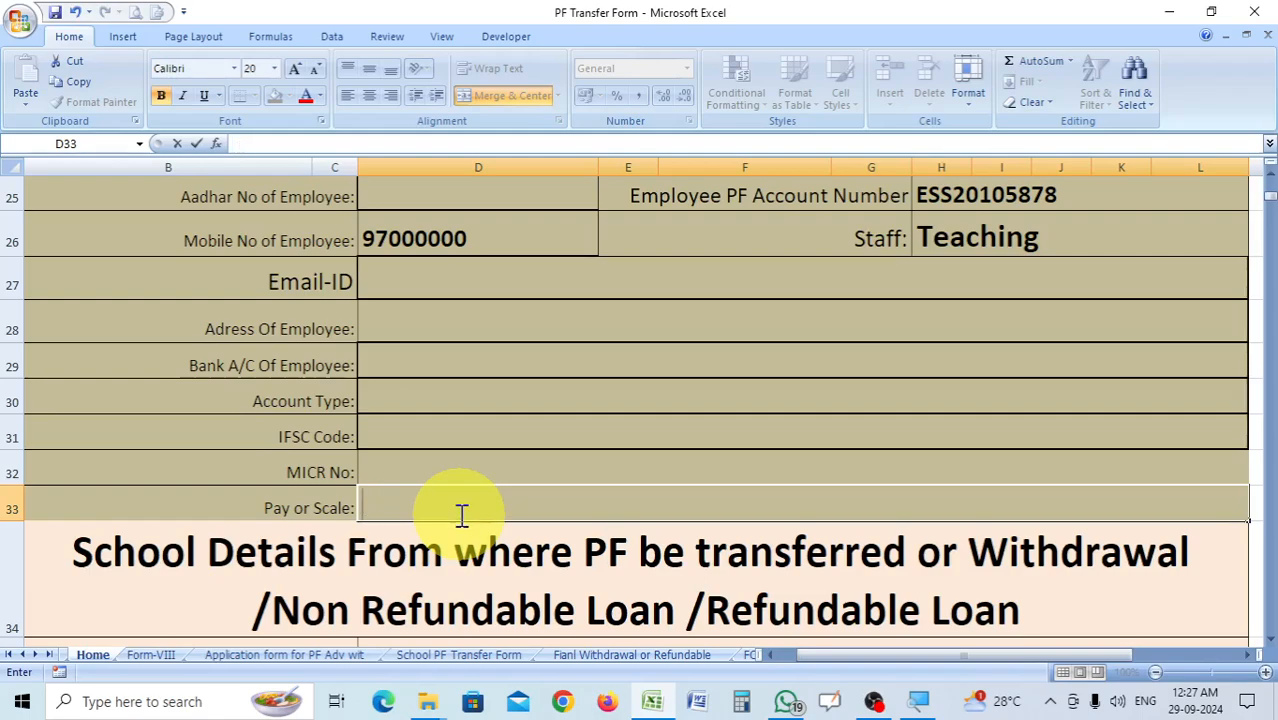
key("BackSpace")
type("I")
type("LEVE")
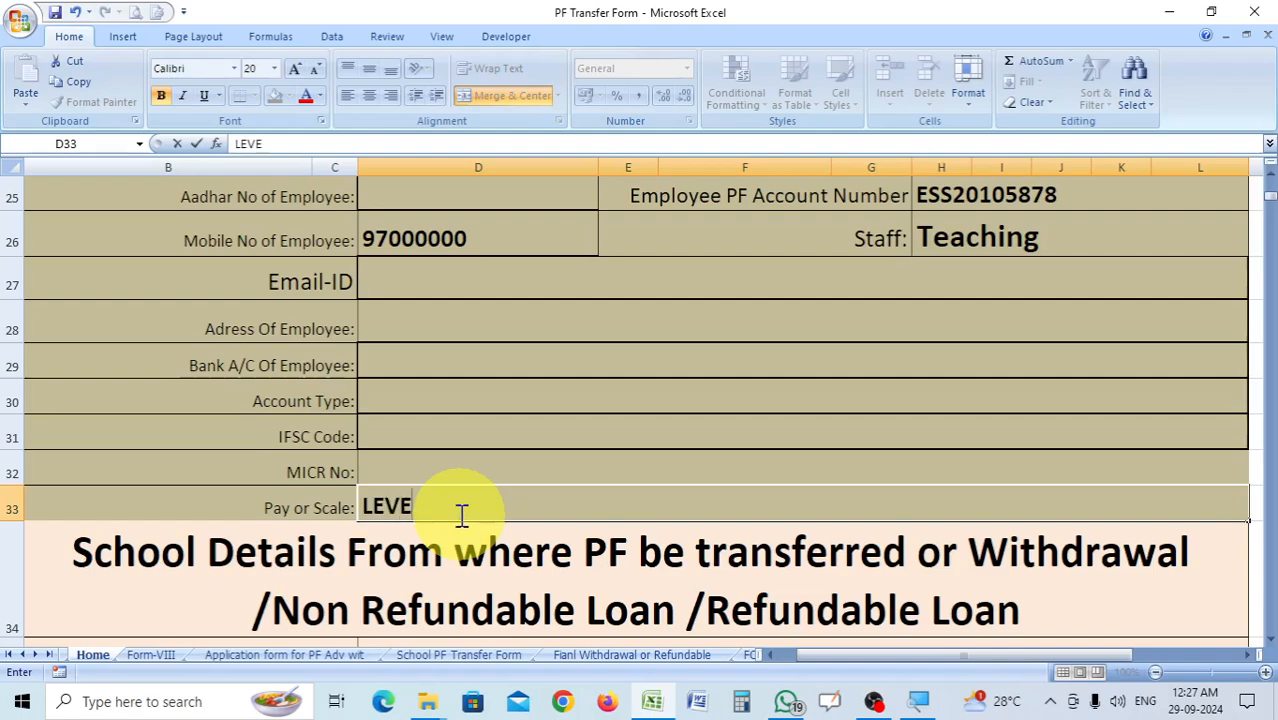
type("L-16, CELL")
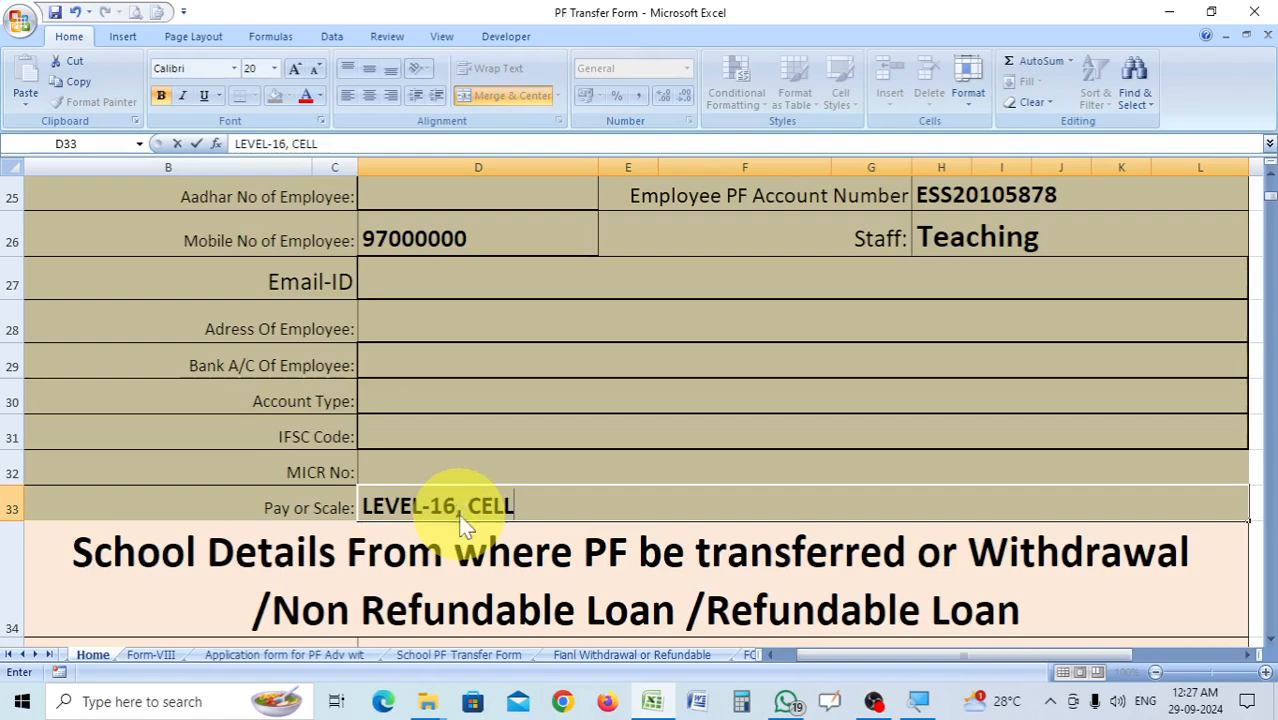
type("-16")
key("ctrl+s")
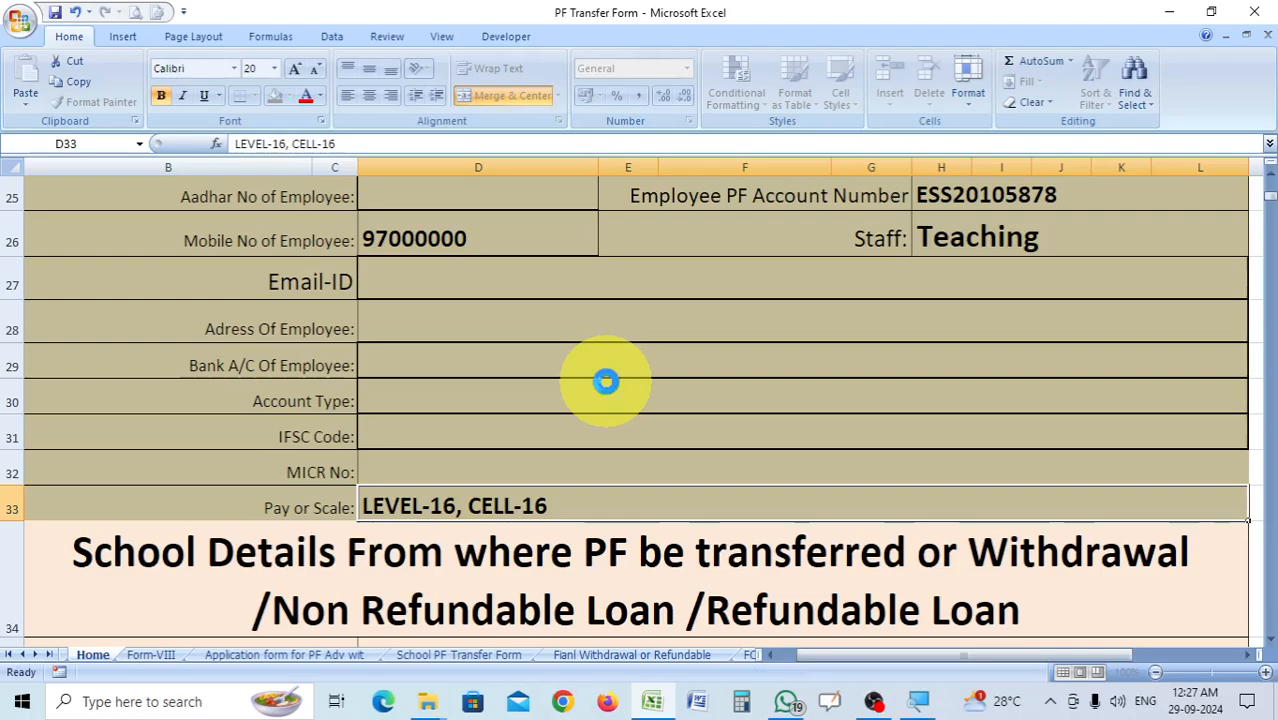
Cancel the spelling check and review the filled-in employee details down to the school details section.
scroll(606, 381, "down", 2)
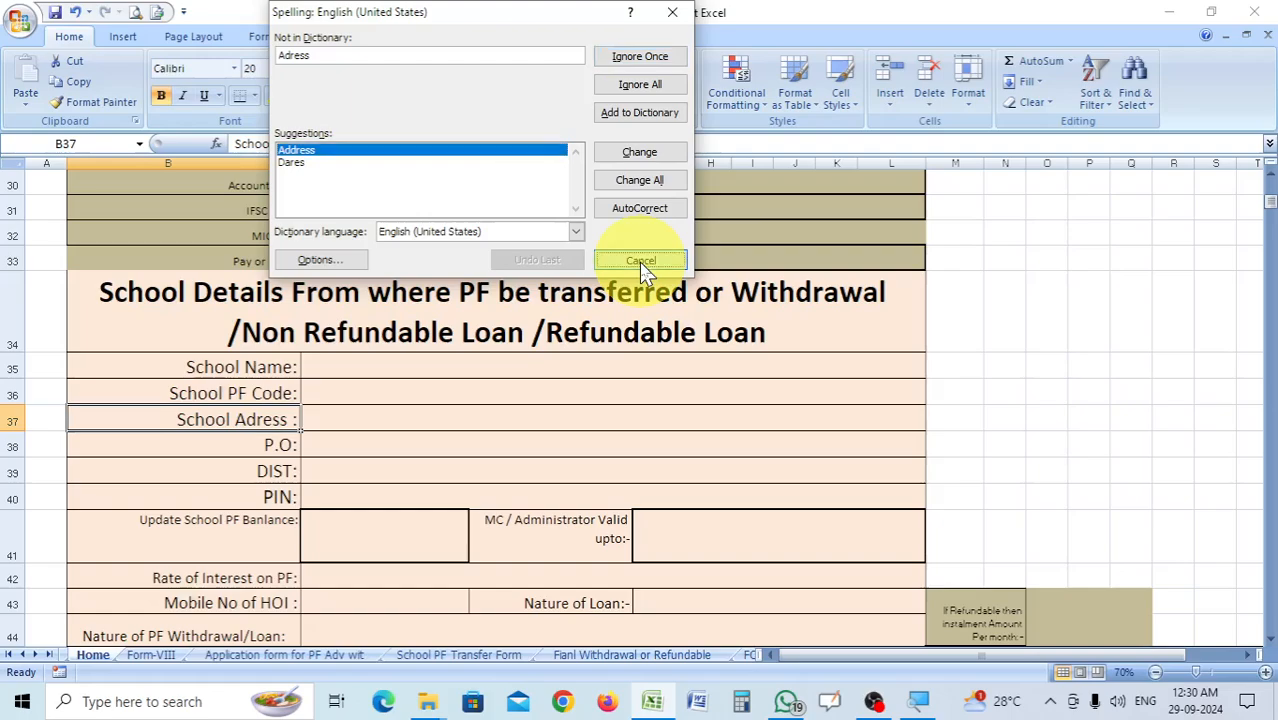
left_click(642, 265)
scroll(673, 485, "up", 6)
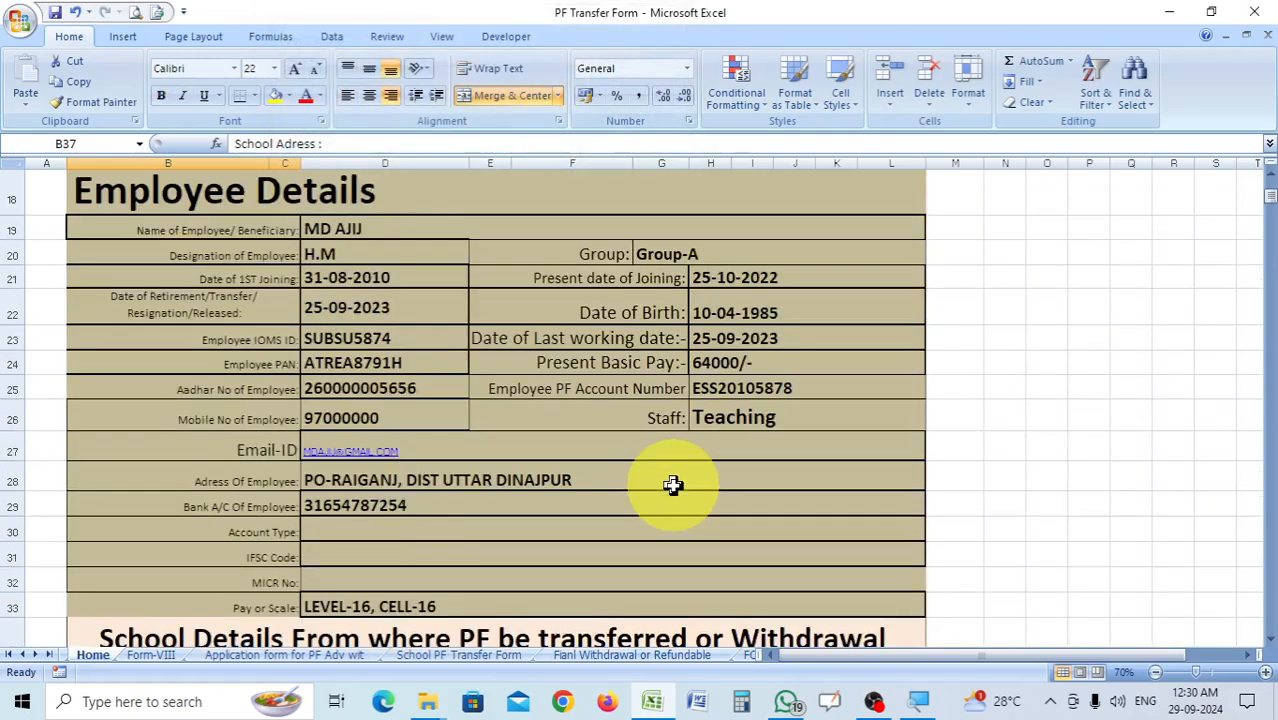
scroll(580, 372, "down", 5)
scroll(580, 372, "down", 1)
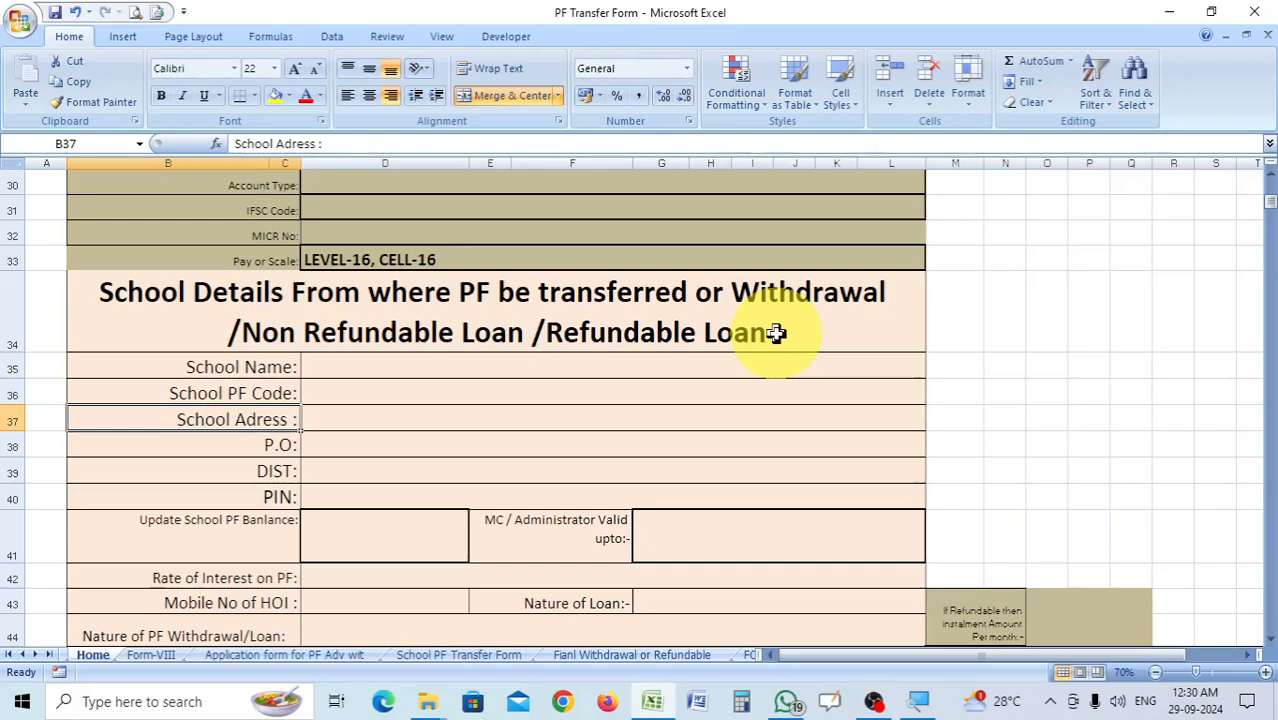
Enter KASBA M.M. HIGH MADRAS(H.S) as the school name in cell D35.
left_click(480, 370)
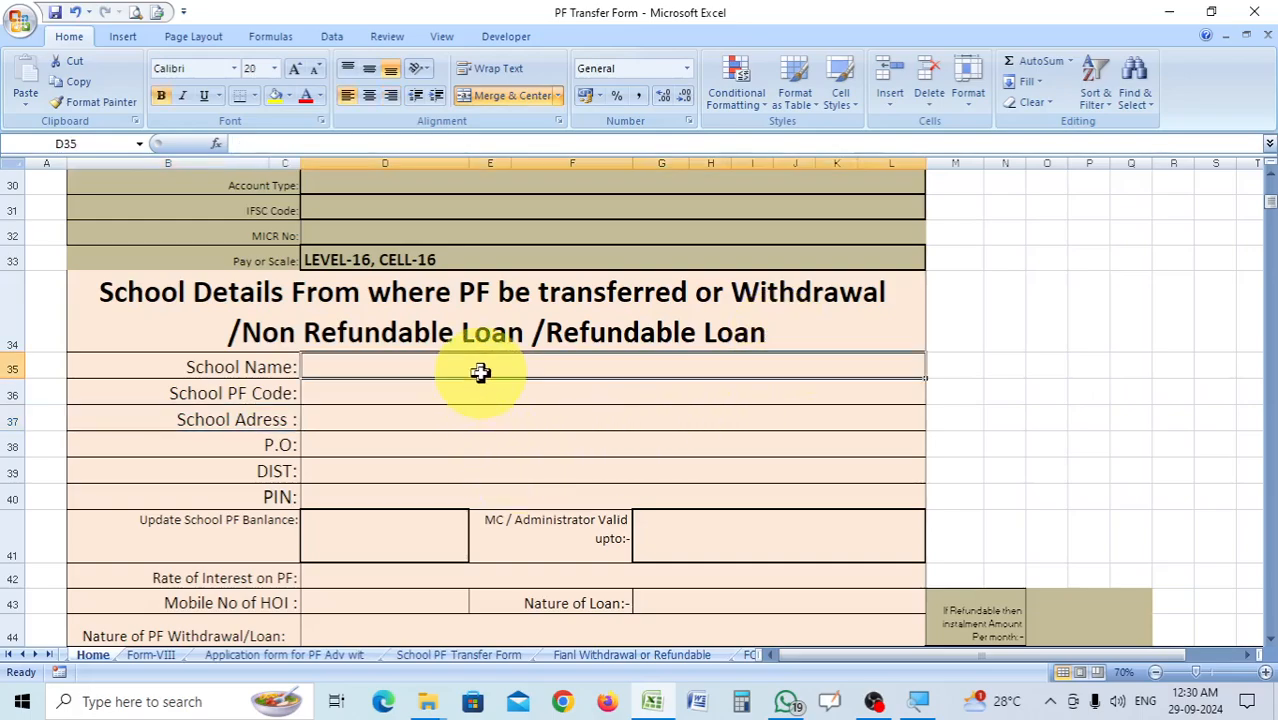
type("K")
key("BackSpace")
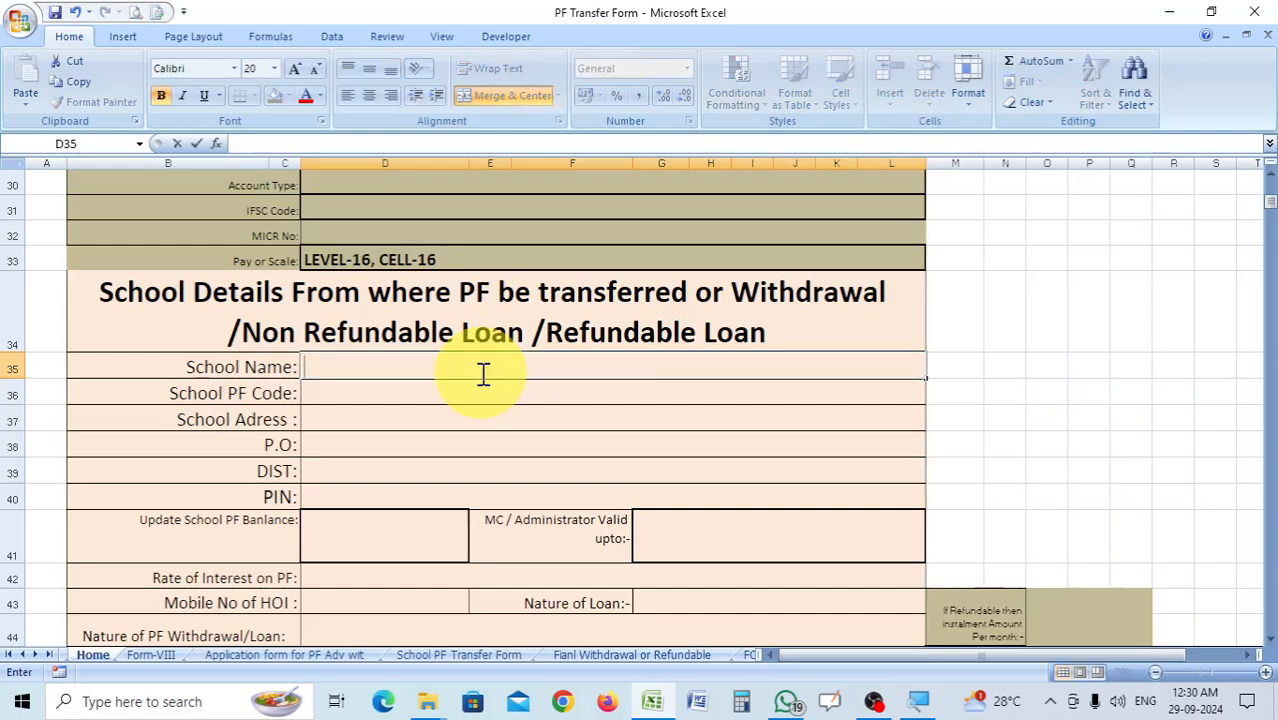
type("KASBA M.M")
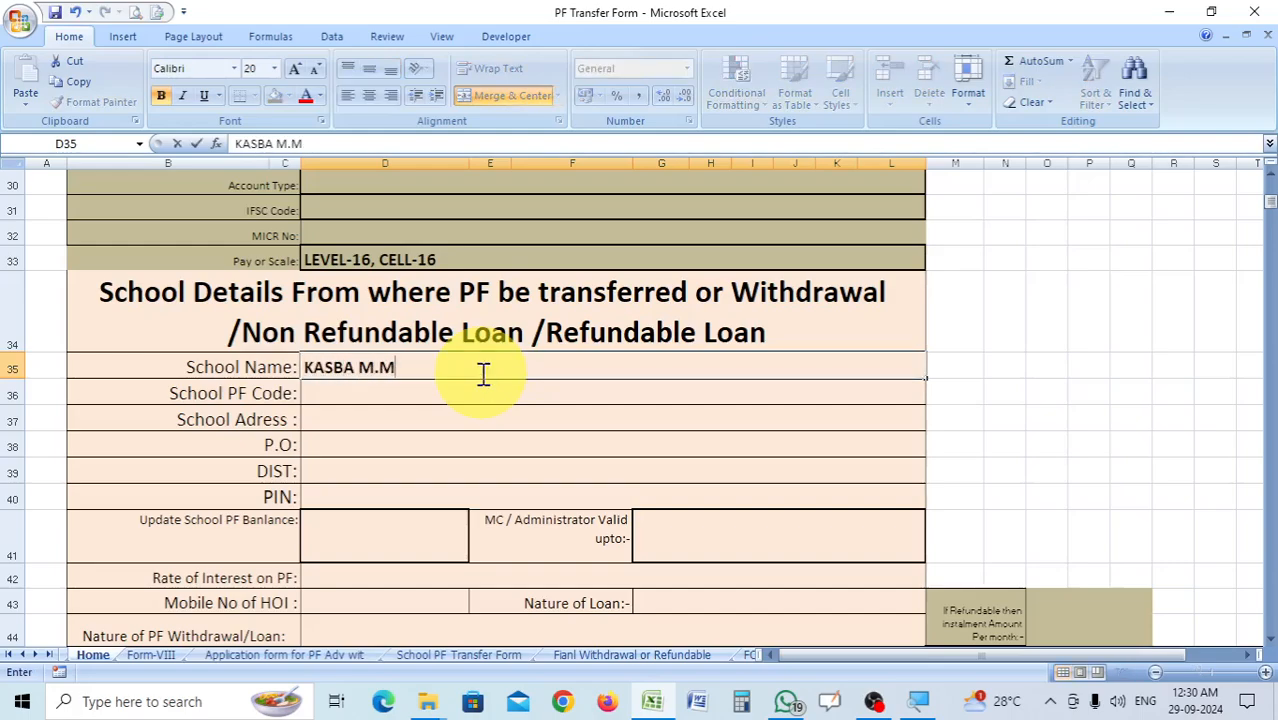
type(". HIGH MADR")
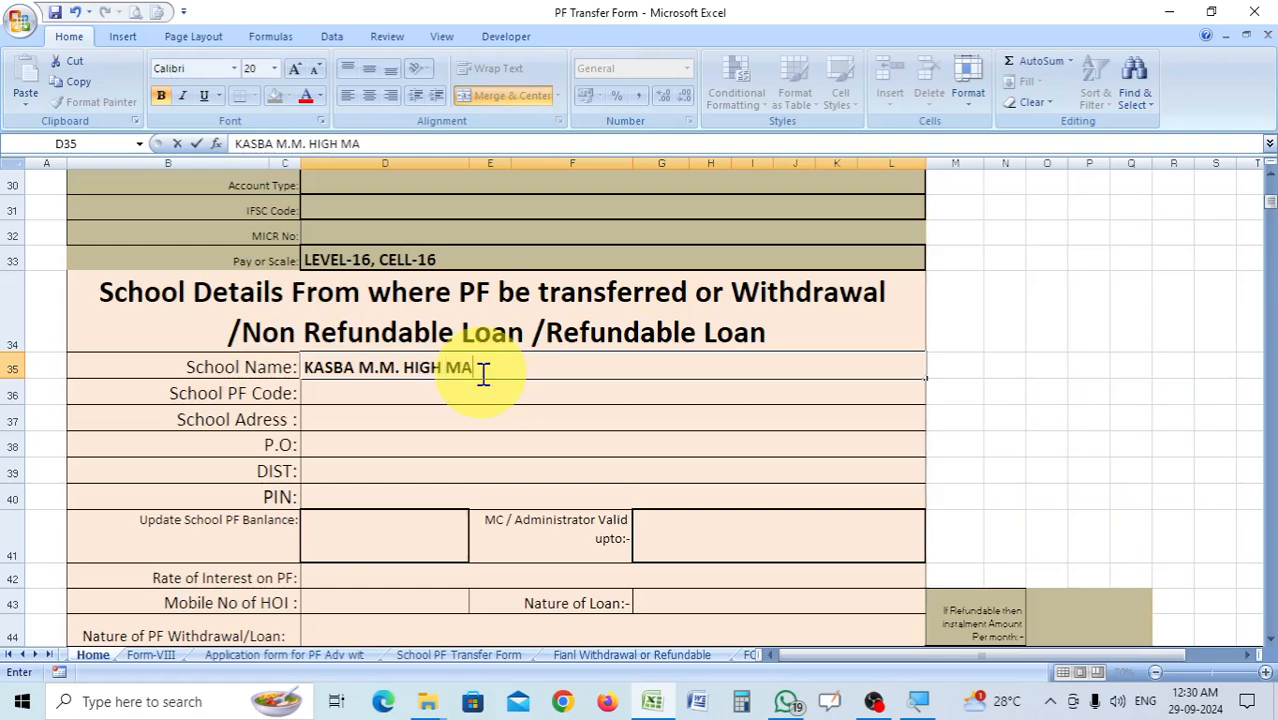
type("AS(H.S")
key("BackSpace")
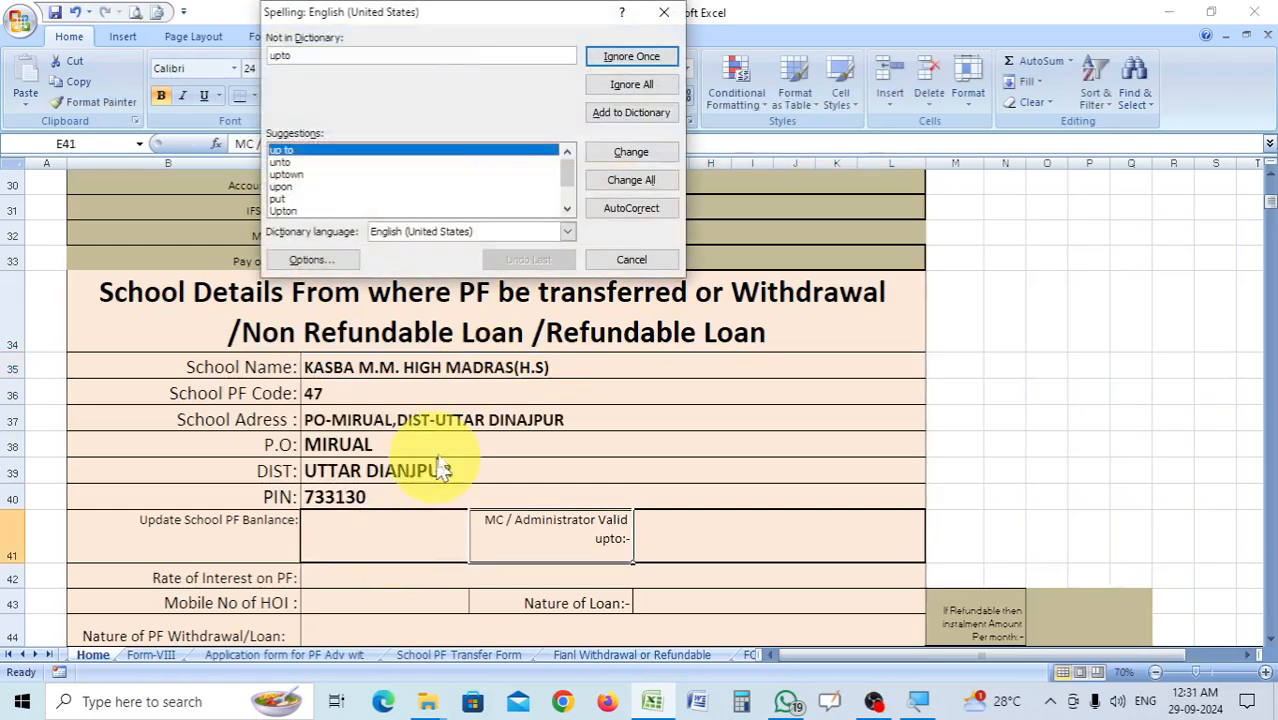
Cancel the spelling check and enter 11000000.00 as the updated school PF balance in cell D41.
left_click(648, 259)
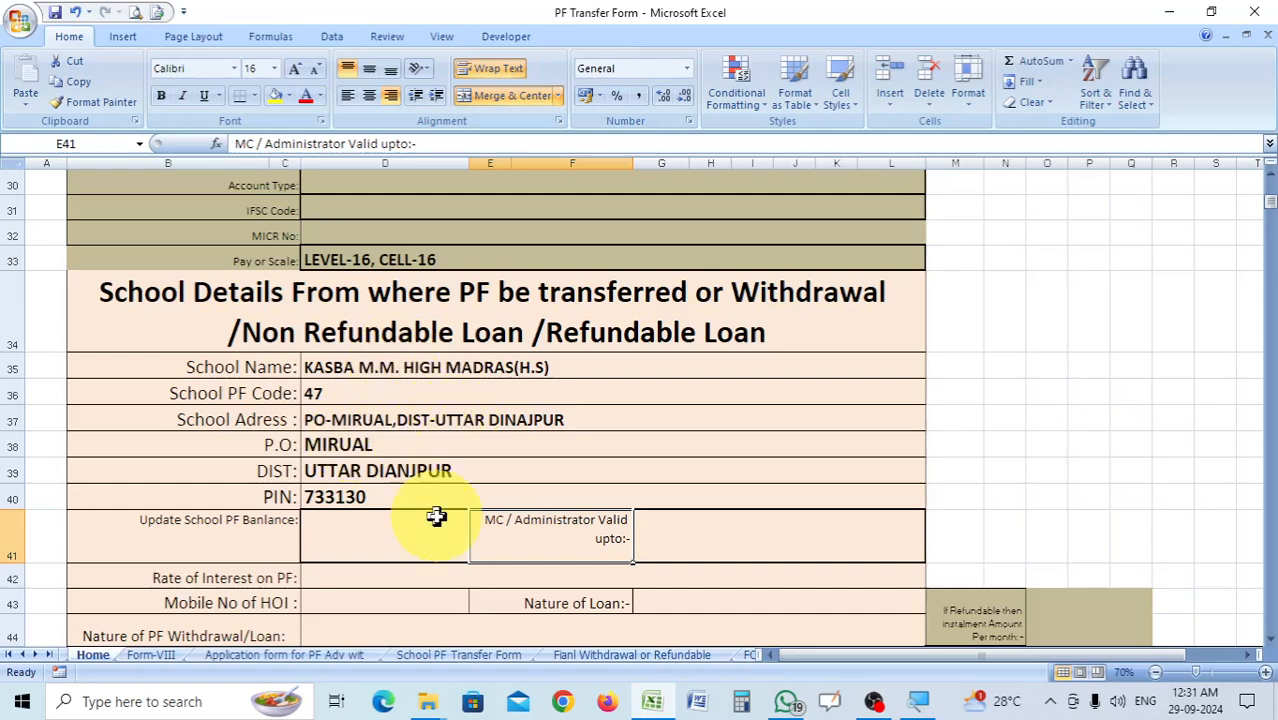
scroll(434, 516, "down", 1)
left_click(384, 450)
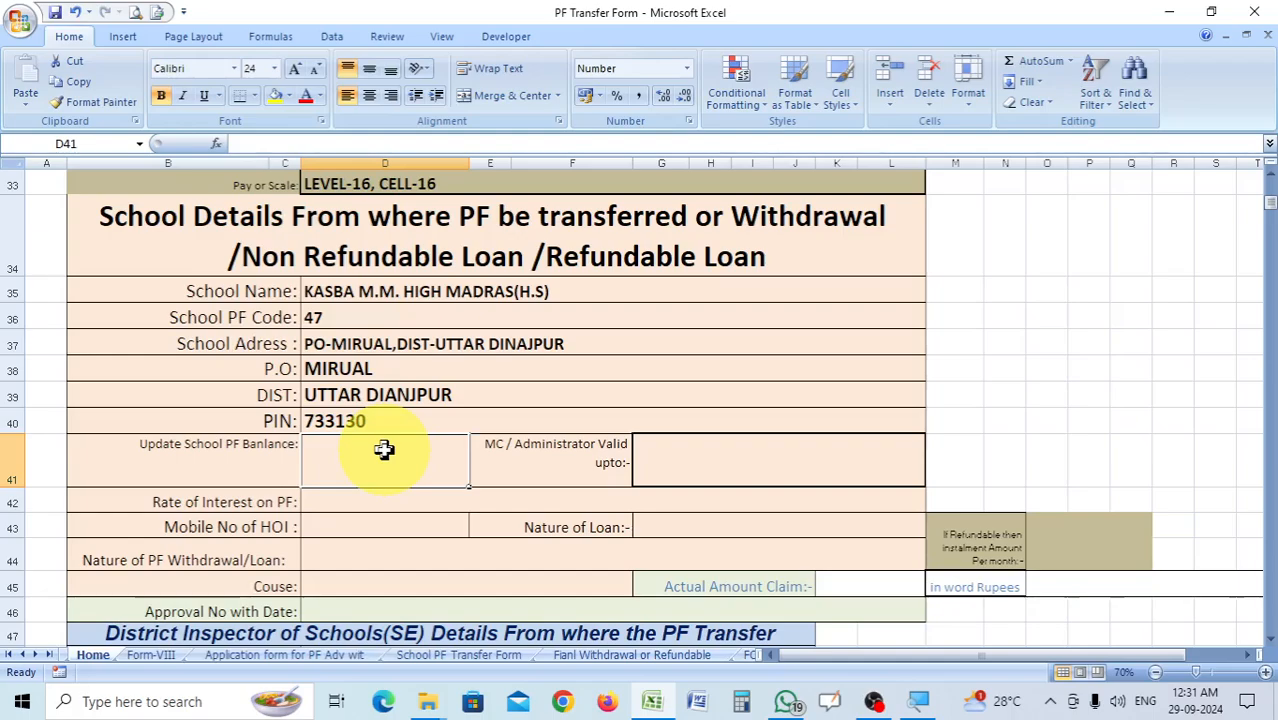
type("1")
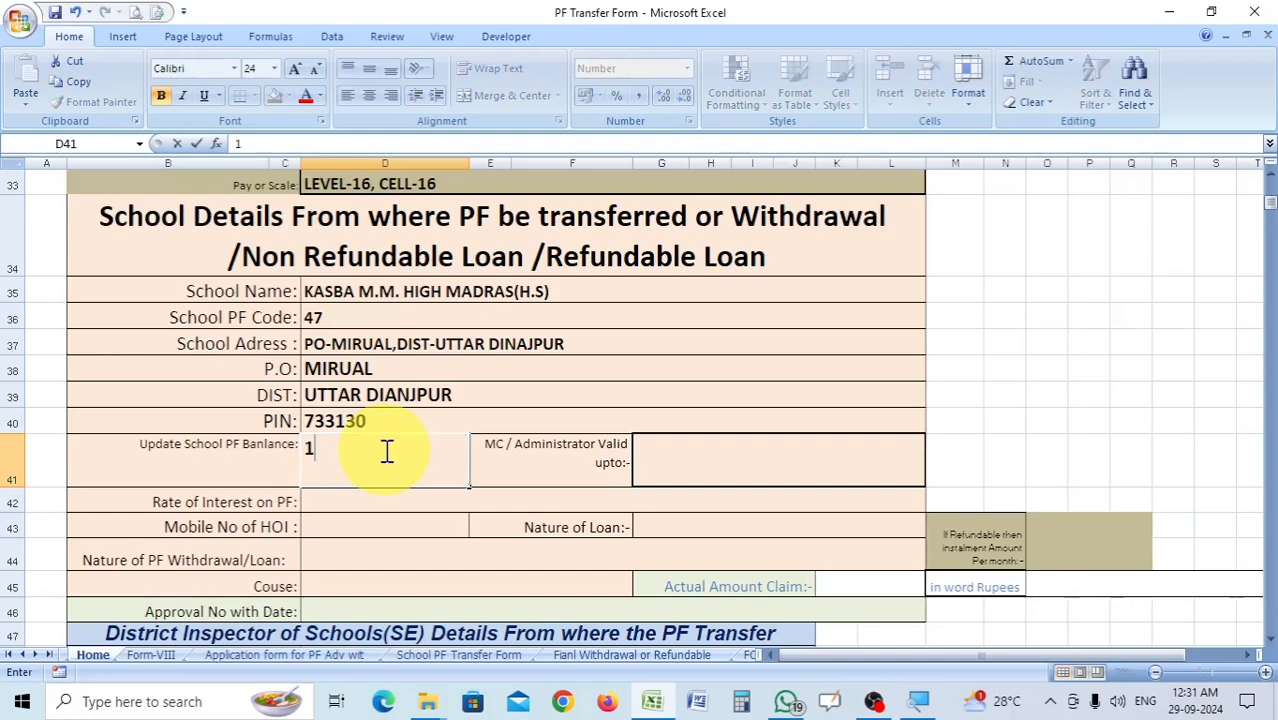
type("1000000")
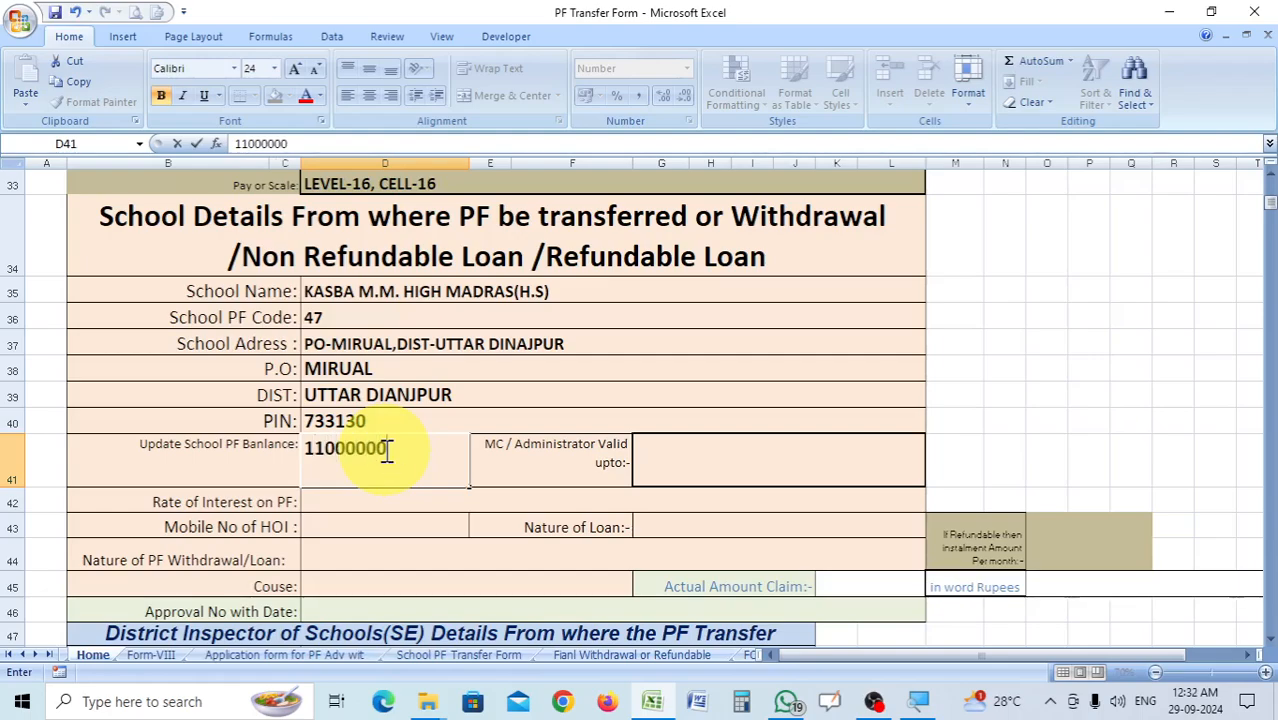
type("/-")
type(".00")
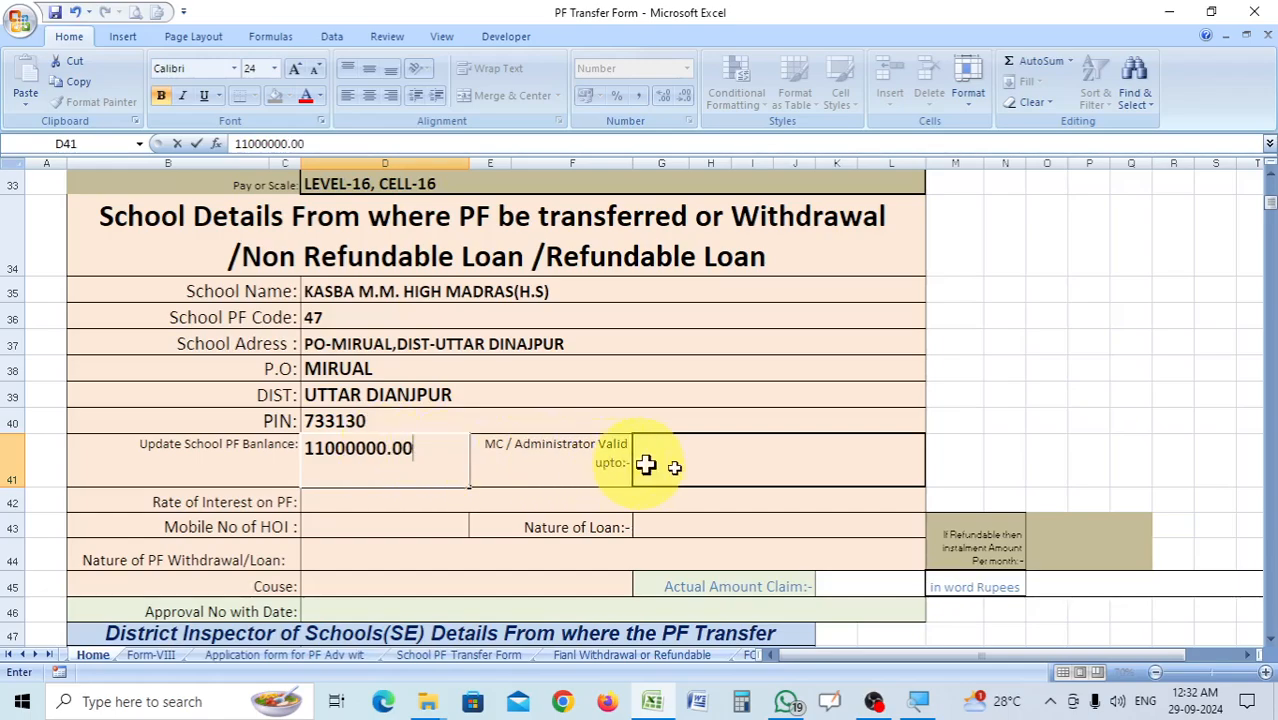
Enter 31-06-2024 as the MC / Administrator validity date in cell G41.
left_click(706, 468)
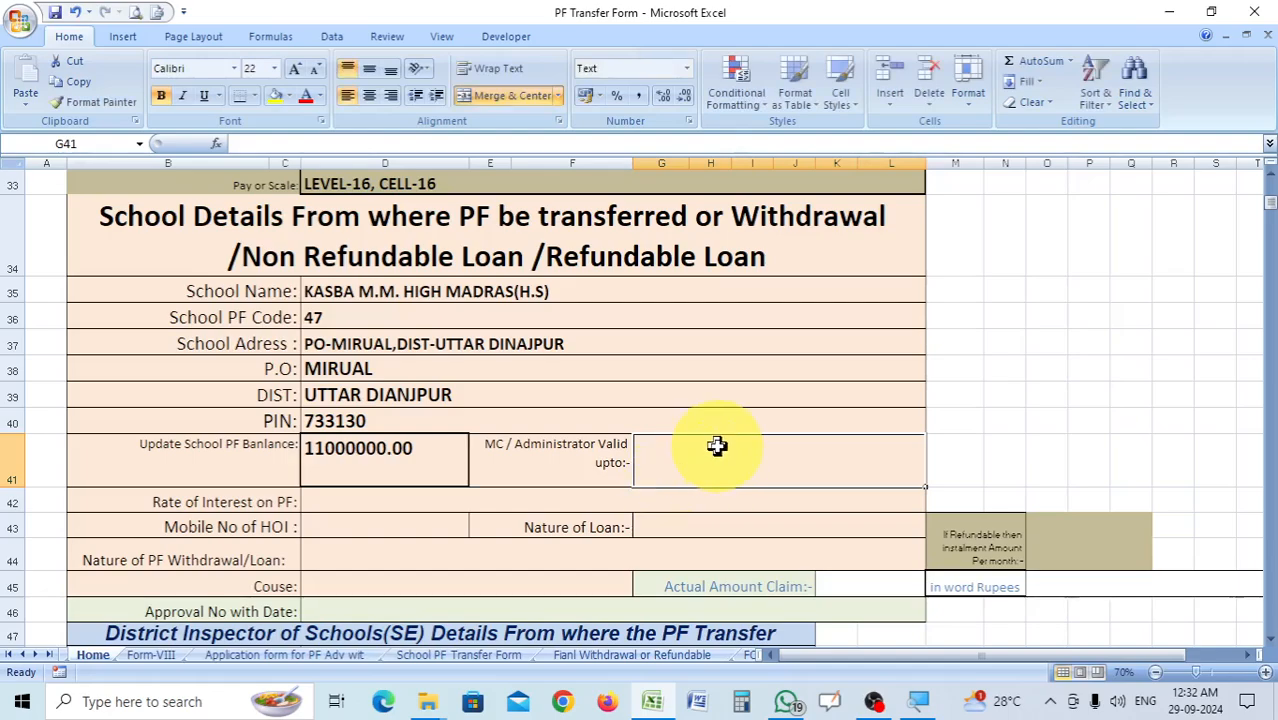
type("31")
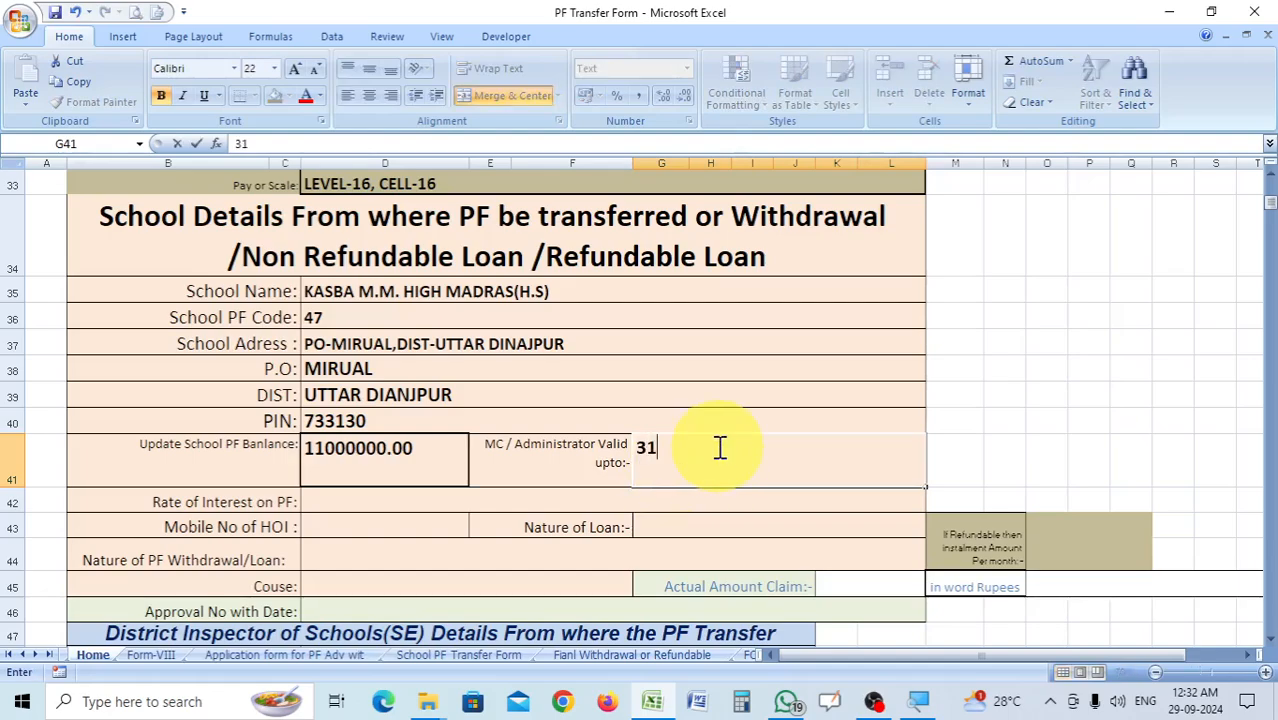
type("-06-2024")
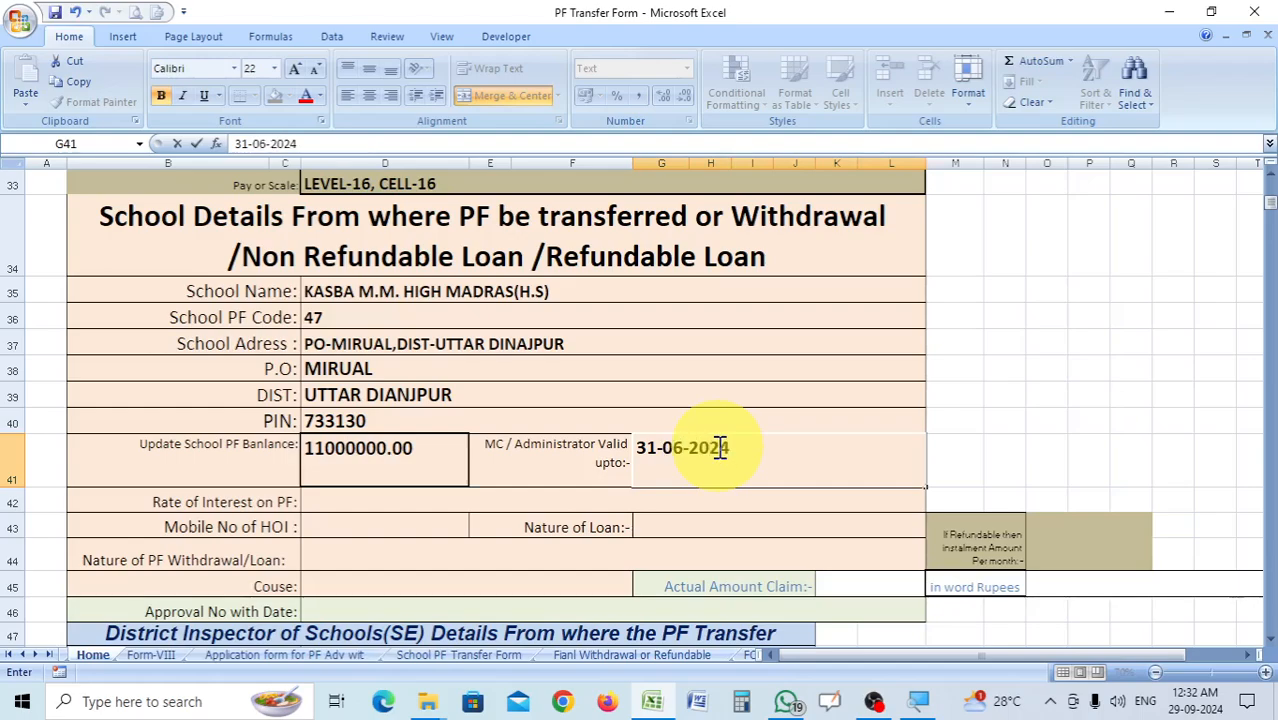
Enter 7.1% as the rate of interest on PF in cell D42.
left_click(392, 498)
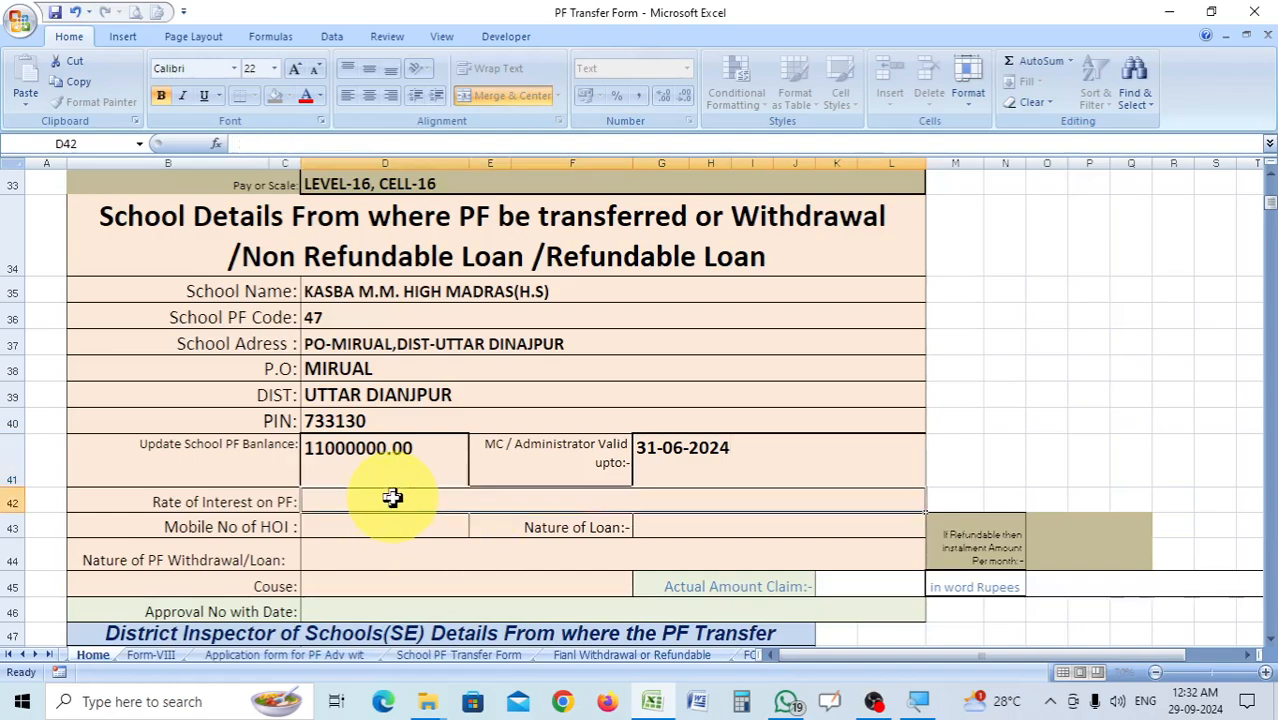
type("7")
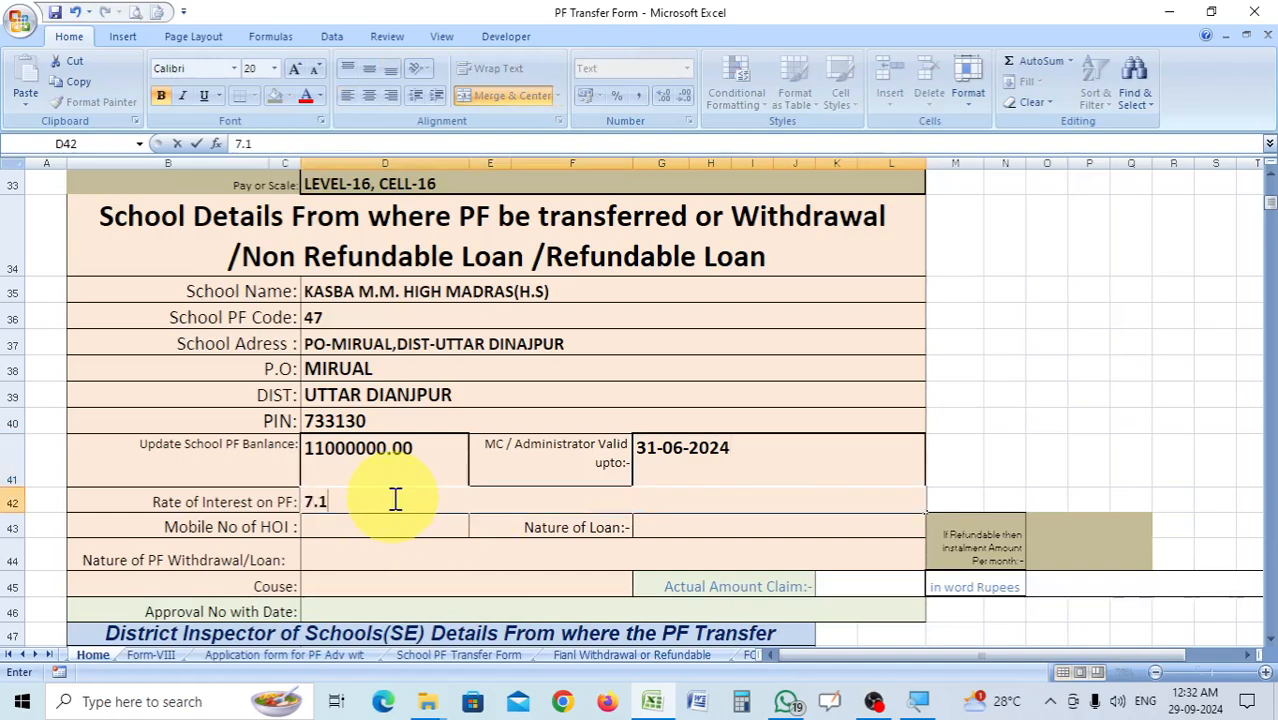
type(".1%")
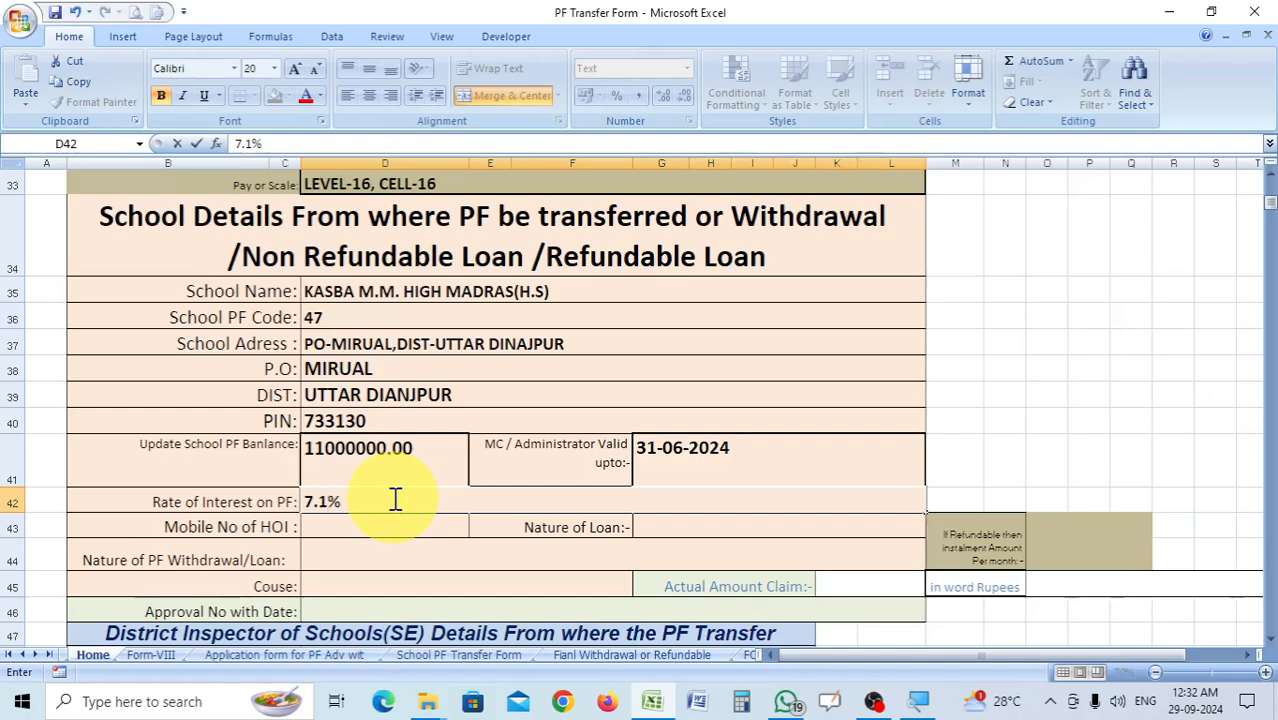
Enter the head of institution's mobile number in the Mobile No of HOI cell D43.
left_click(470, 582)
scroll(441, 495, "down", 1)
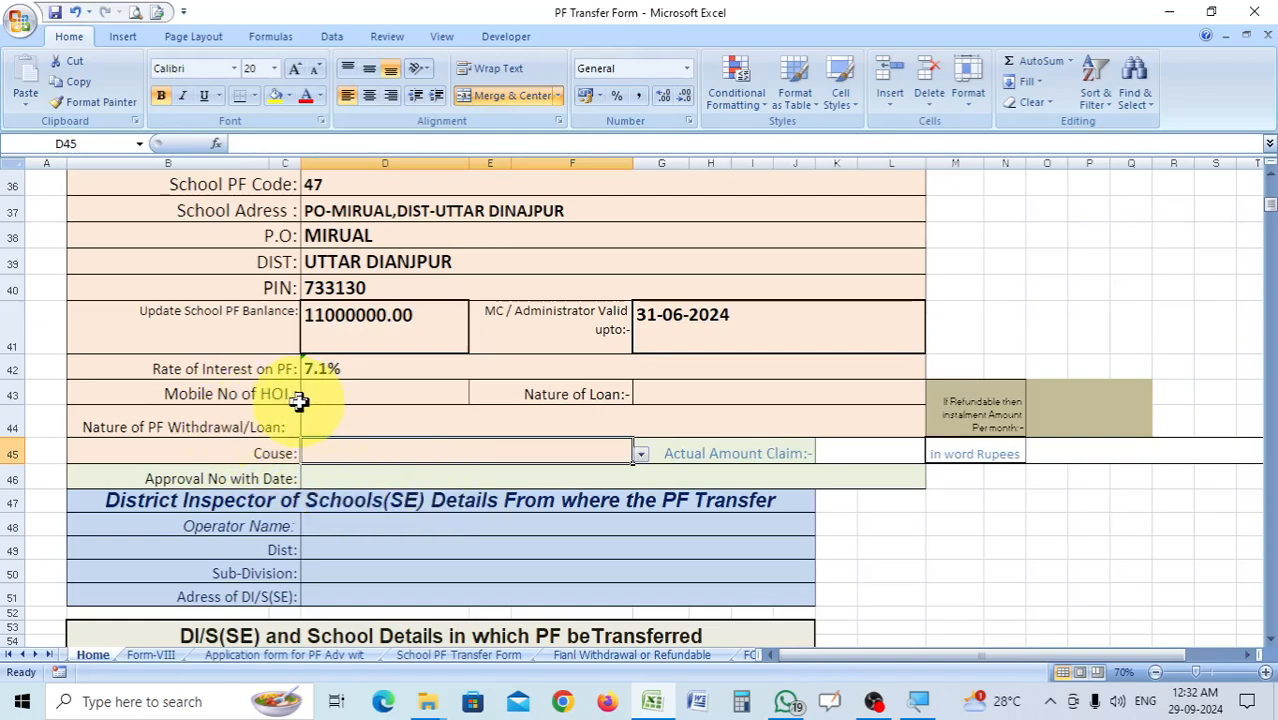
left_click(365, 393)
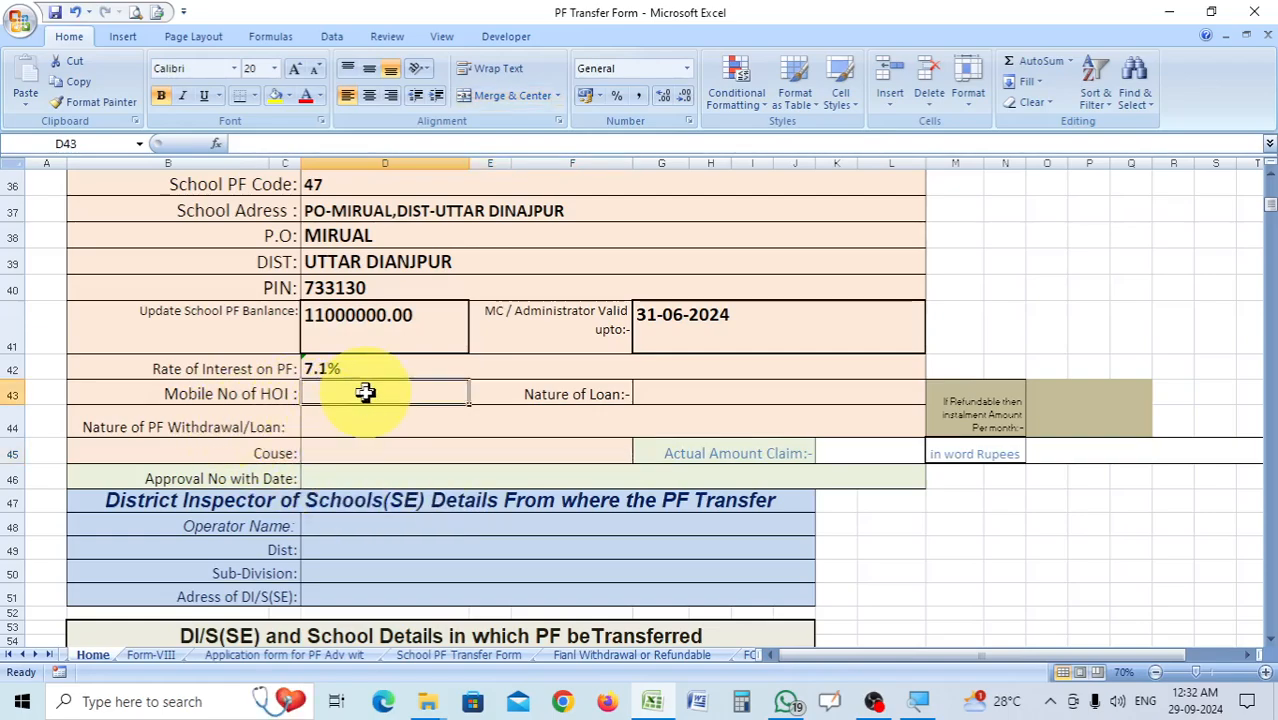
type("98")
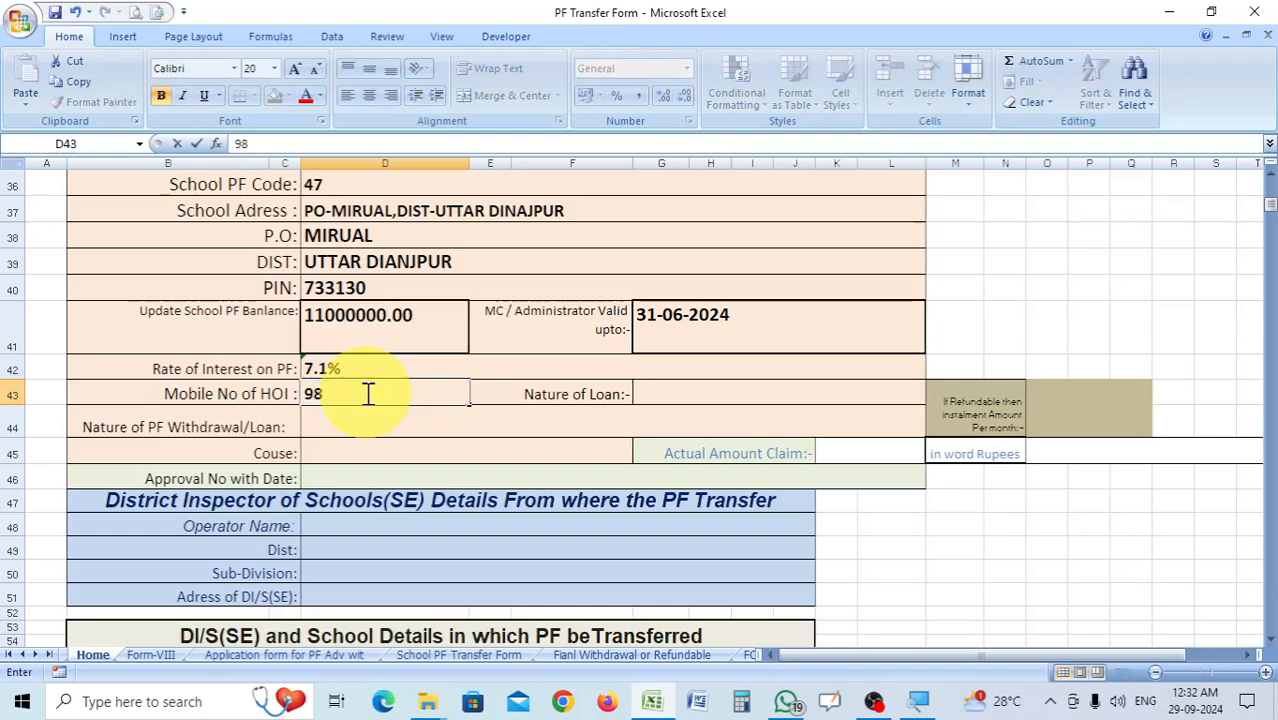
type("00000000")
Set the Nature of Loan in cell G43 to Non-Refundable.
left_click(722, 394)
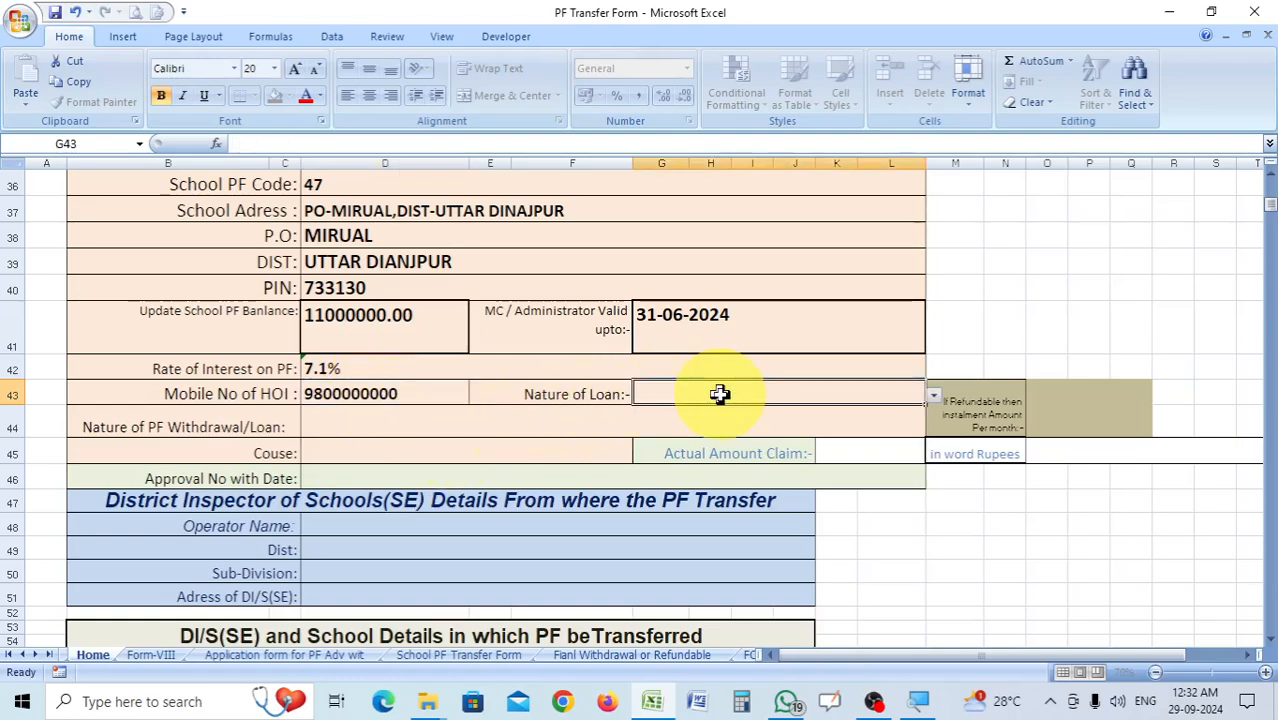
left_click(935, 397)
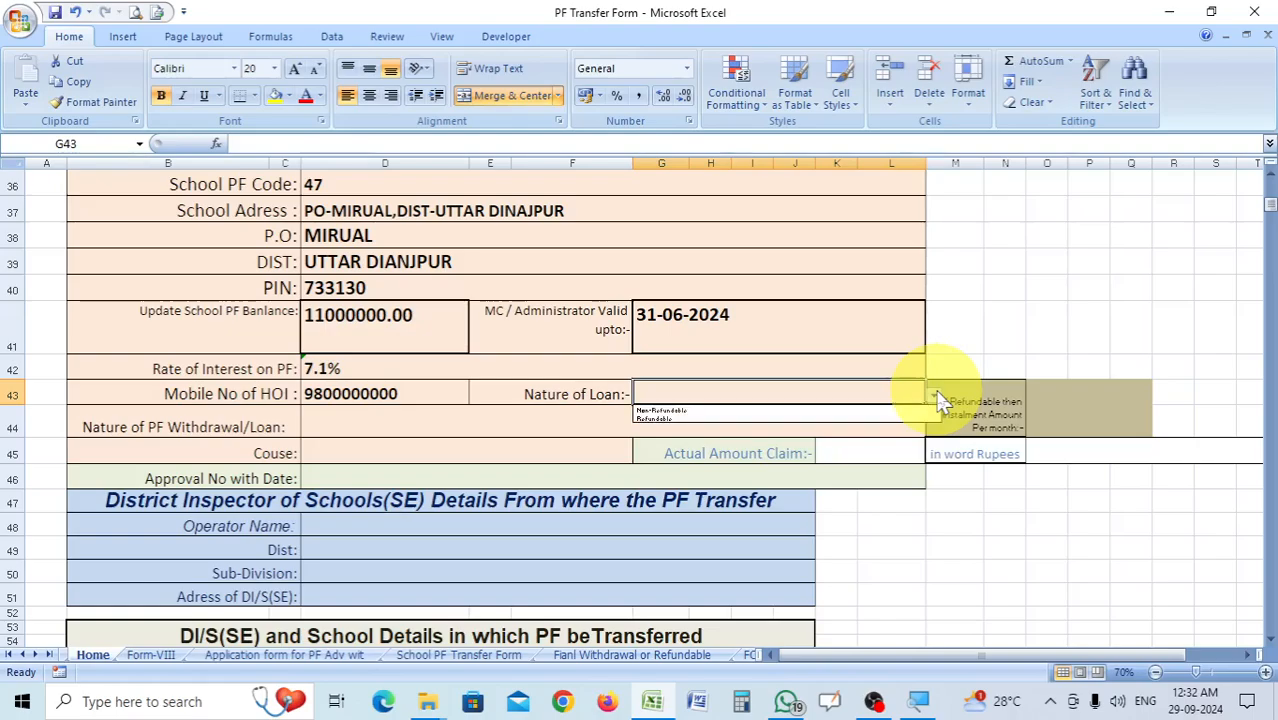
left_click(936, 397)
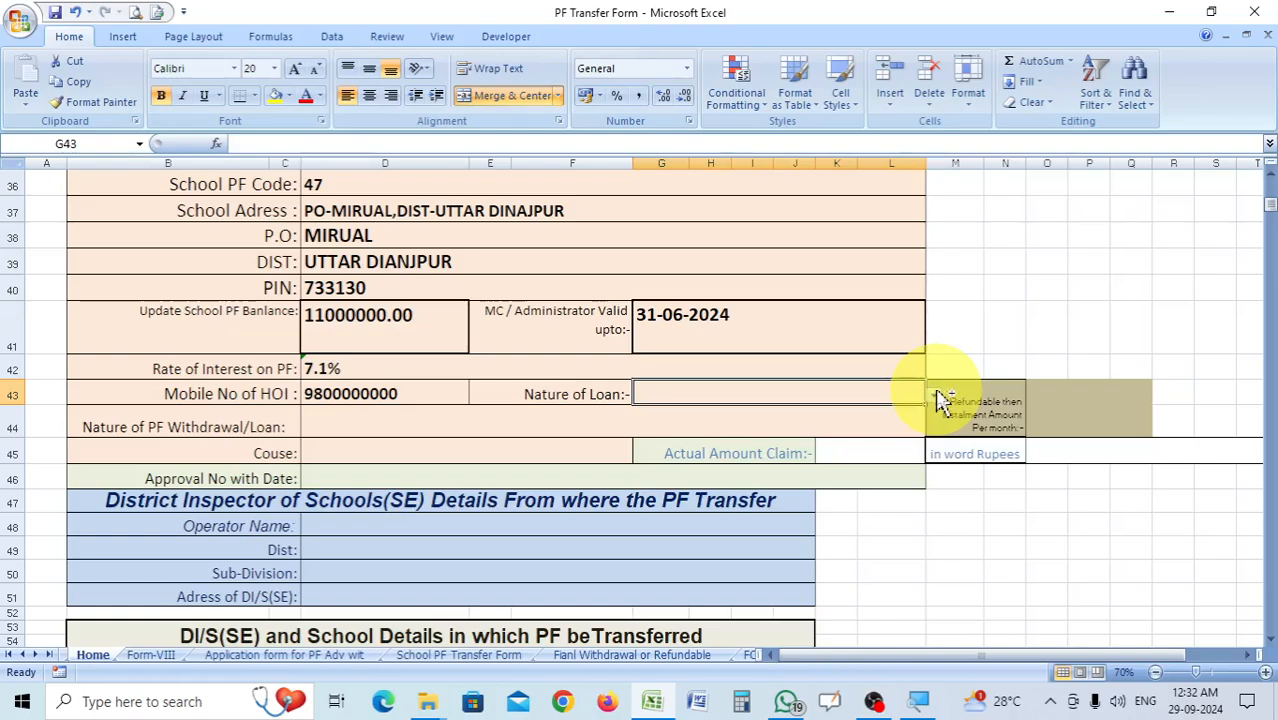
scroll(937, 392, "down", 2)
scroll(937, 392, "up", 3)
scroll(937, 392, "up", 1)
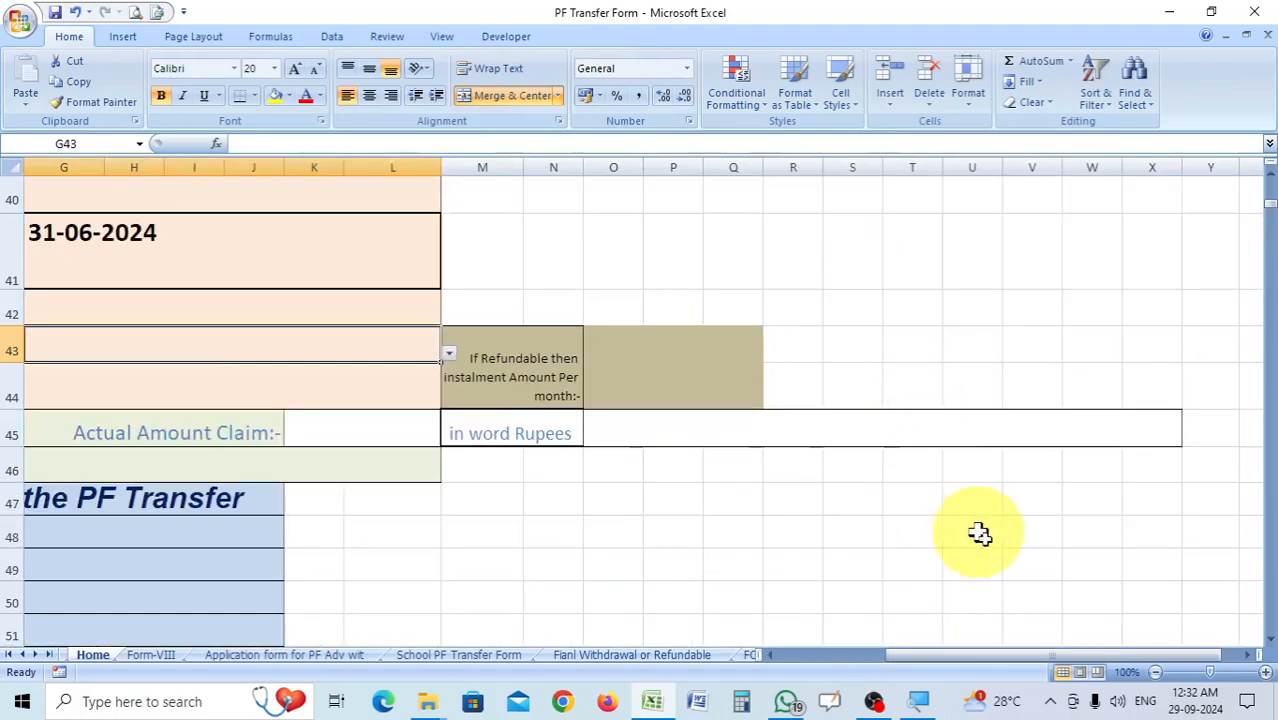
left_click_drag(1033, 654, 960, 655)
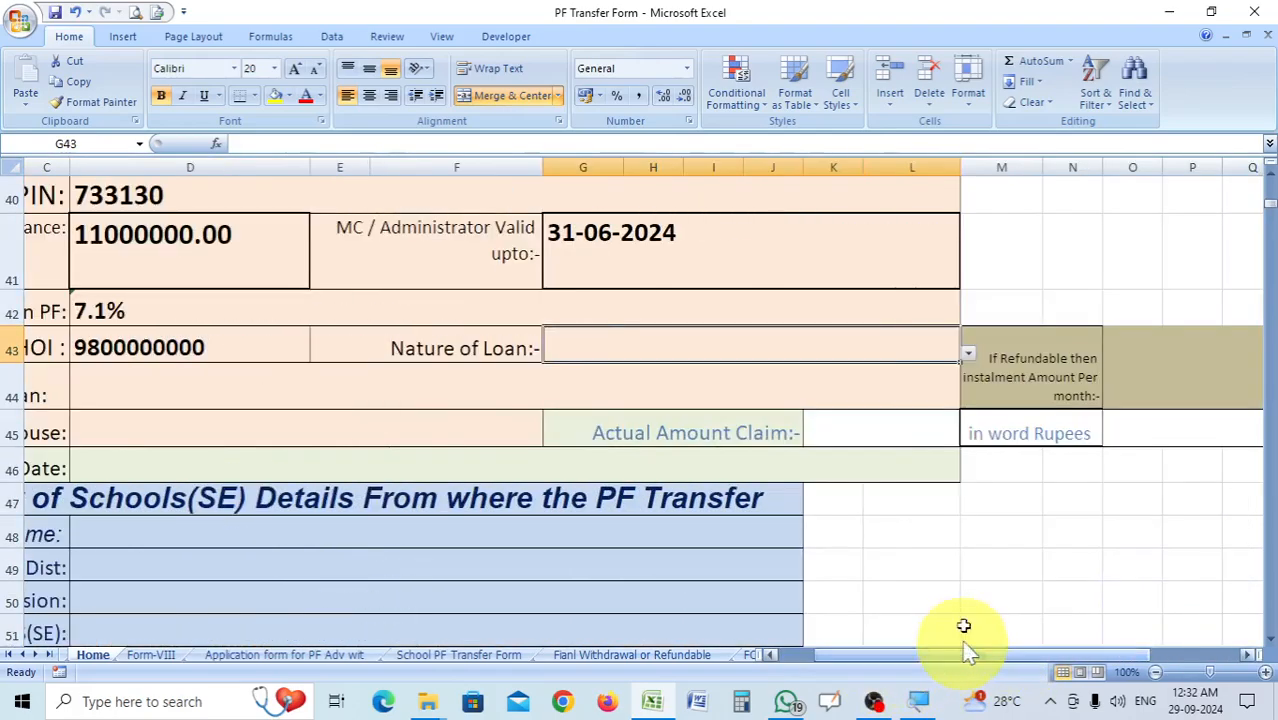
left_click(968, 354)
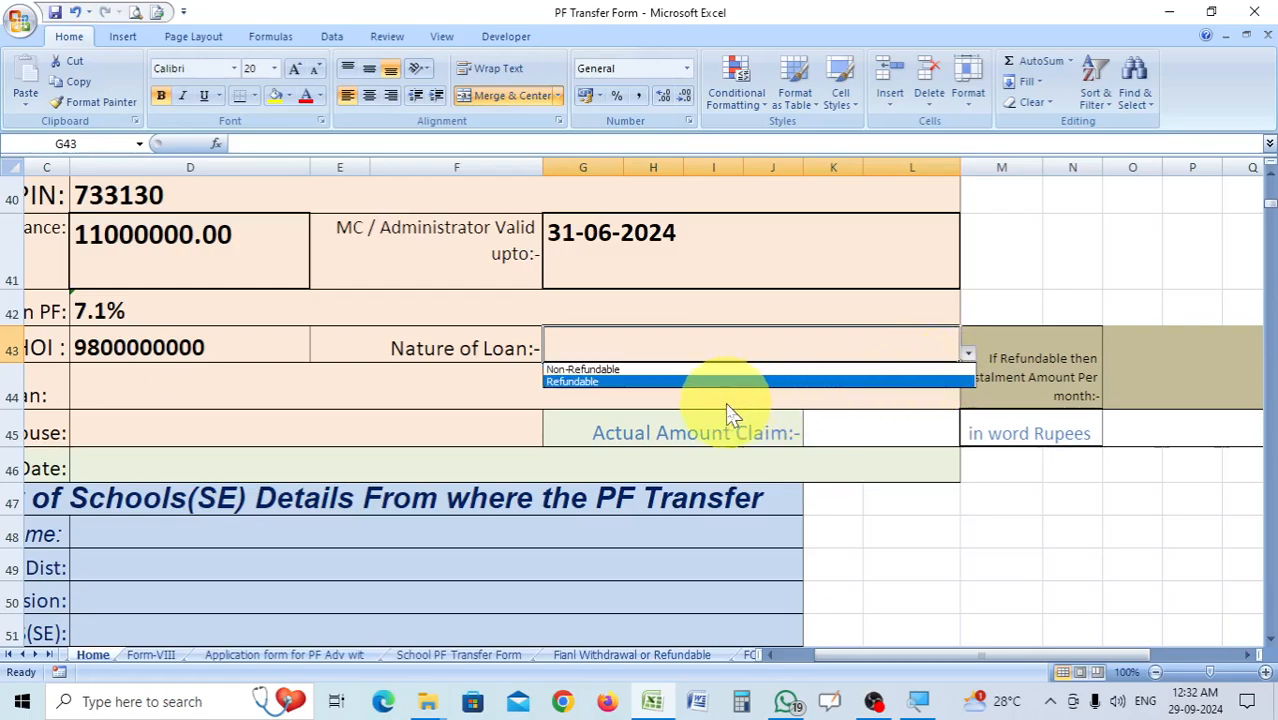
left_click(632, 373)
Set the Nature of PF Withdrawal/Loan in cell D44 to NON REFUNDABLE LOAN FOR TREATMENT FOR SELF OR DEPENDENT.
left_click_drag(960, 658, 945, 664)
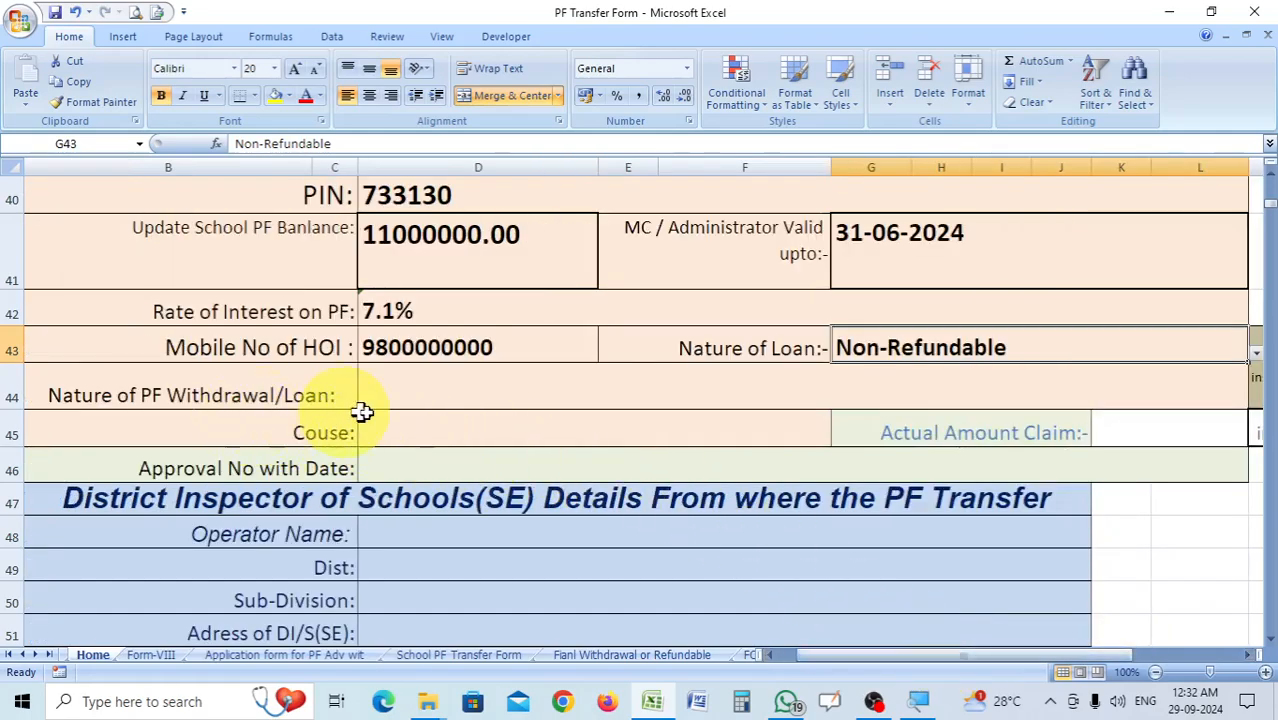
left_click(448, 394)
left_click(1256, 400)
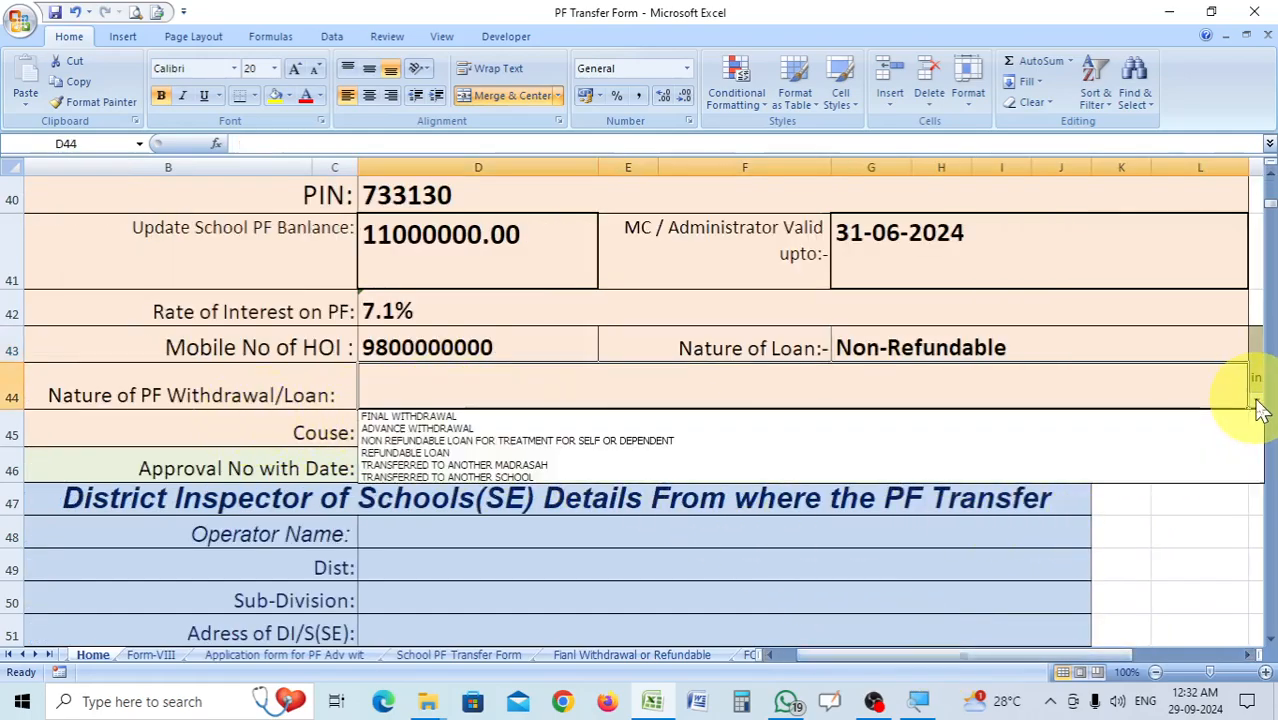
left_click(500, 441)
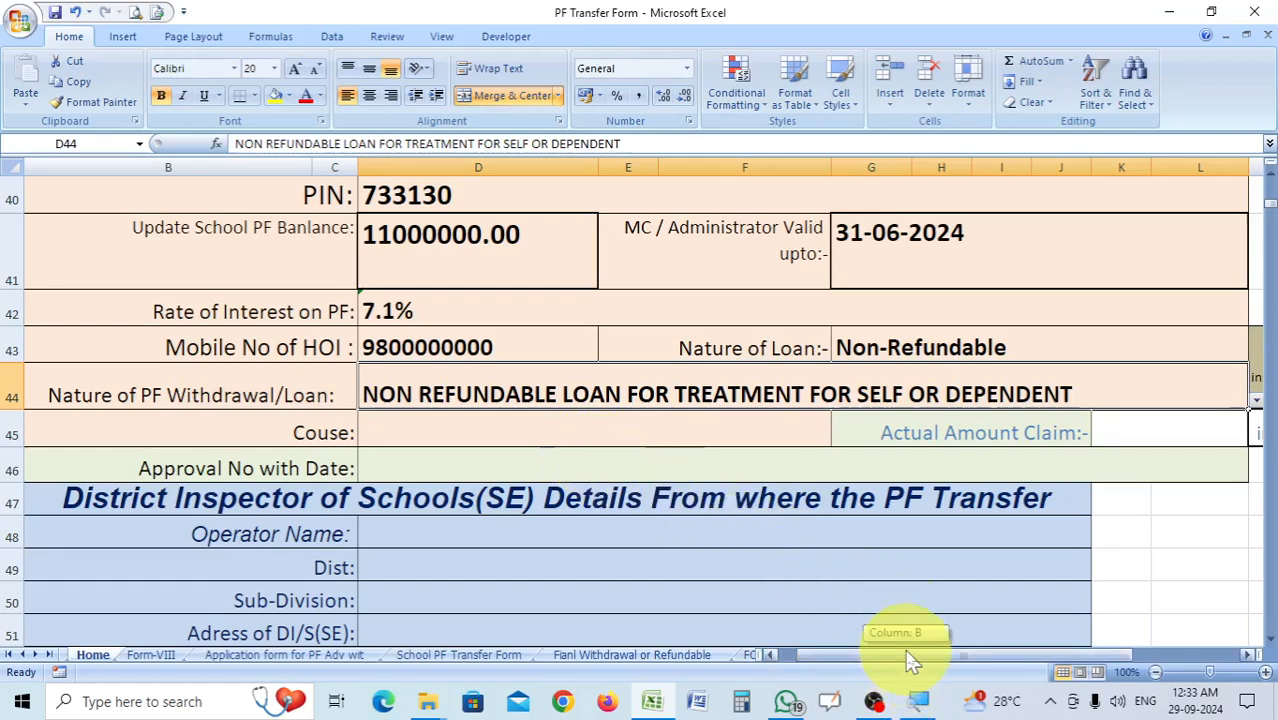
Set the Couse field in cell D45 to Treatment for Self or Dependent.
left_click(465, 430)
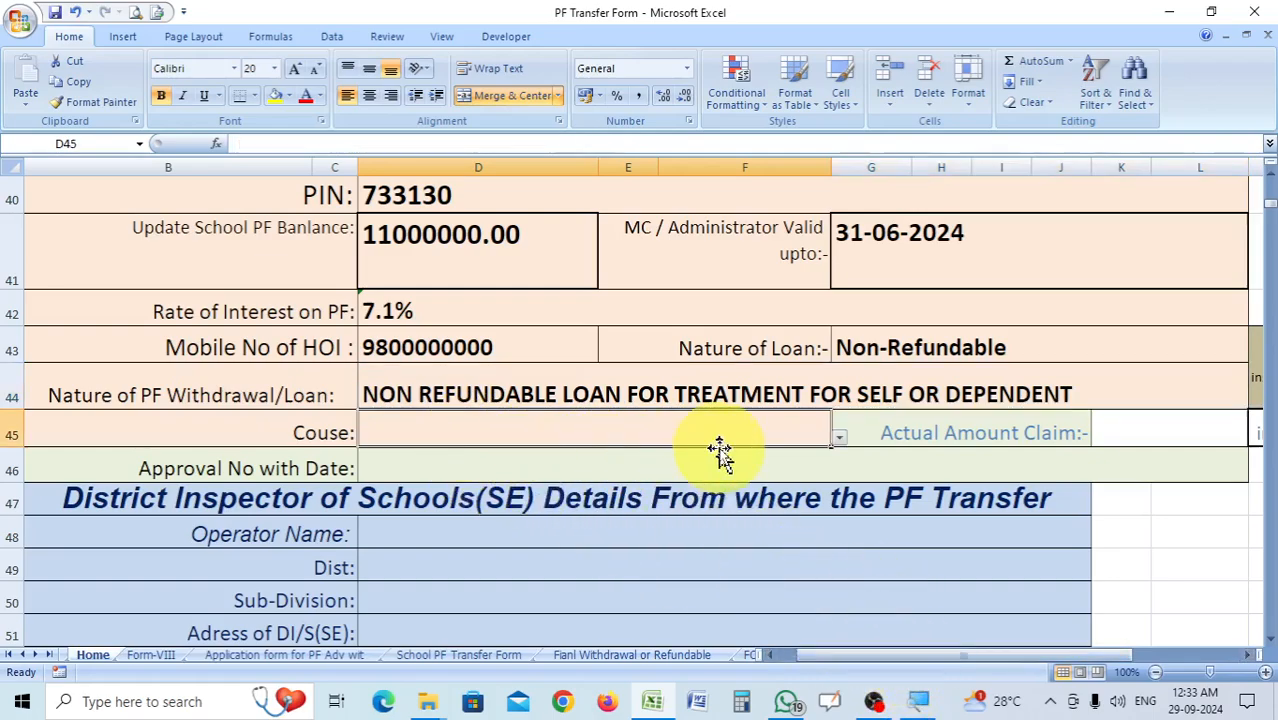
left_click(846, 429)
left_click(793, 437)
left_click(840, 438)
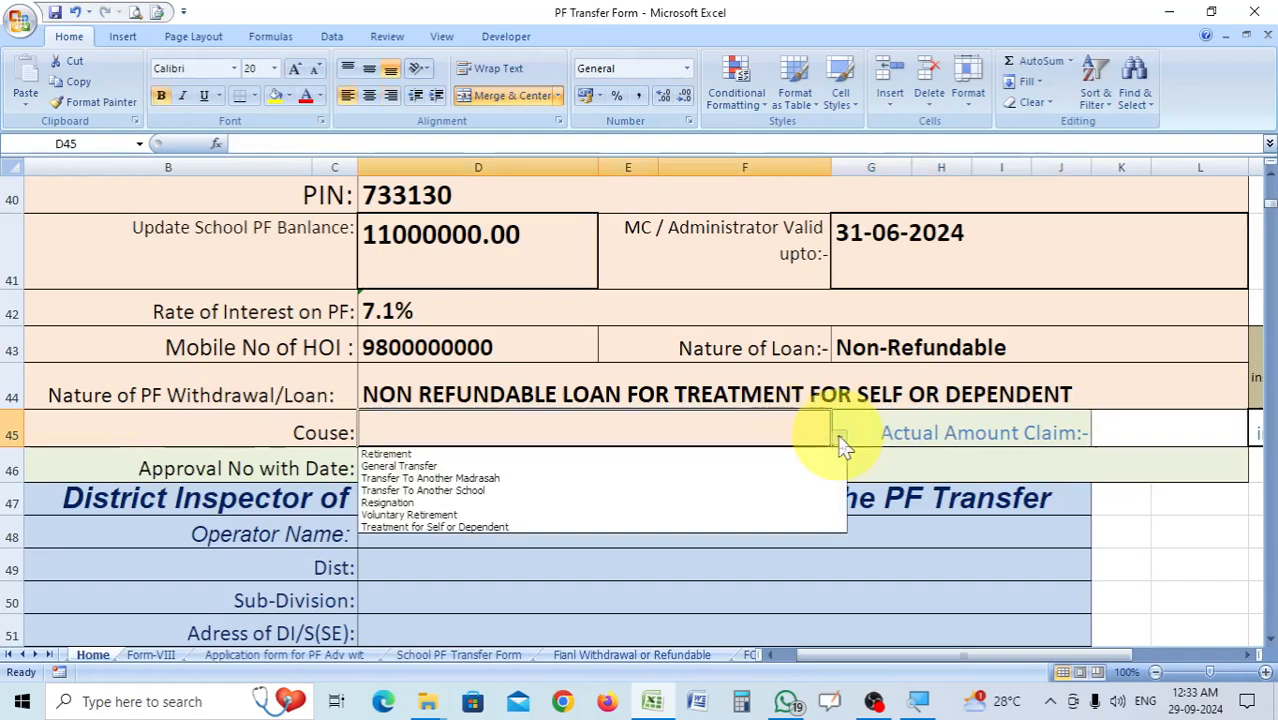
left_click(494, 528)
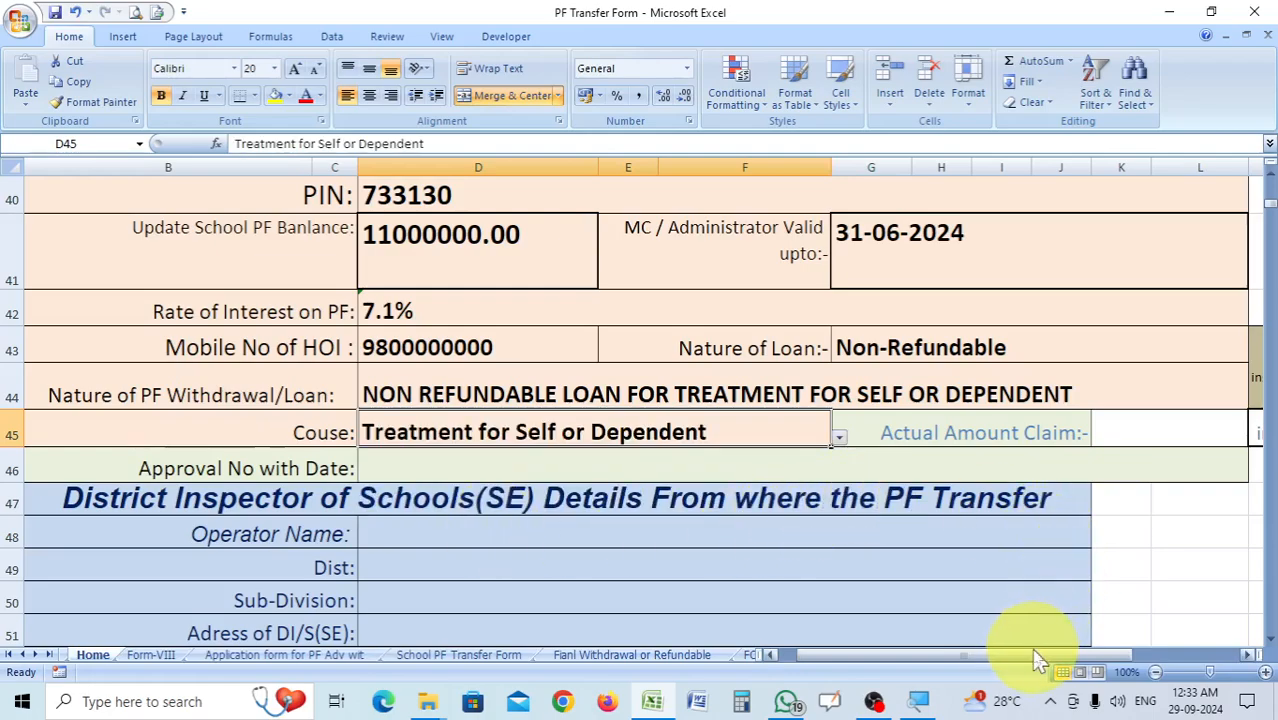
Enter 600000.00 as the Actual Amount Claim in cell K45.
left_click_drag(1028, 655, 1046, 655)
left_click(920, 429)
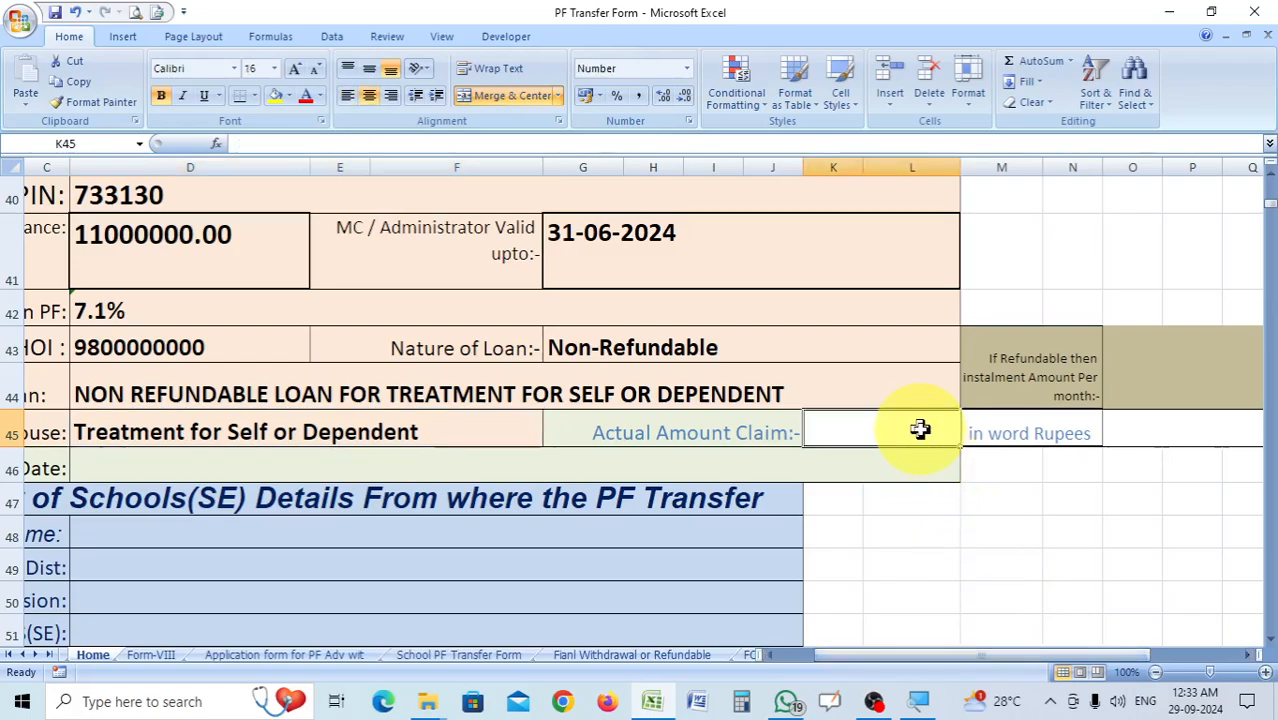
type("6")
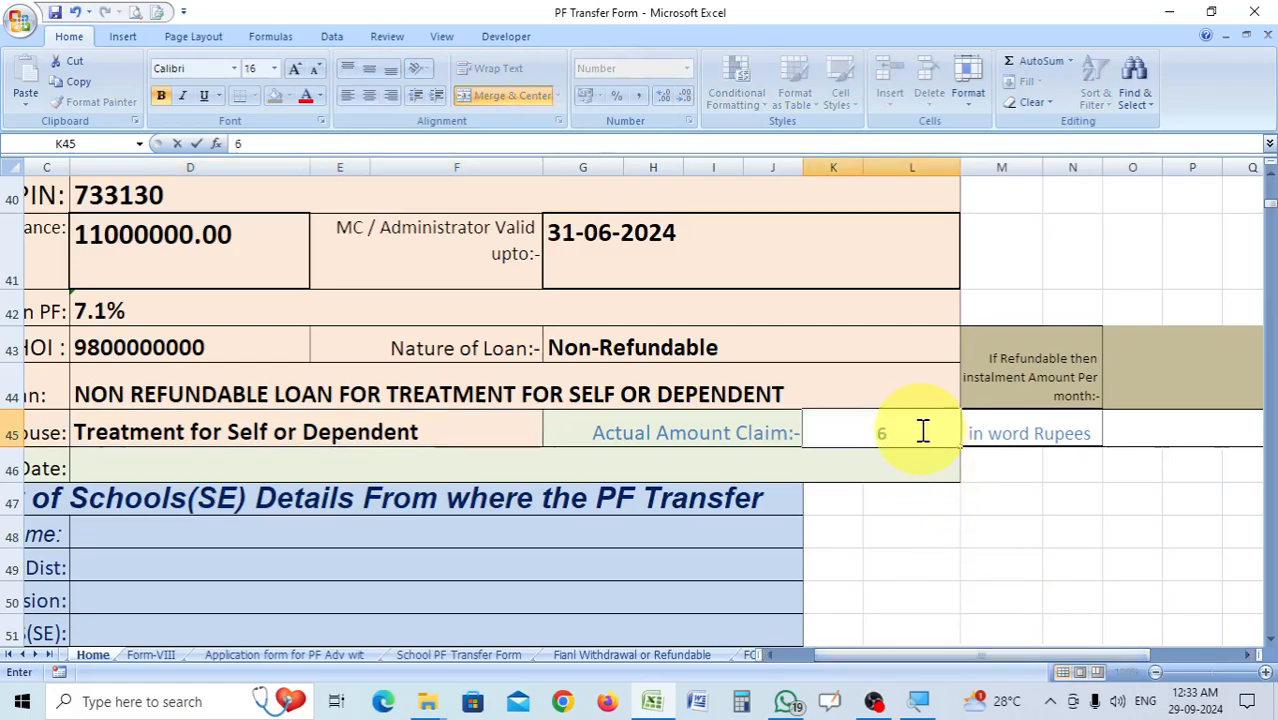
type("00000")
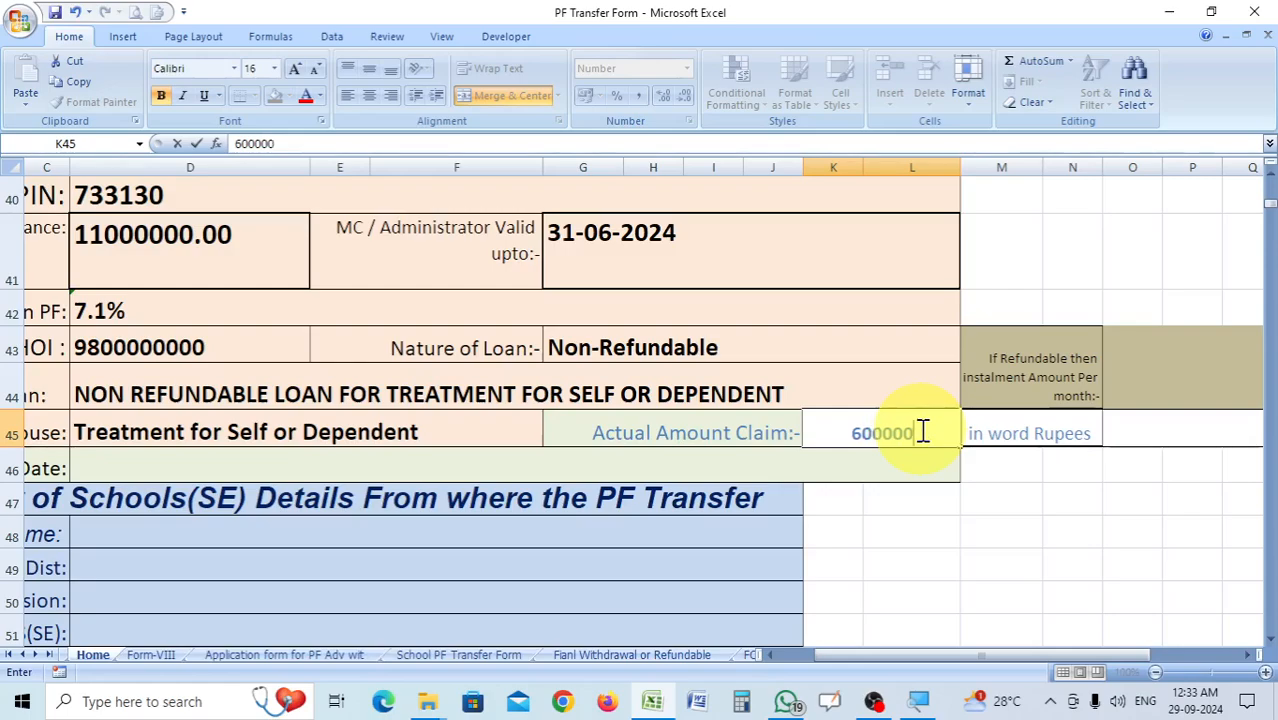
type(".00")
left_click(1152, 428)
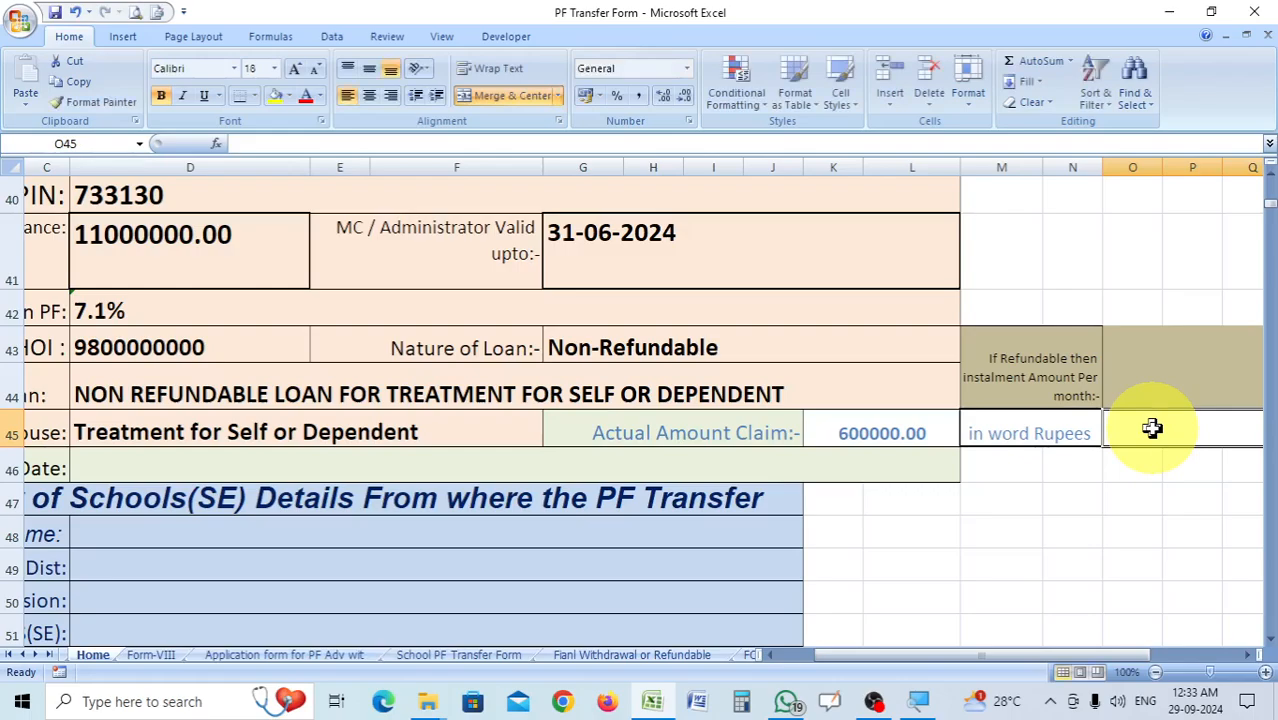
left_click(936, 434)
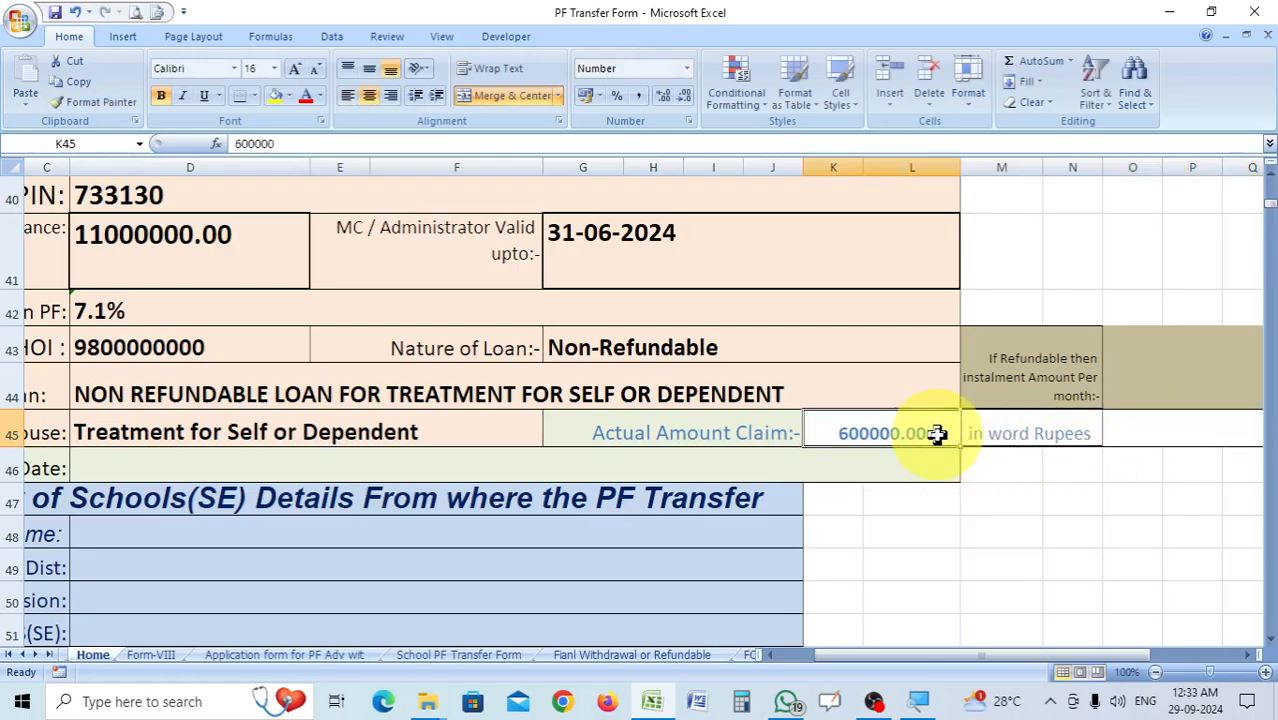
type("600000")
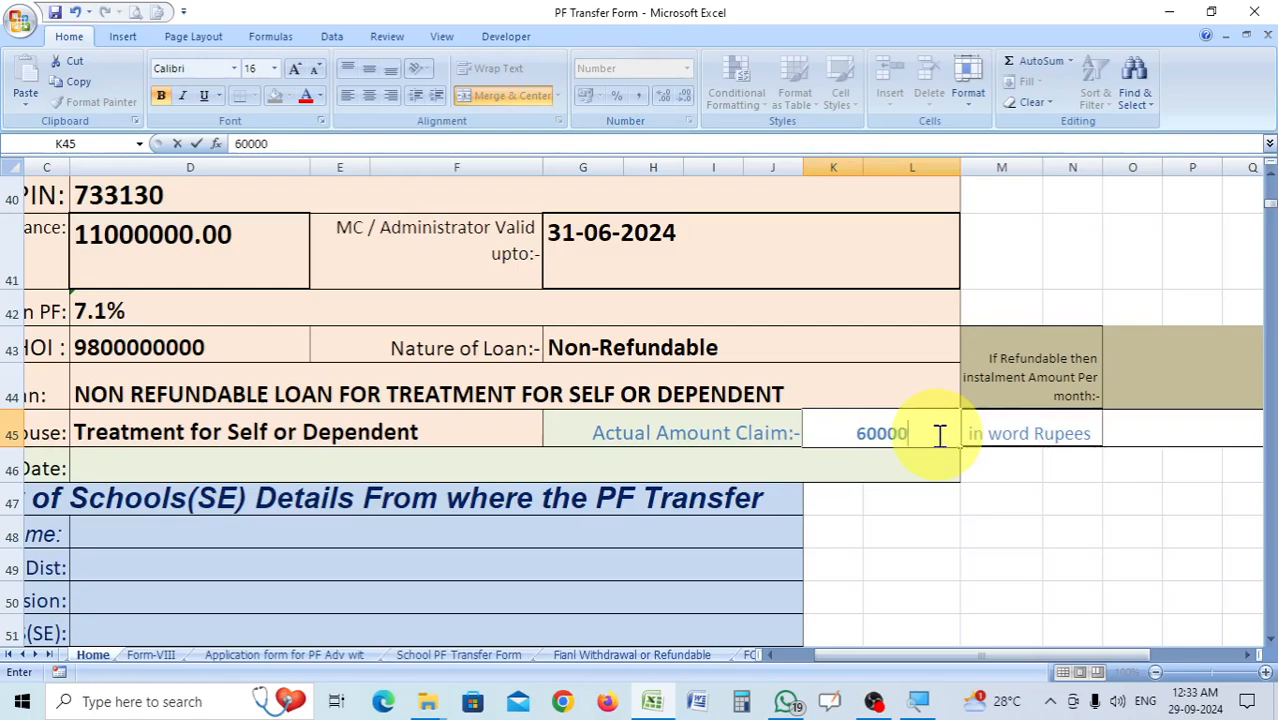
Enter (SIX LAKH) as the claimed amount in words in cell O45.
left_click(1130, 430)
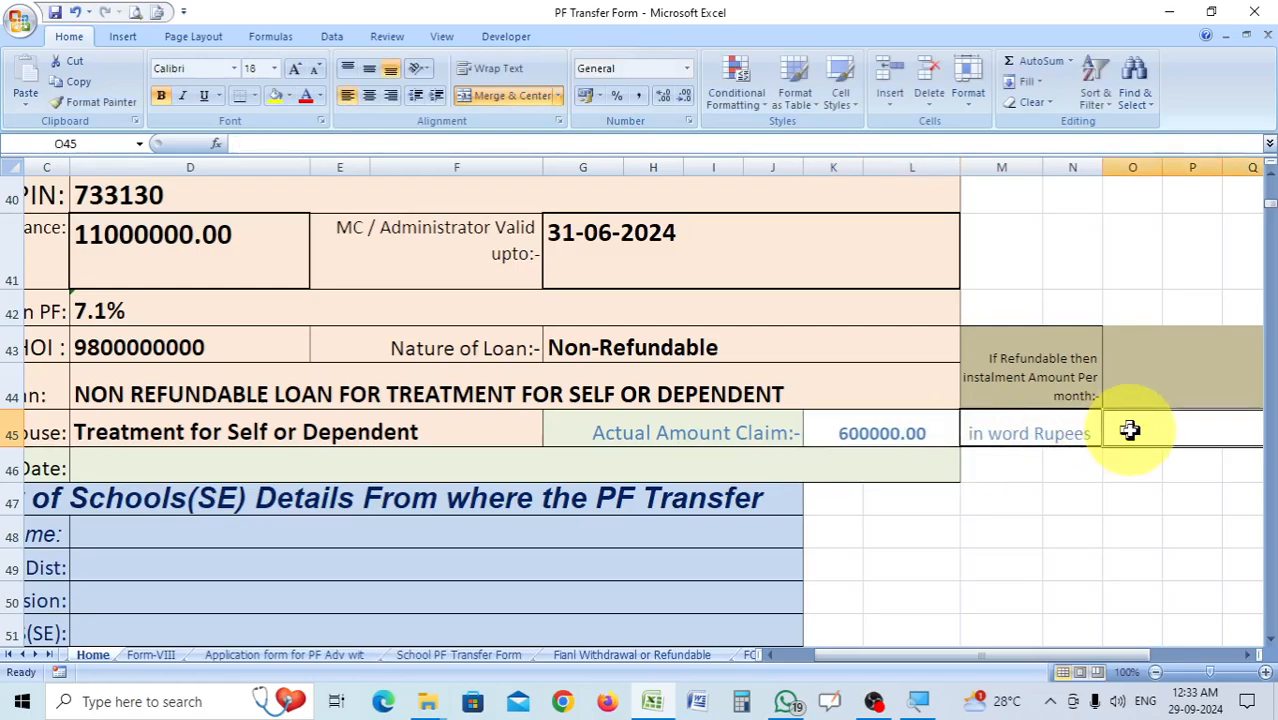
type("(SI")
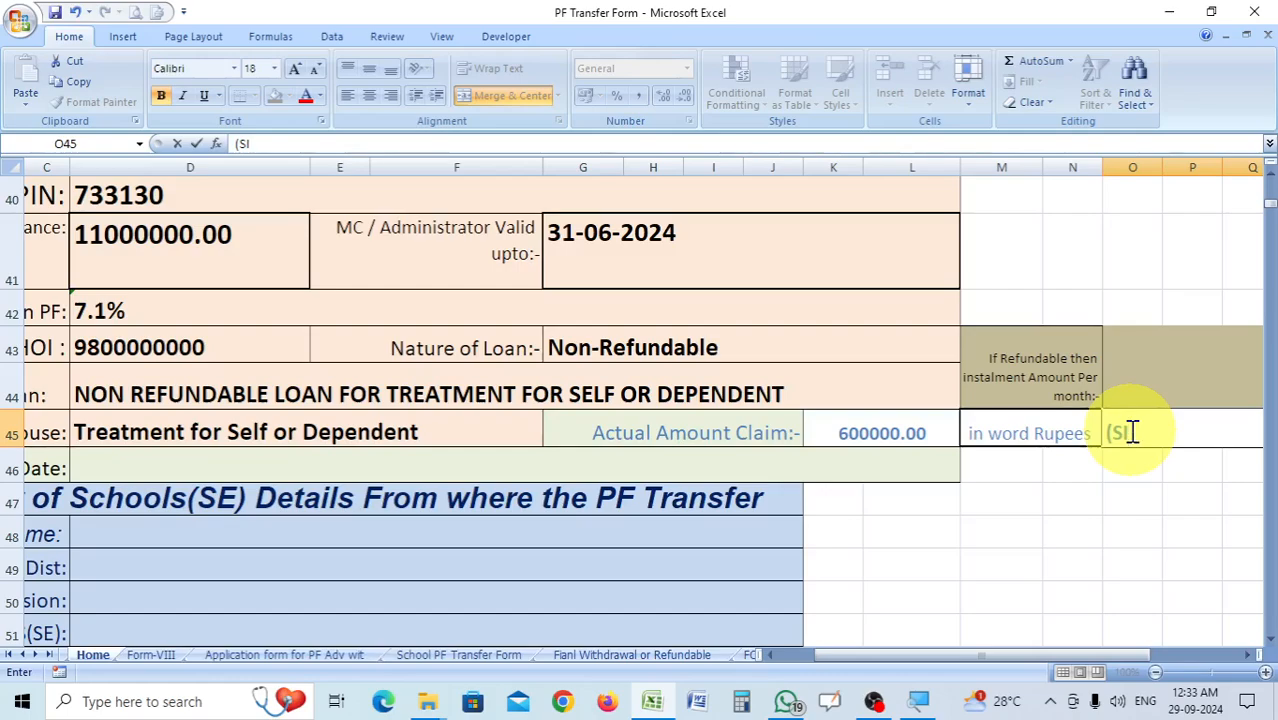
type("X LAKH)")
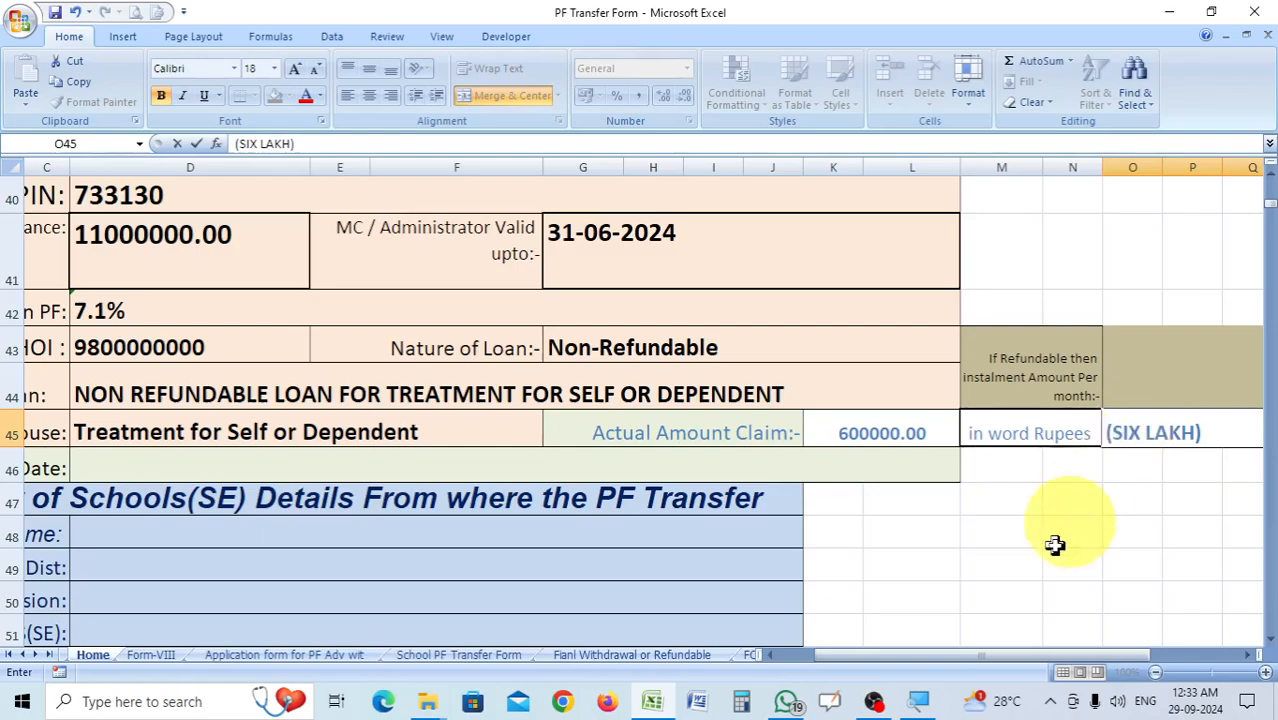
Enter 0 as the refundable loan's monthly instalment amount in cell O43.
left_click_drag(1005, 663, 1055, 662)
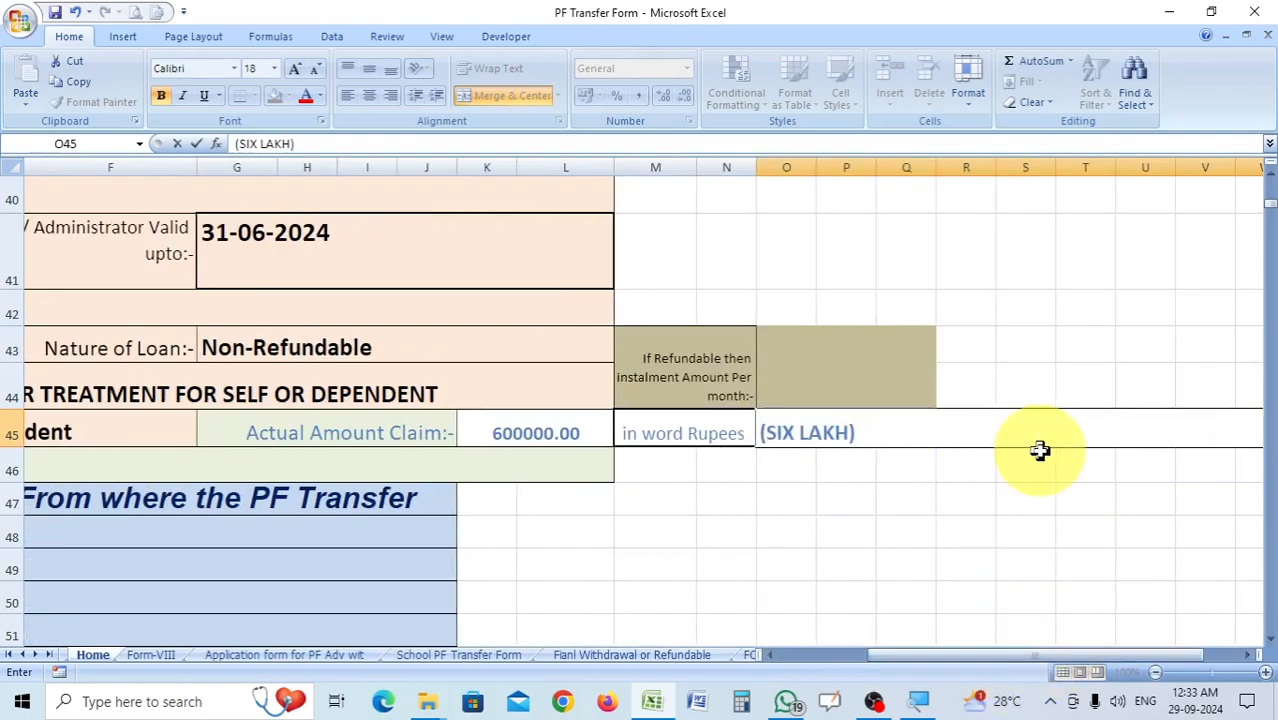
left_click(854, 385)
type("0")
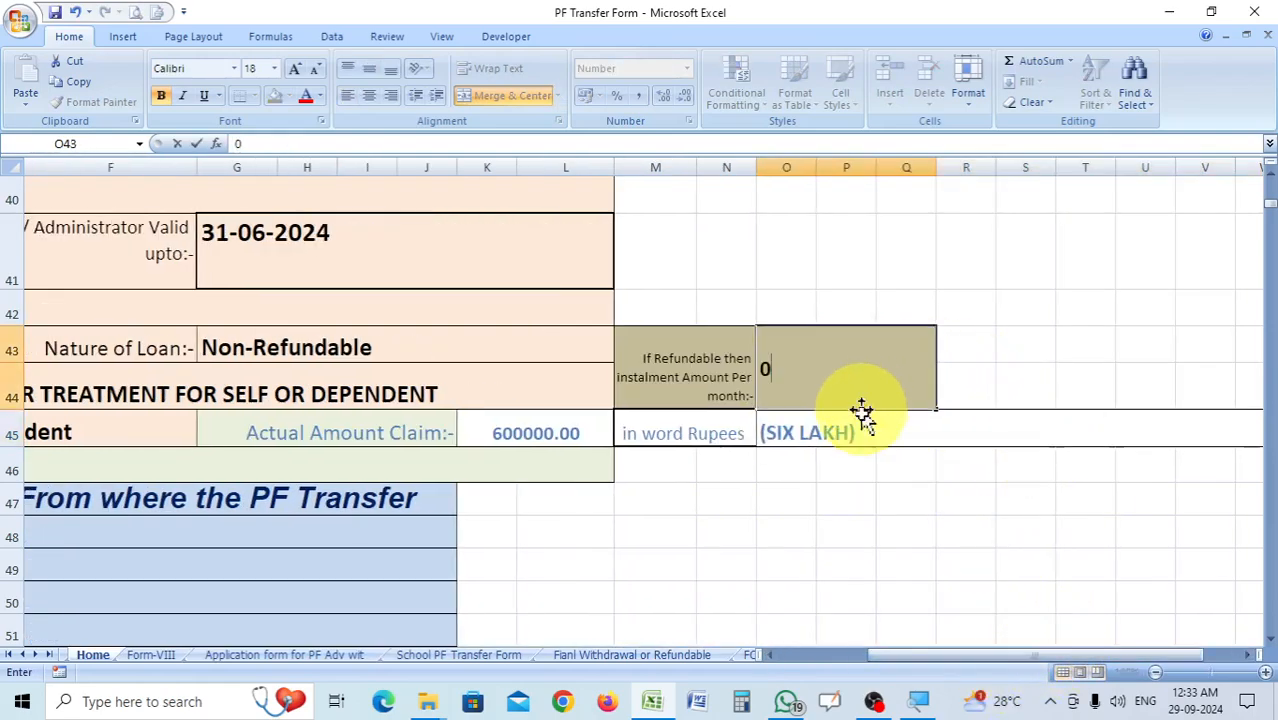
left_click(887, 525)
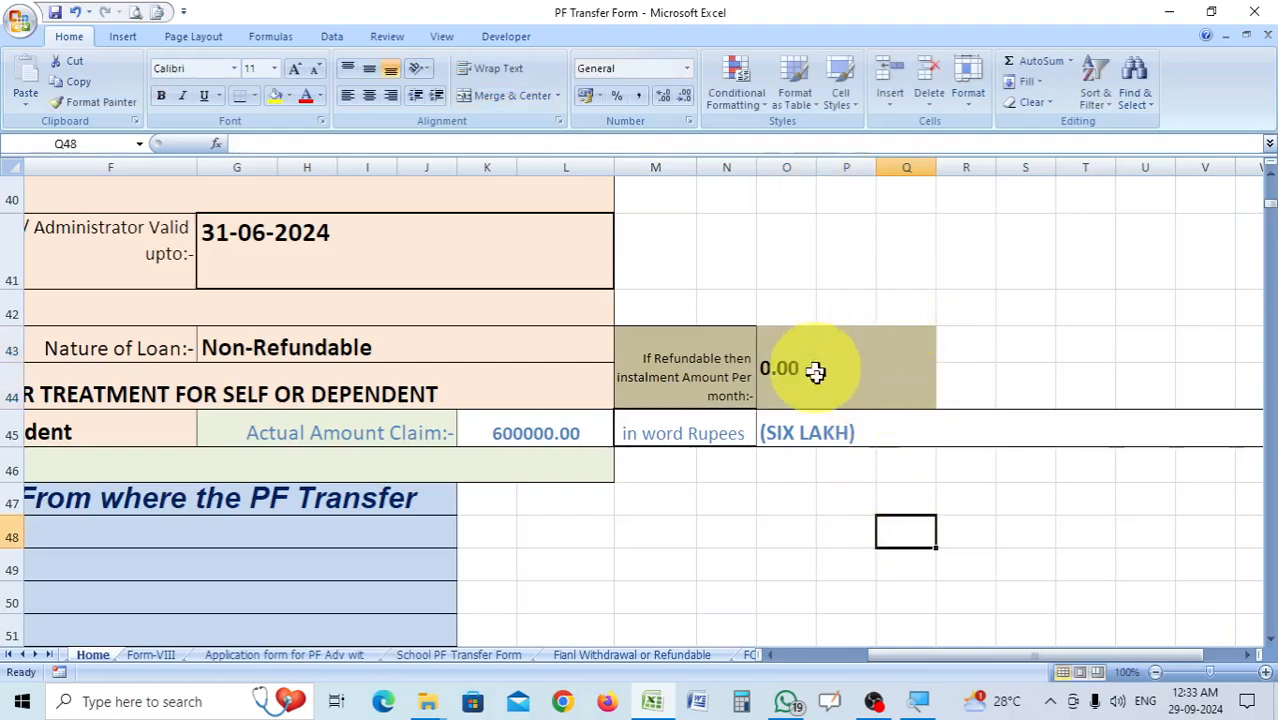
Set the Operator Name in cell D48 of the District Inspector section to The Assistant Inspector of Schools(SE).
left_click_drag(990, 668, 905, 662)
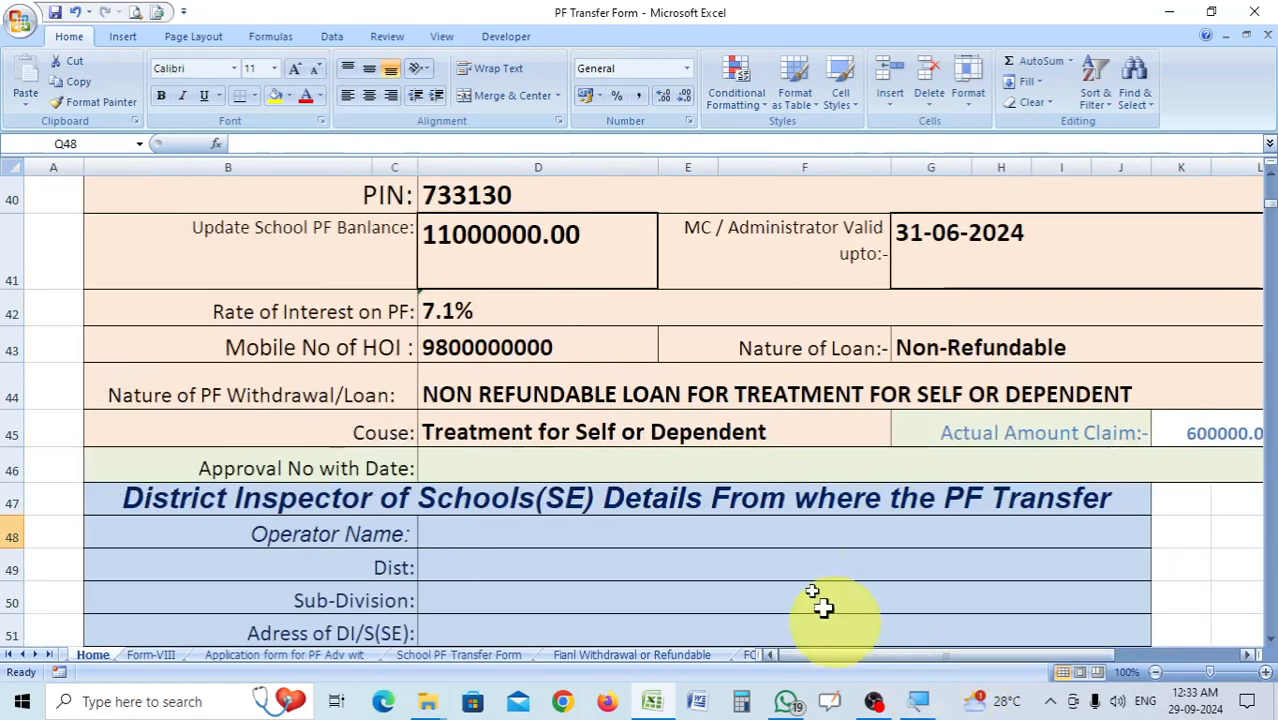
scroll(776, 520, "down", 2)
scroll(760, 530, "up", 1)
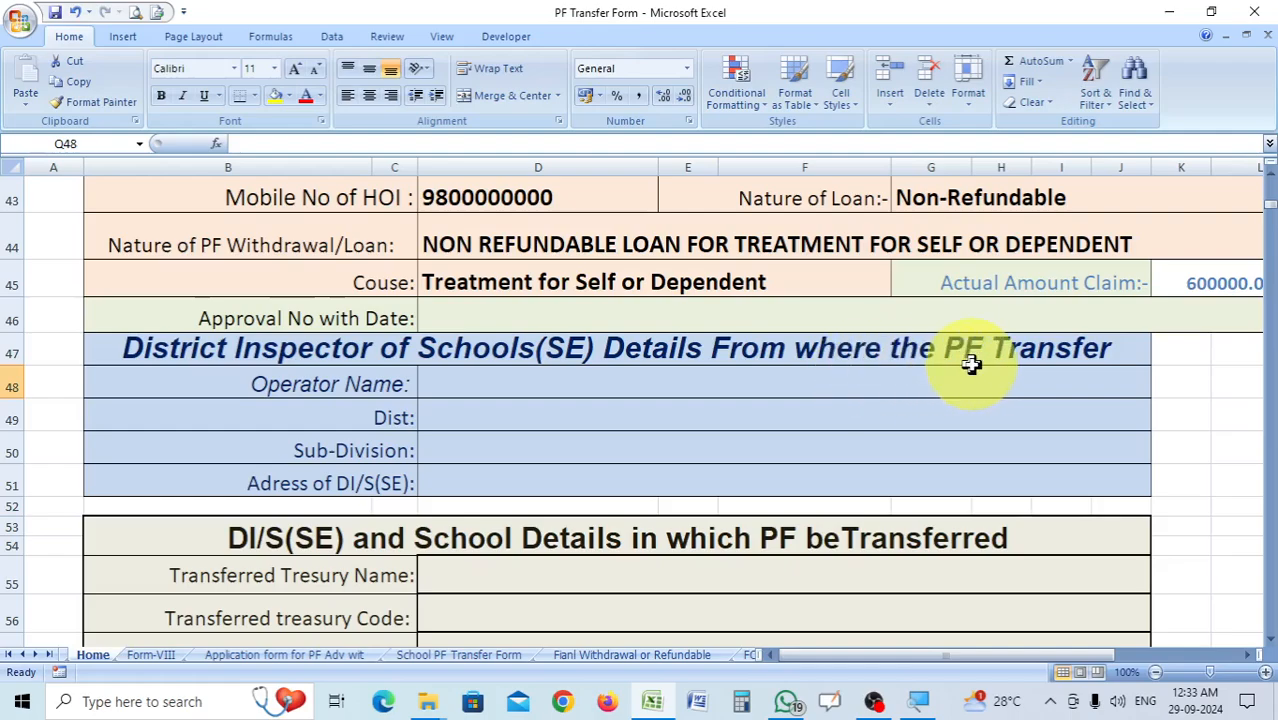
left_click(499, 392)
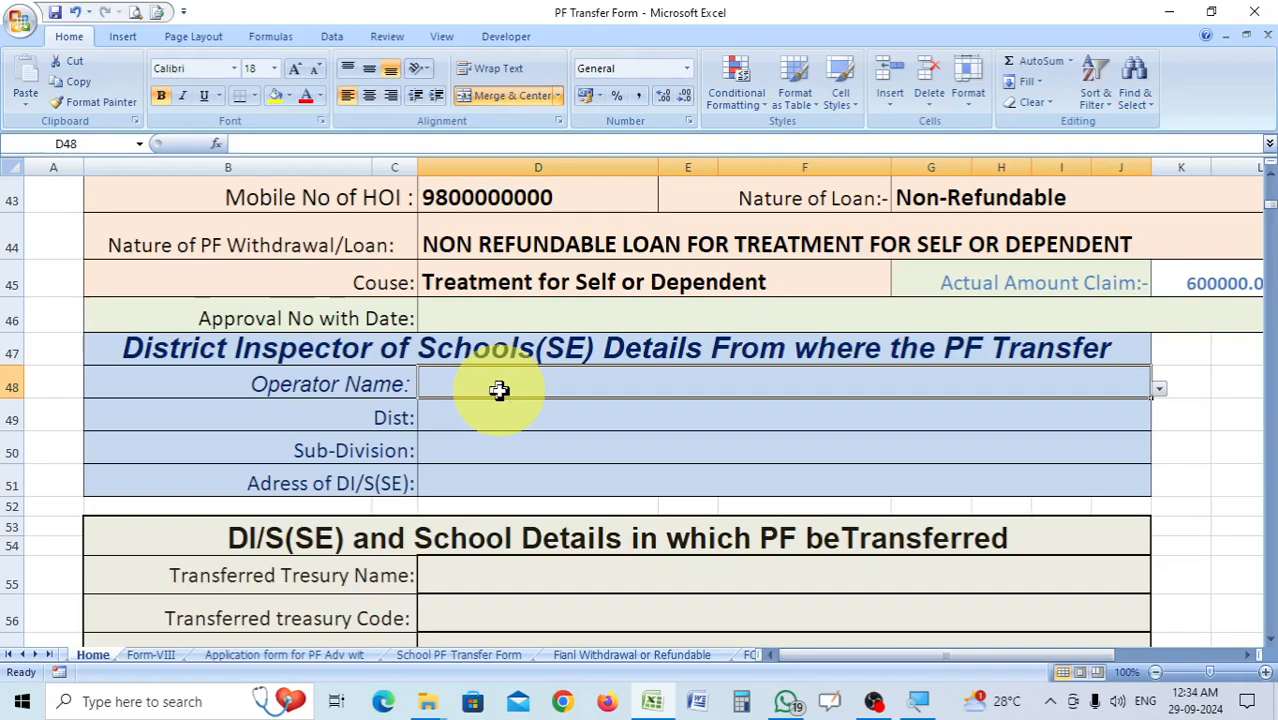
left_click(1160, 390)
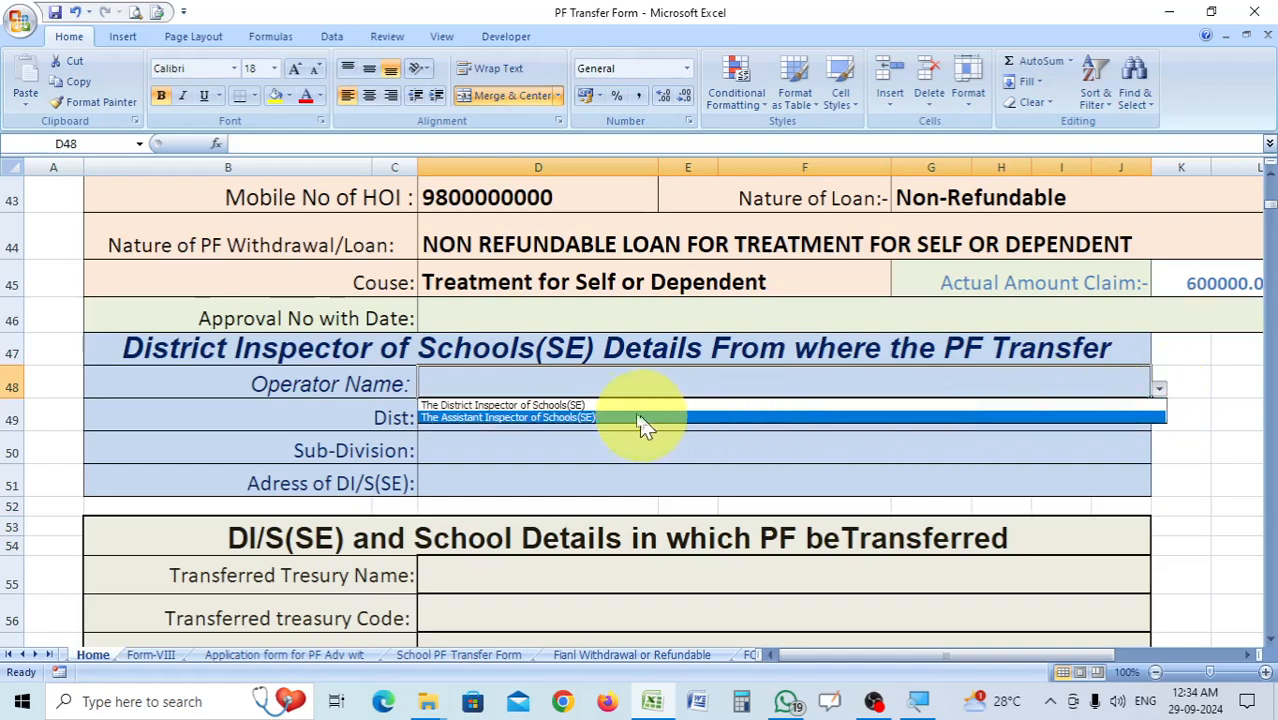
left_click(575, 418)
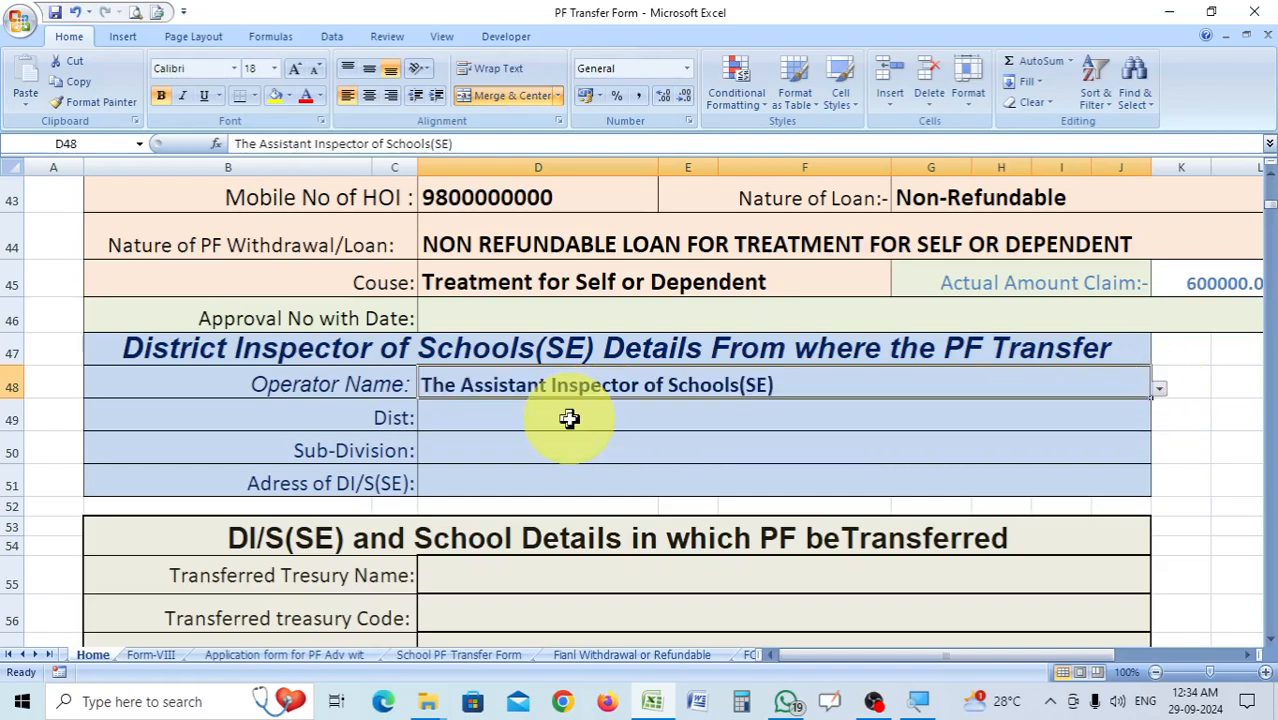
Enter UTTAR DIANJPUR as the District Inspector section's district in cell D49.
left_click(594, 411)
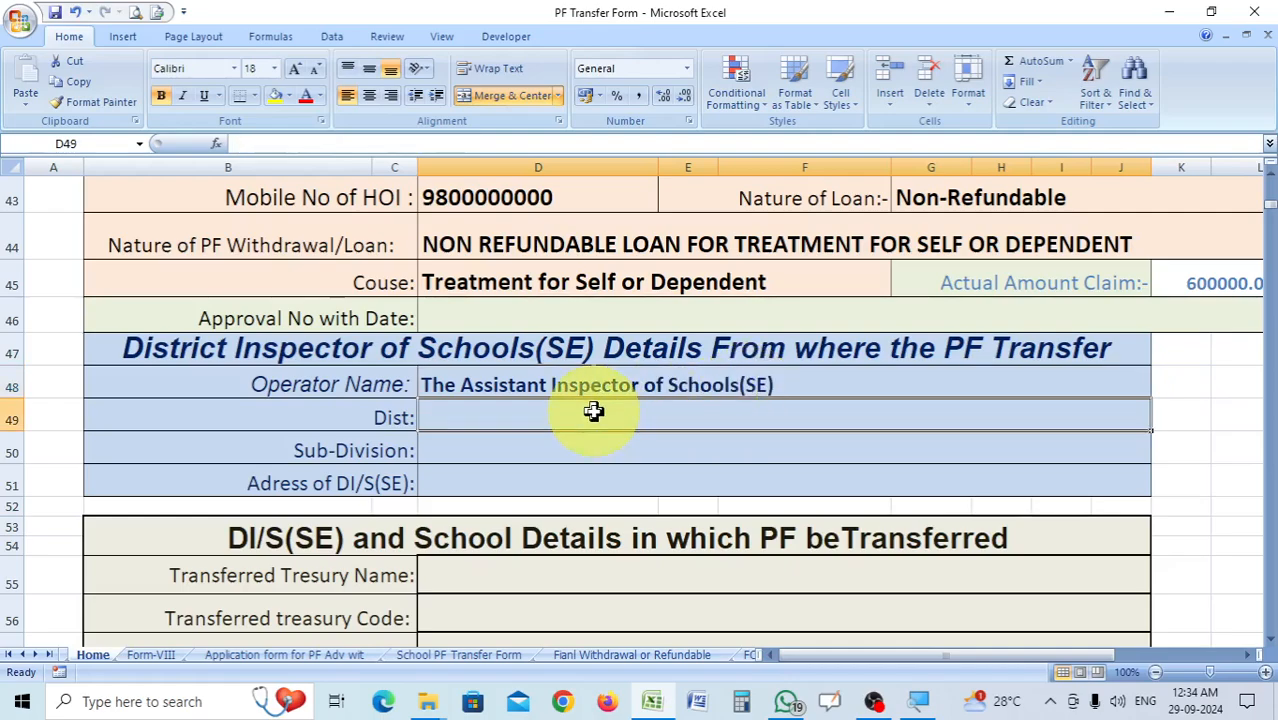
type("UTTAR DIANJPUR")
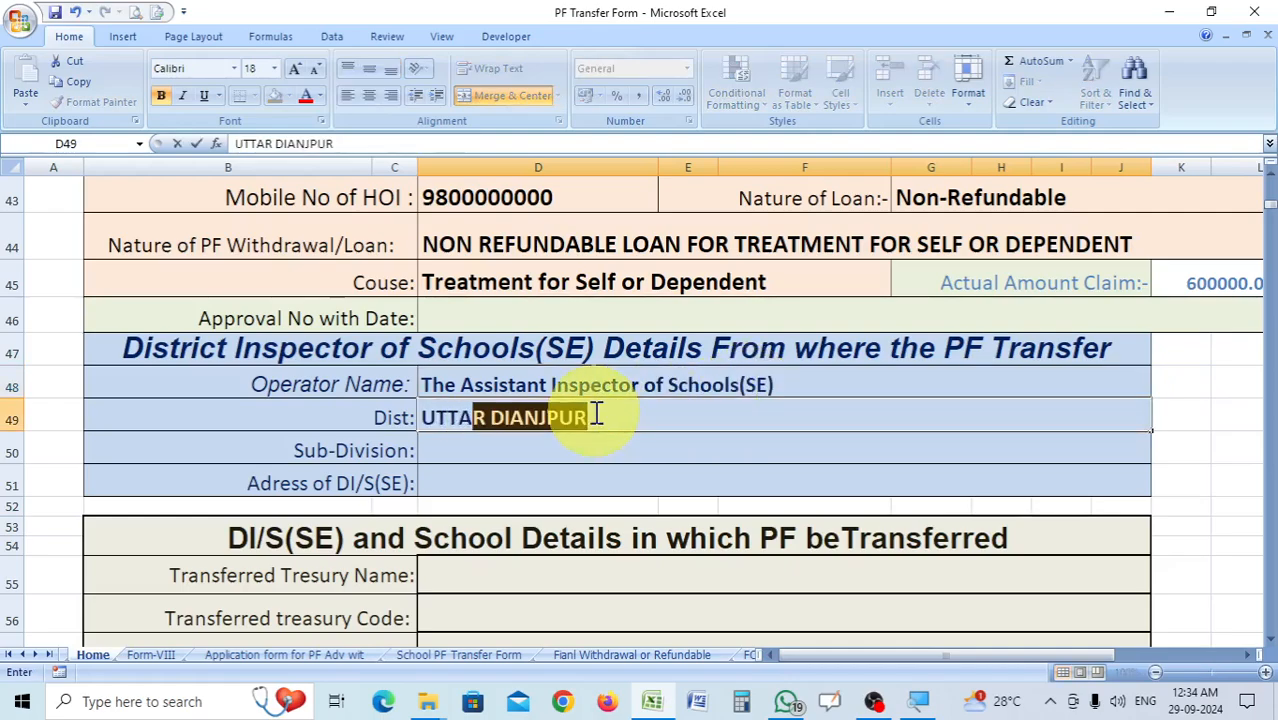
key("Return")
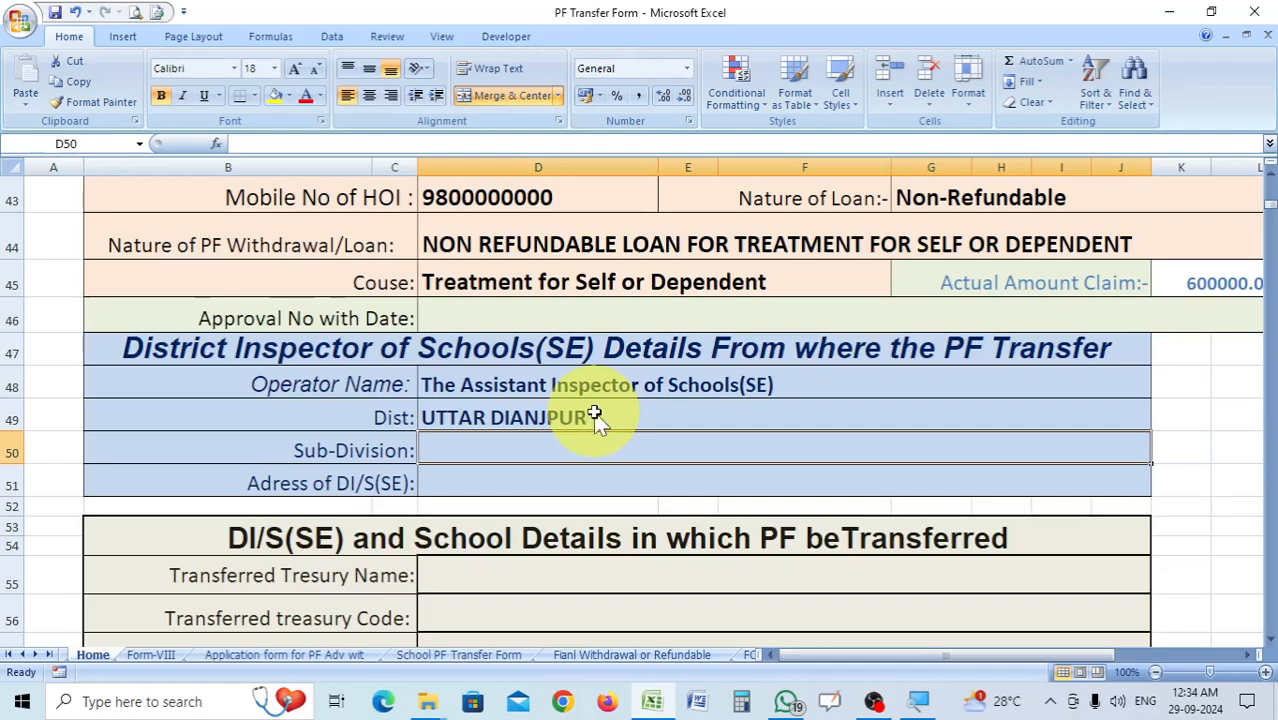
Enter RAIGANJ as the District Inspector section's sub-division in cell D50.
type("RAI")
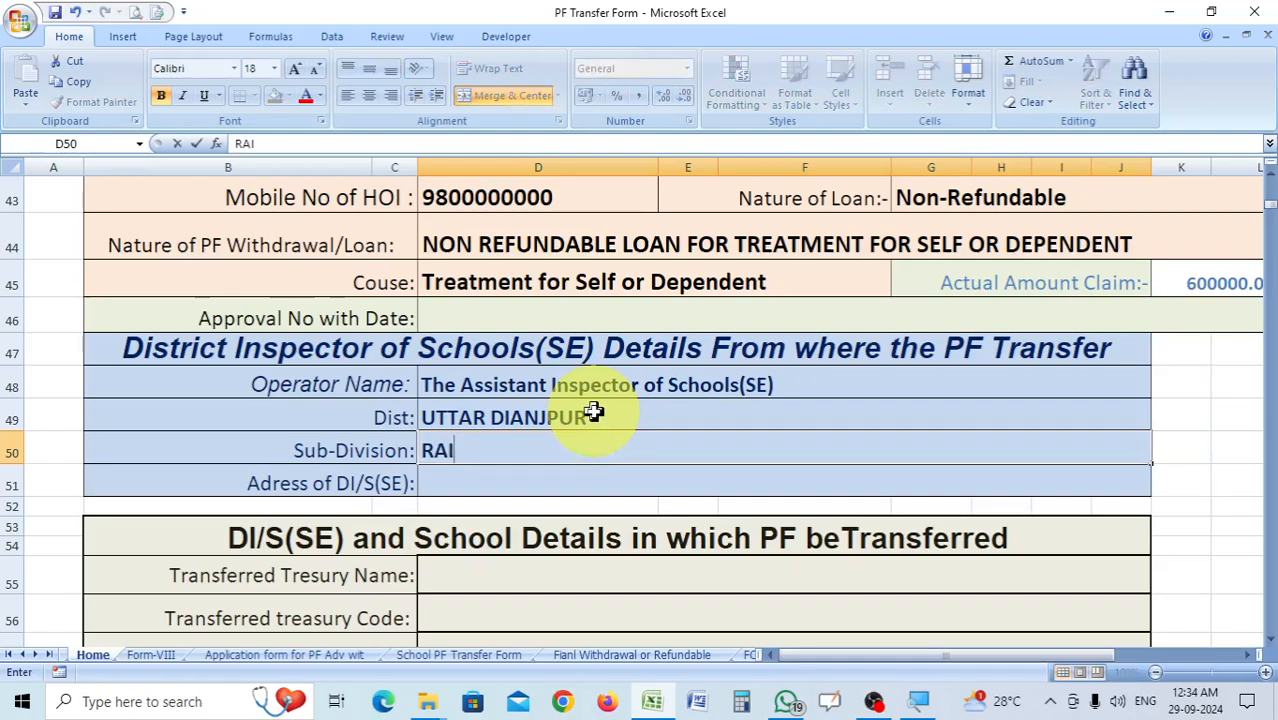
type("GANJ")
key("Return")
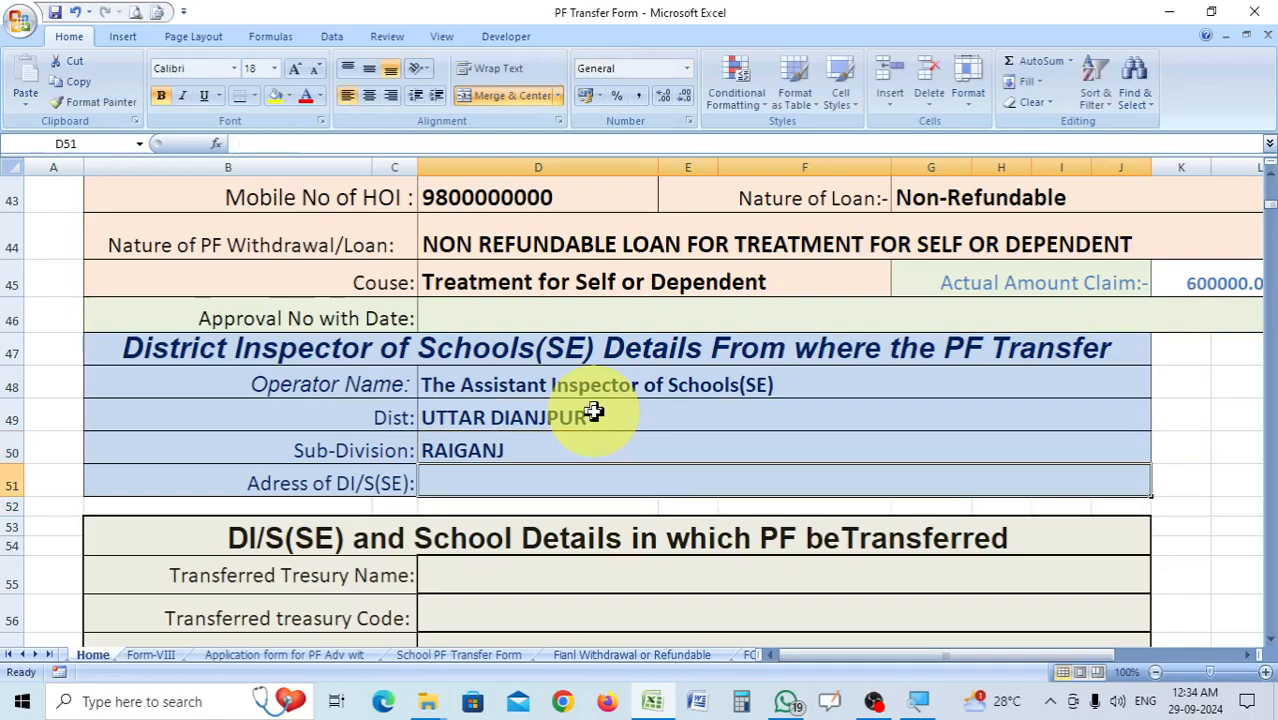
Fill in the District Inspector office's address in cell D51 and dismiss the spelling check message.
type("KAR")
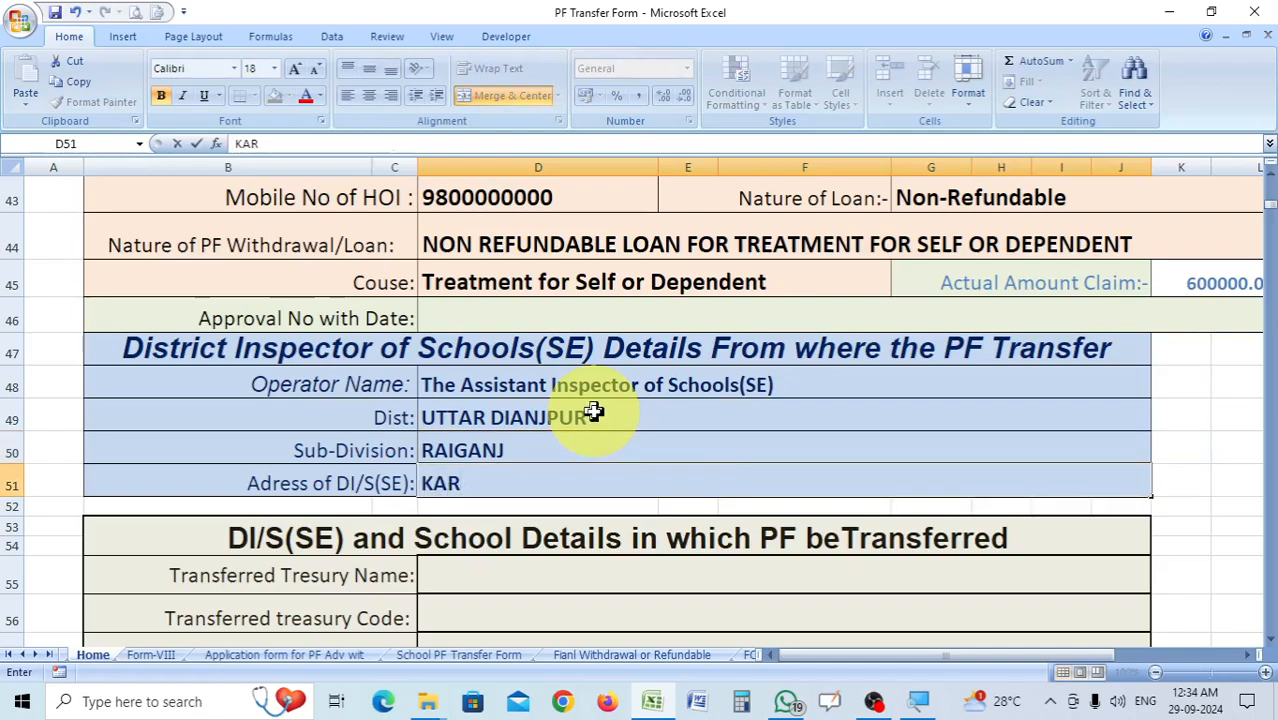
type("NAJORA, RAIGANJ, UTTAR DIANJPUR")
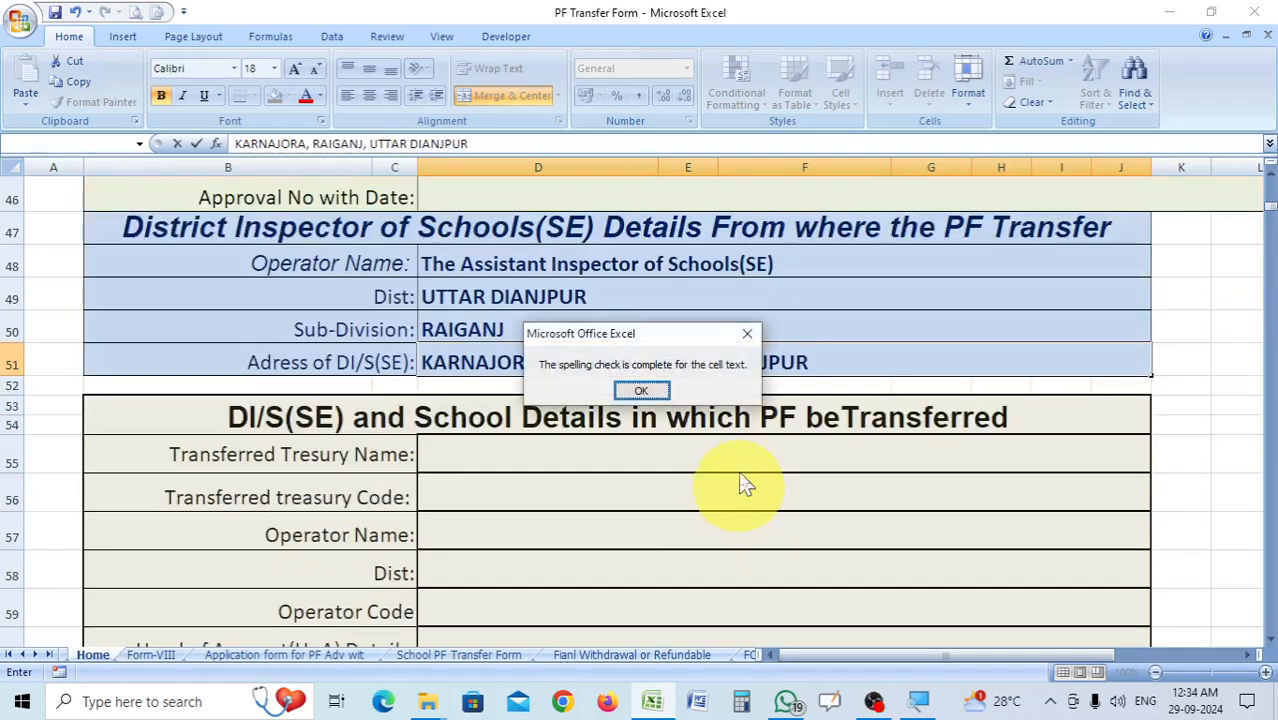
left_click(640, 390)
scroll(620, 365, "down", 1)
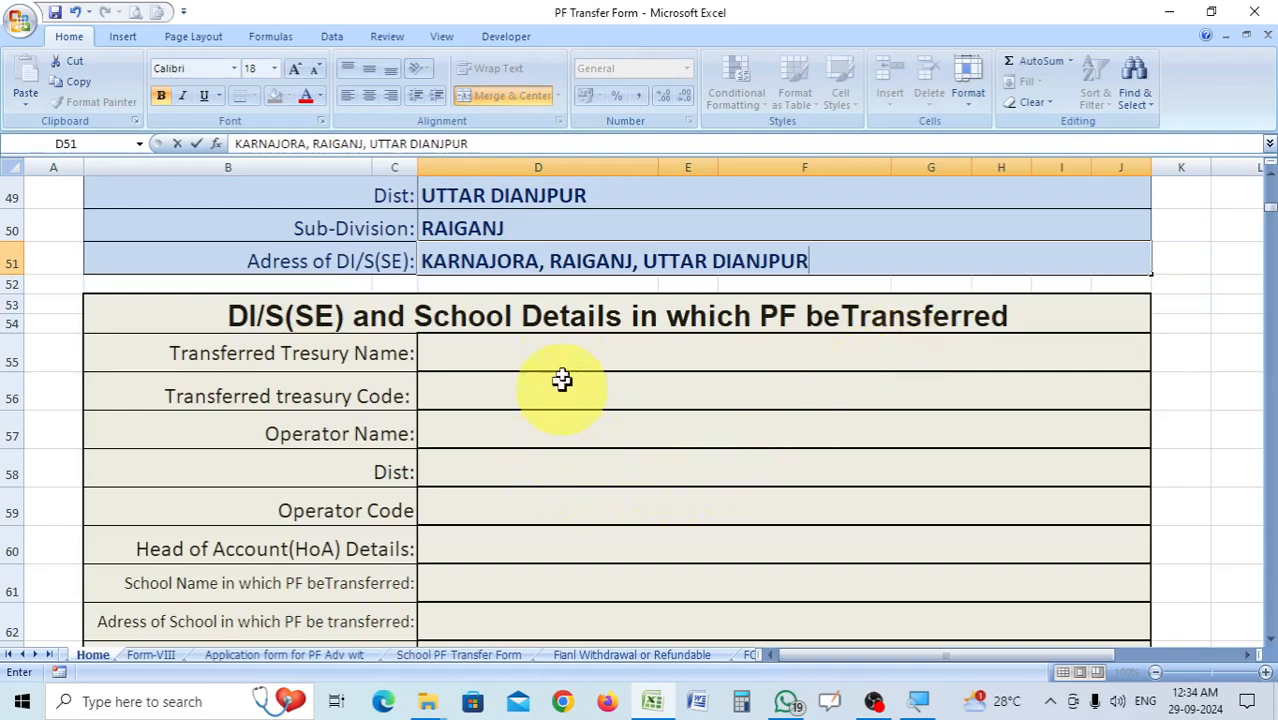
Enter MALDA TRESURY as the transferred treasury name in cell D55.
left_click(546, 350)
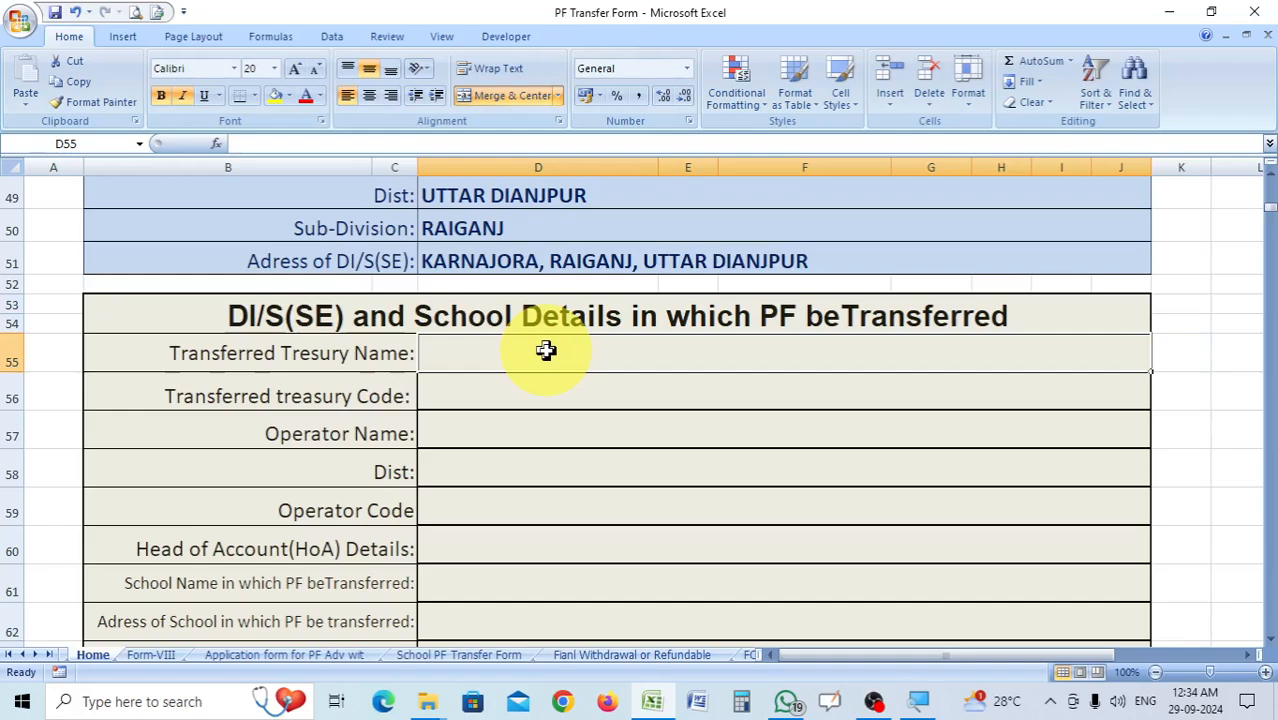
type("MALDA")
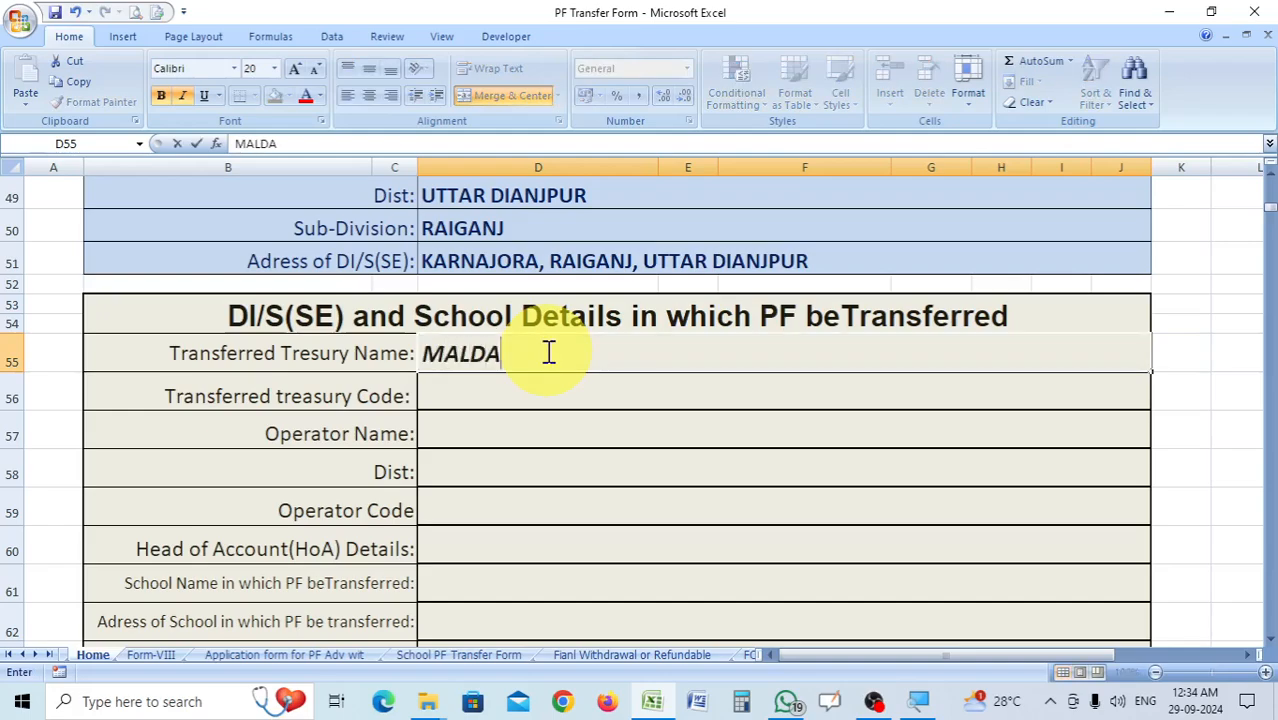
type(" T RESURY")
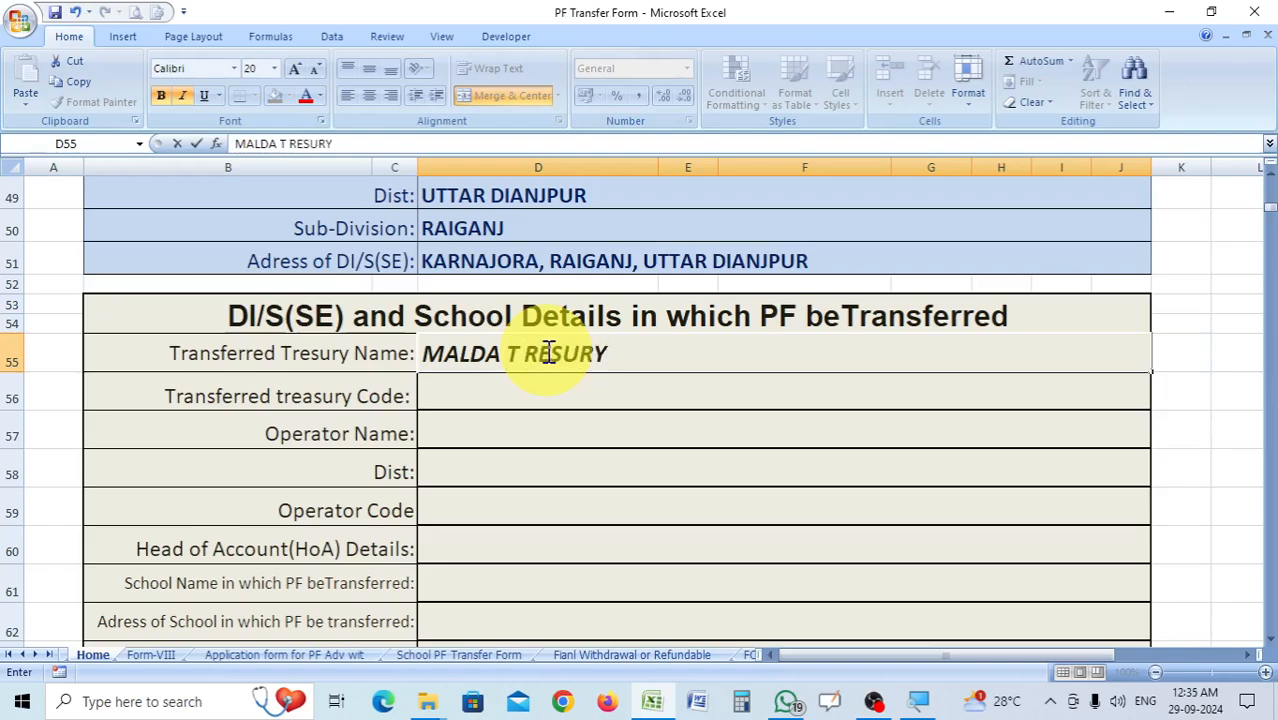
key("Return")
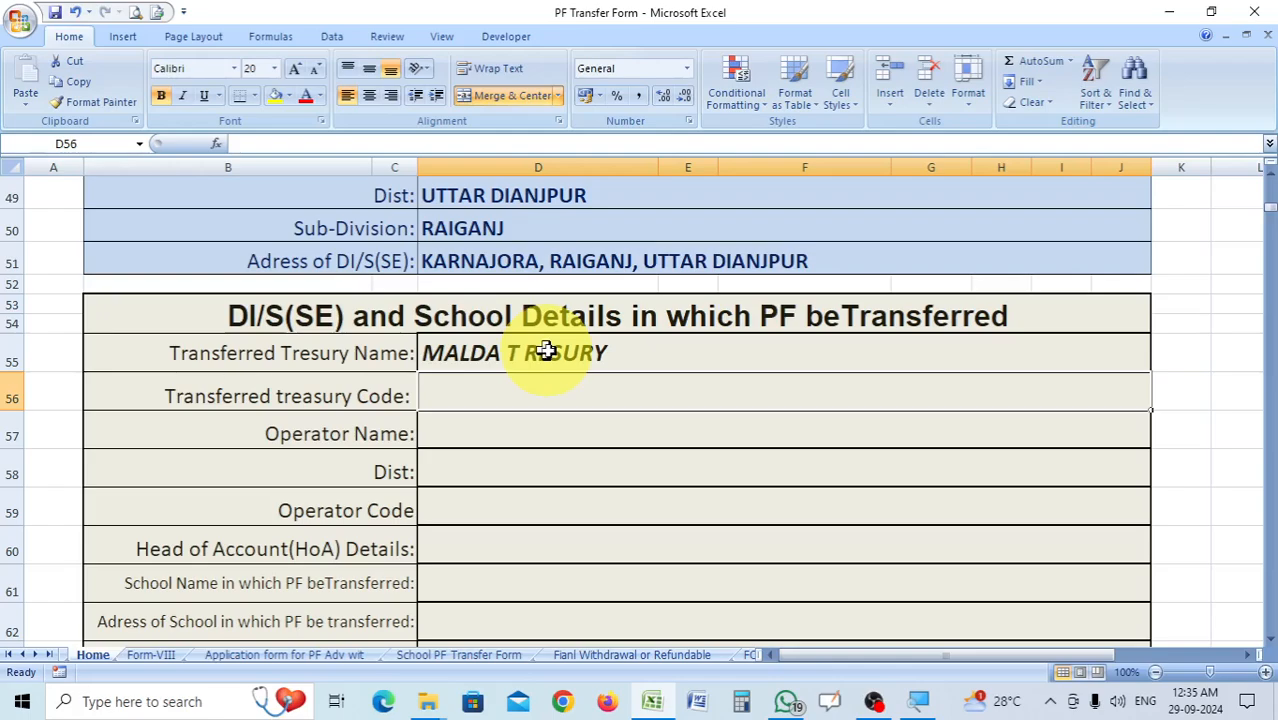
double_click(518, 353)
key("BackSpace")
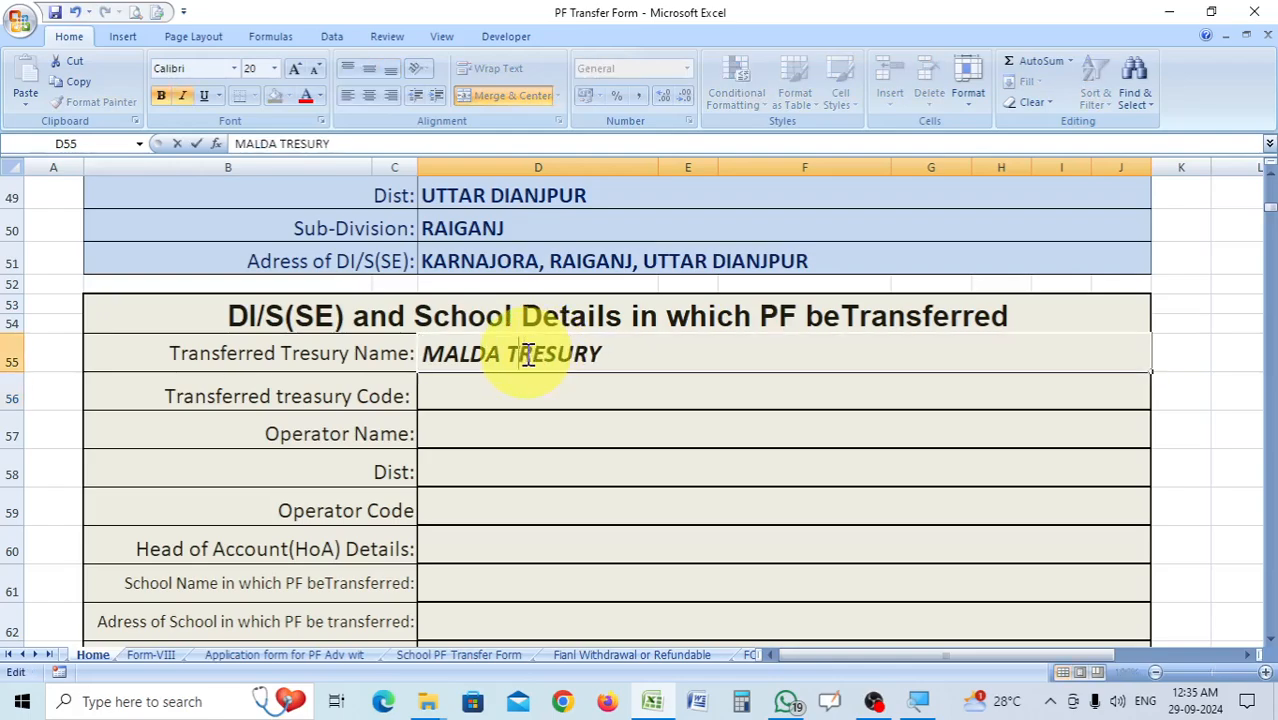
Enter MLD as the transferred treasury code in cell D56 and set the Operator Name in D57 to The District Inspector of Schools(SE).
left_click(590, 393)
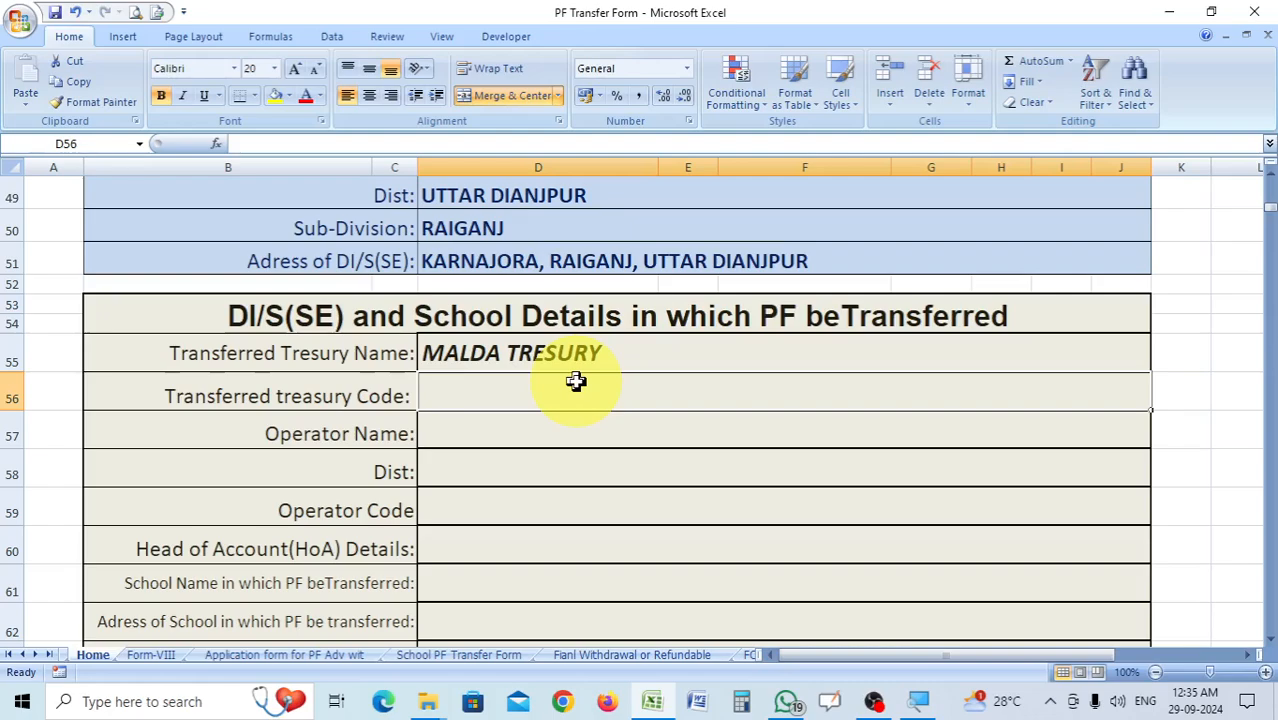
type("M")
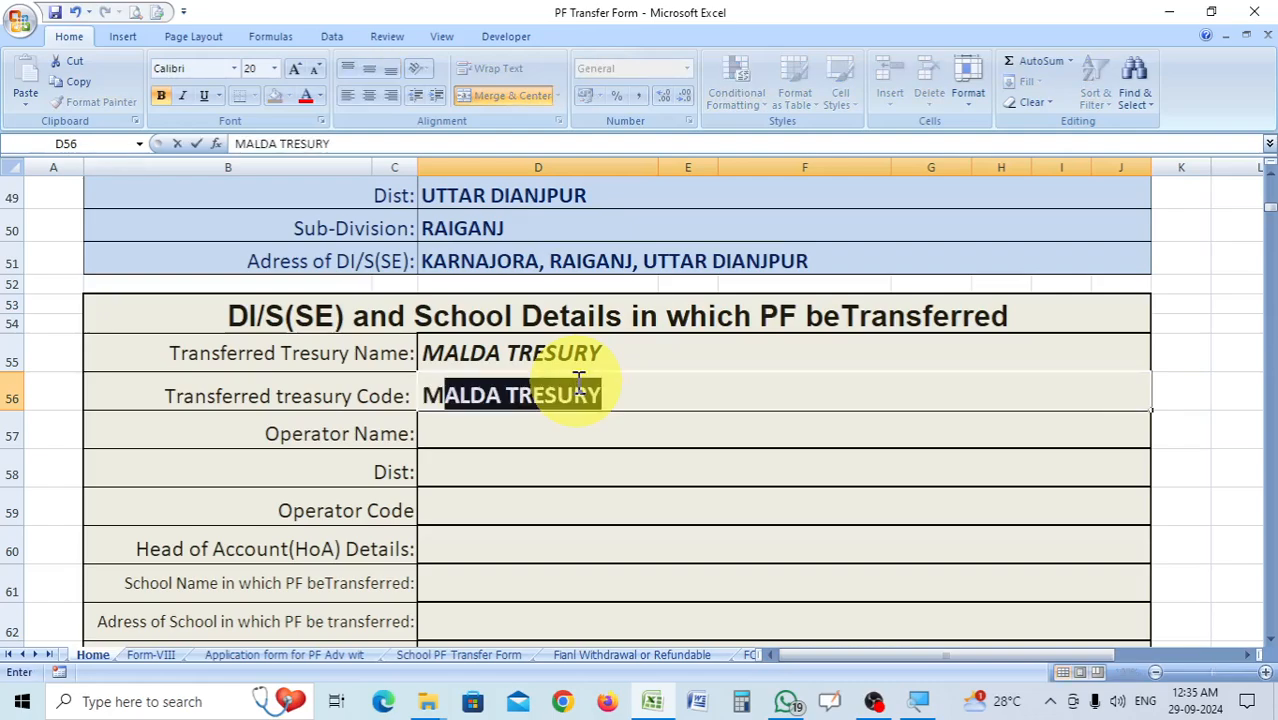
type("LD")
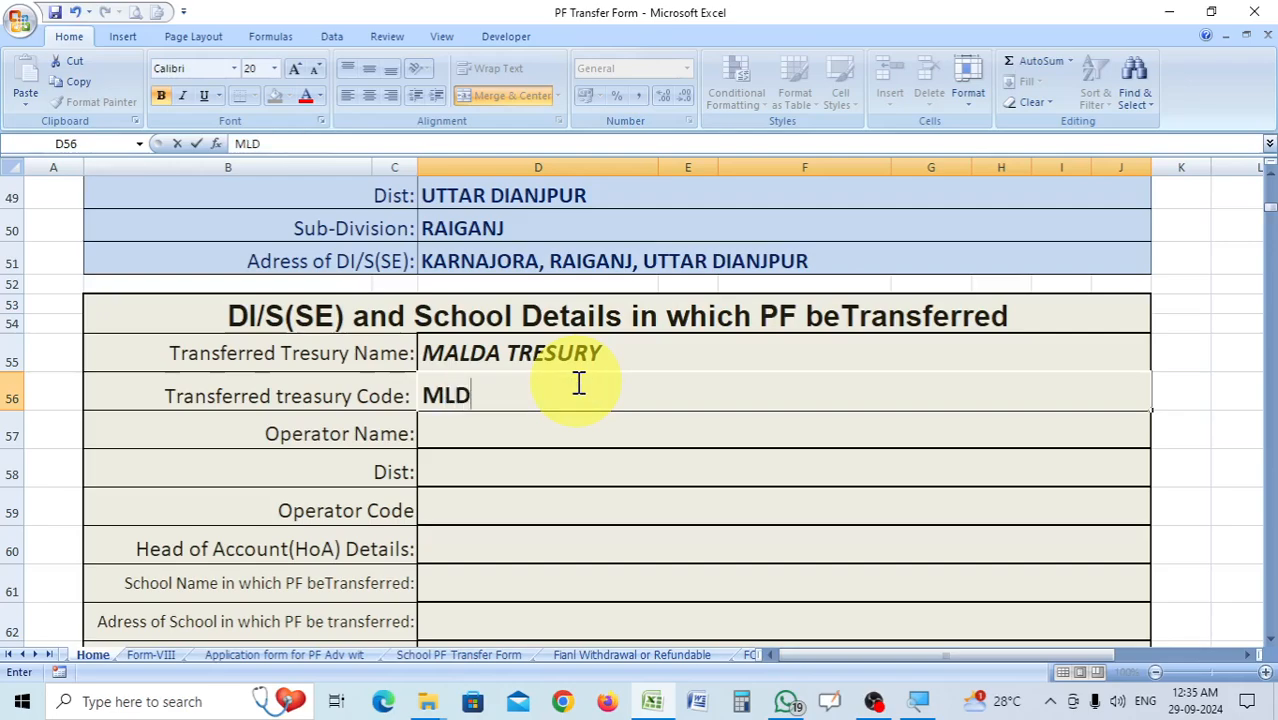
left_click(500, 433)
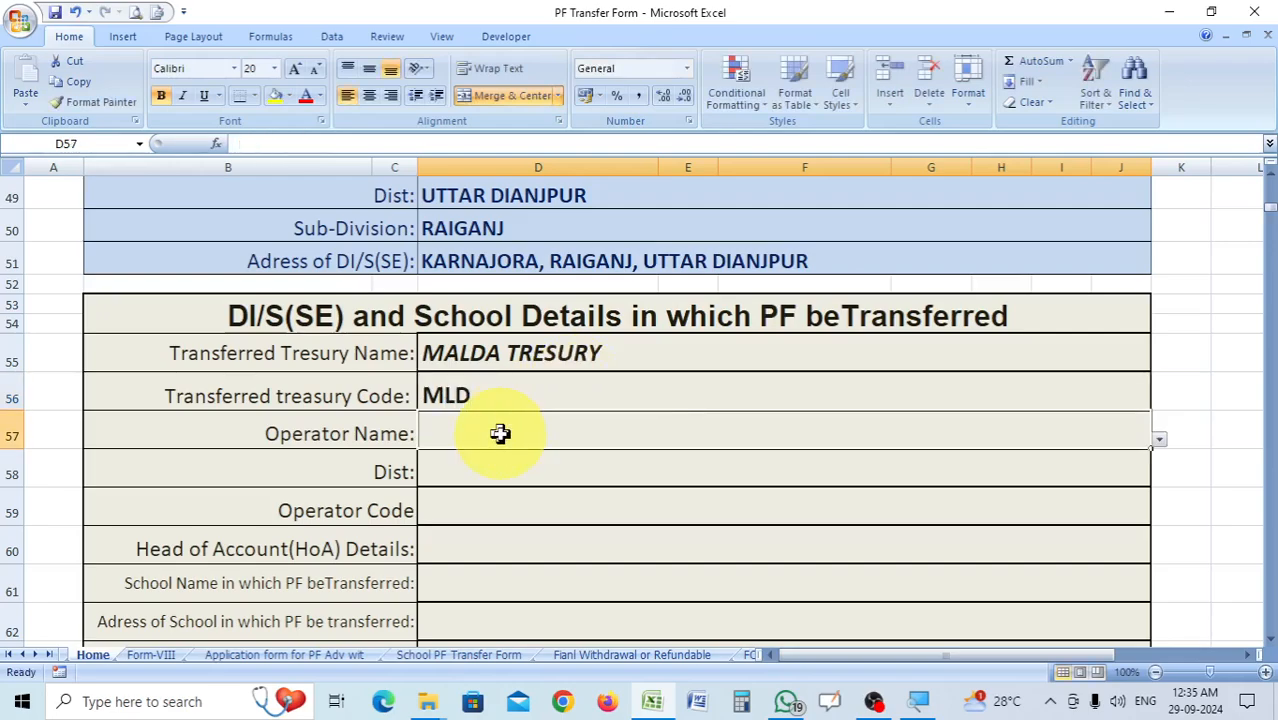
left_click(1159, 440)
left_click(591, 455)
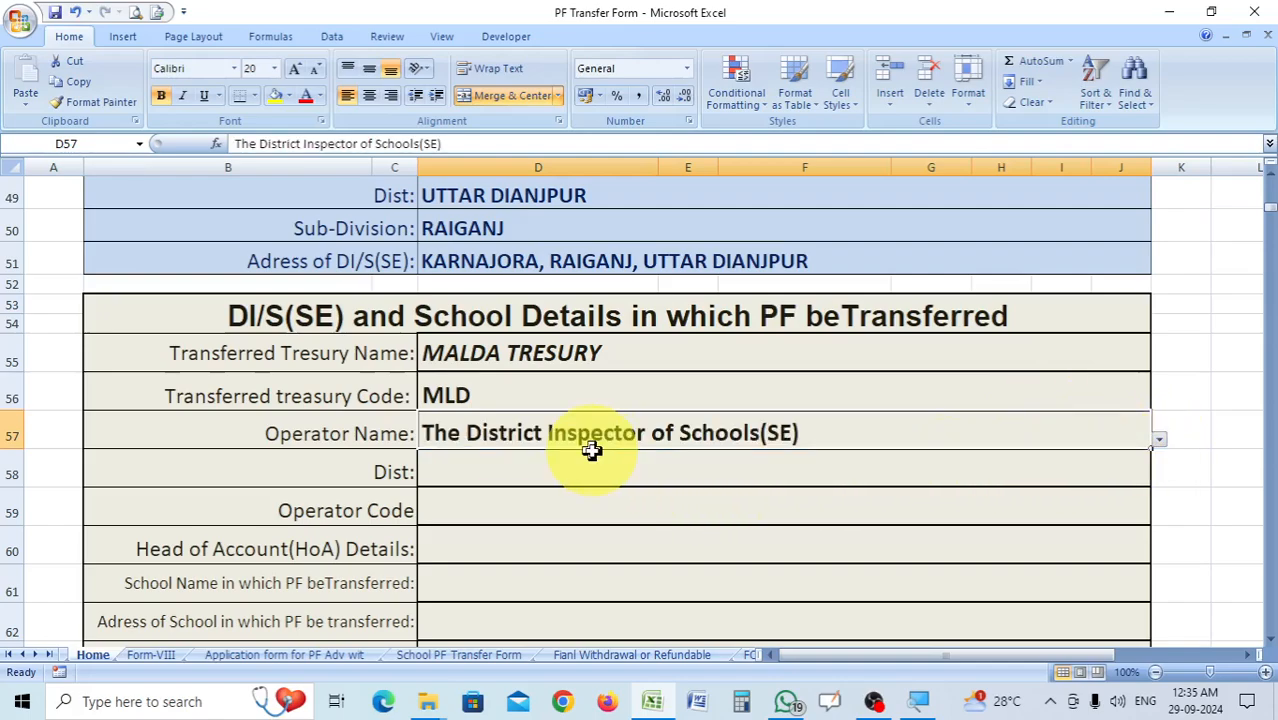
Enter MALDA as the district in cell D58, removing the autocompleted word TRESURY.
scroll(827, 422, "down", 1)
left_click(522, 374)
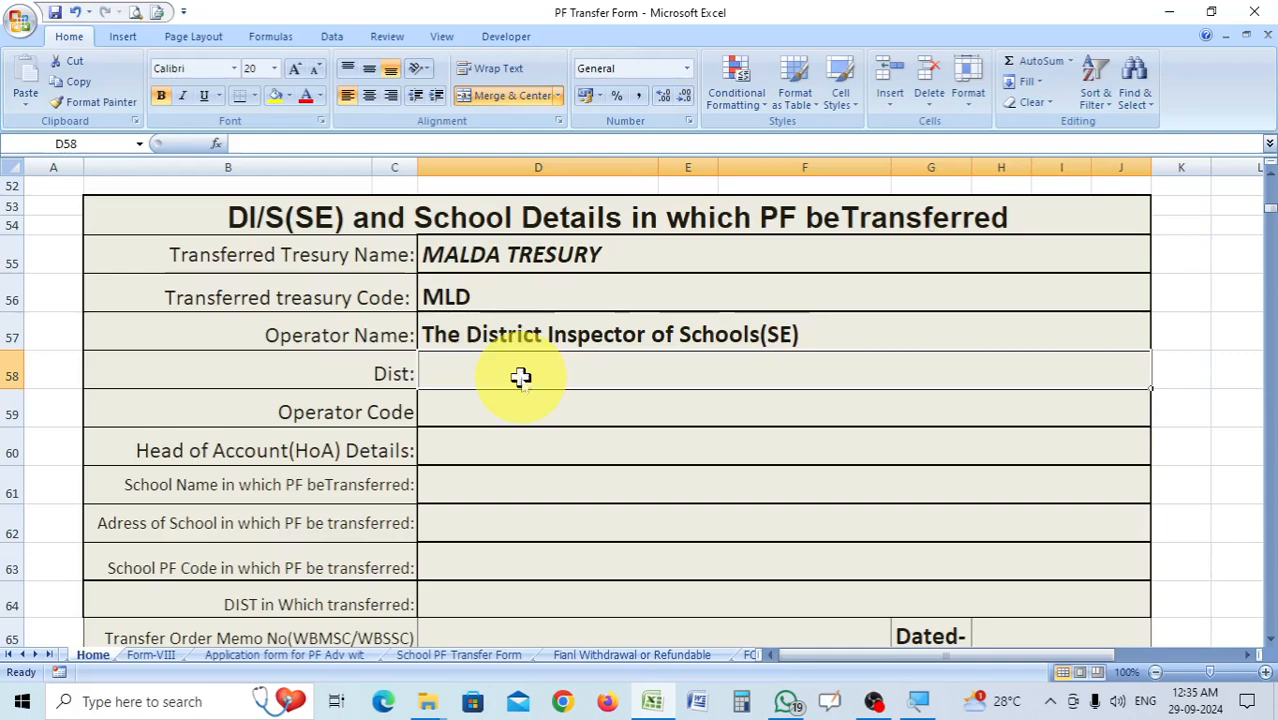
type("MALDA")
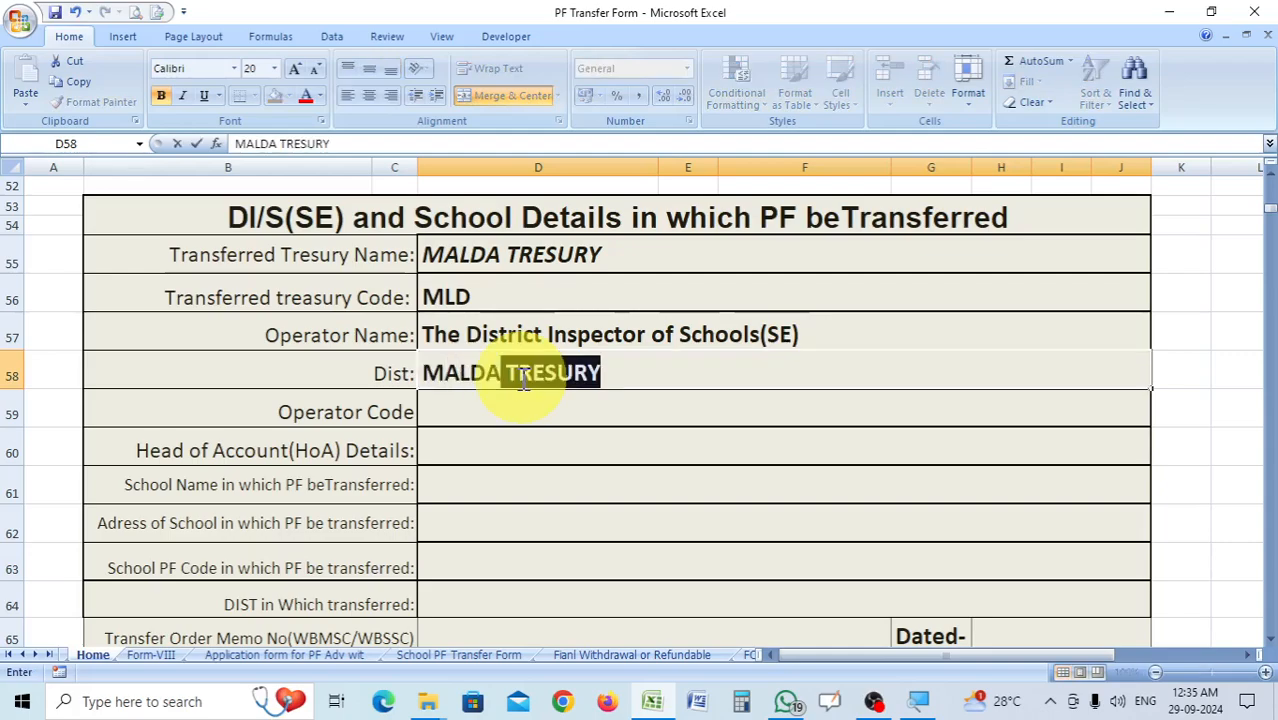
key("Return")
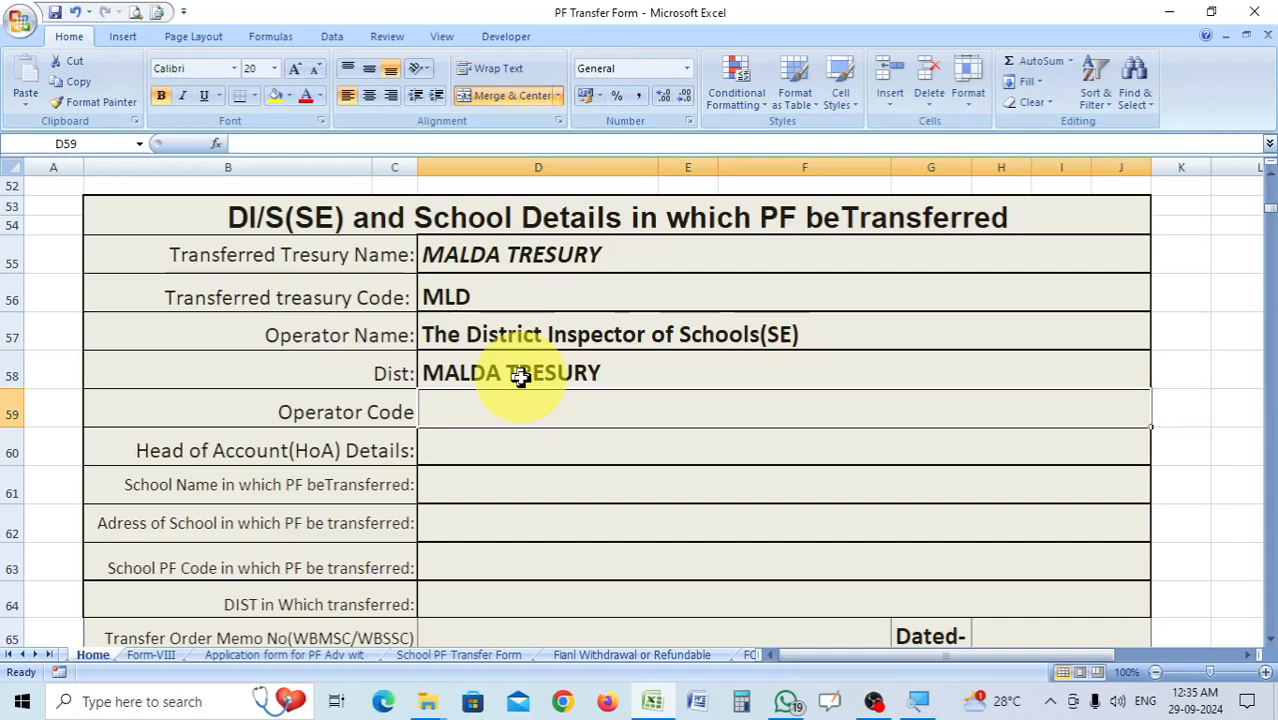
double_click(655, 370)
key("BackSpace")
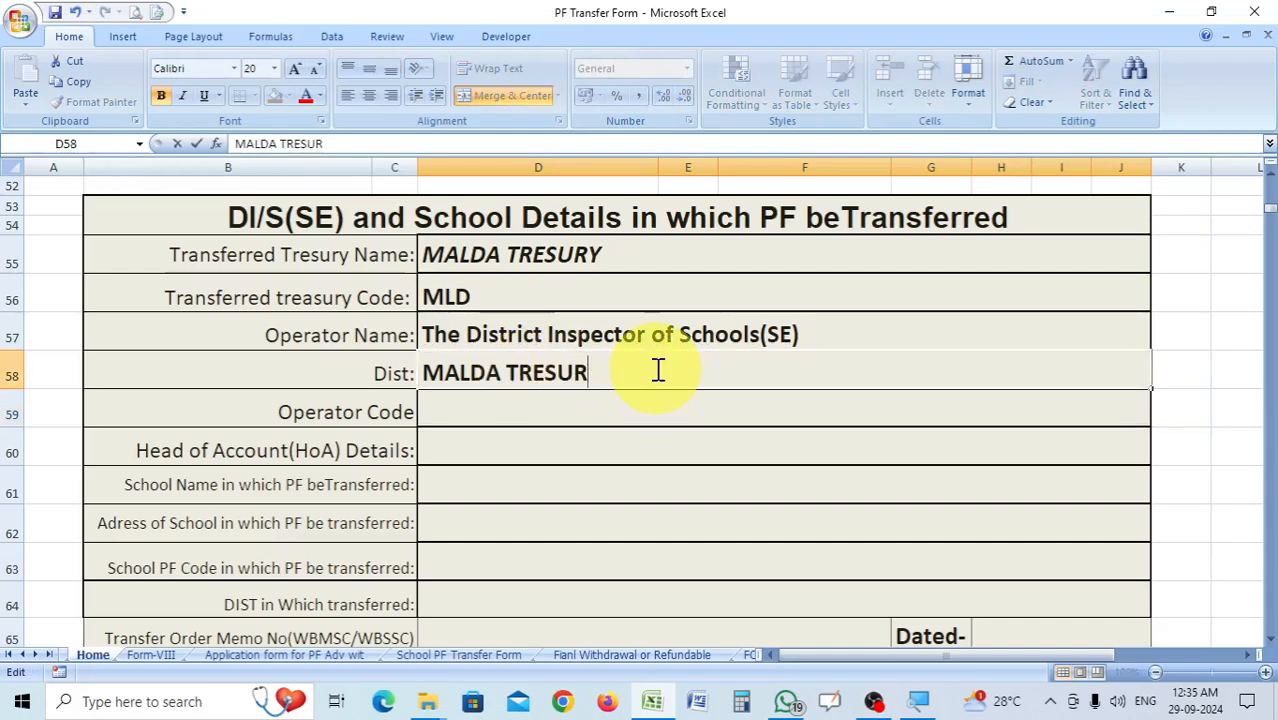
key("BackSpace")
key("BackSpace")
key("BackSpace")
key("BackSpace")
key("BackSpace")
key("BackSpace")
key("BackSpace")
Enter 9999 as the Operator Code in cell D59 of the transferred-to section.
left_click(530, 413)
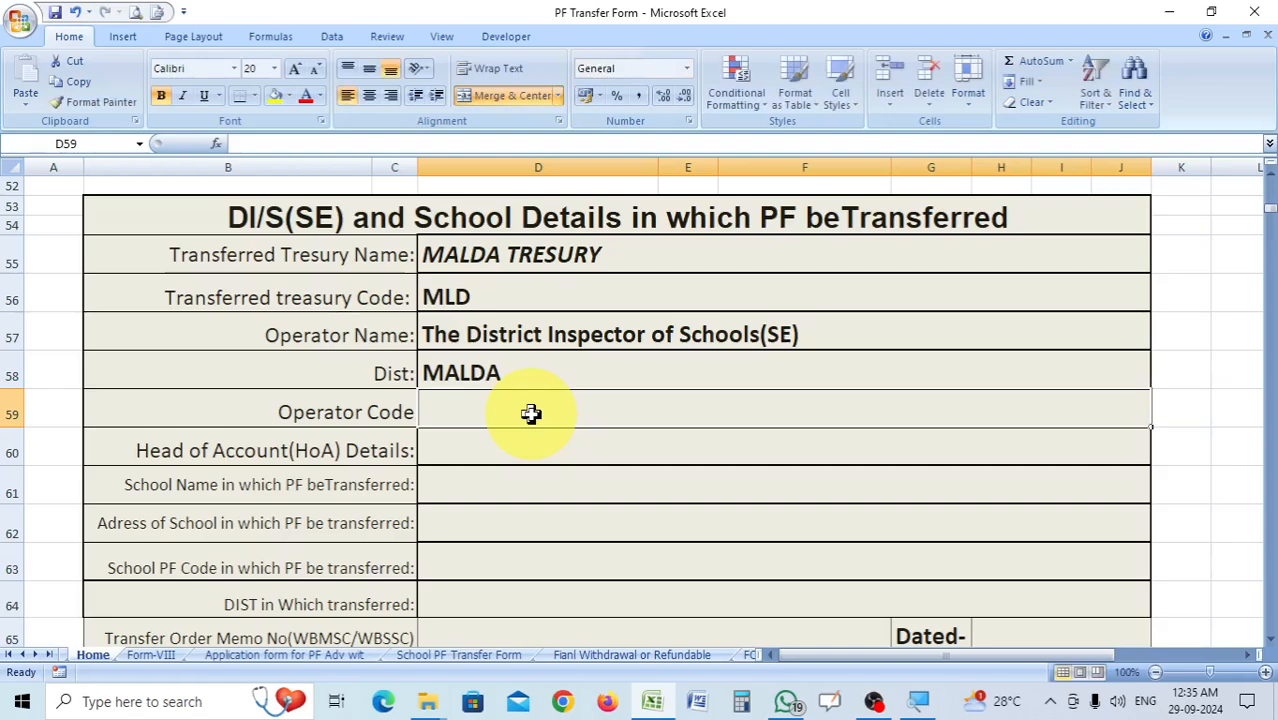
type("9999")
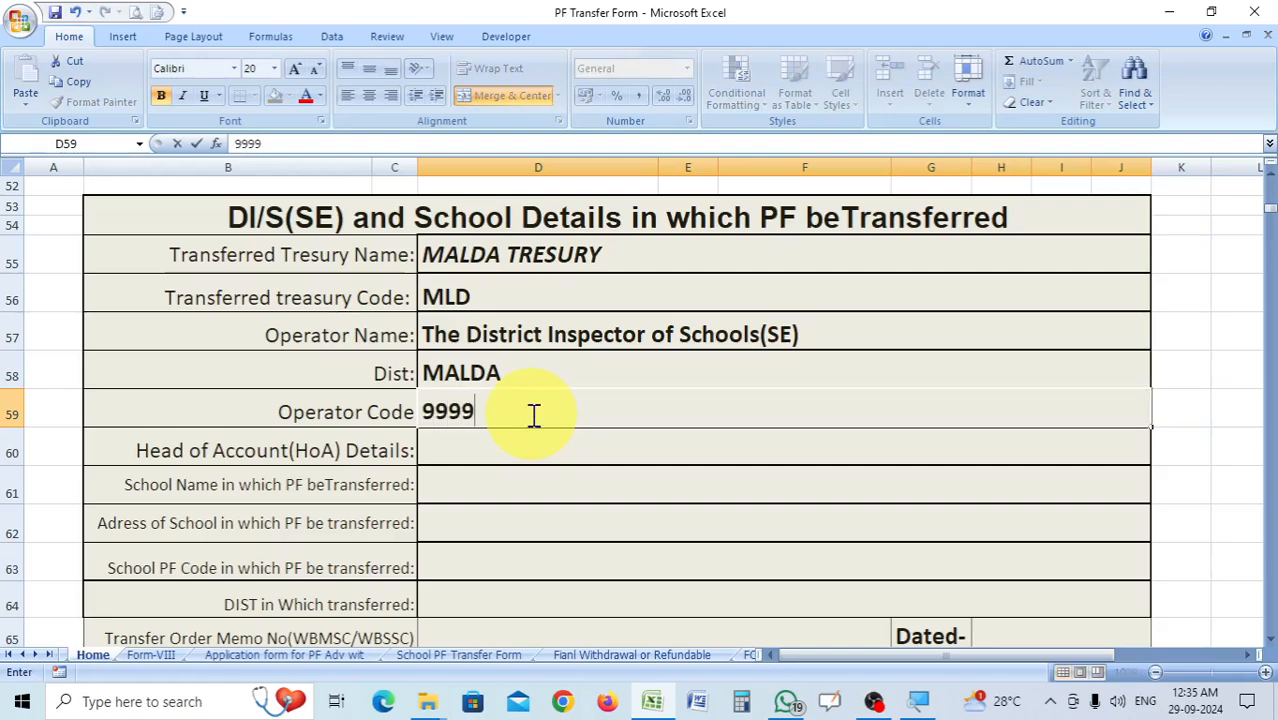
left_click(535, 456)
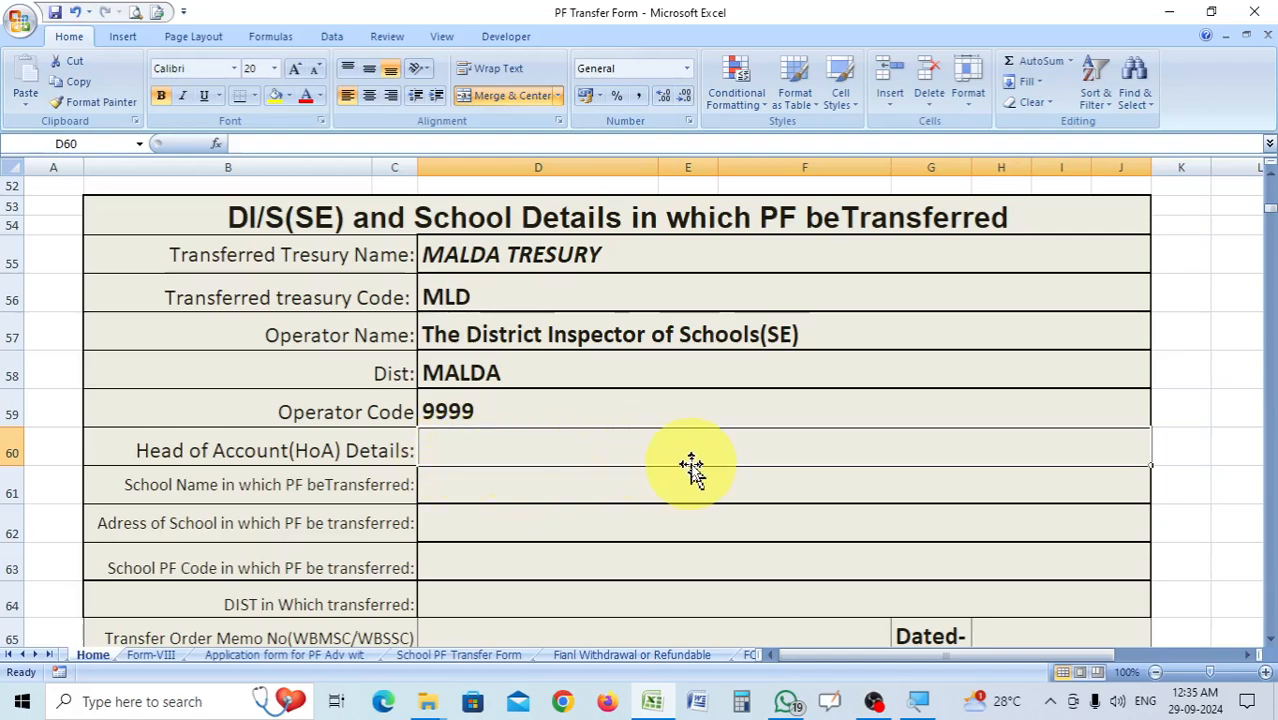
Enter NAYATULI HIGH MADRASAH(H.S) in cell D61 as the name of the school in which the PF is transferred.
scroll(690, 470, "down", 1)
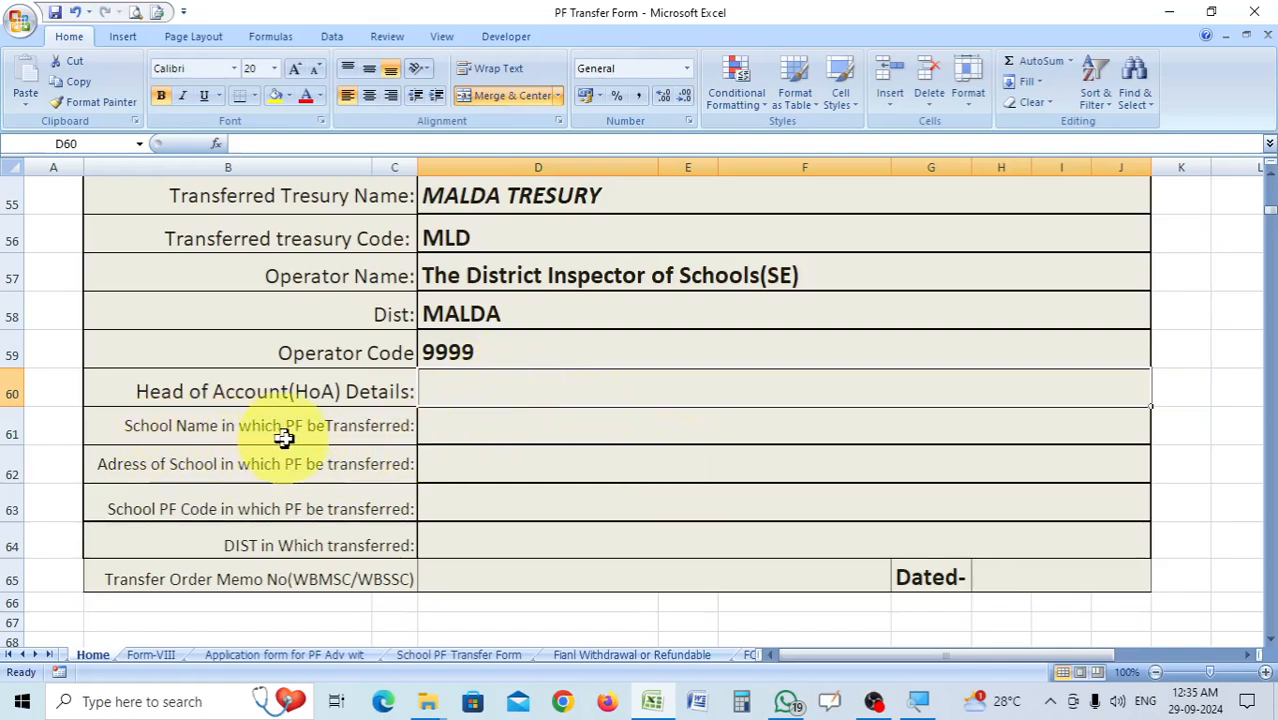
left_click(515, 430)
type("NA")
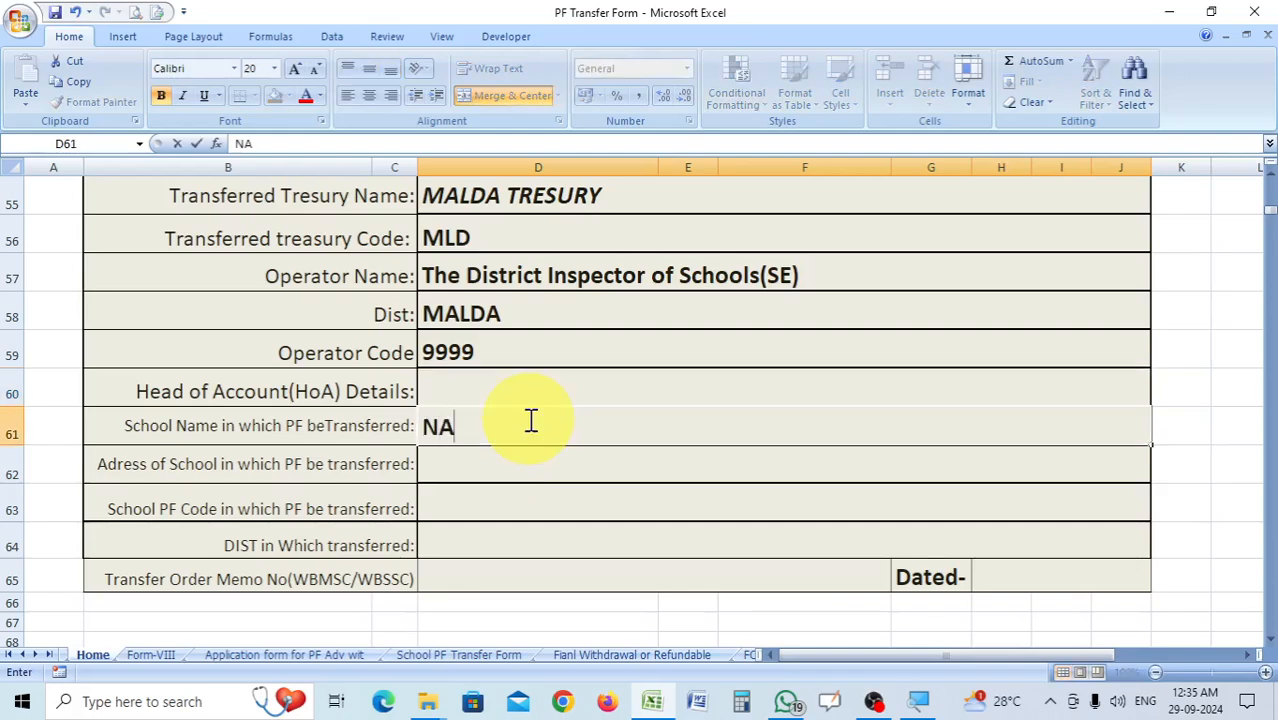
type("YATU")
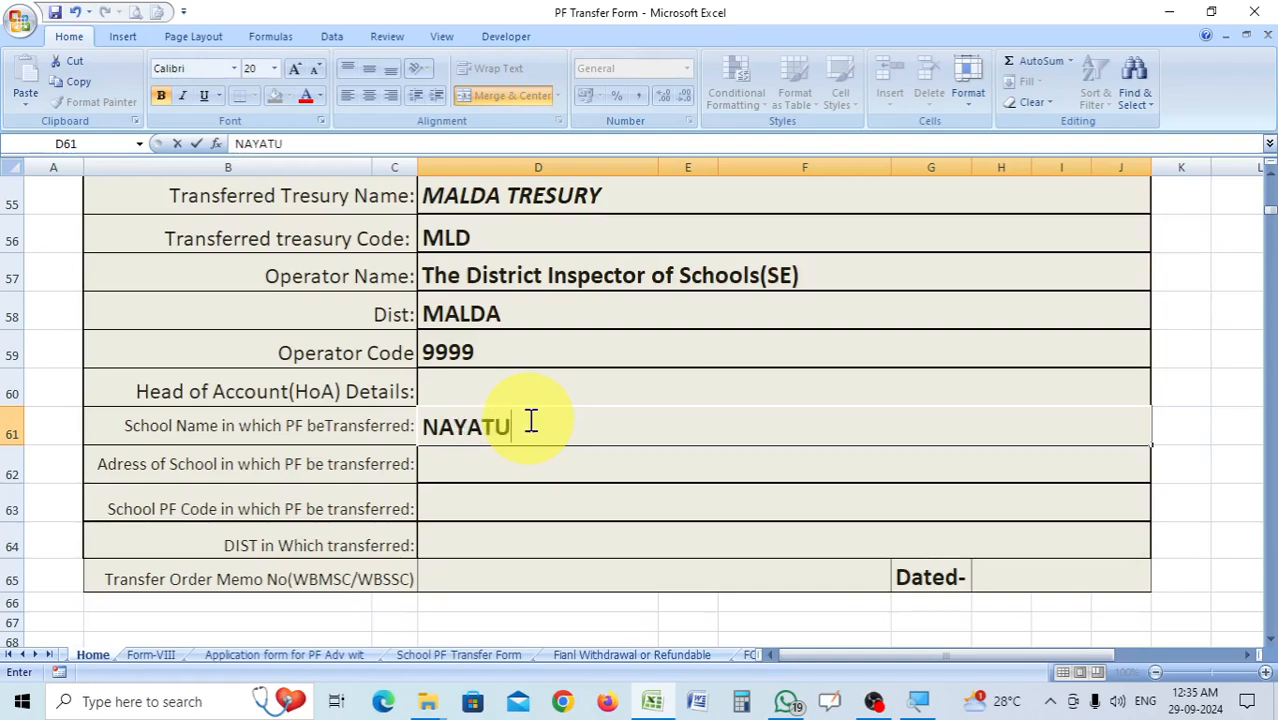
type("LI MA")
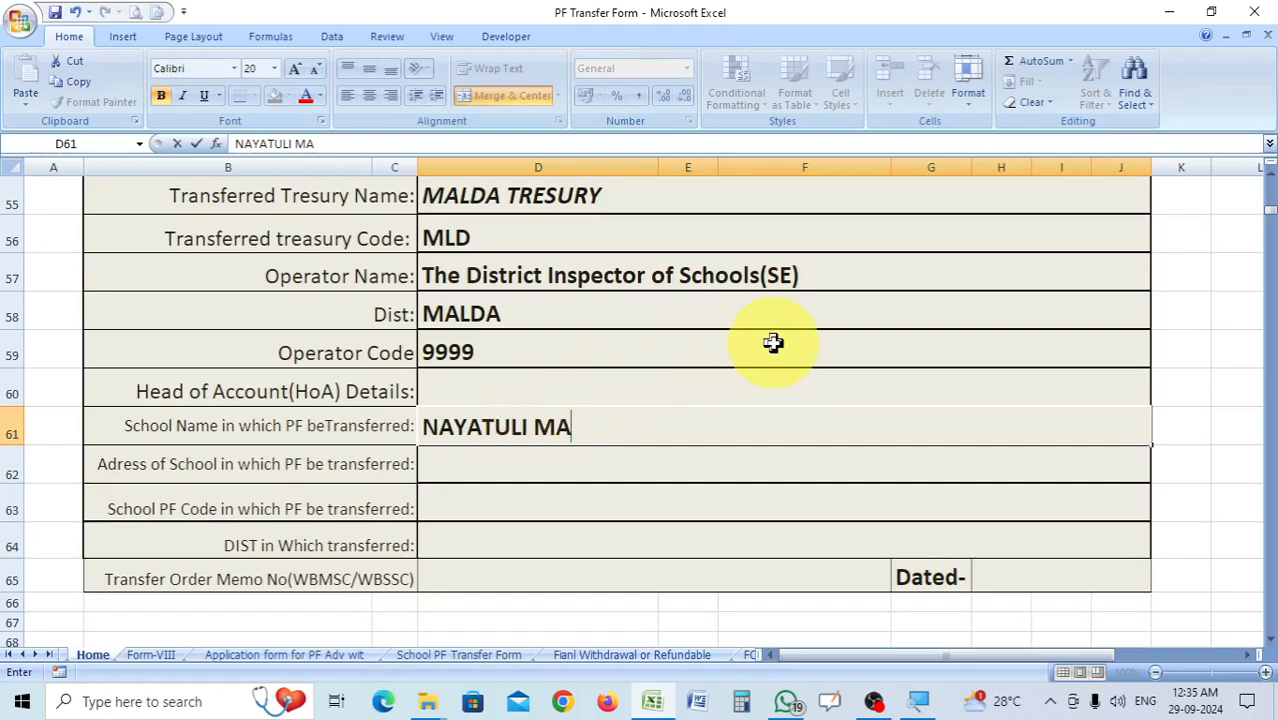
key("BackSpace")
key("BackSpace")
type("HIGH M")
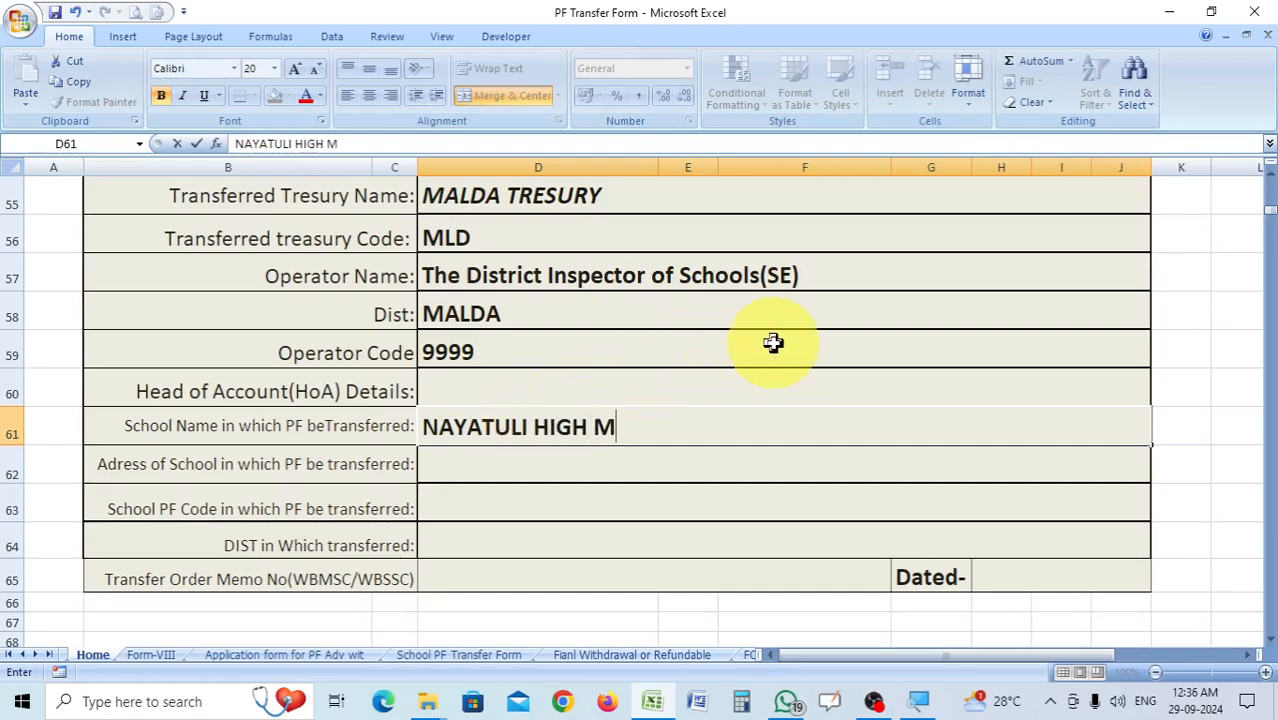
type("ADRASAH")
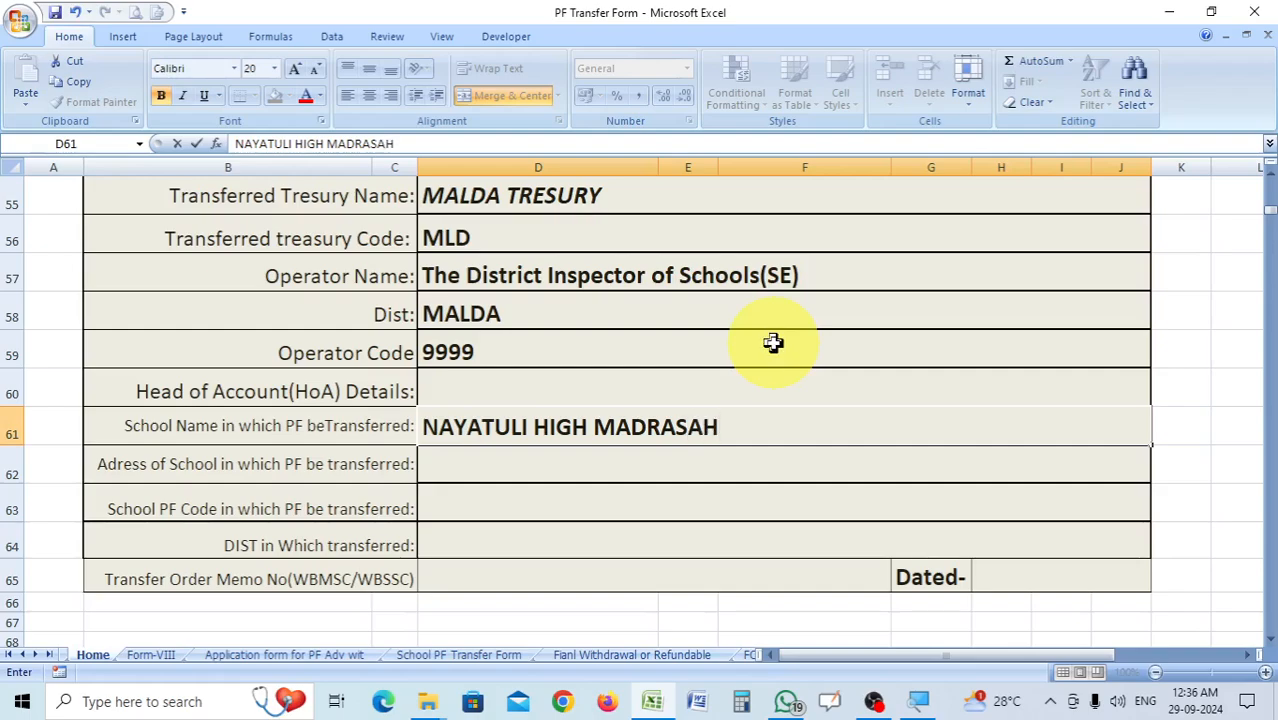
type("(H.S)")
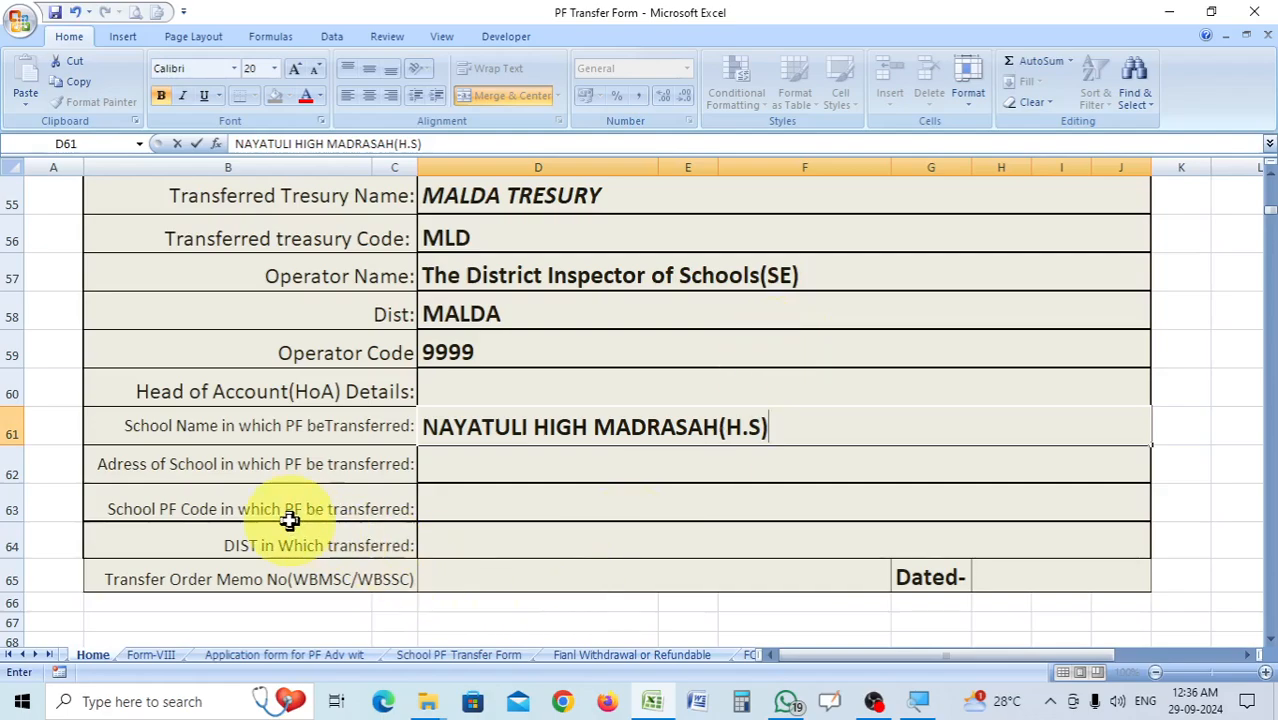
Fill in the receiving school's address in cell D62 and enter 92 as its PF code in D63.
left_click(499, 460)
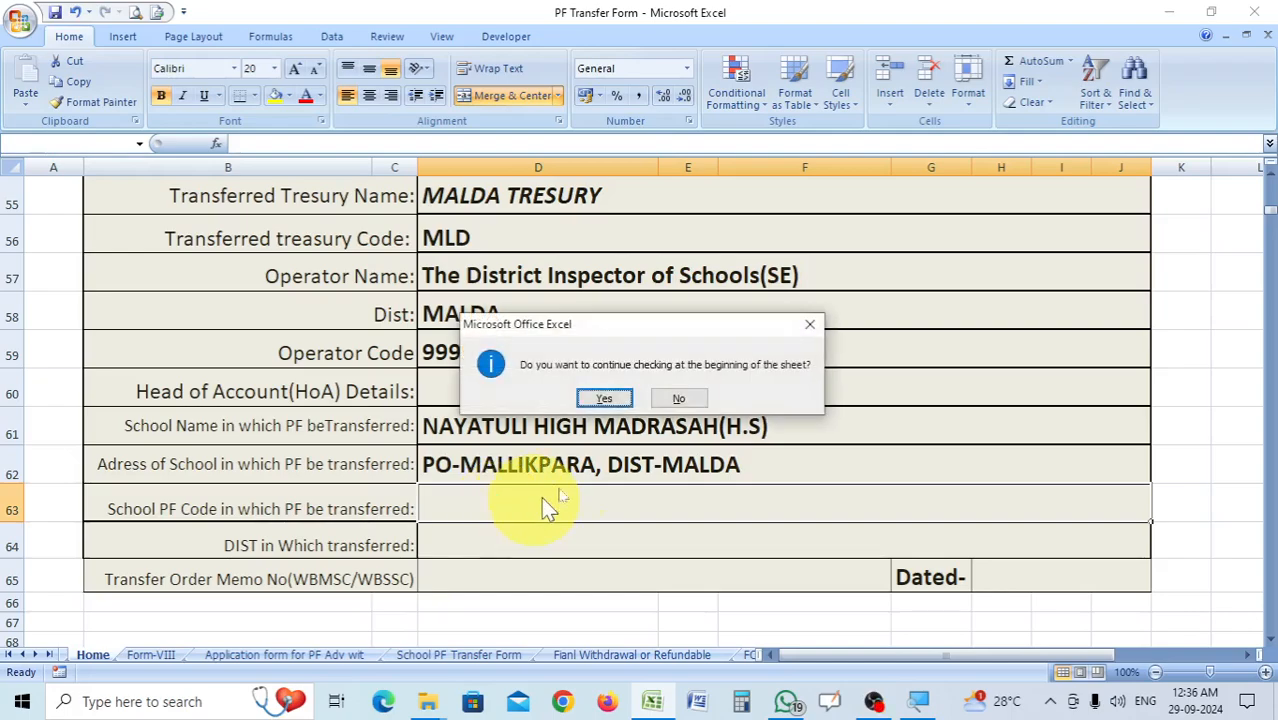
left_click(595, 476)
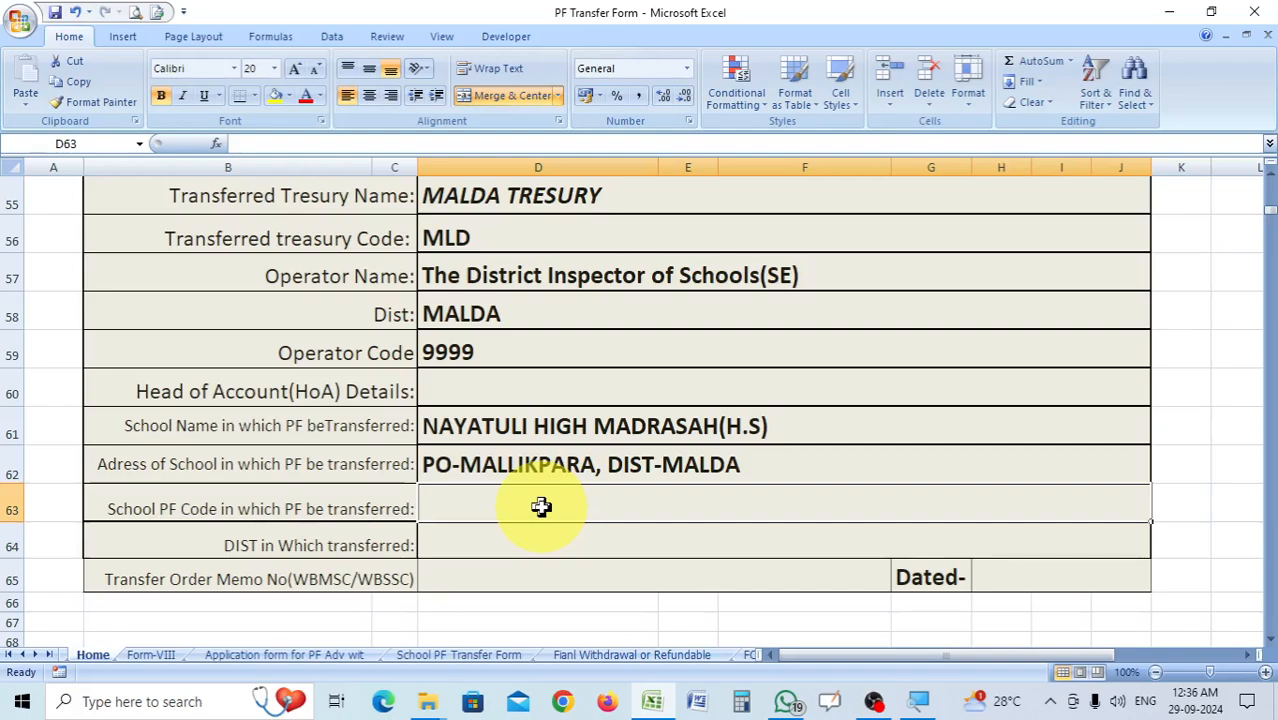
type("92")
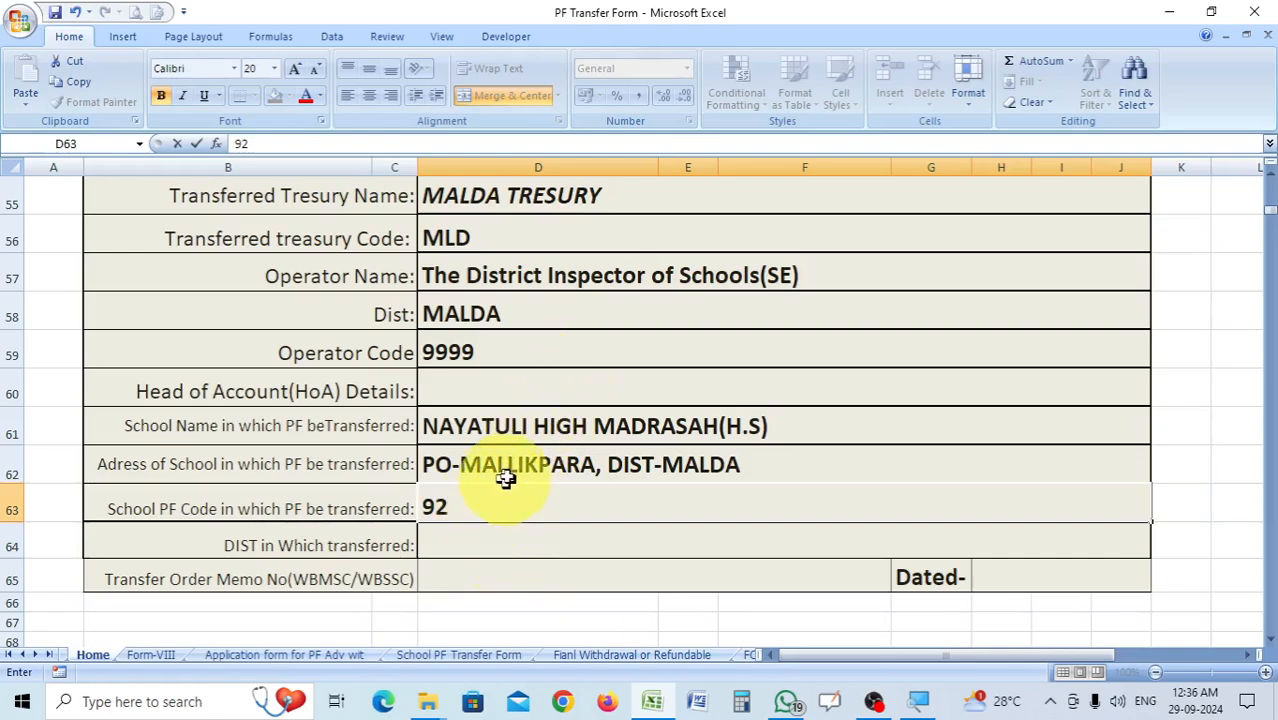
Enter MALDA as the district in which the PF is transferred in cell D64.
left_click(467, 542)
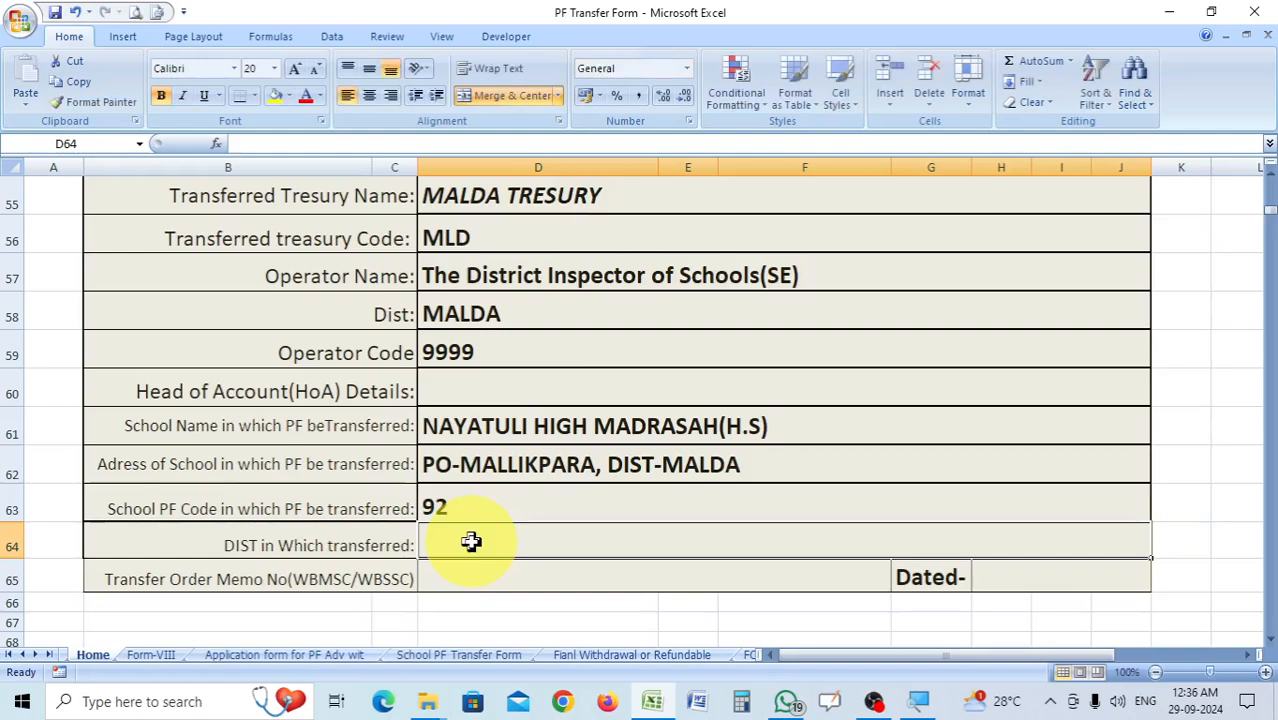
type("MALDA")
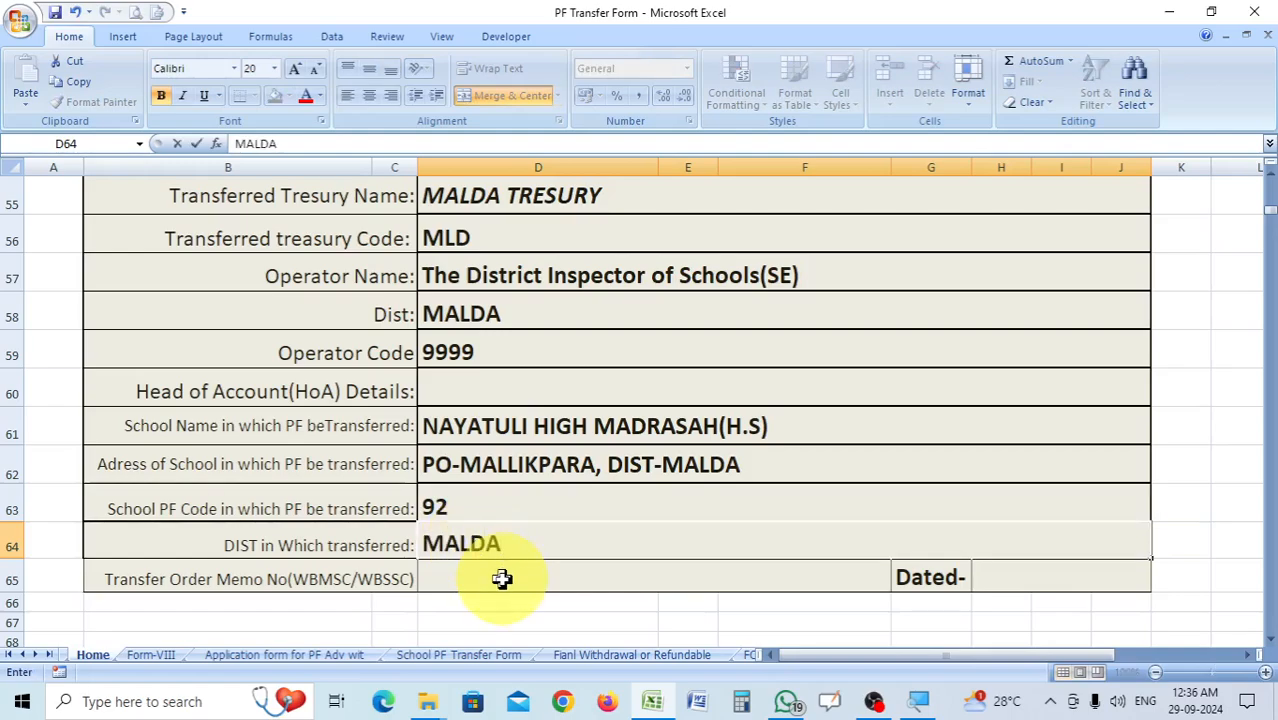
left_click(501, 580)
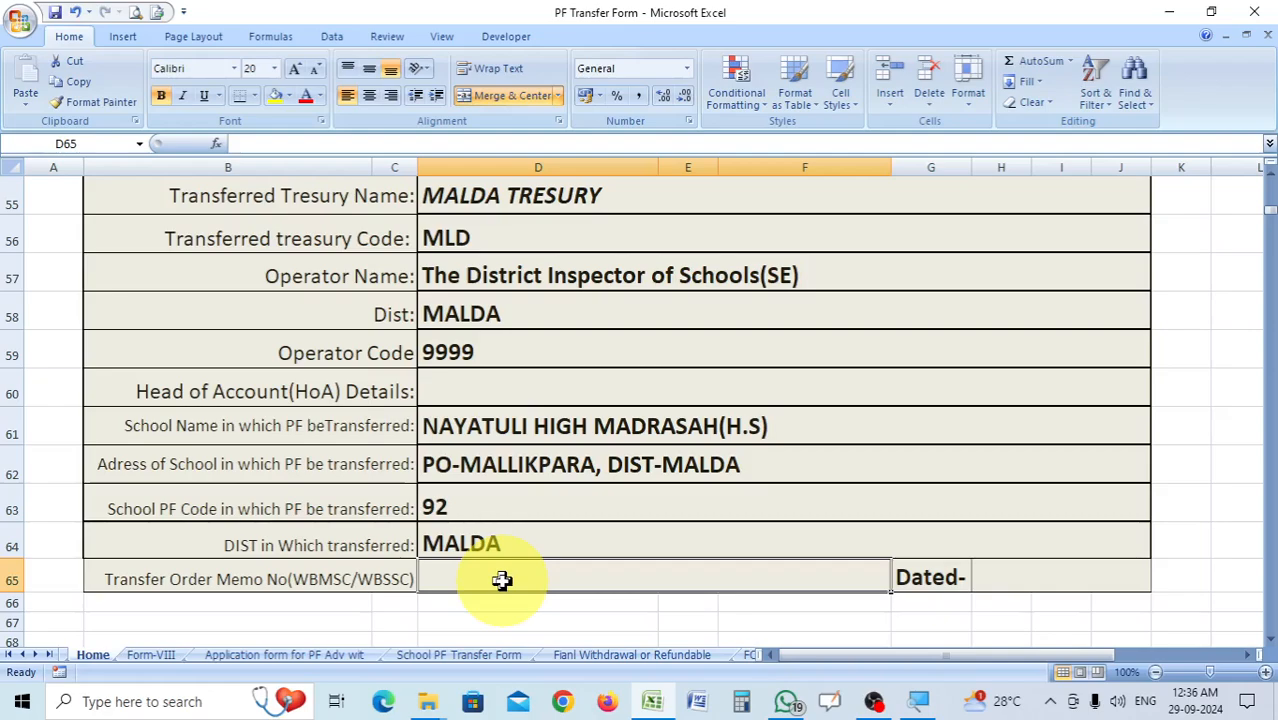
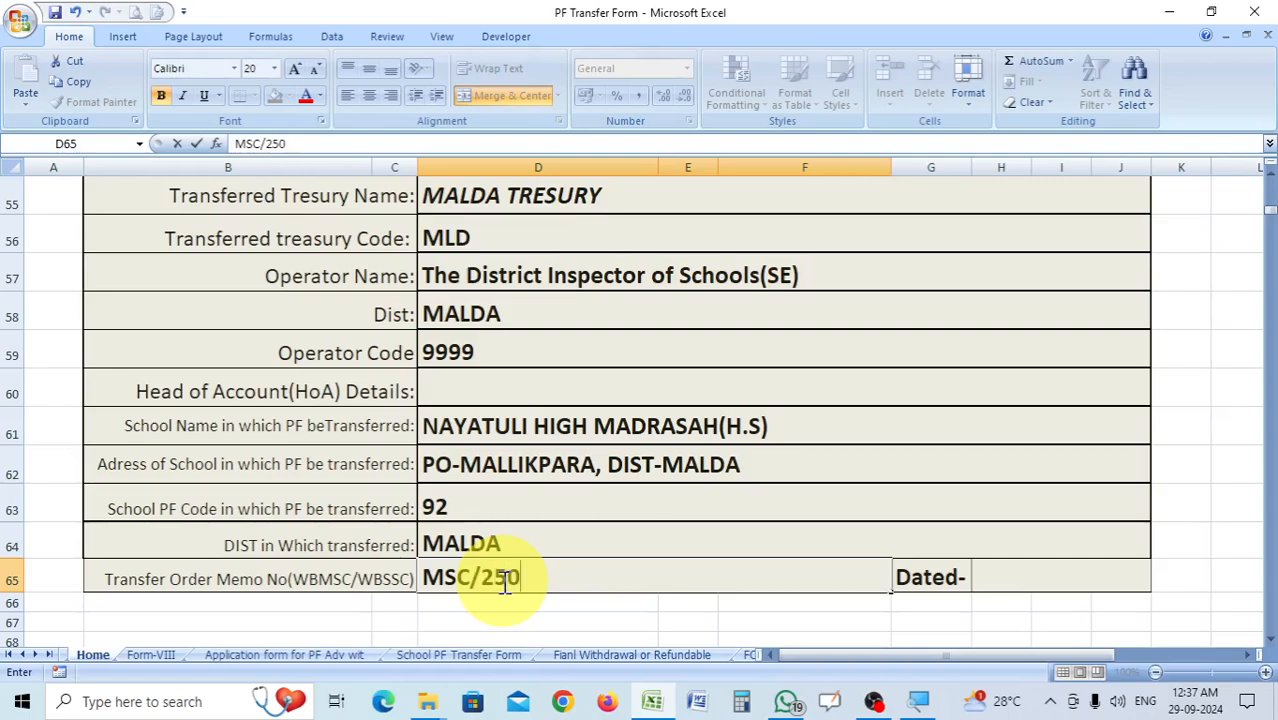
left_click(1023, 577)
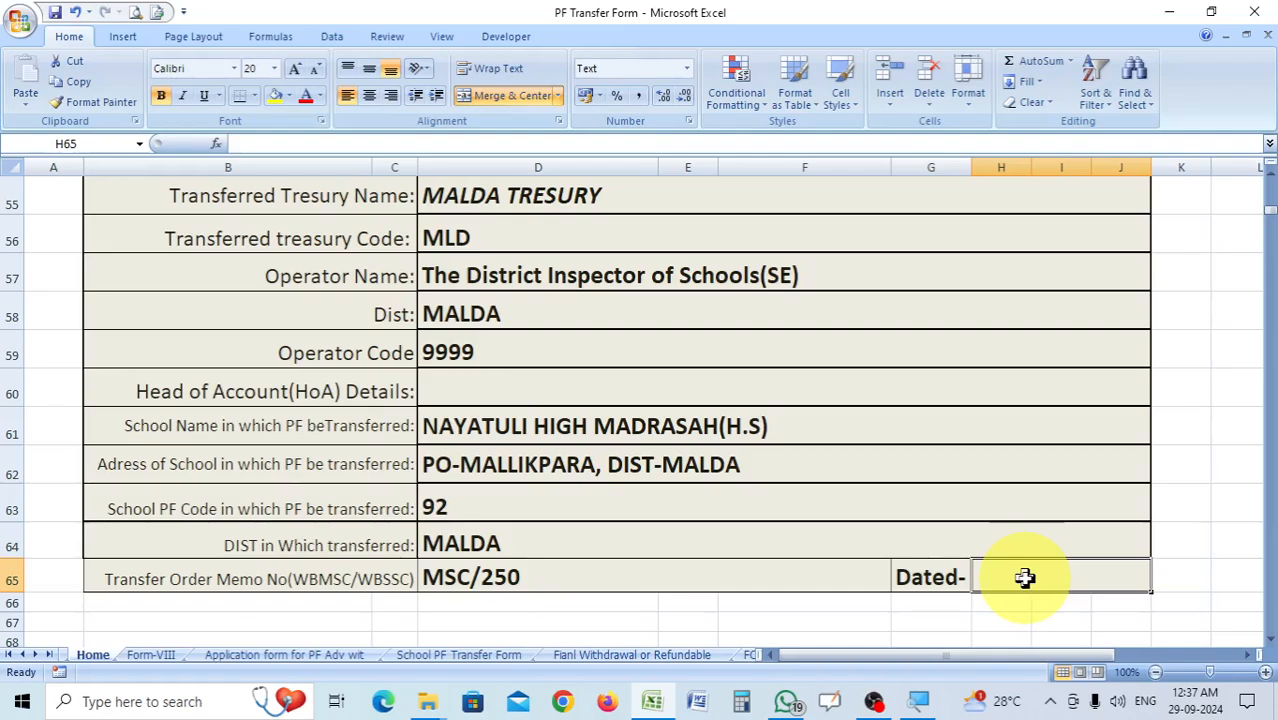
type("11")
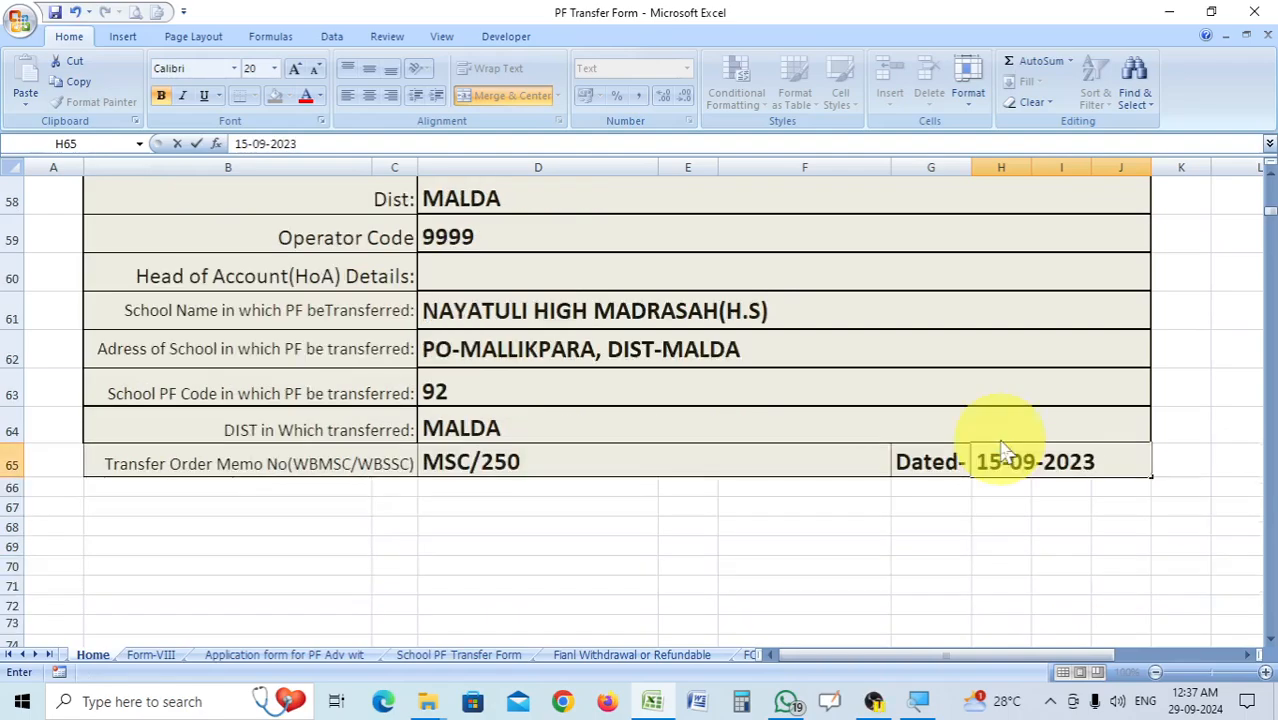
key("F7")
left_click(643, 392)
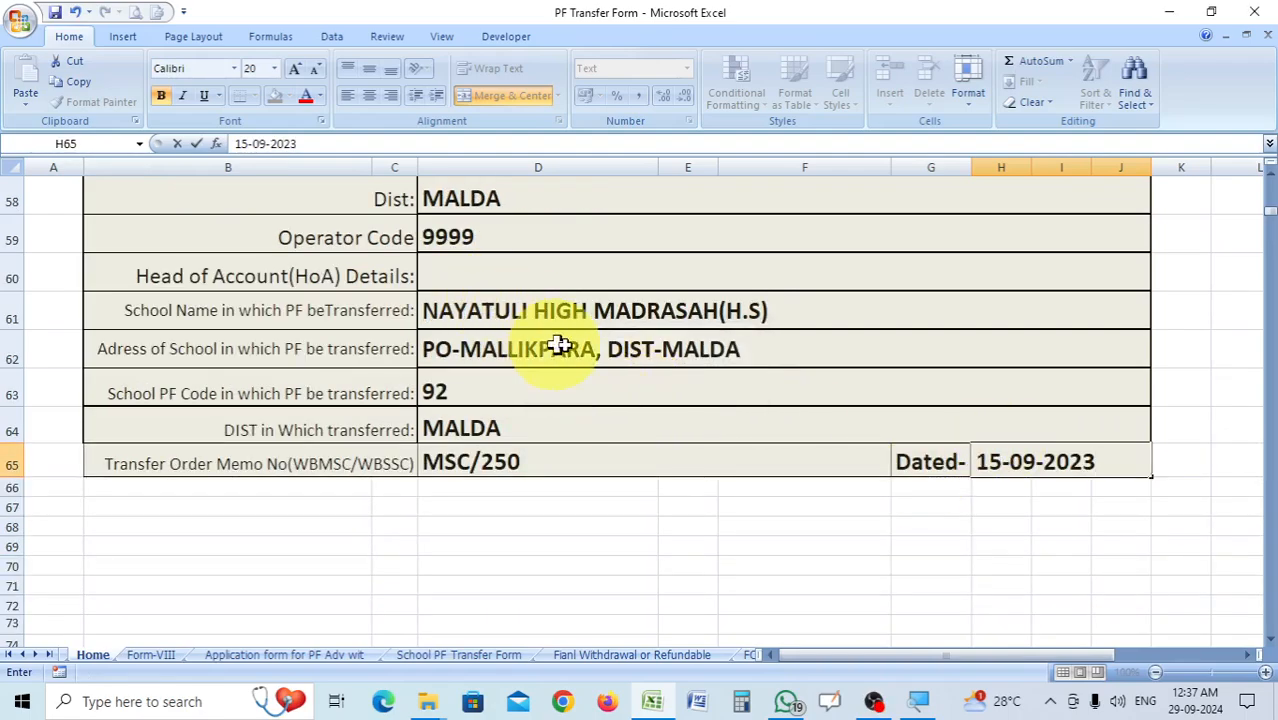
Review the filled-in Home sheet from the financial year details down to the transferred-to section, dismissing the spelling check.
scroll(927, 470, "up", 1)
scroll(927, 467, "up", 15)
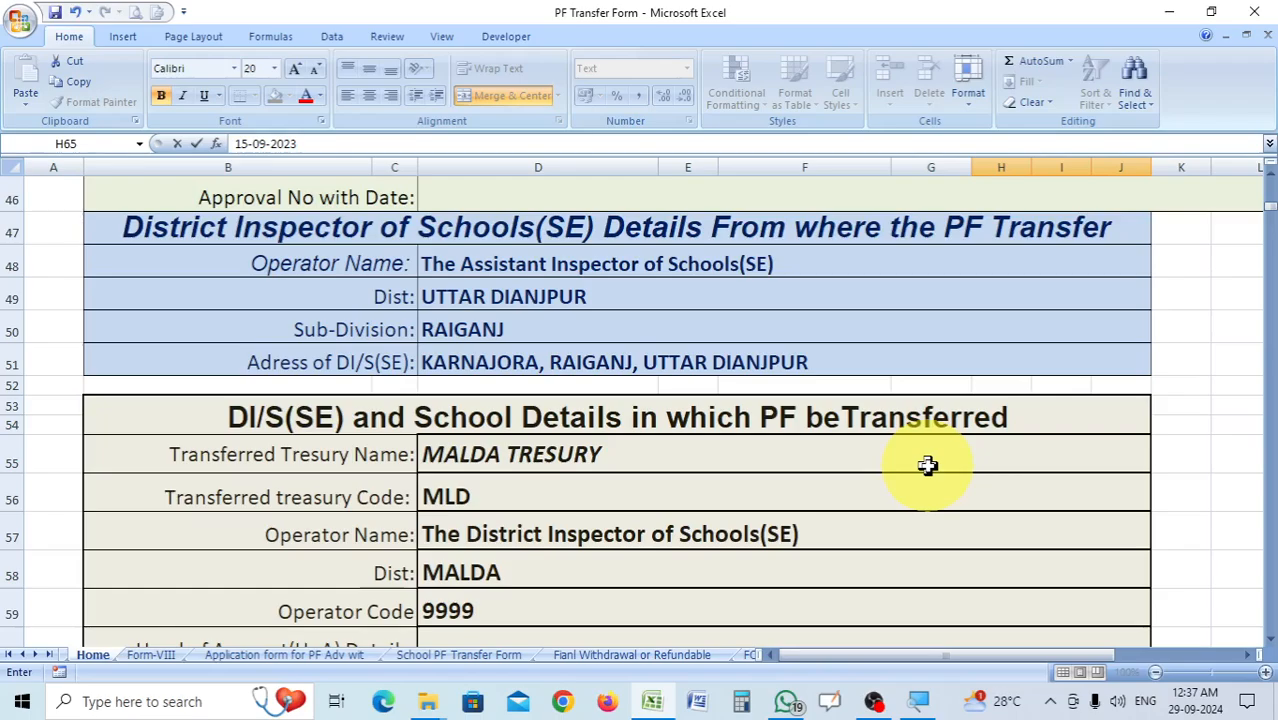
scroll(927, 467, "up", 3)
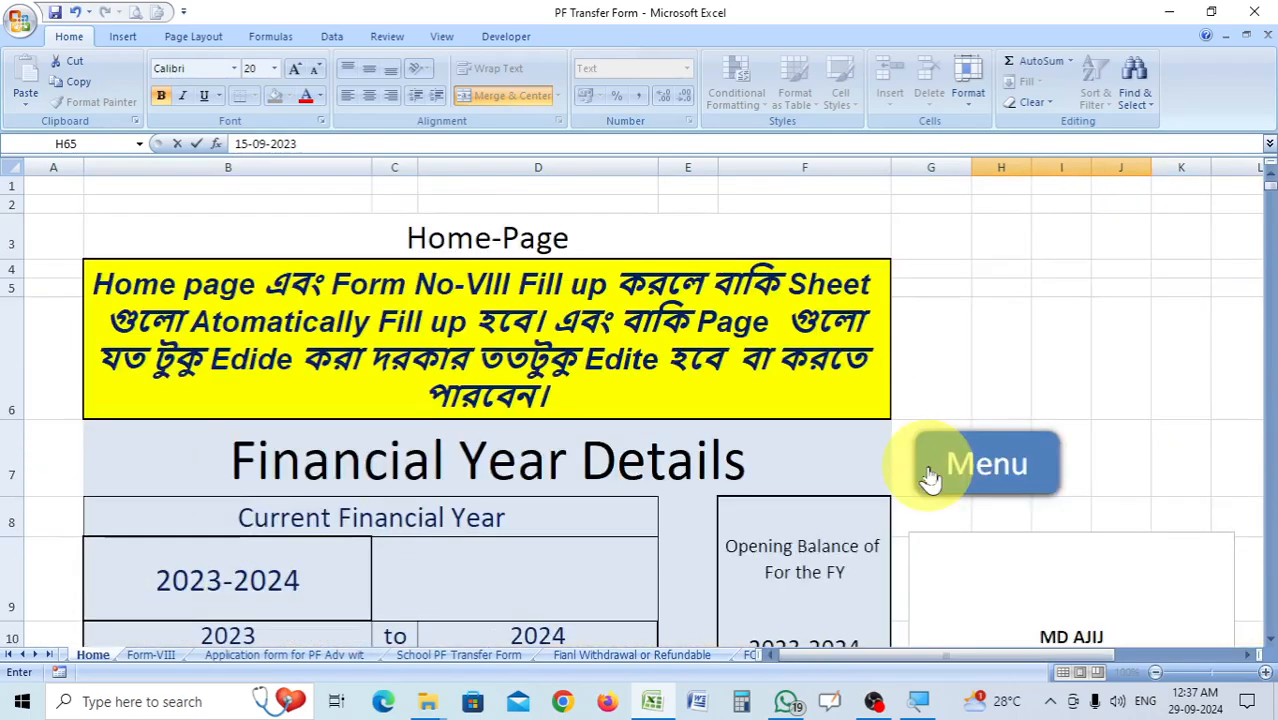
scroll(927, 480, "down", 1)
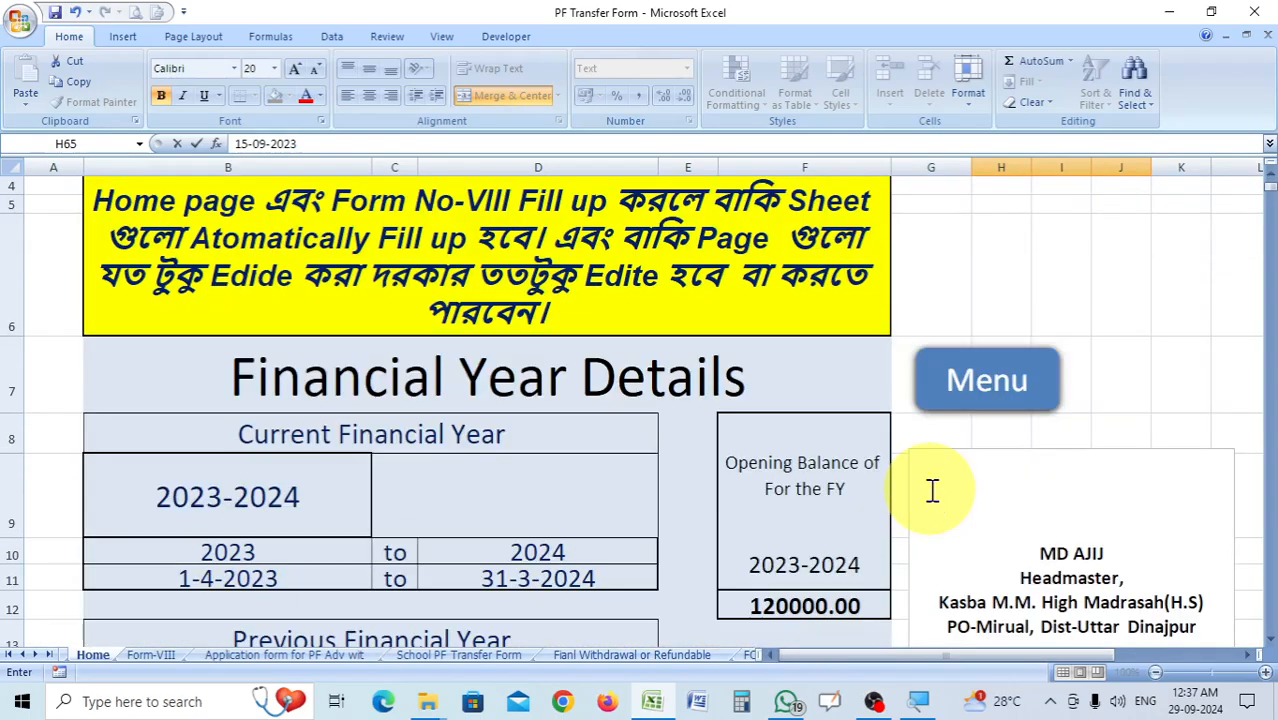
scroll(915, 495, "up", 1)
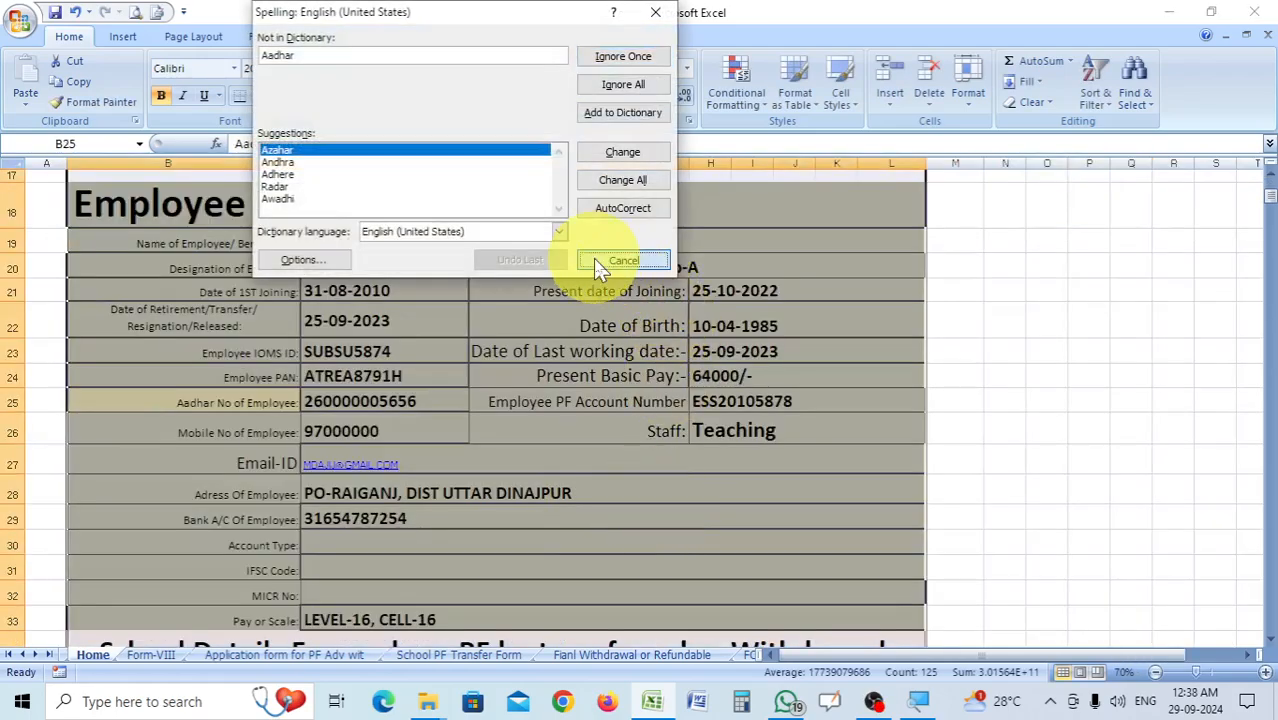
left_click(600, 257)
scroll(550, 379, "up", 3)
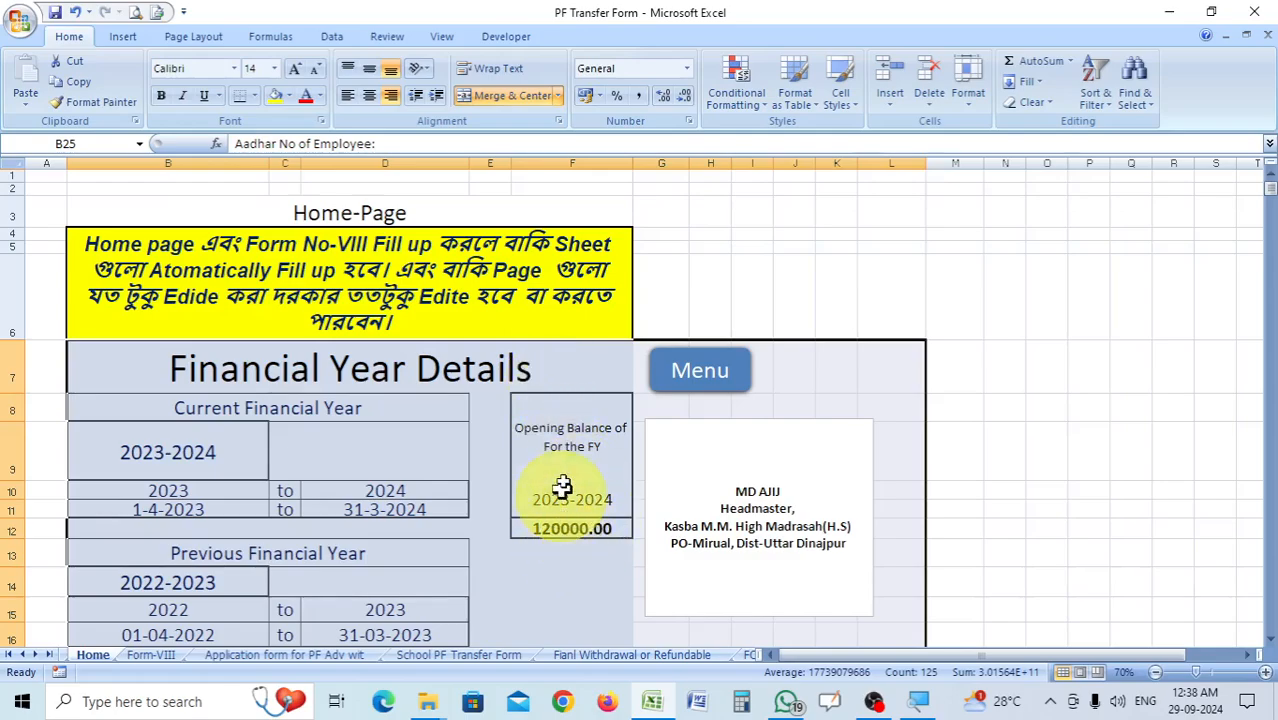
scroll(579, 526, "down", 6)
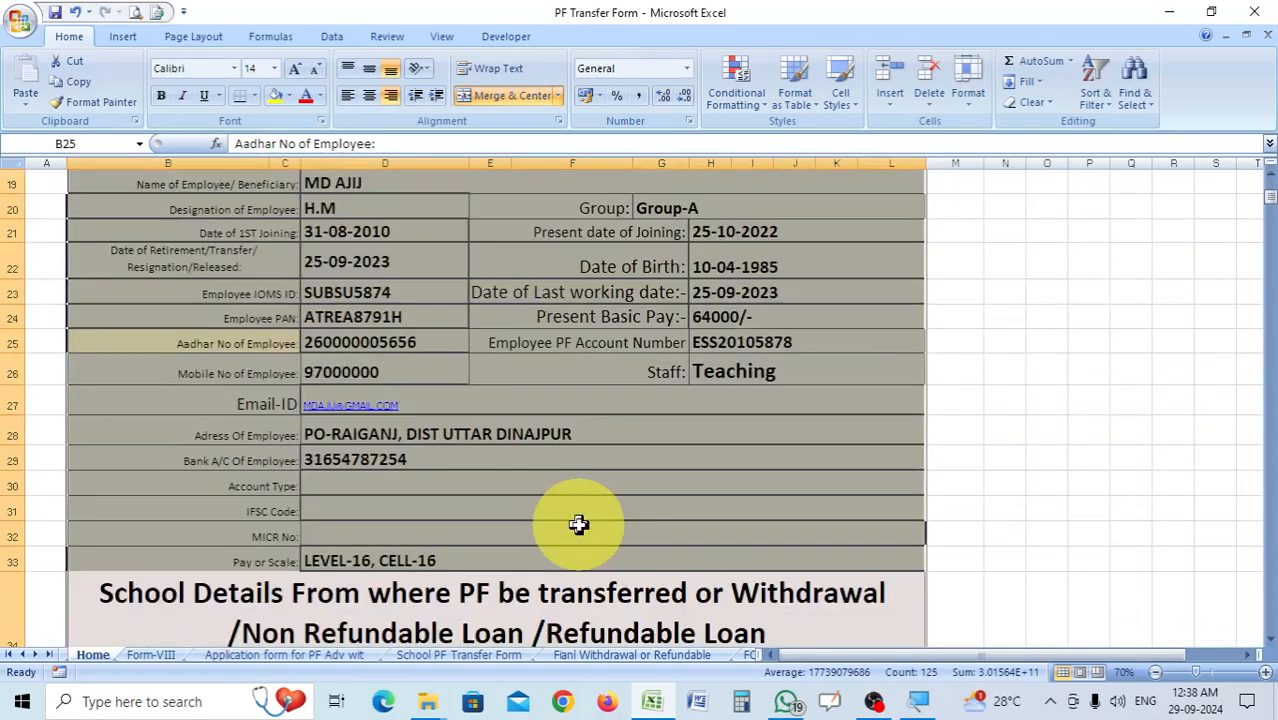
scroll(579, 524, "down", 4)
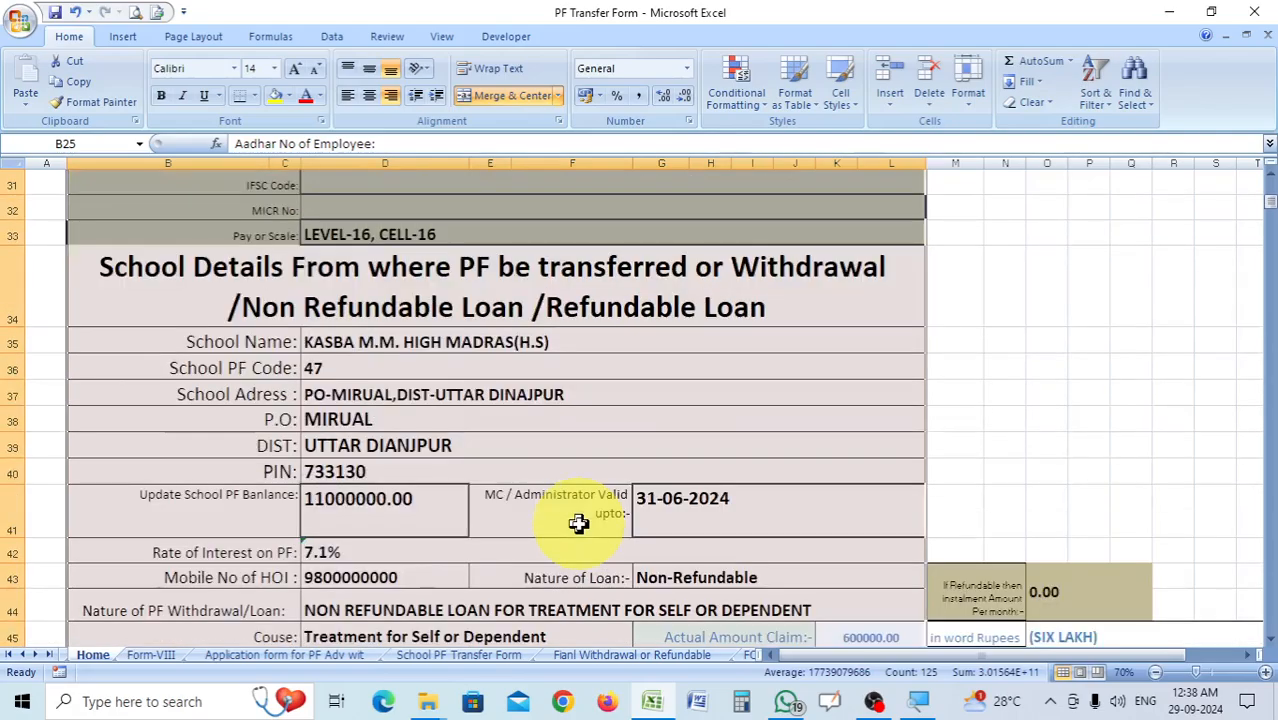
scroll(579, 524, "down", 7)
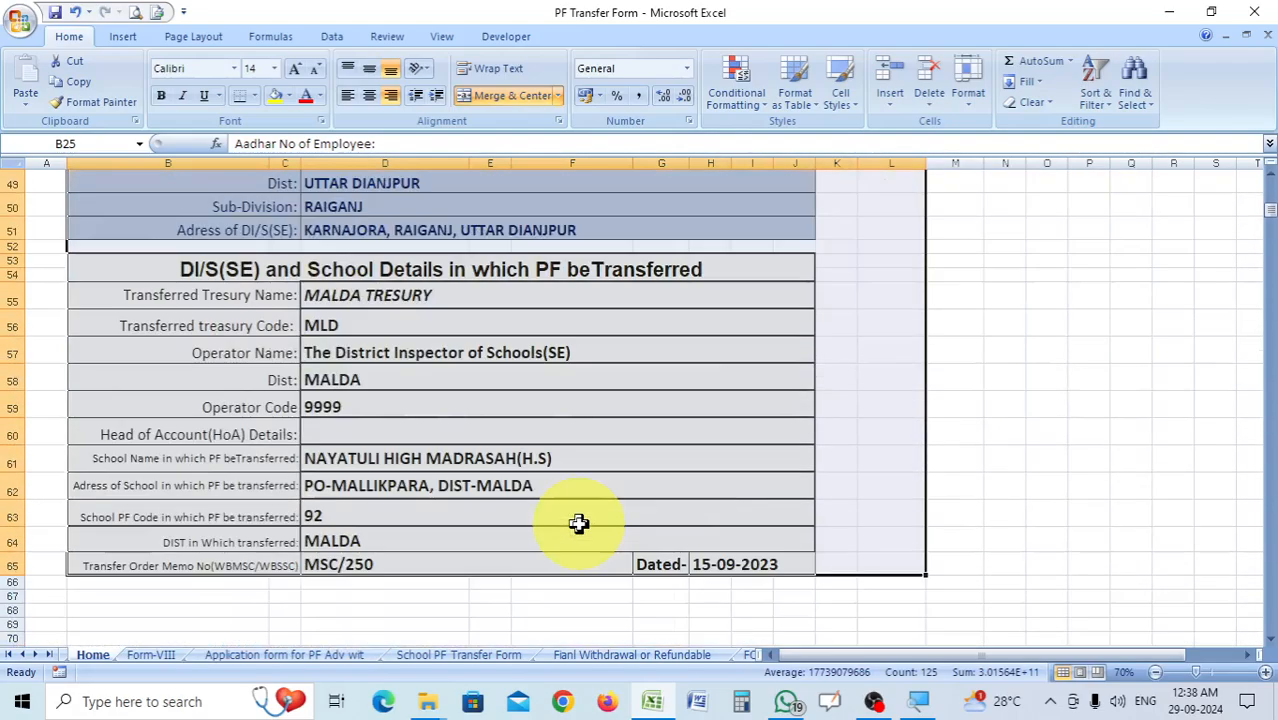
Switch to the Form-VIII sheet and try to edit the P.F. ledger account year in cell G2.
left_click(151, 655)
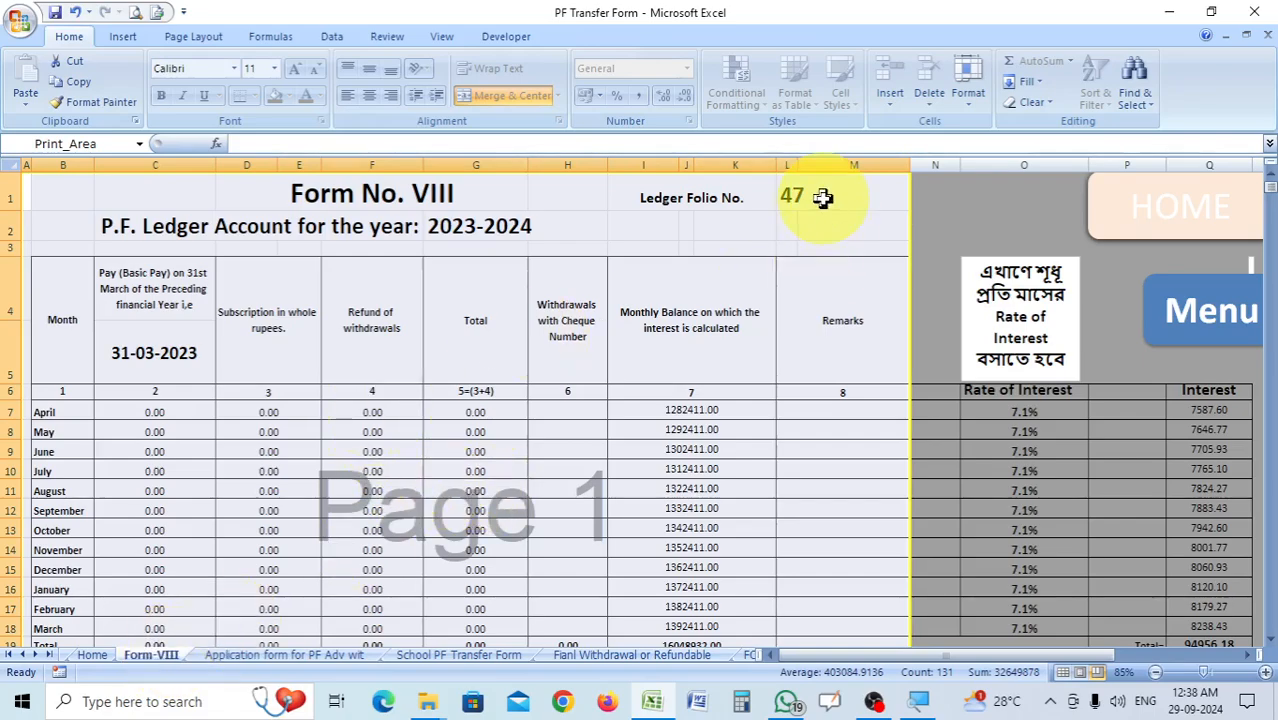
left_click(497, 231)
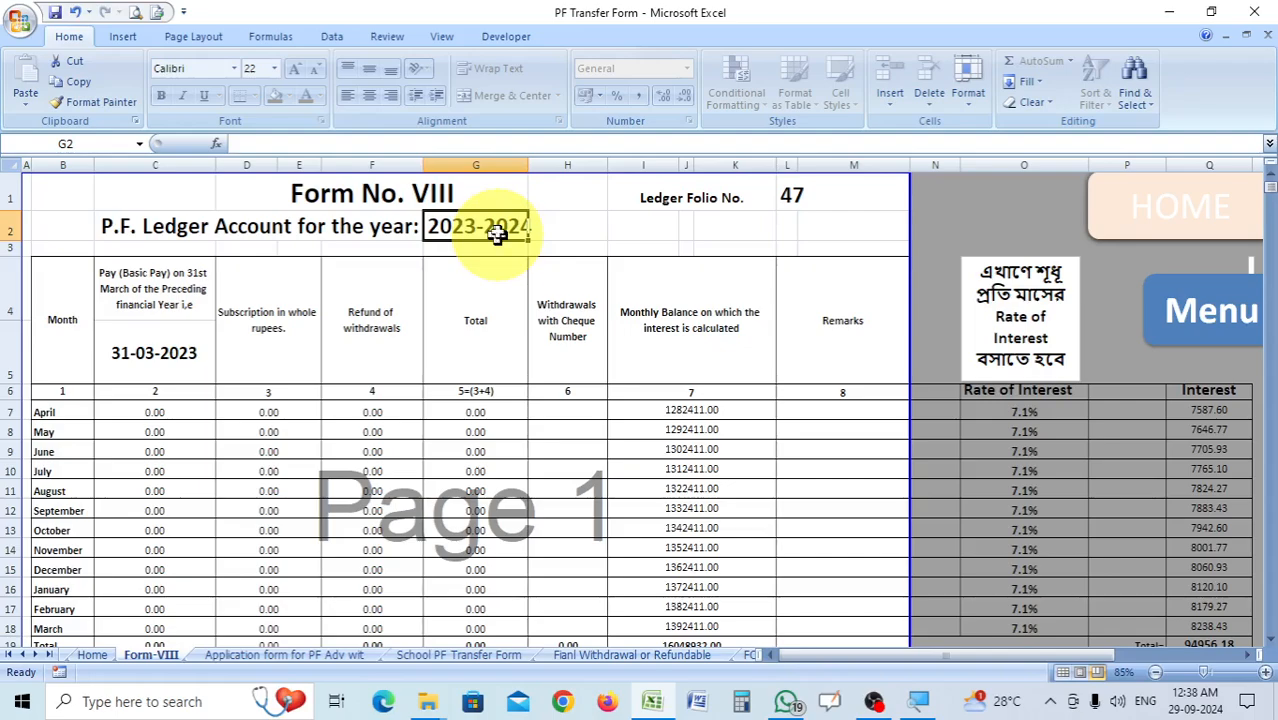
double_click(497, 231)
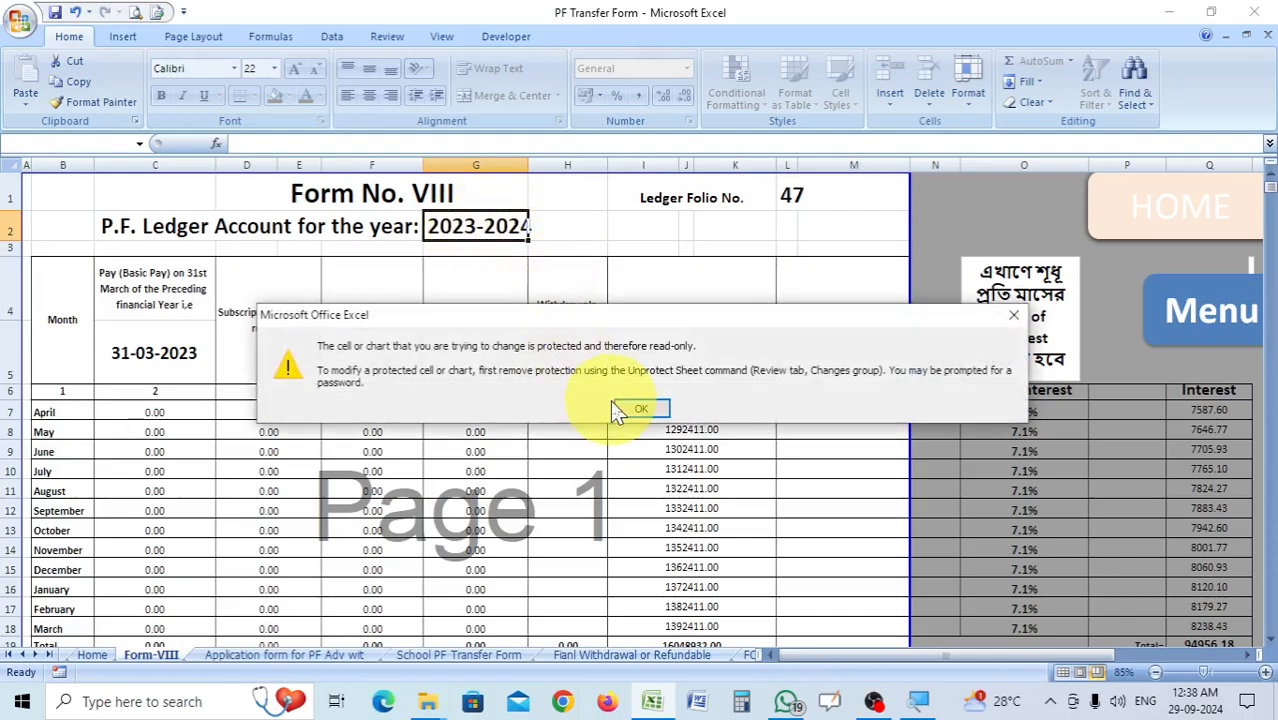
left_click(638, 410)
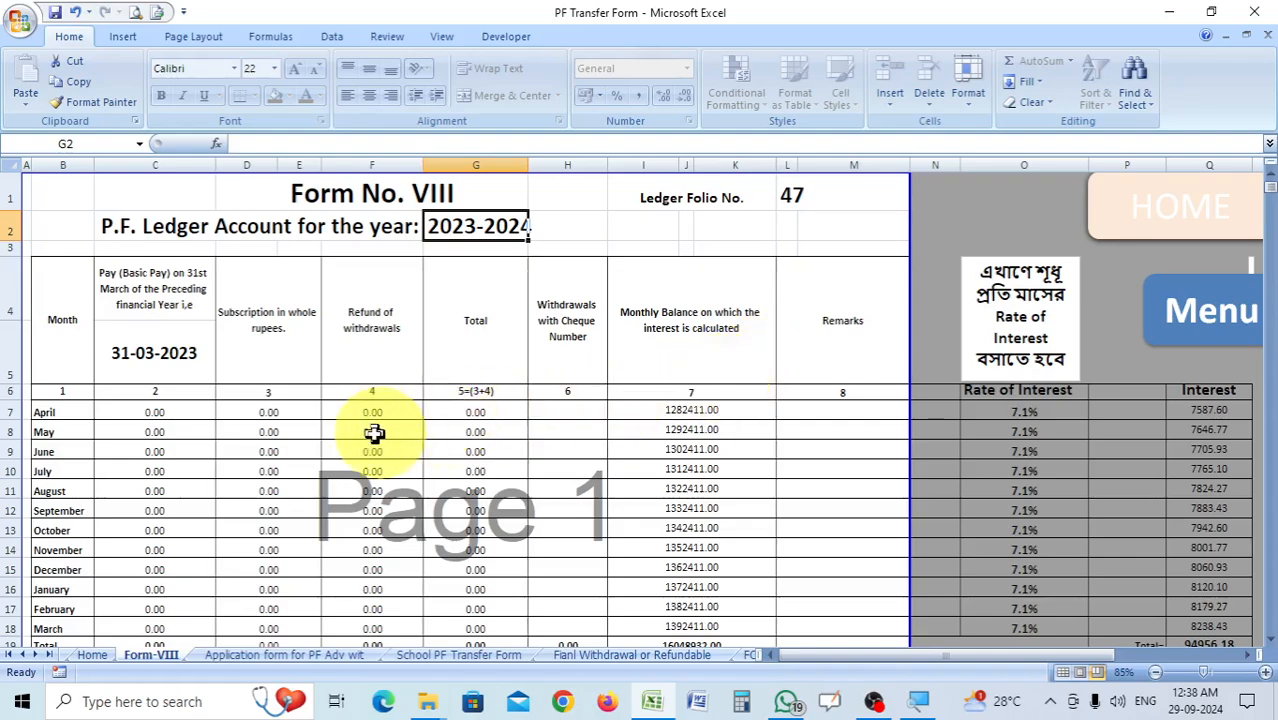
Enter 64000 as the April basic pay in cell C7 of Form No. VIII.
left_click(166, 408)
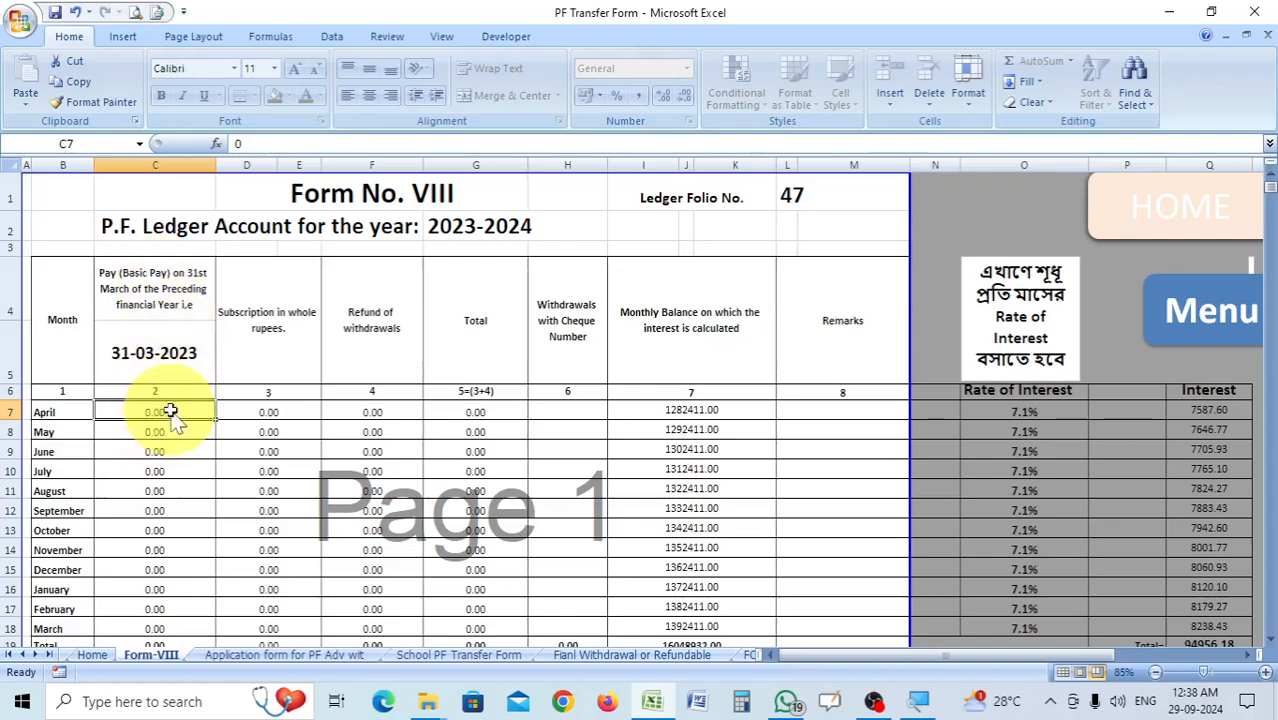
scroll(171, 400, "down", 1)
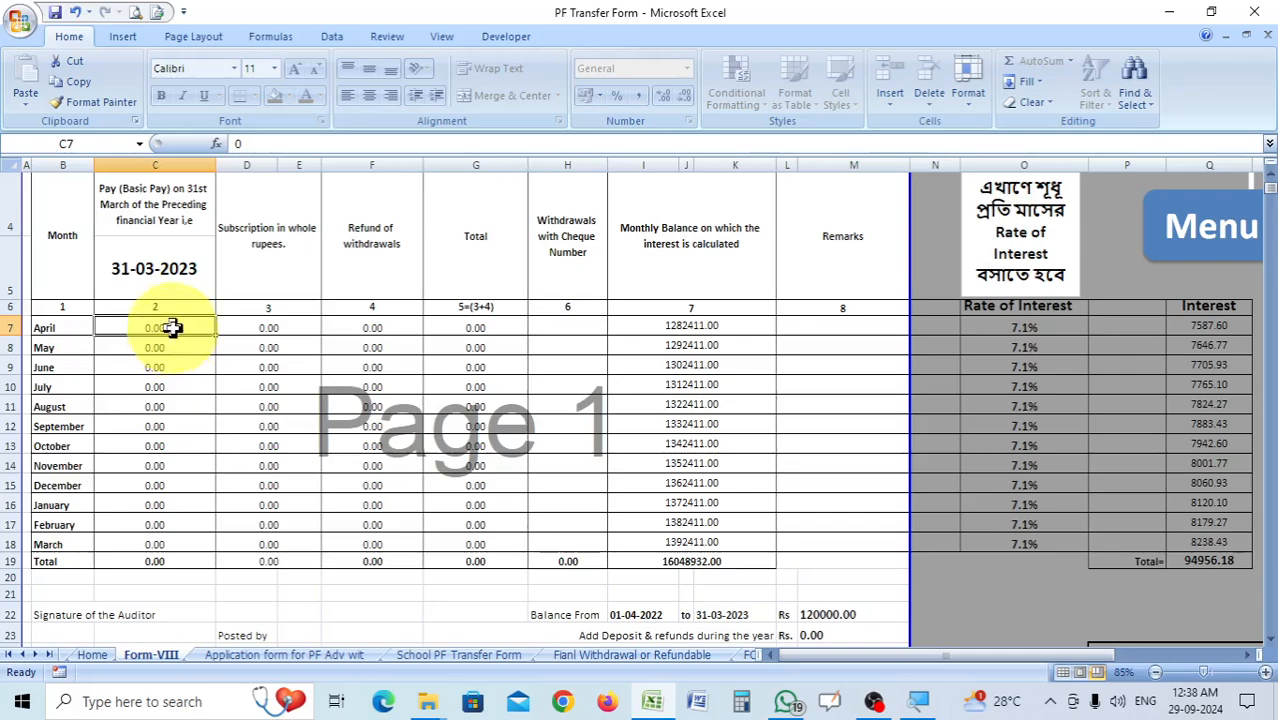
type("64")
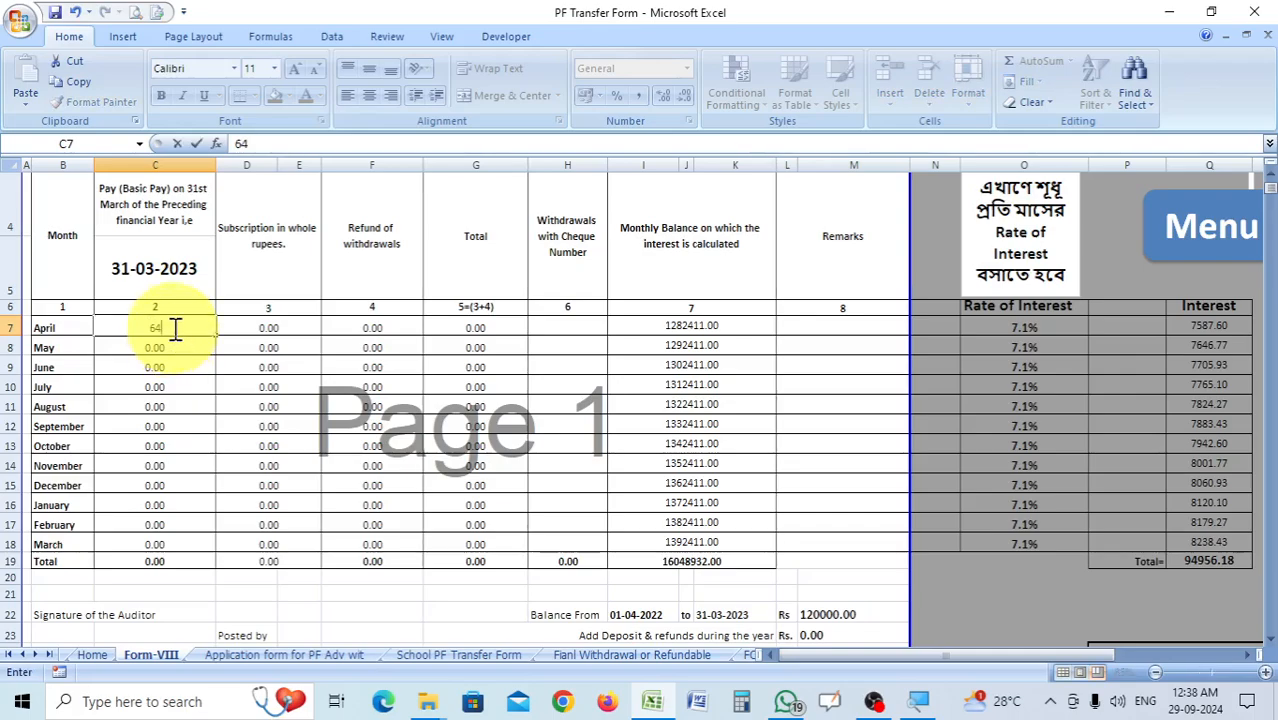
type("000")
left_click(222, 402)
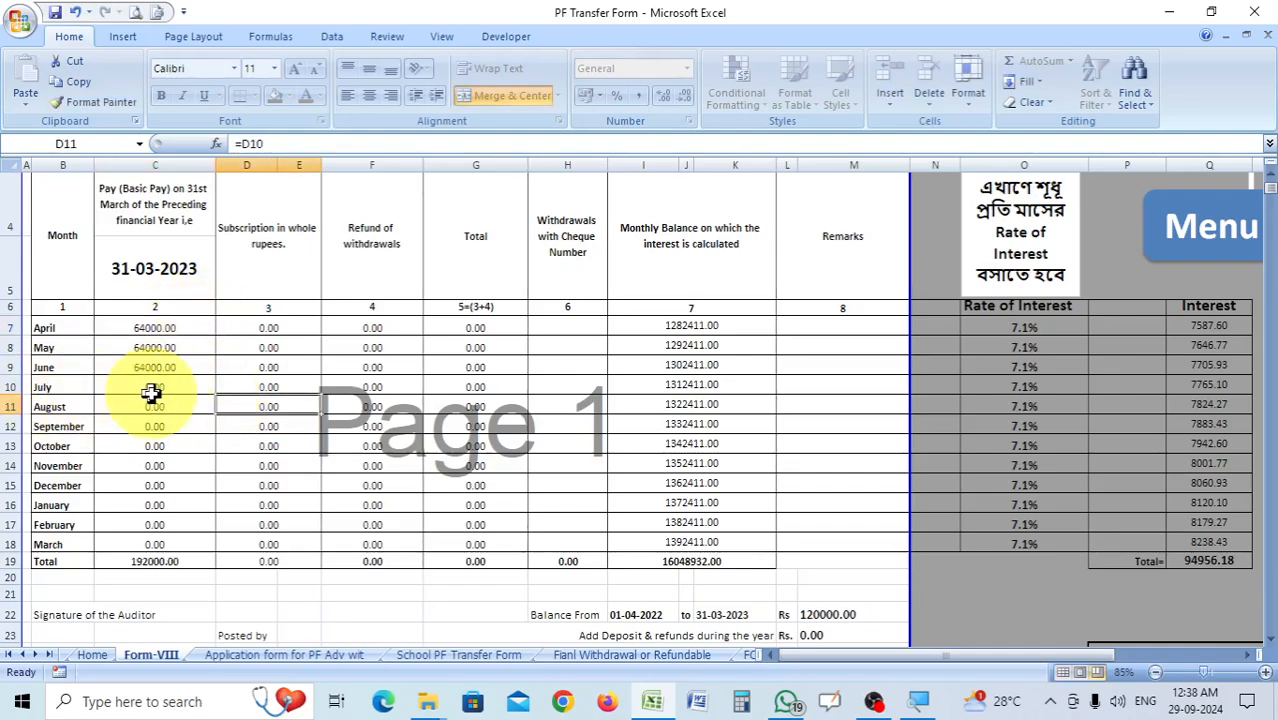
Enter 66000 as the July basic pay in cell C10.
left_click(150, 393)
type("6")
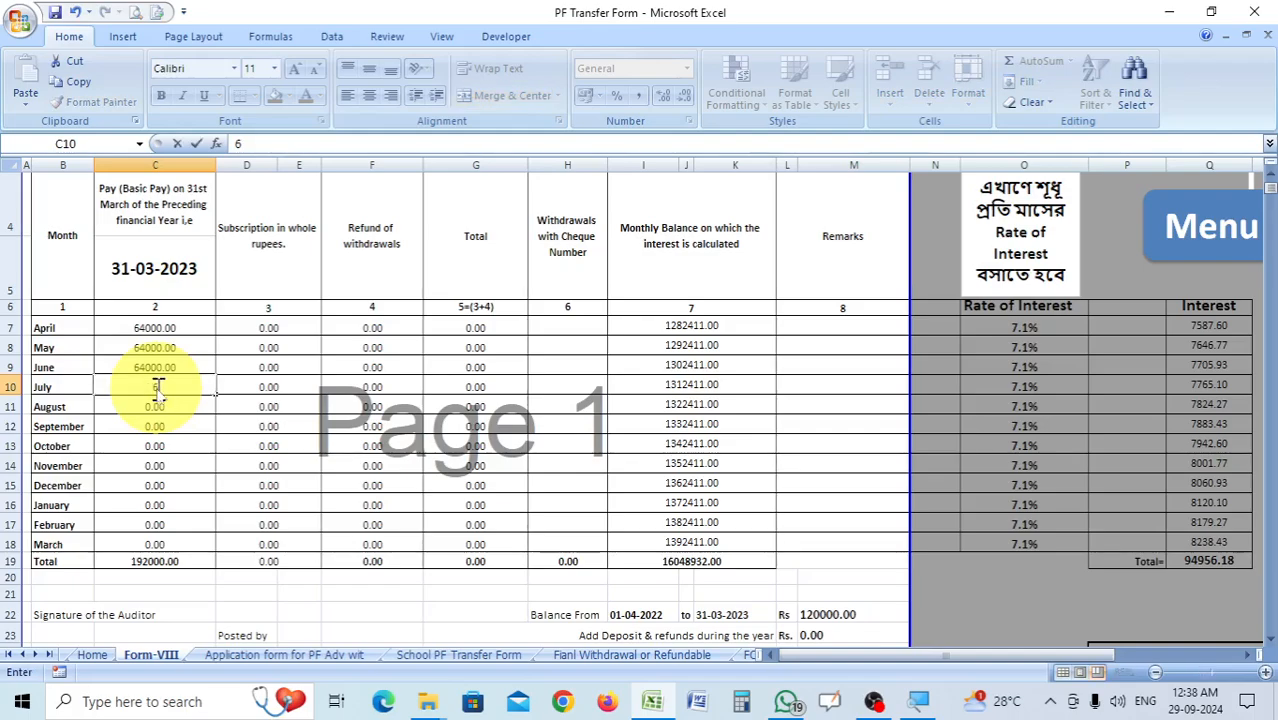
type("6000")
left_click(262, 446)
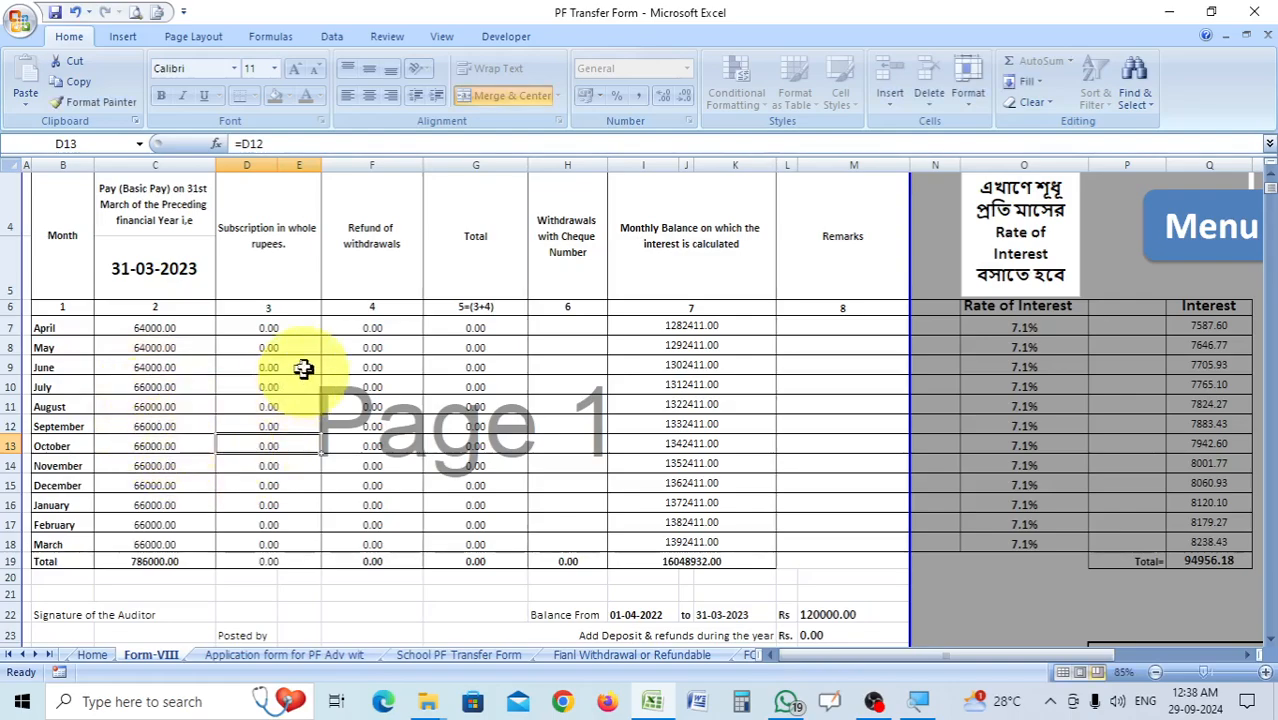
Enter 10000 as the April subscription in cell D7.
left_click(277, 327)
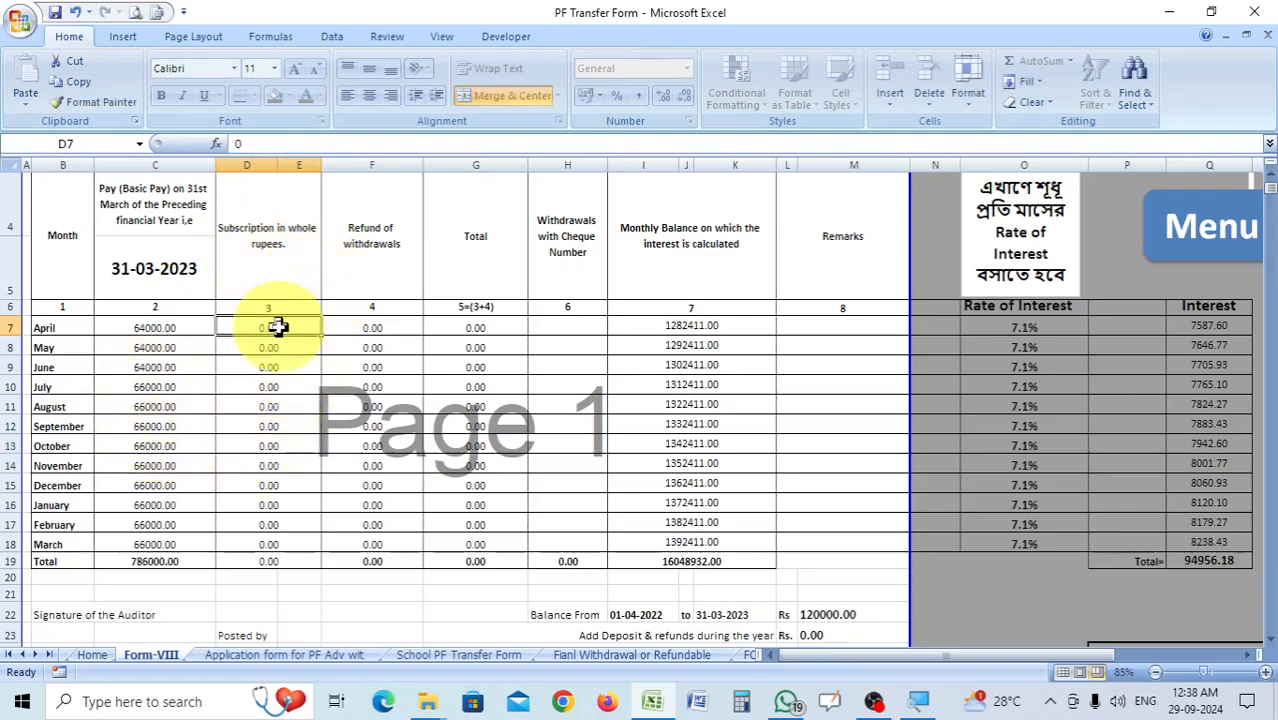
type("10000")
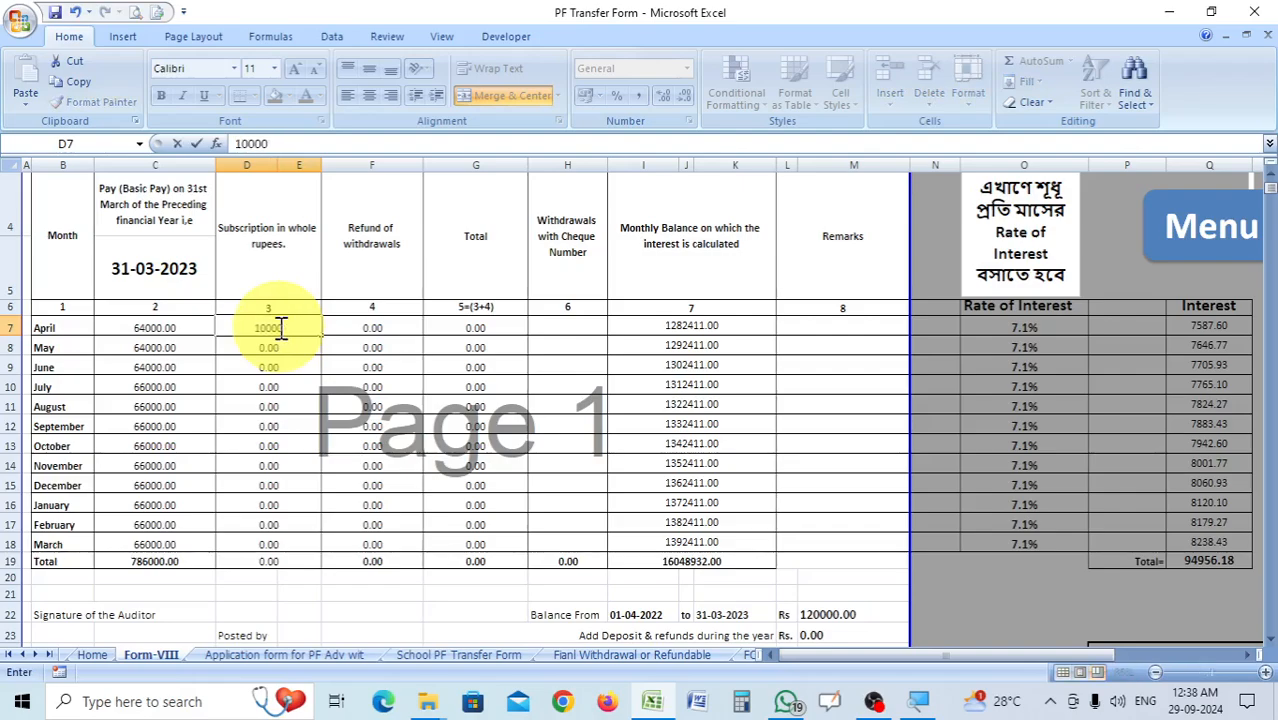
left_click(337, 387)
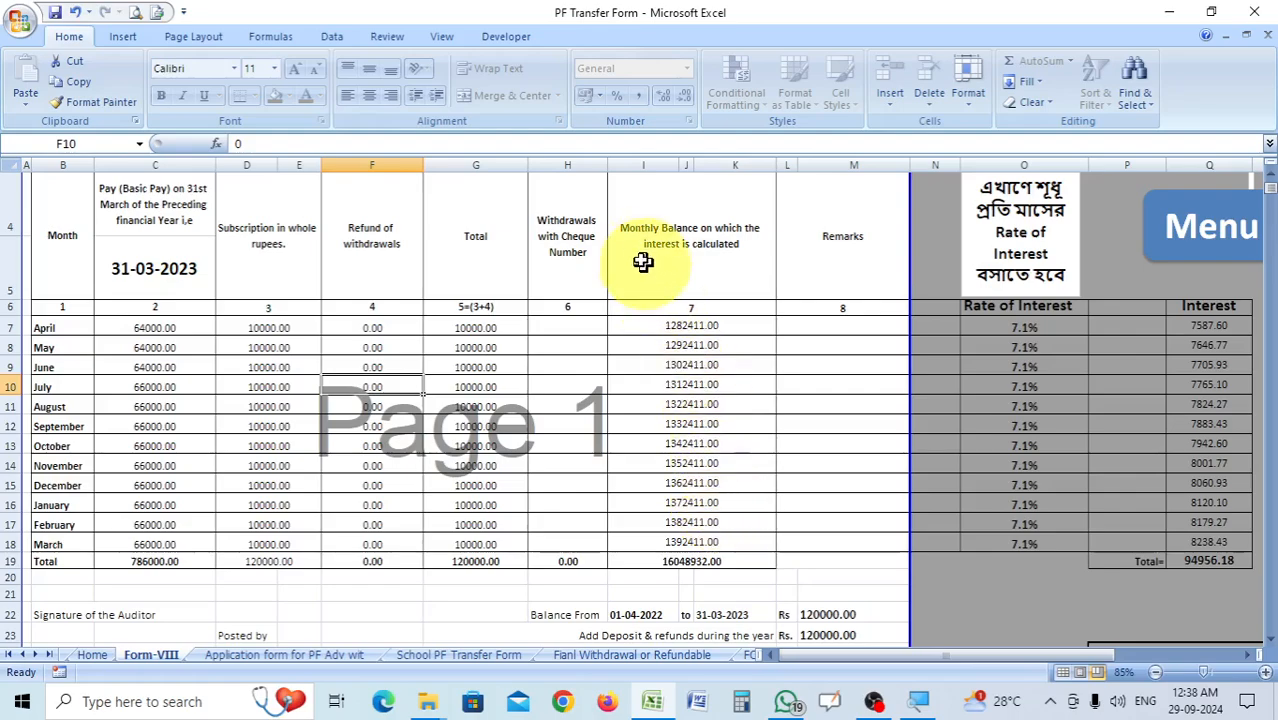
scroll(624, 265, "up", 1)
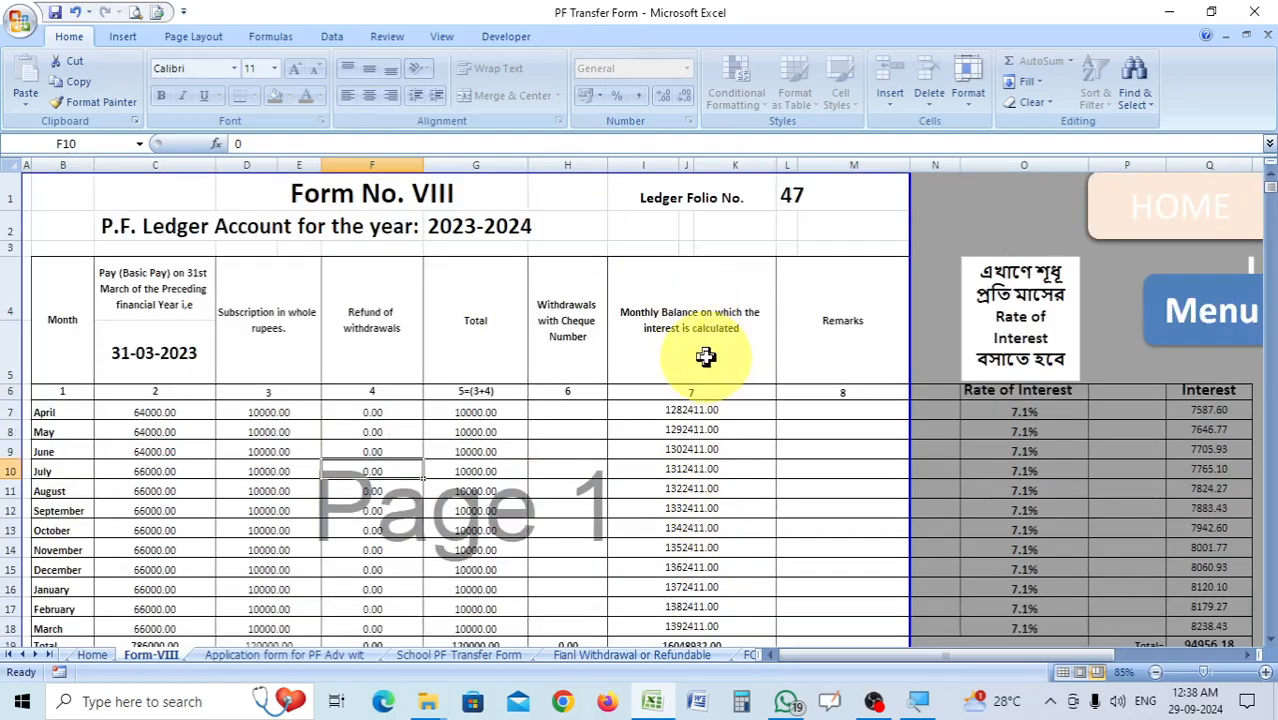
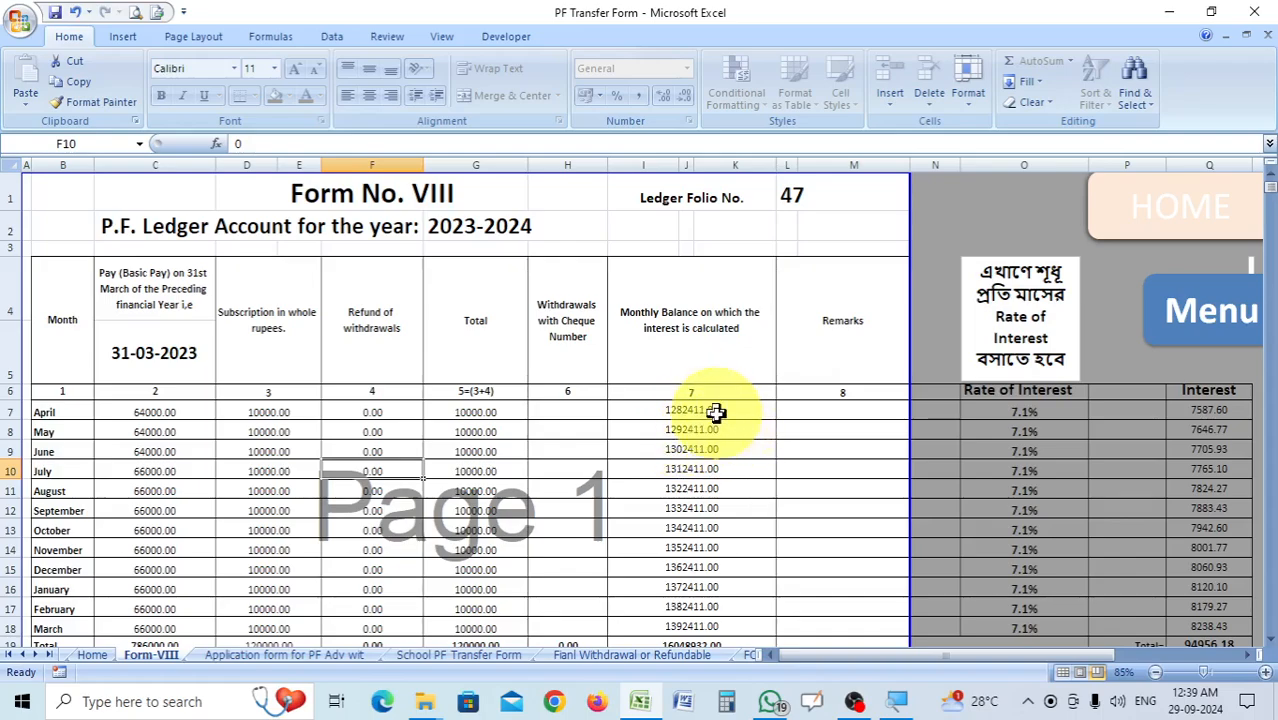
Review Form-VIII's monthly balances, the April interest rate in O7 and the year's added interest in M26.
scroll(720, 470, "down", 2)
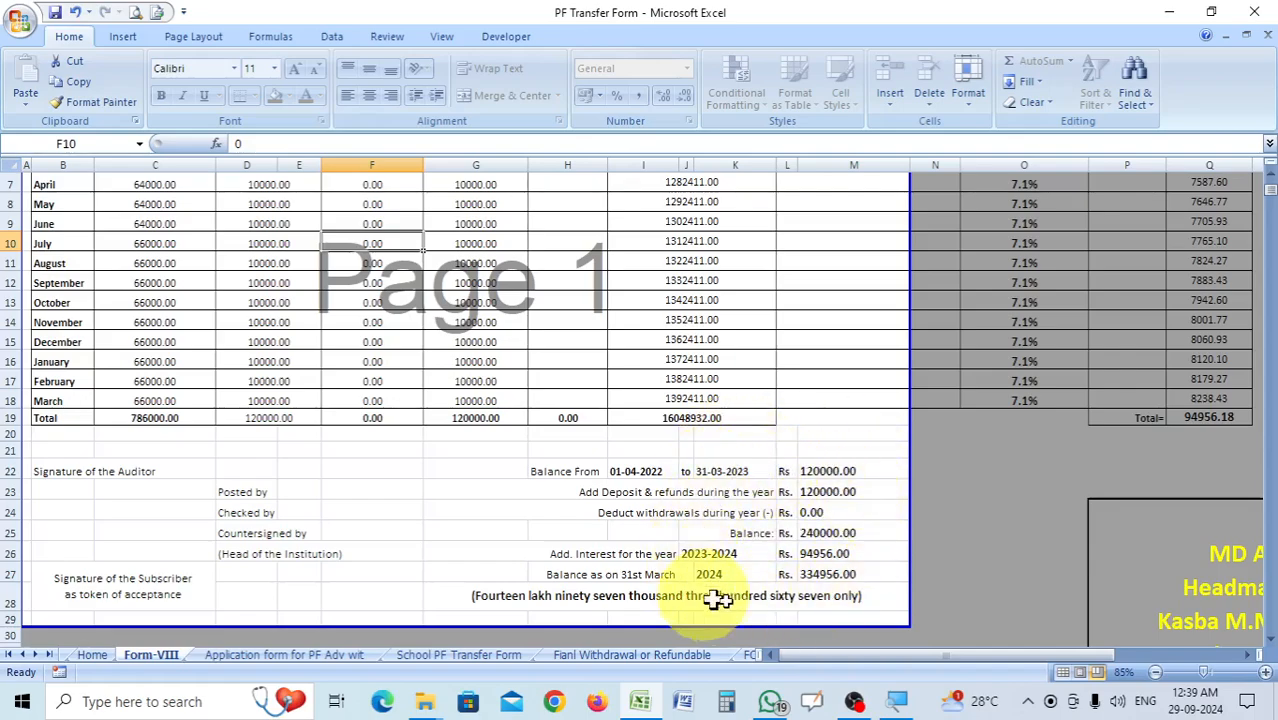
scroll(716, 598, "up", 3)
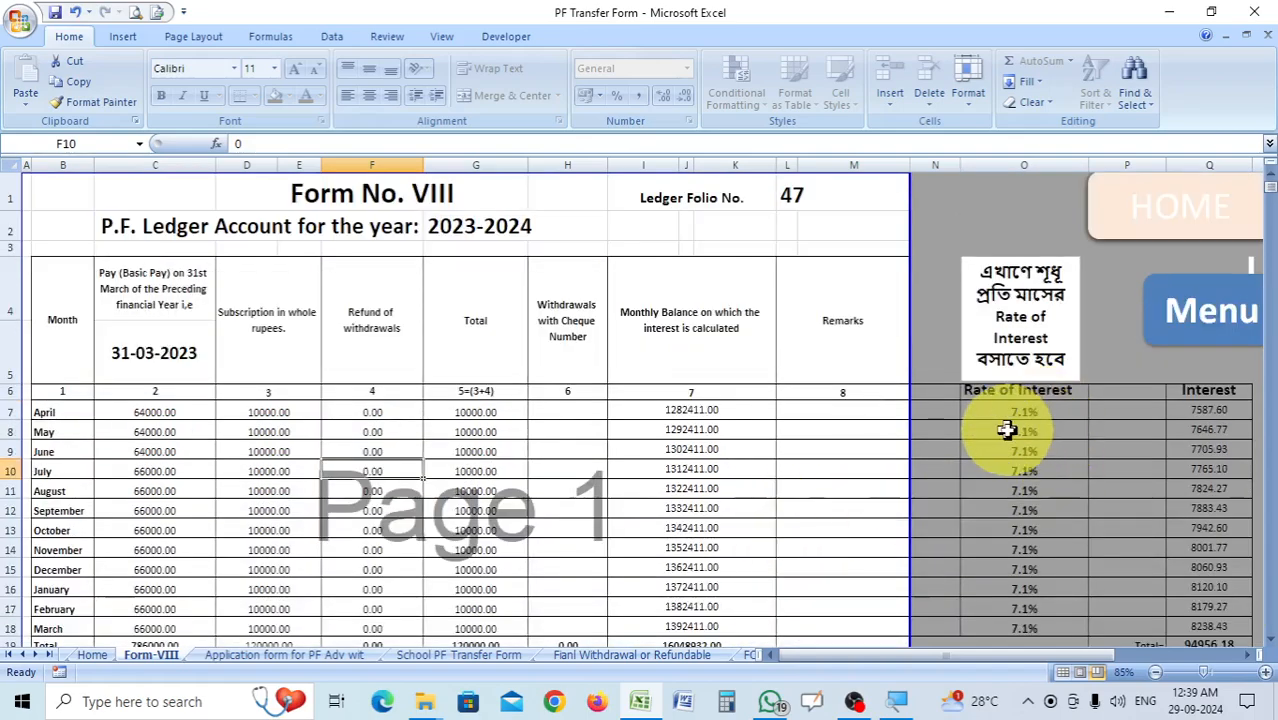
scroll(1046, 441, "down", 2)
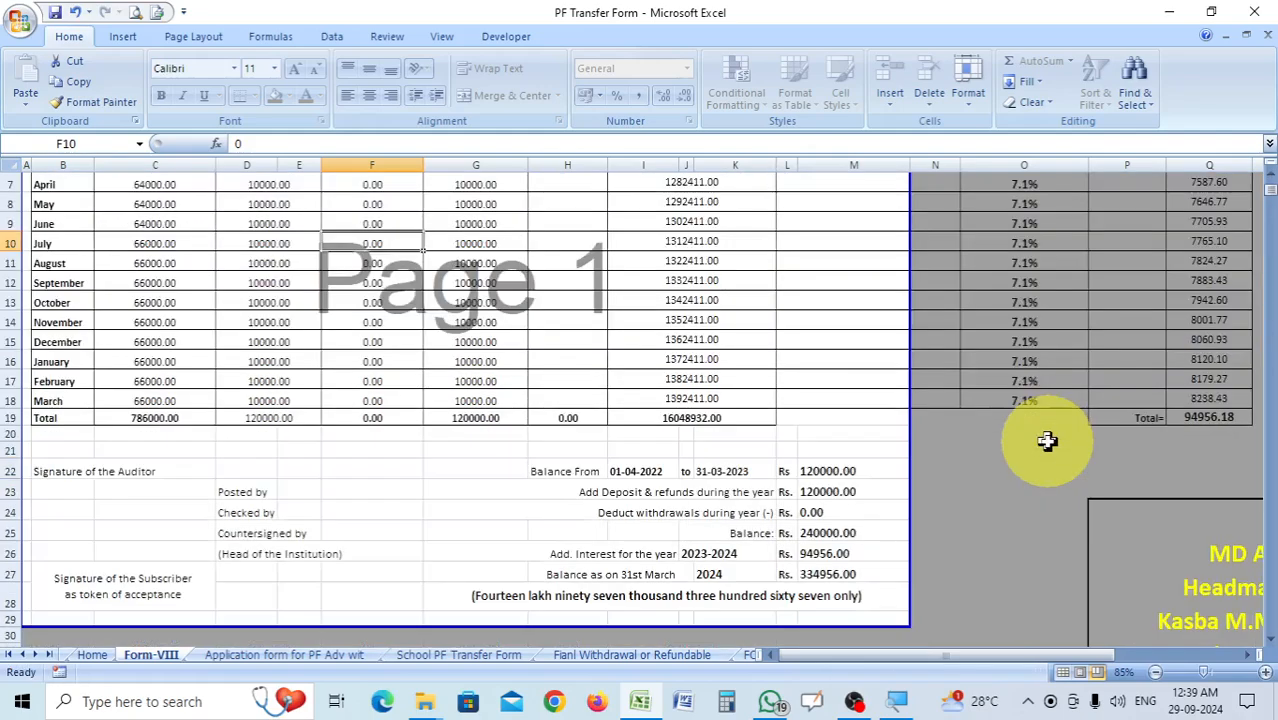
scroll(1046, 441, "up", 1)
left_click(1030, 321)
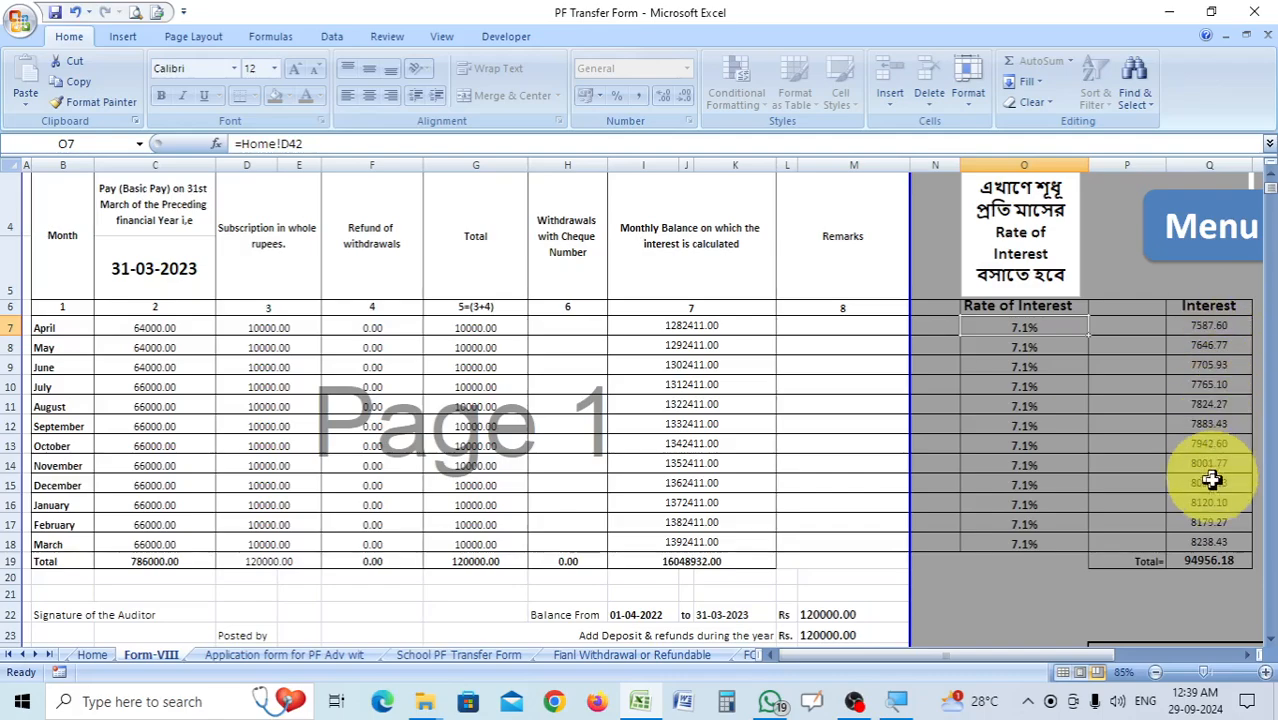
scroll(1212, 555, "down", 1)
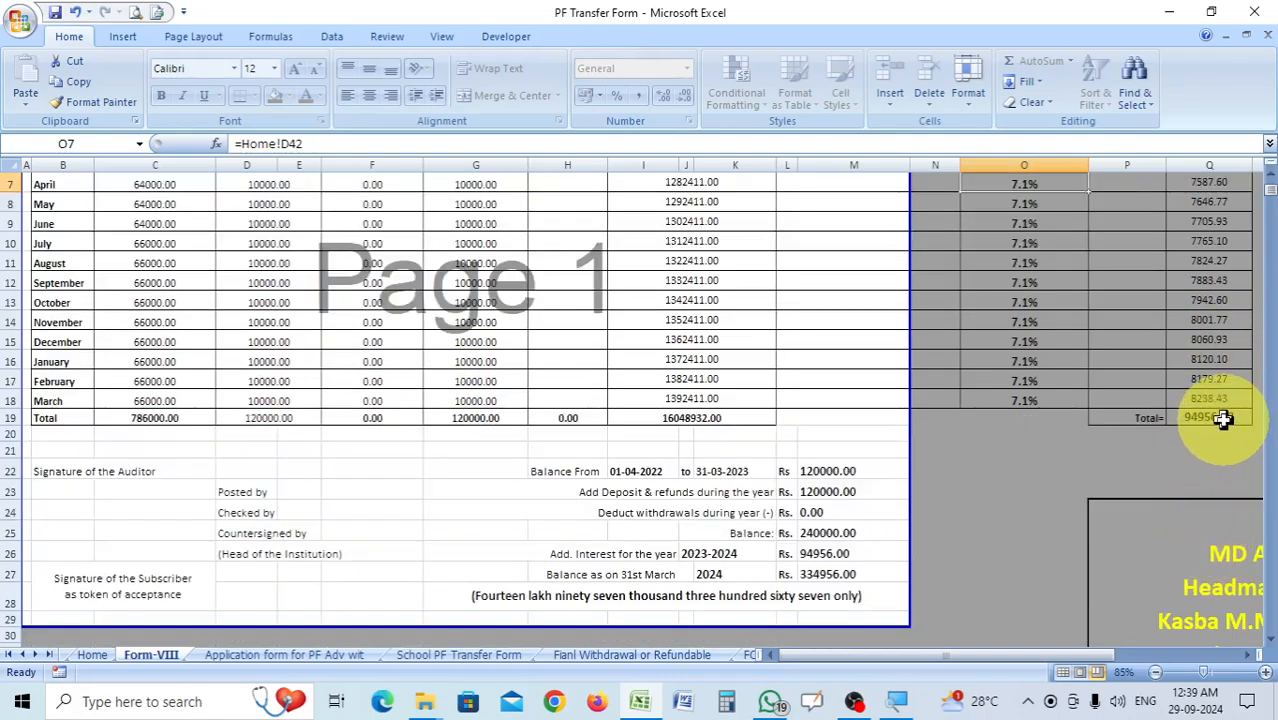
left_click(836, 554)
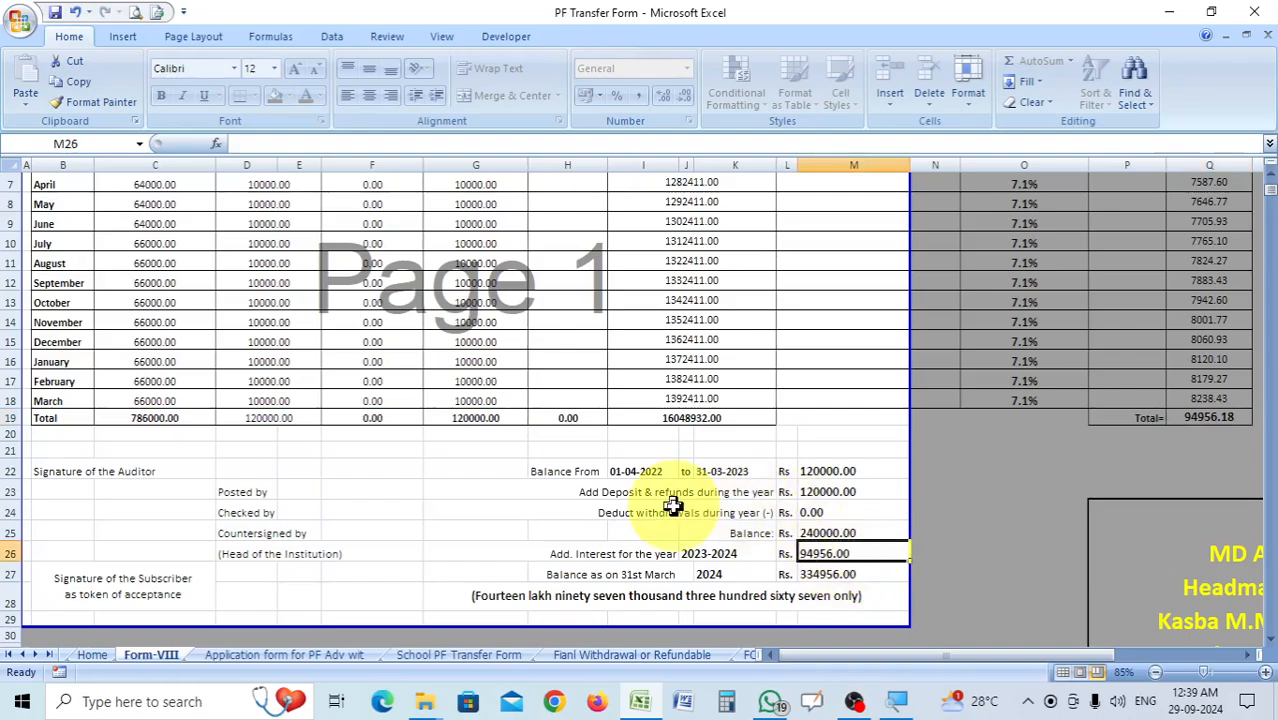
Compare the opening balance in cell F12 of the Home sheet with the Balance From amount in M22 of Form-VIII.
left_click(90, 656)
scroll(608, 508, "up", 17)
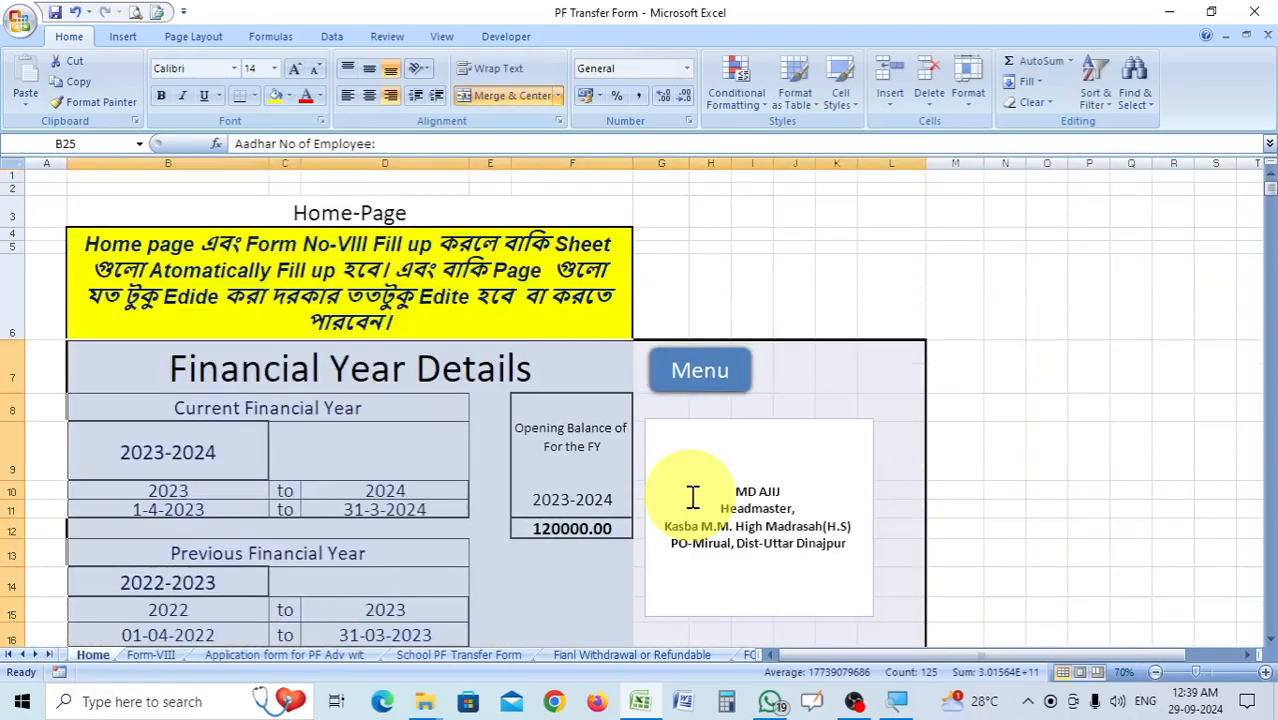
left_click(585, 533)
left_click(165, 656)
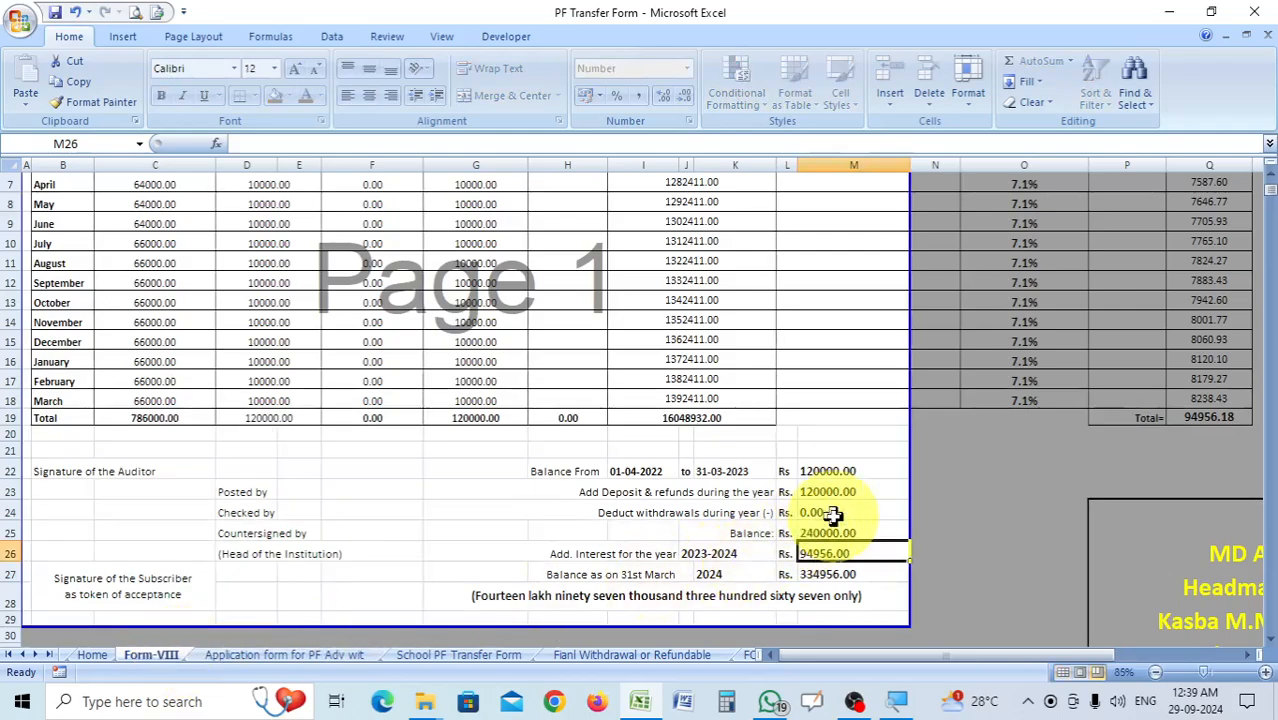
left_click(848, 470)
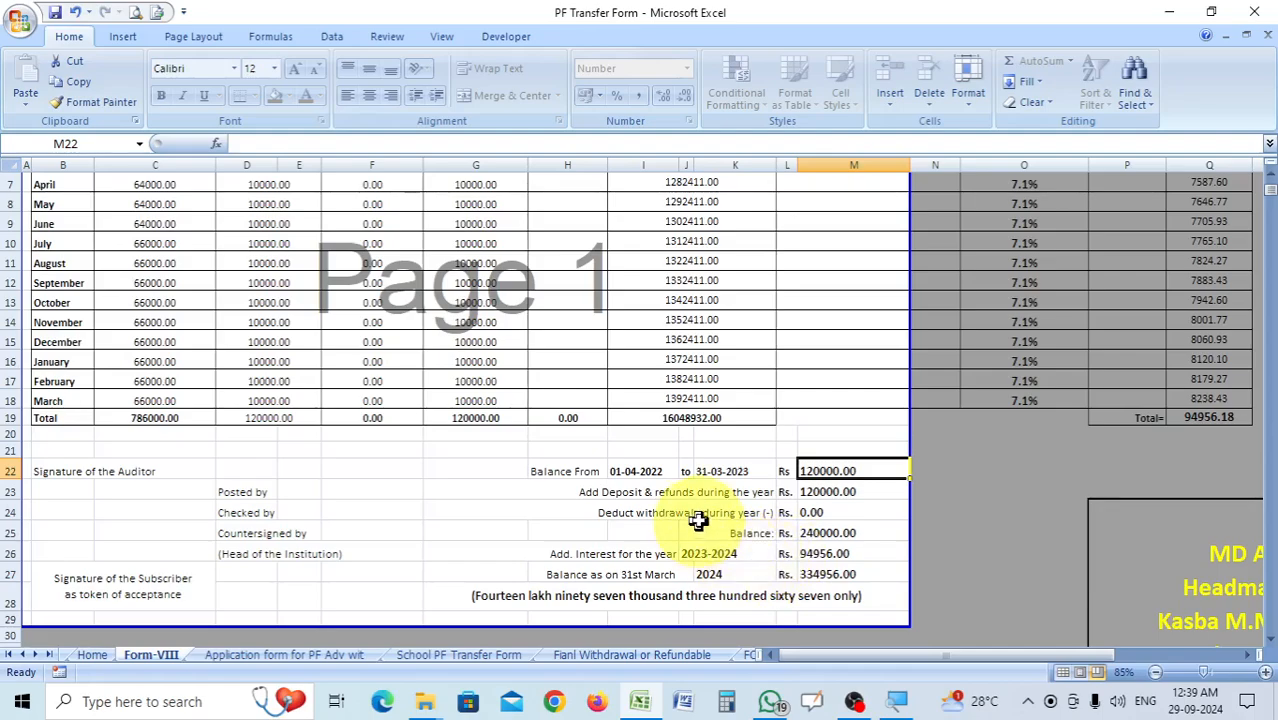
scroll(697, 520, "up", 2)
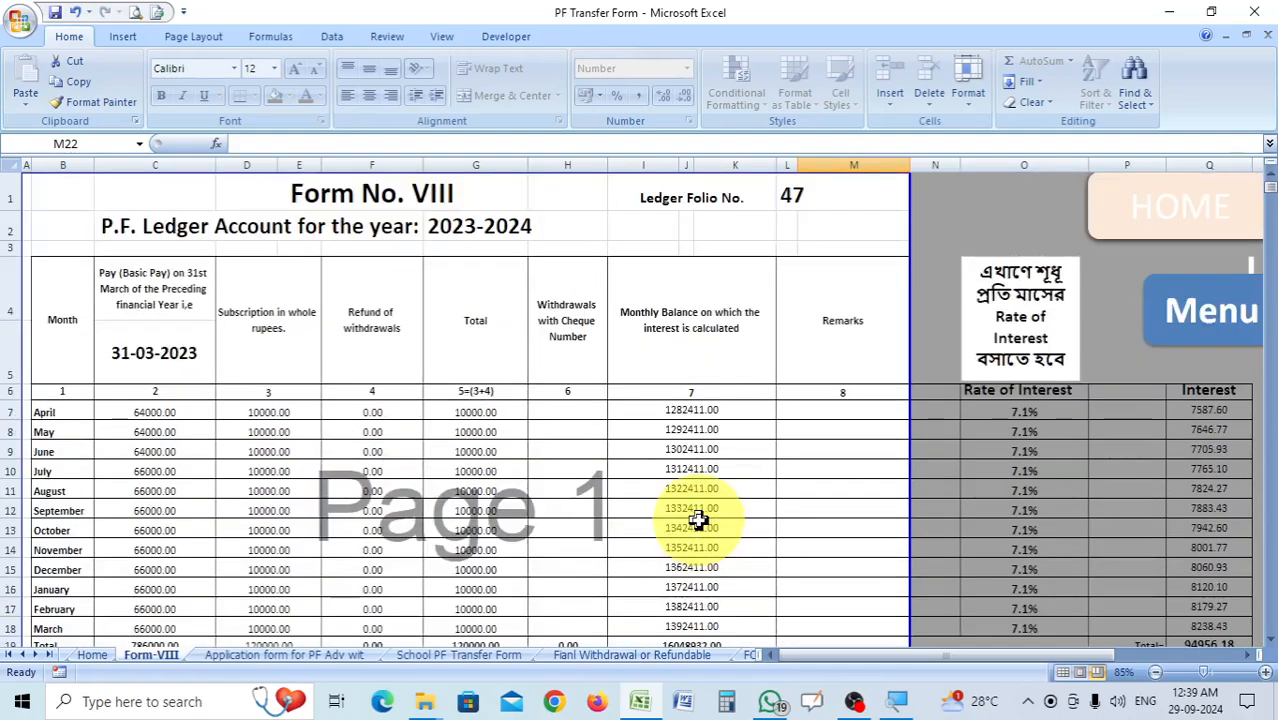
left_click(108, 656)
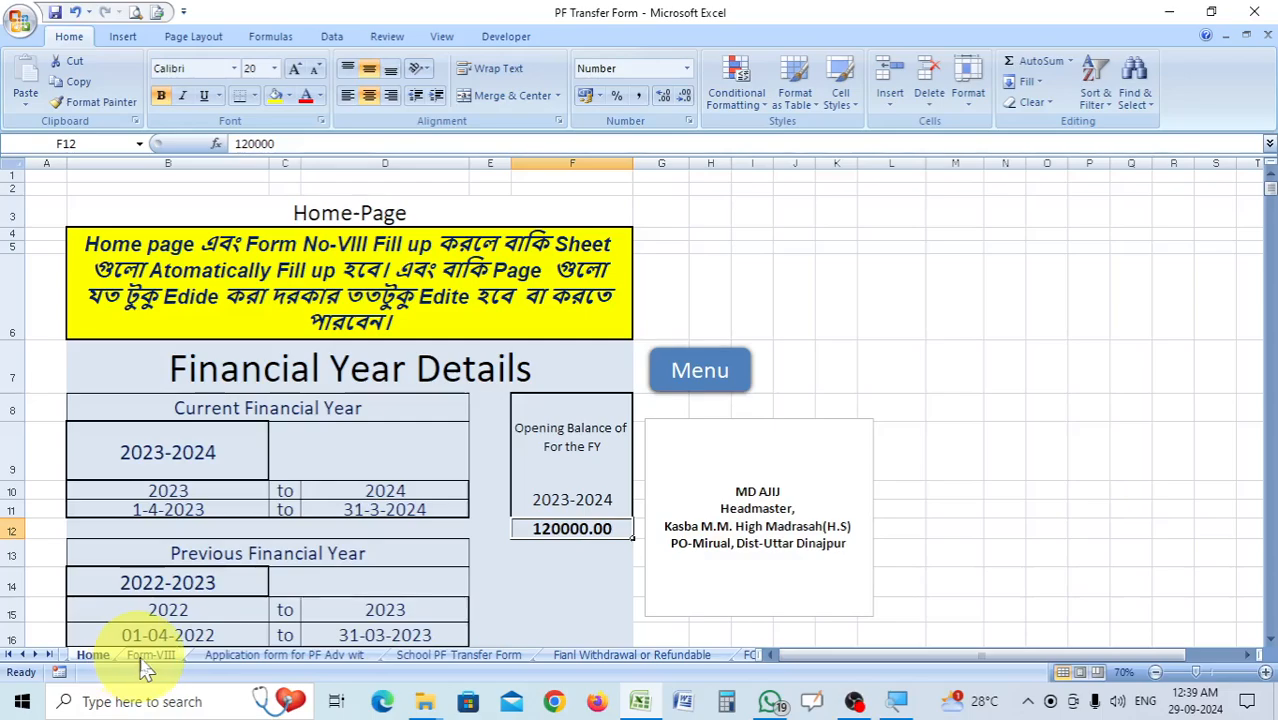
left_click(150, 656)
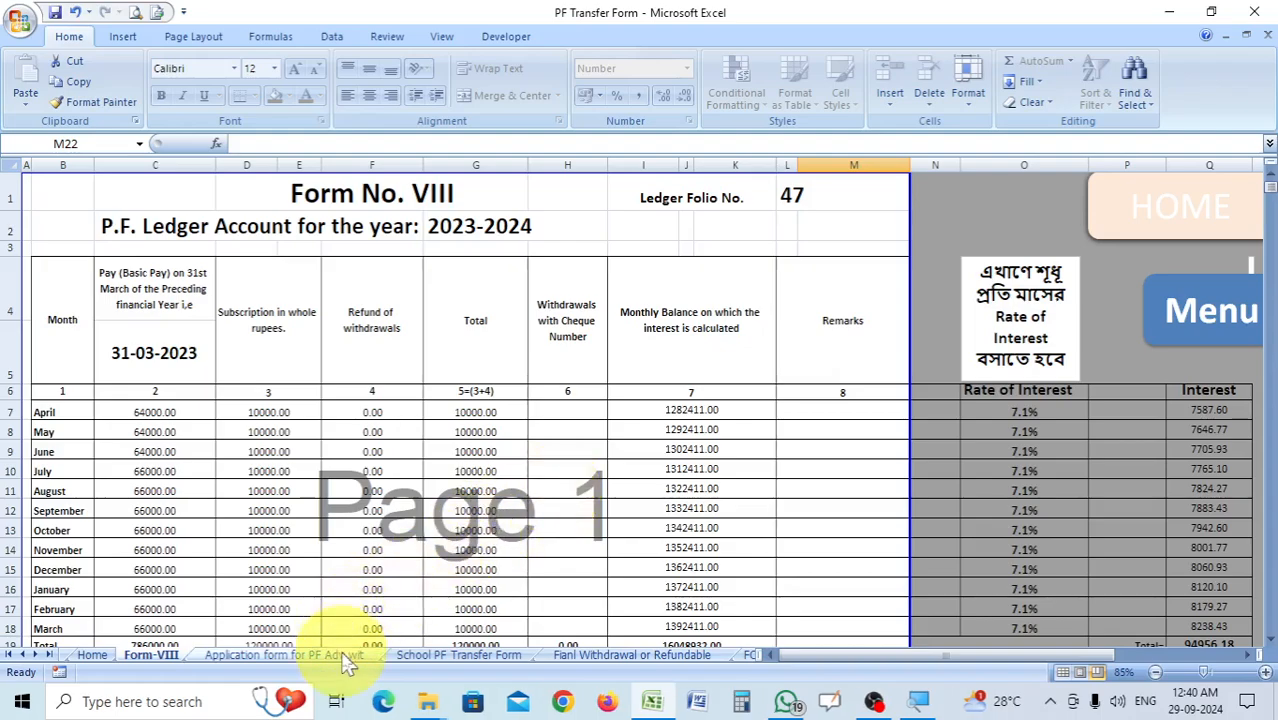
Review the school, beneficiary and bank fields on the PF advance/withdrawal application form sheet.
left_click(290, 656)
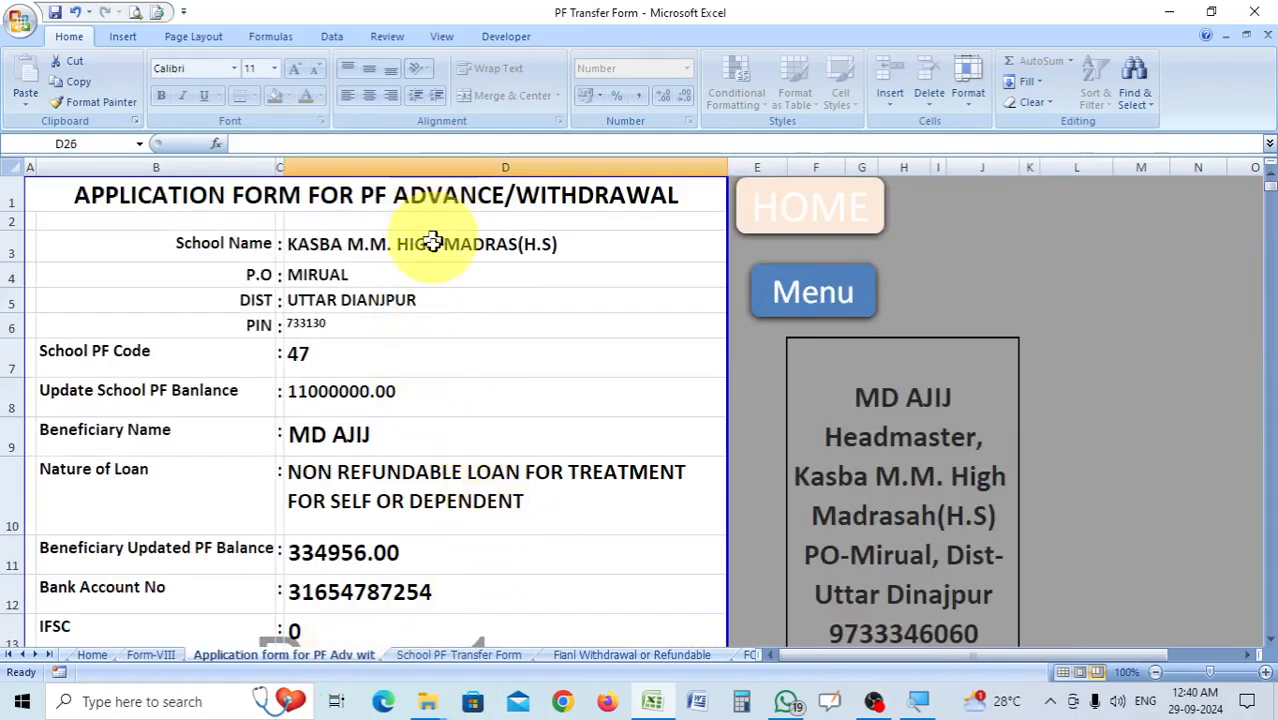
scroll(464, 540, "down", 6)
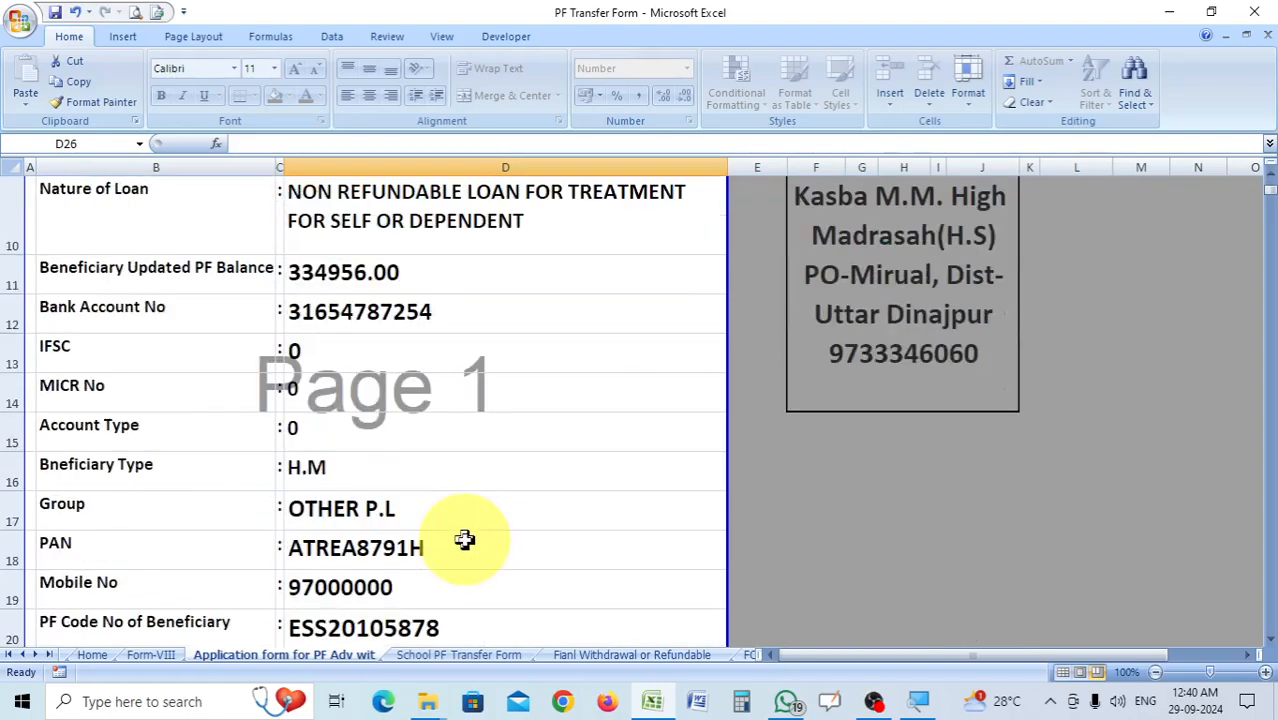
scroll(464, 506, "up", 5)
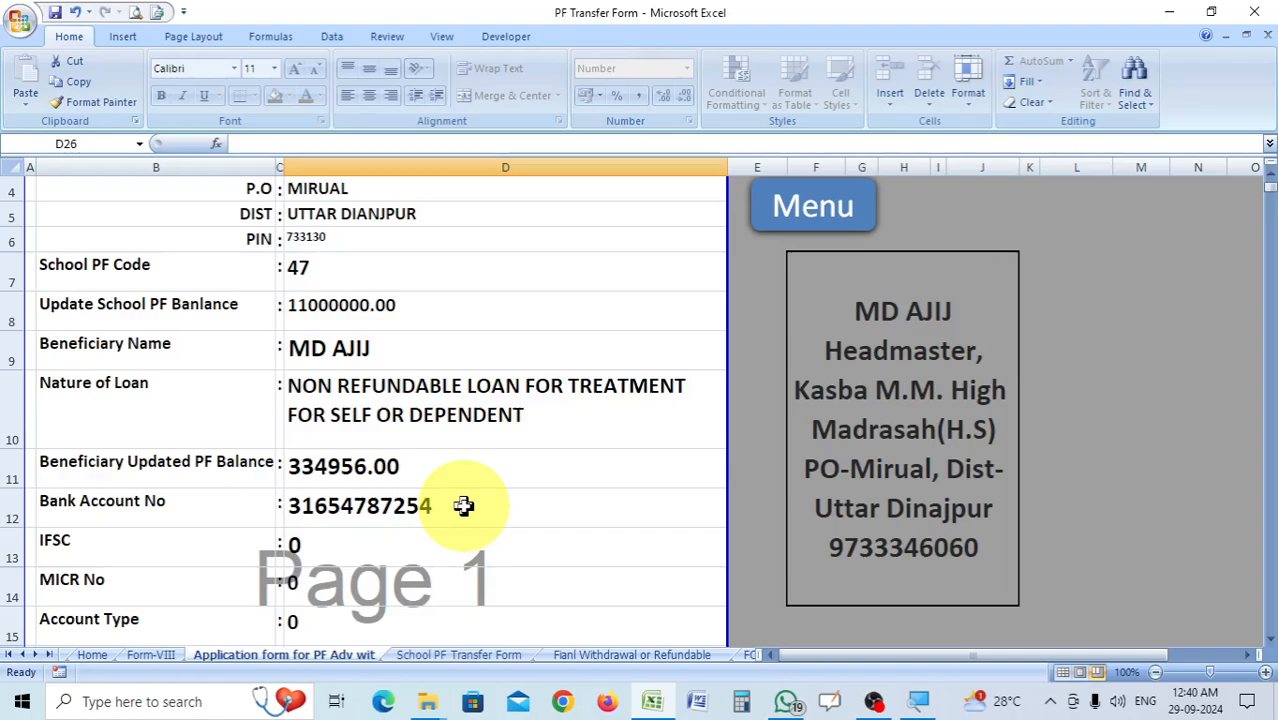
scroll(464, 506, "up", 1)
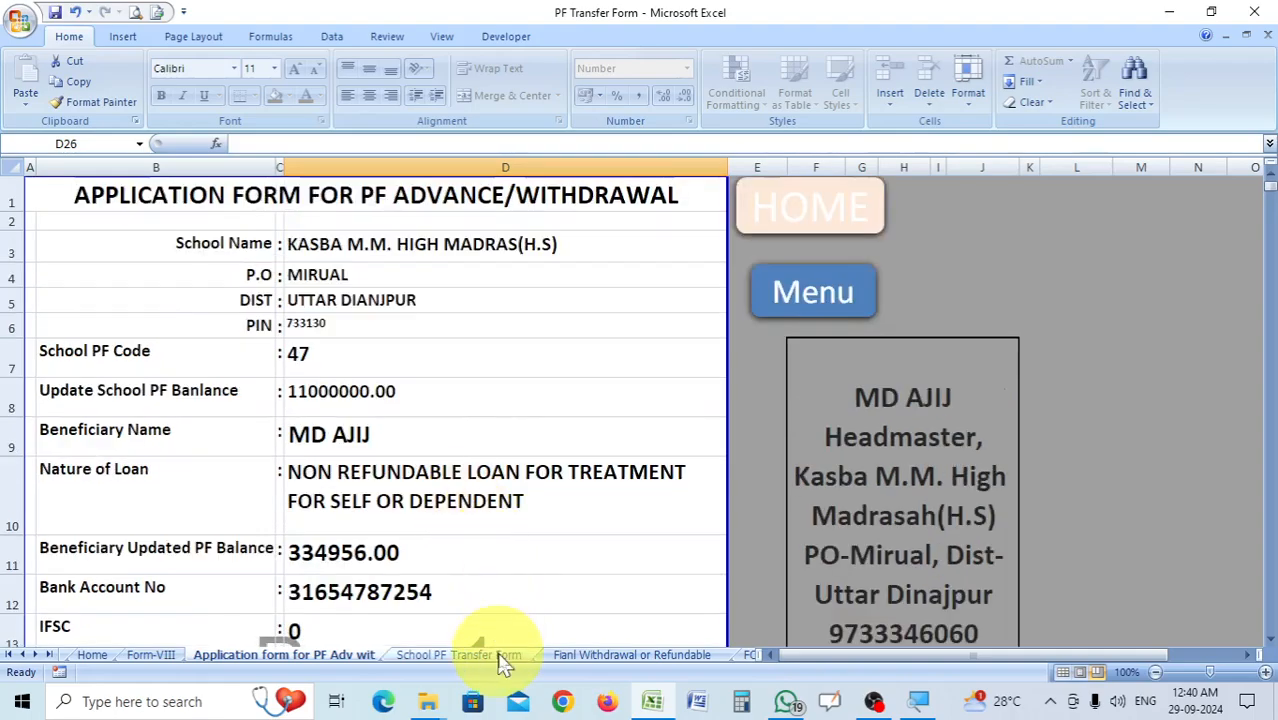
Examine the School PF Transfer Form sheet, covering the institution details, PF balance table, transfer details and signature section.
left_click(500, 657)
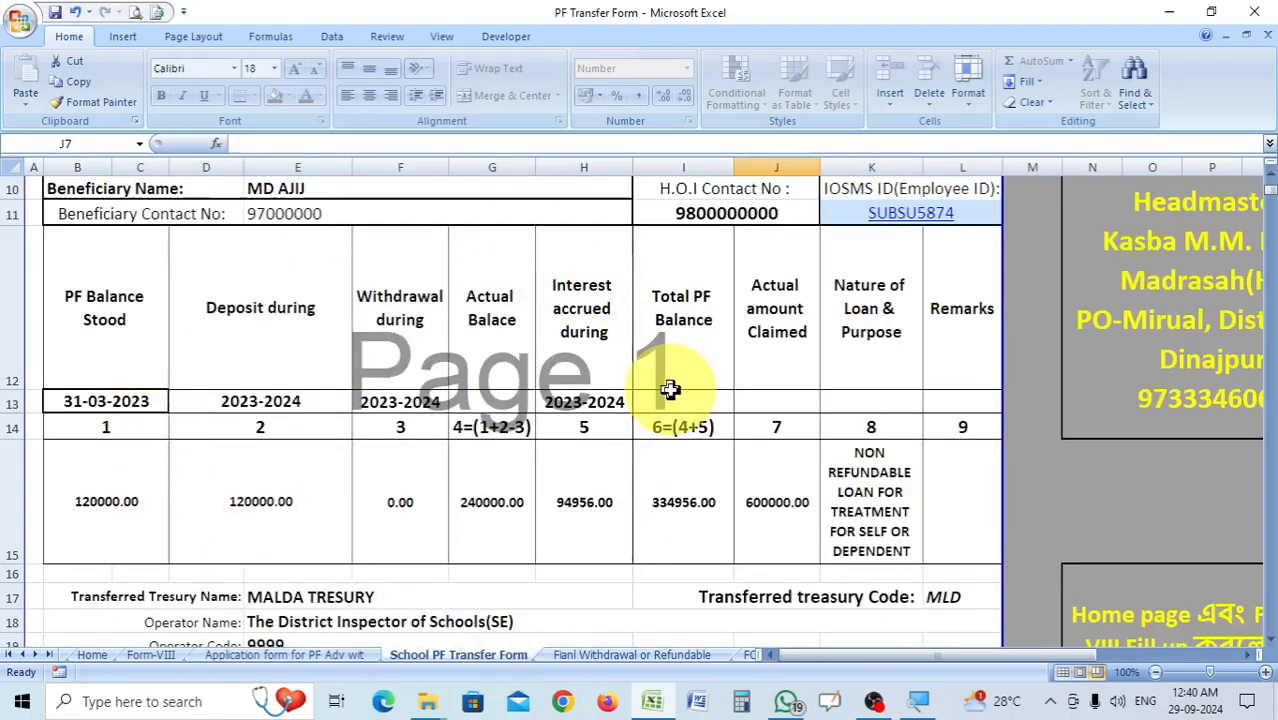
scroll(700, 390, "up", 2)
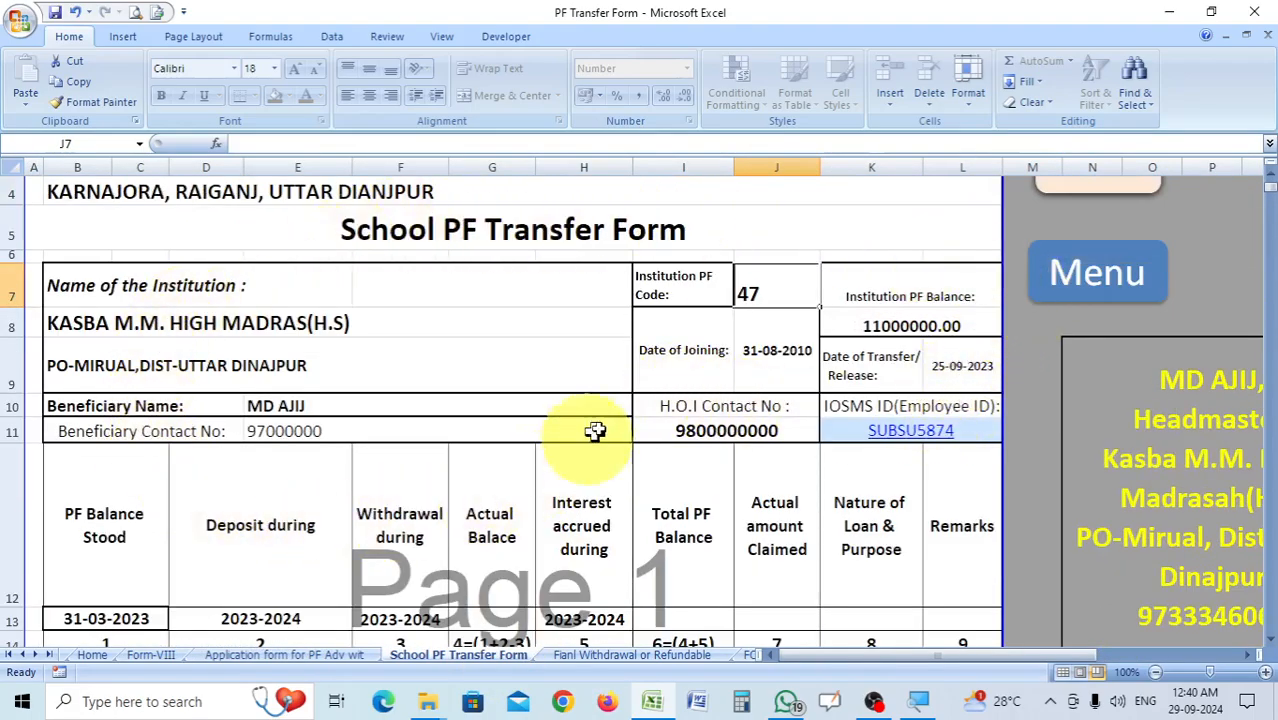
scroll(467, 372, "up", 1)
scroll(590, 440, "down", 3)
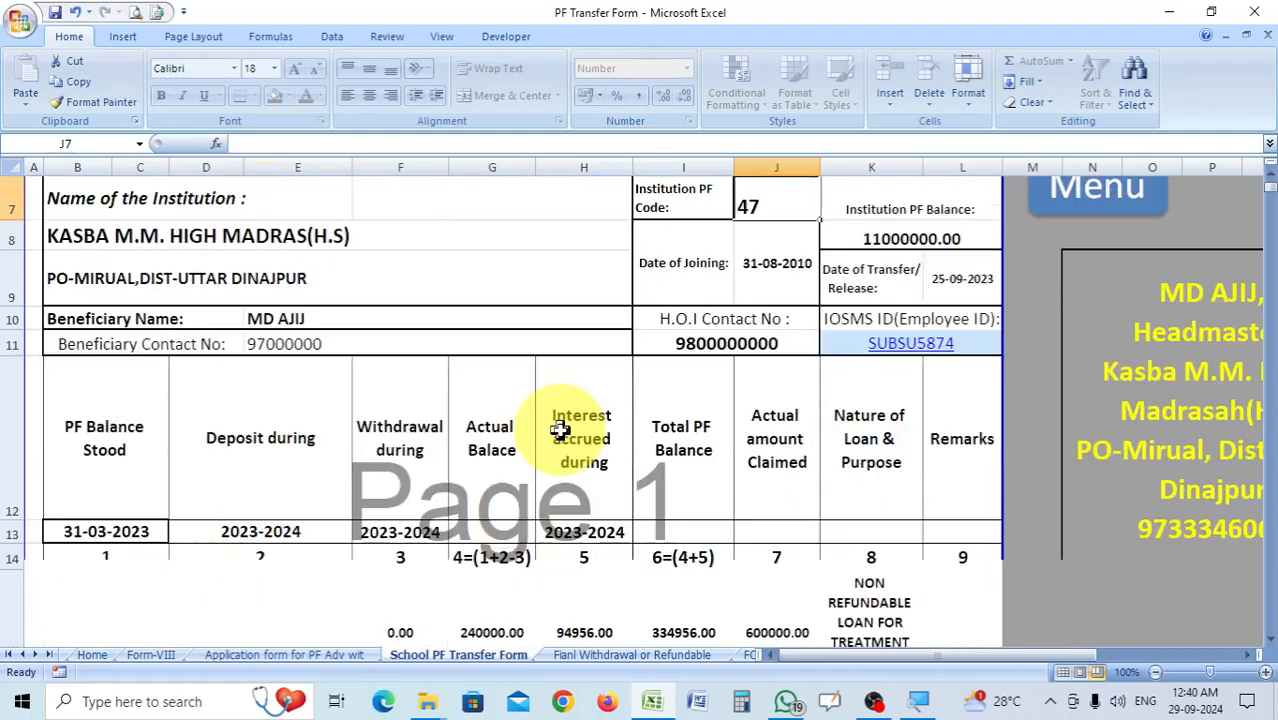
scroll(615, 430, "down", 1, "ctrl")
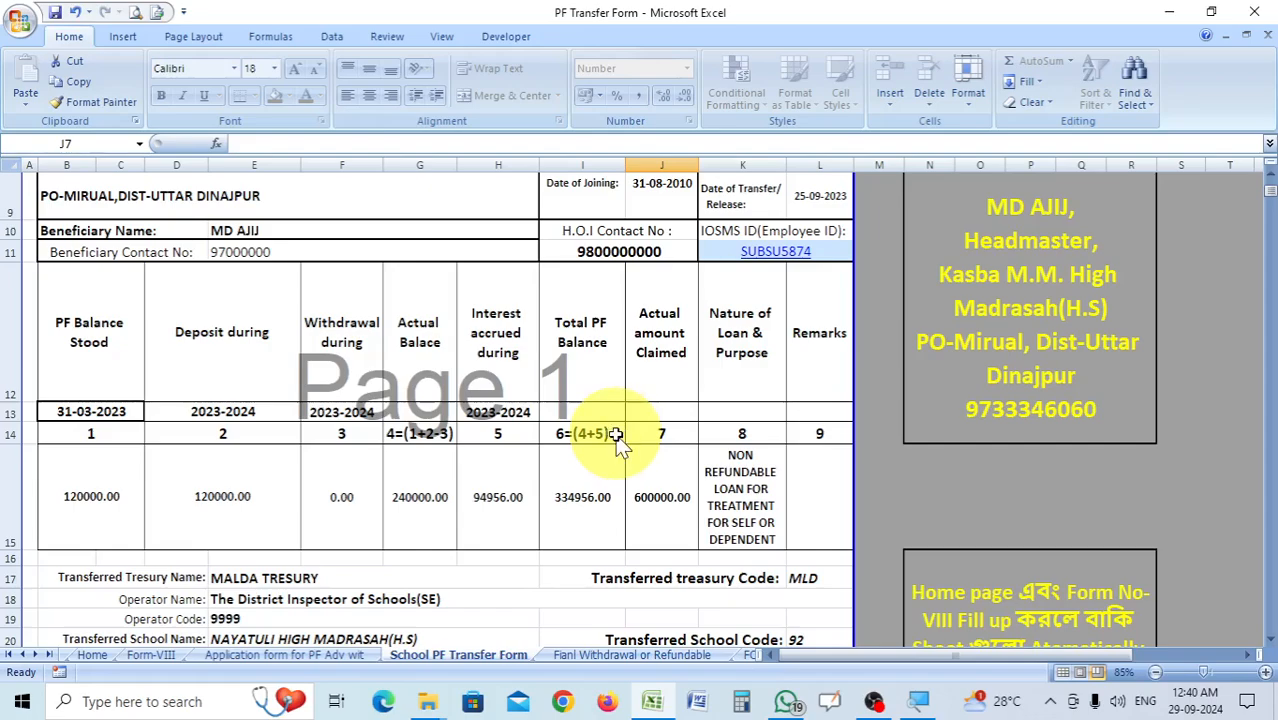
scroll(615, 433, "up", 2)
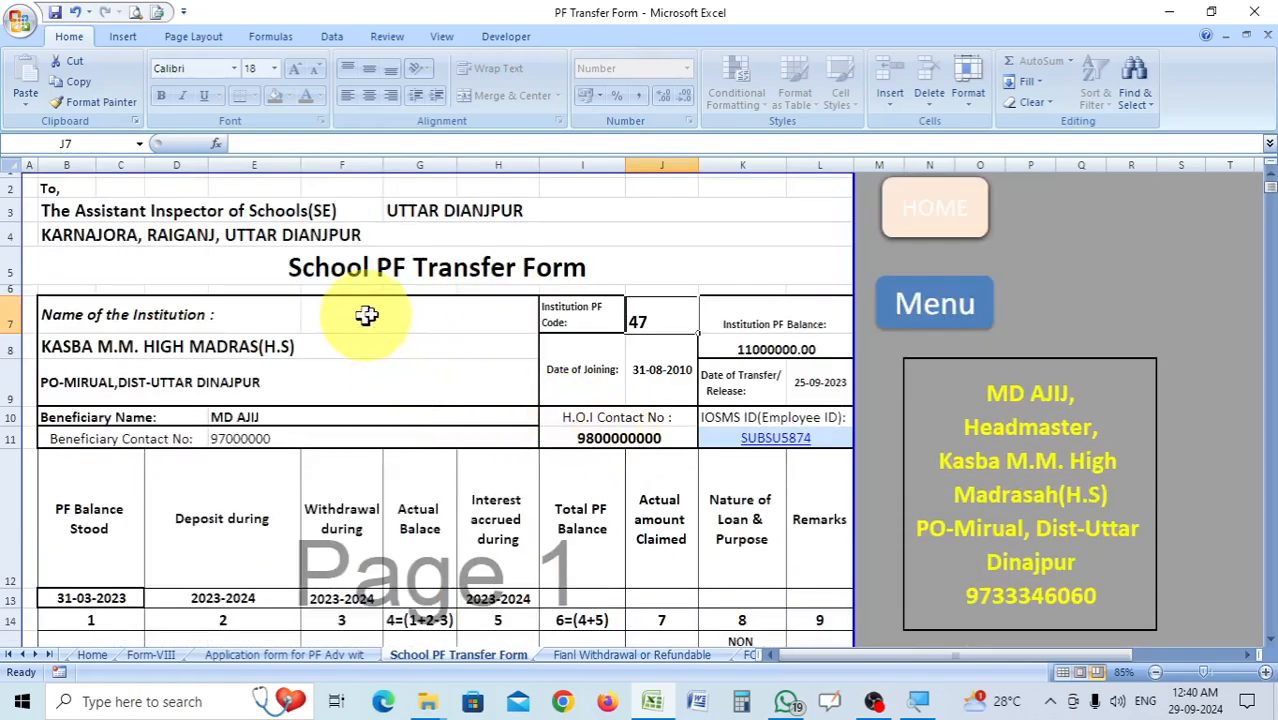
scroll(580, 362, "up", 1, "ctrl")
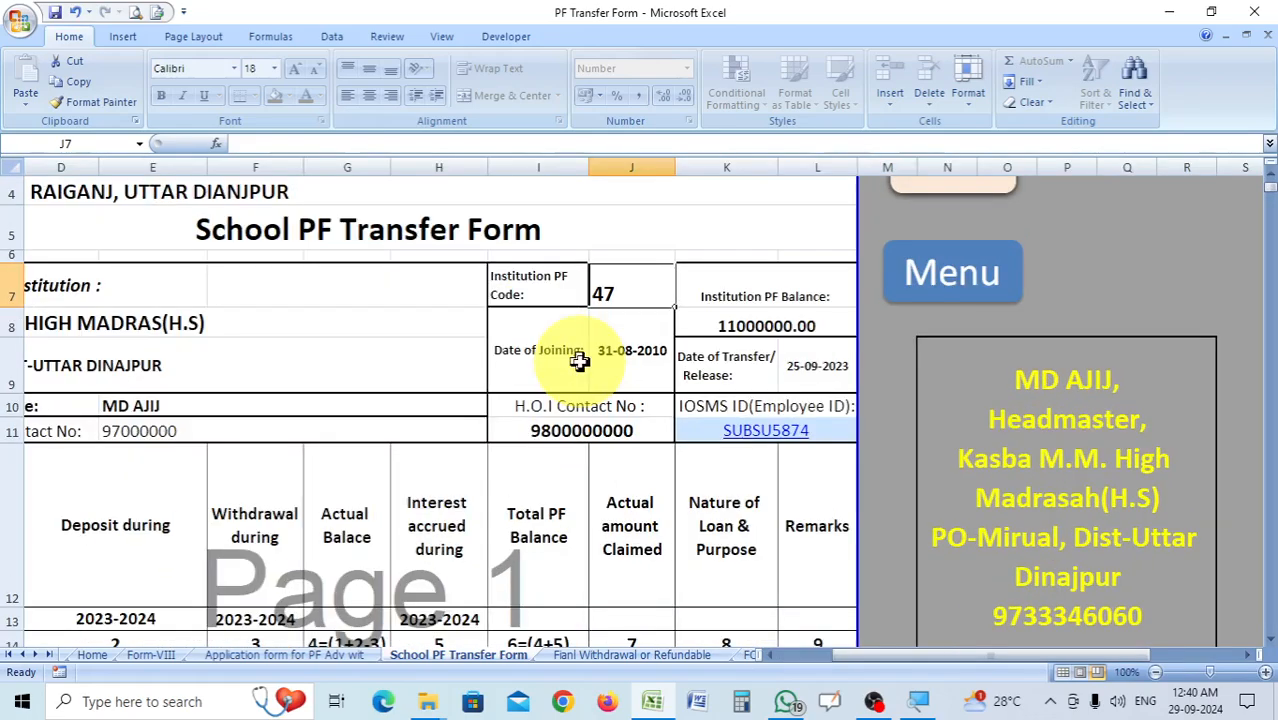
scroll(580, 362, "up", 2, "ctrl")
scroll(579, 354, "down", 1, "ctrl")
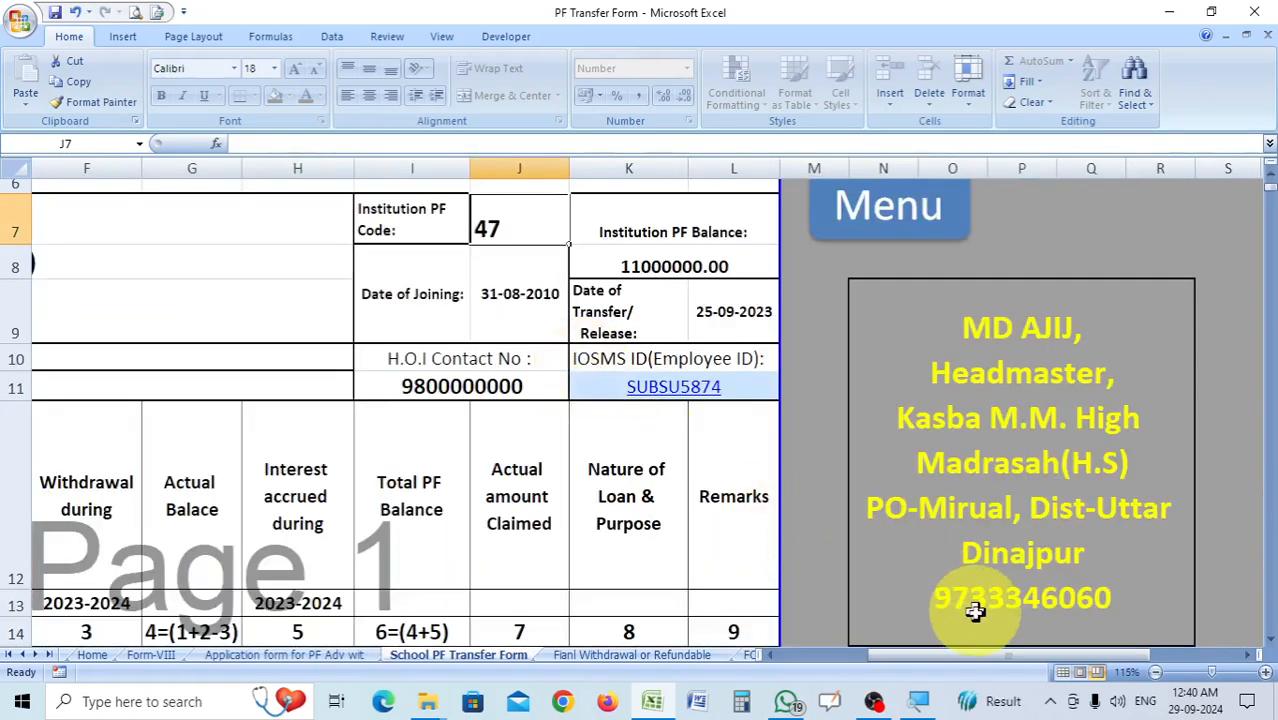
scroll(813, 676, "down", 2, "ctrl")
scroll(745, 500, "up", 2, "ctrl")
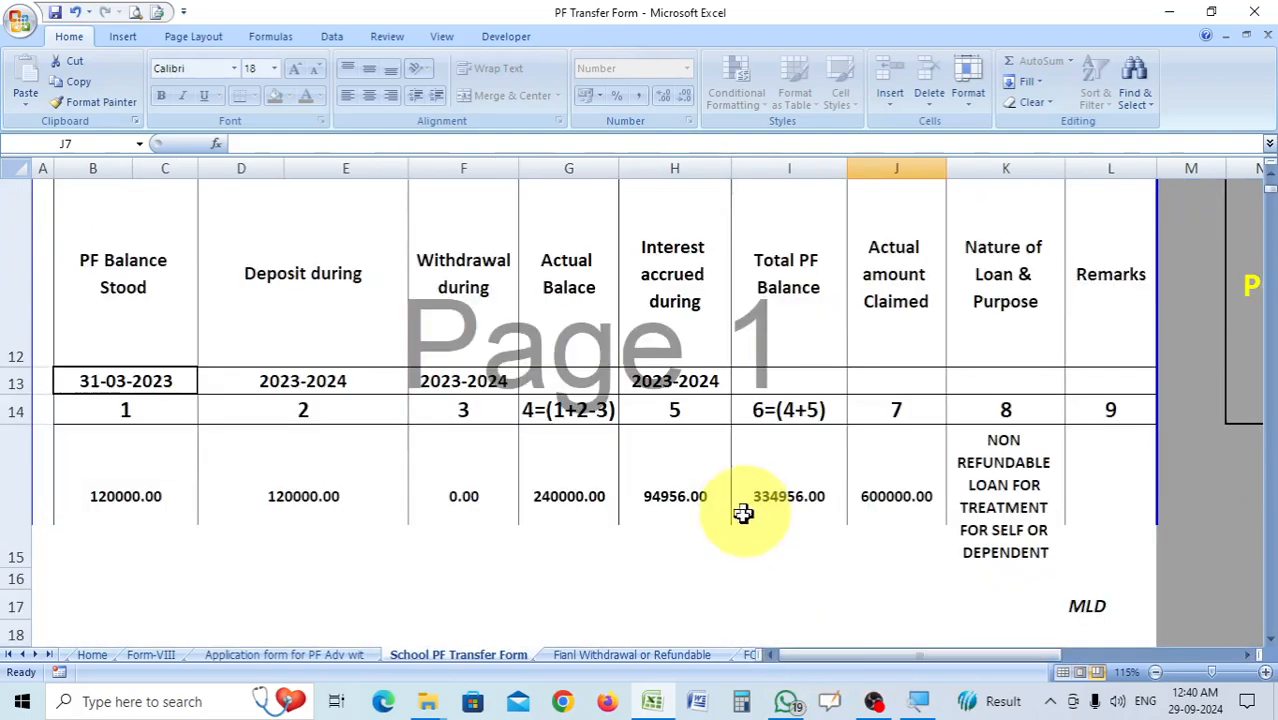
scroll(663, 605, "down", 2)
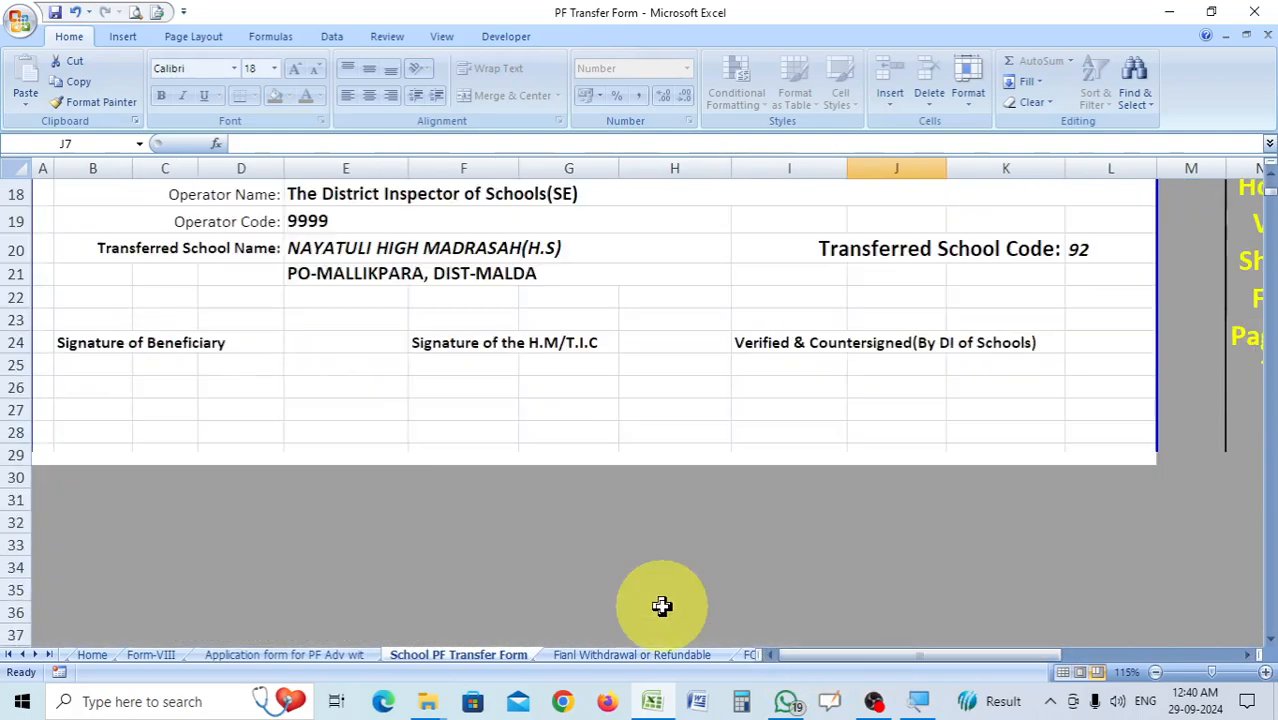
Review the Fianl Withdrawal or Refundable sheet down to the signatures, and open the FORM-X annual statement.
left_click(632, 655)
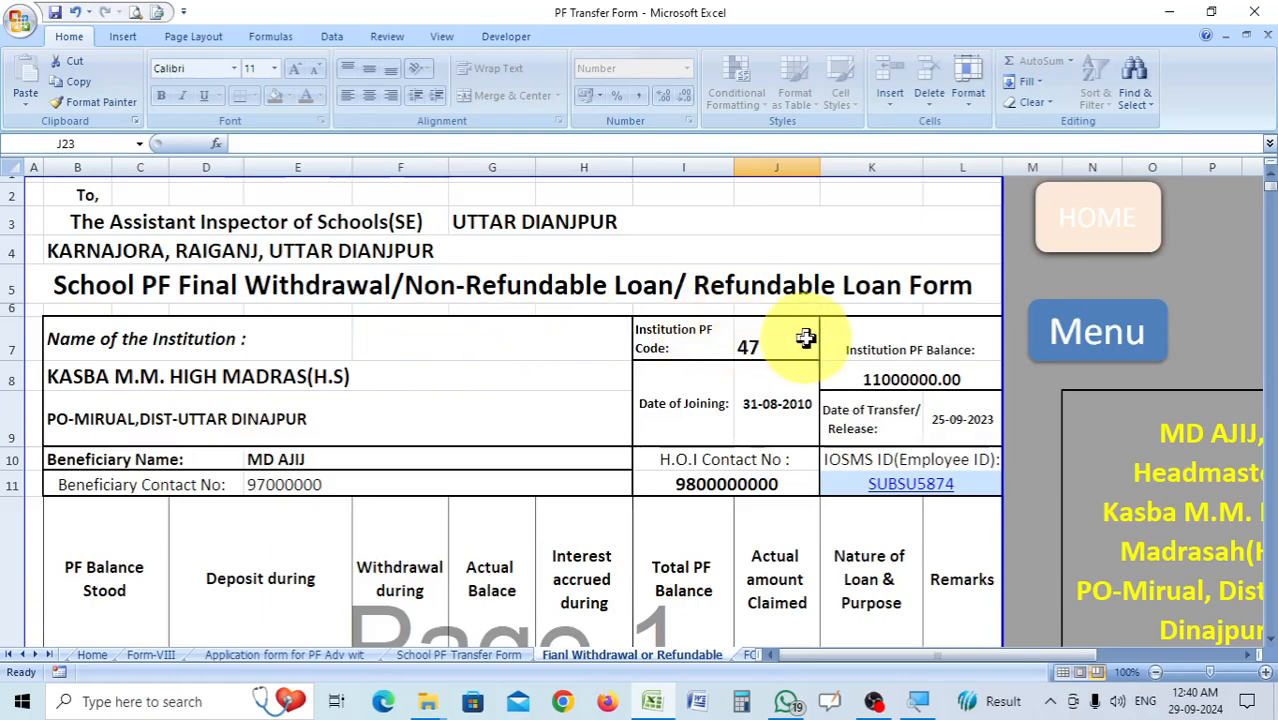
scroll(676, 343, "down", 4)
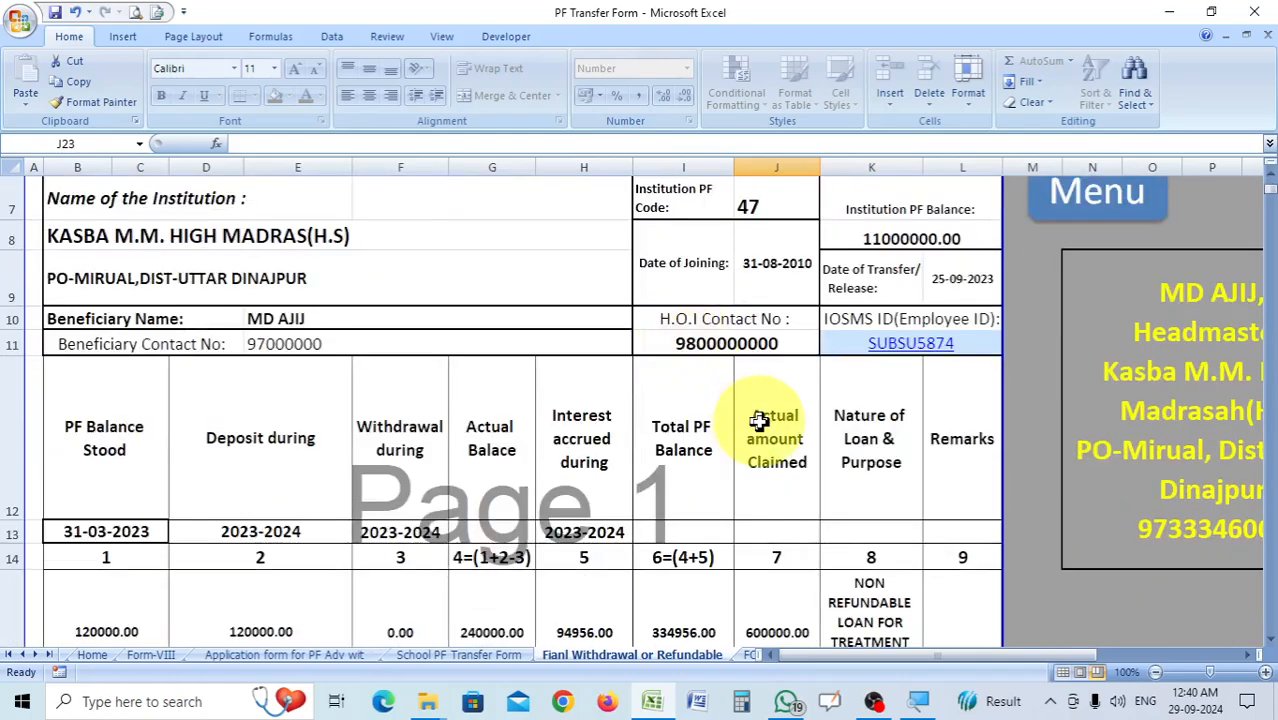
left_click(750, 655)
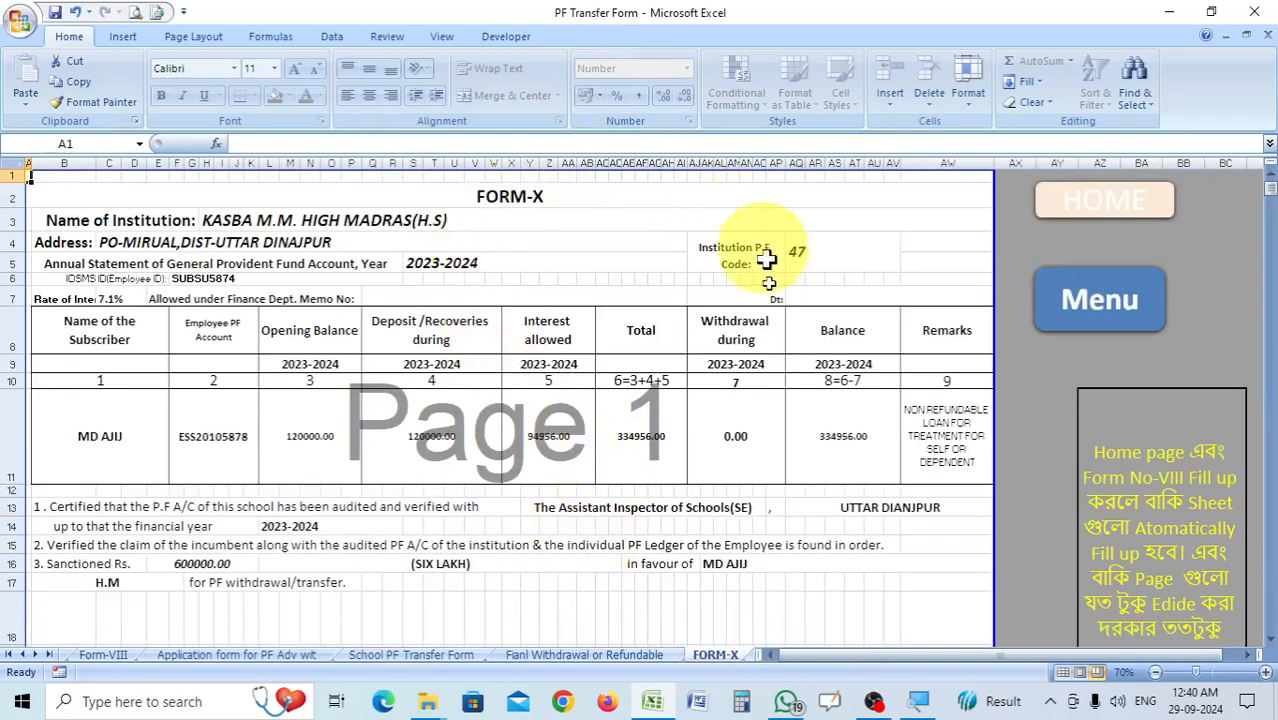
Review the Particulars to be Furnished sheet from the applicant details down to the notes below the form.
left_click(751, 659)
scroll(518, 566, "up", 2)
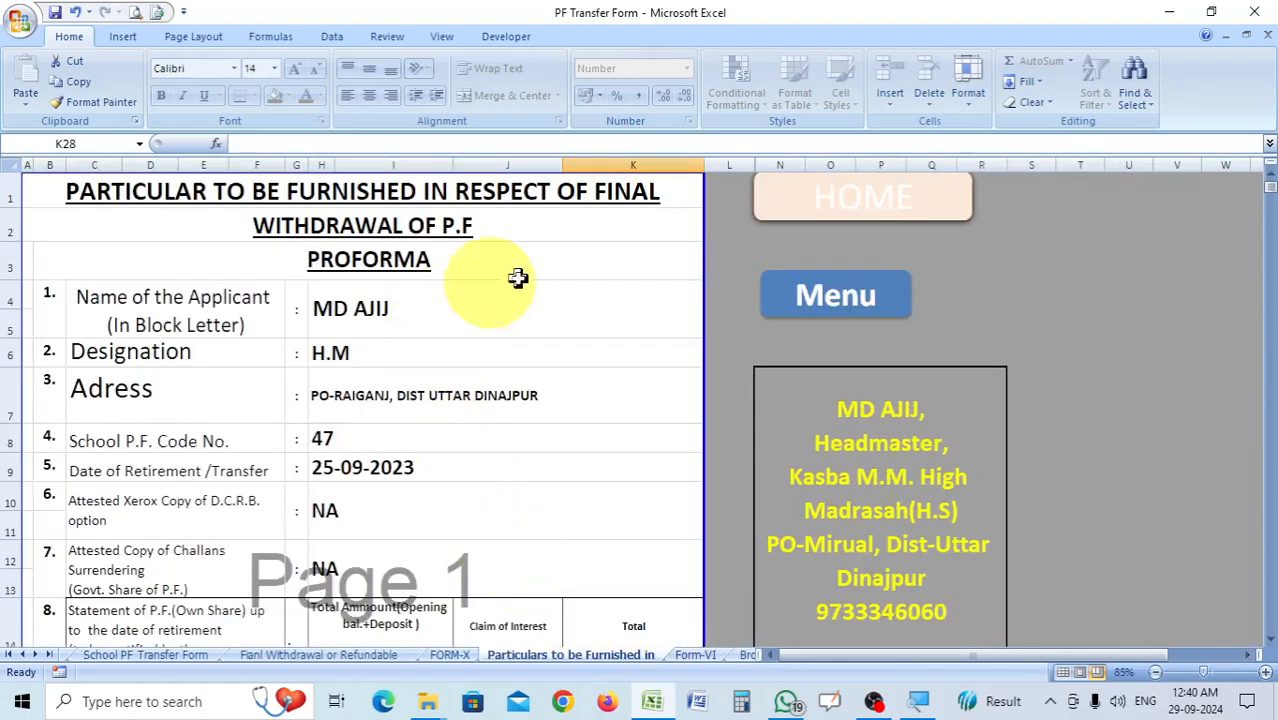
scroll(442, 551, "down", 8)
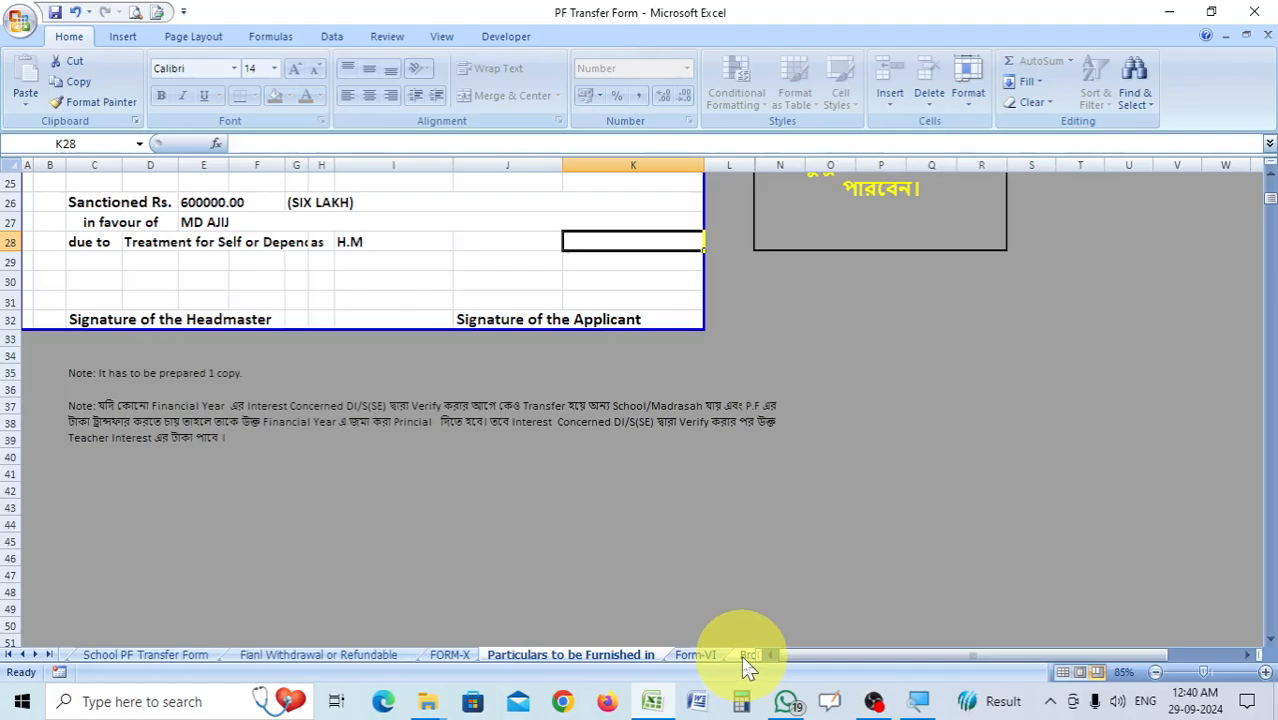
Review the staff subscriptions on Broad Sheet Form no VII and the applicant details on the Refundable & Non Refundable Loan form.
left_click(749, 656)
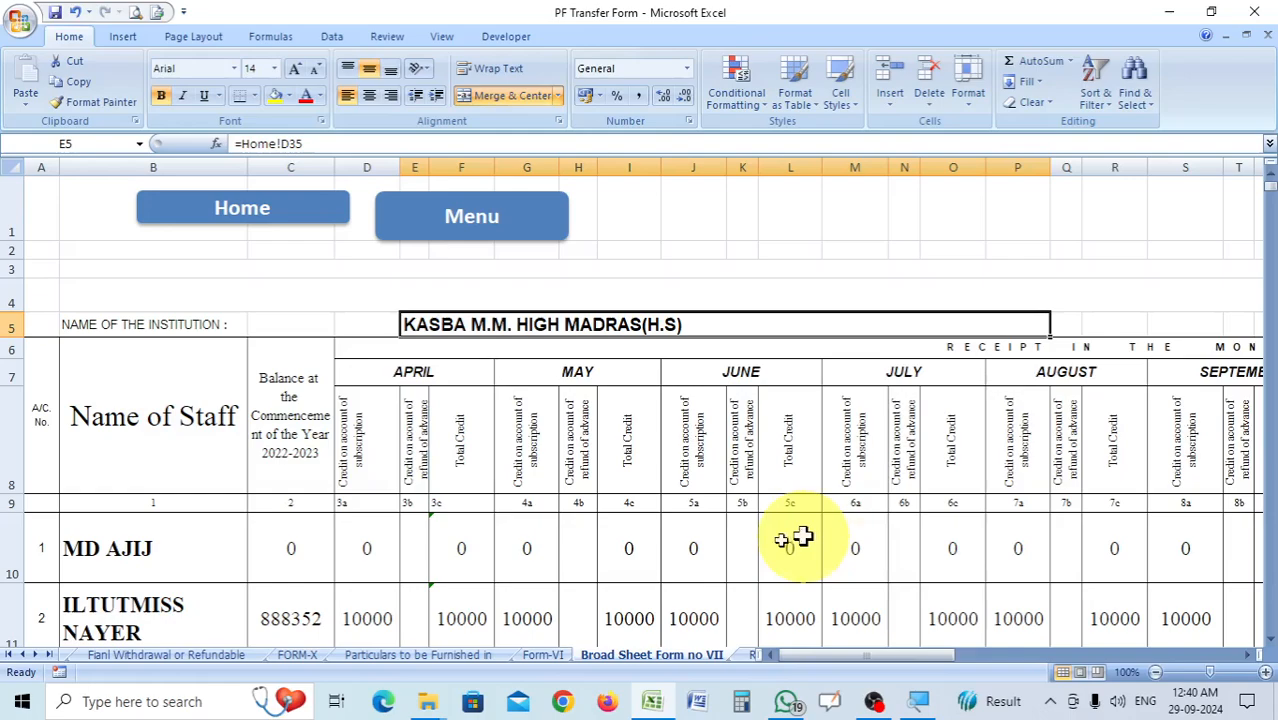
scroll(429, 530, "down", 2)
scroll(429, 530, "up", 2)
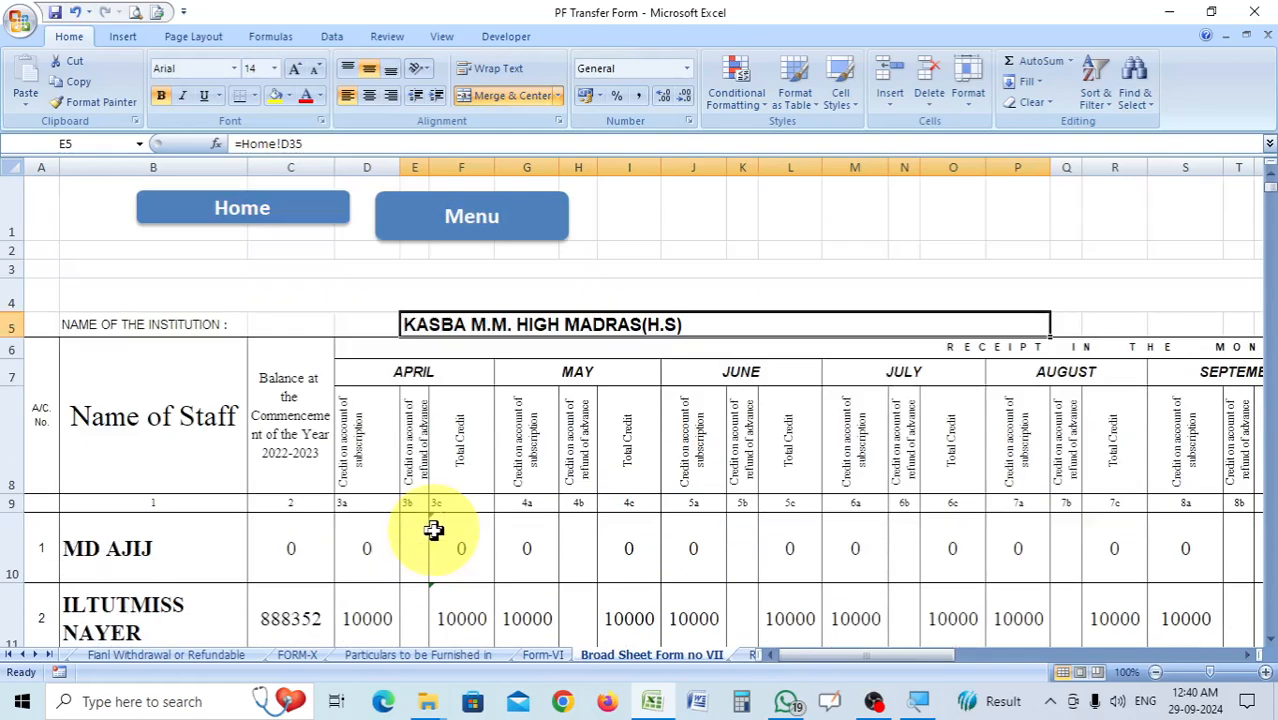
scroll(699, 525, "down", 1)
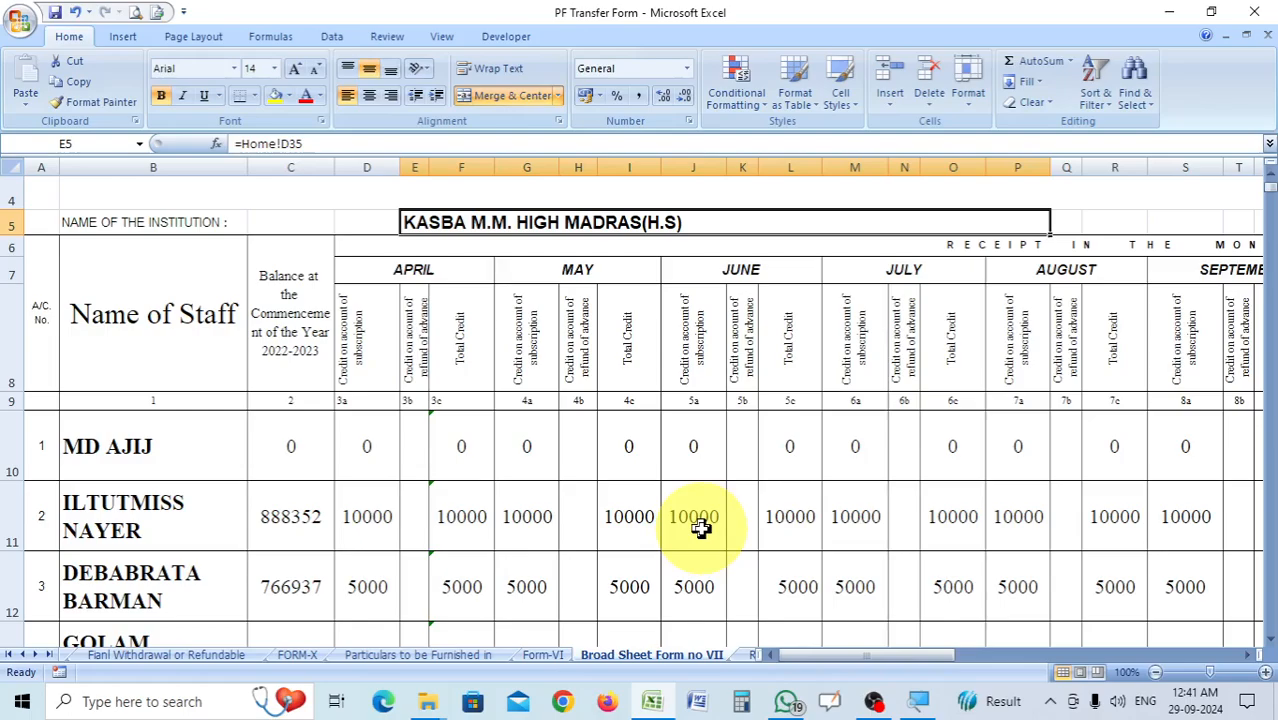
left_click(753, 655)
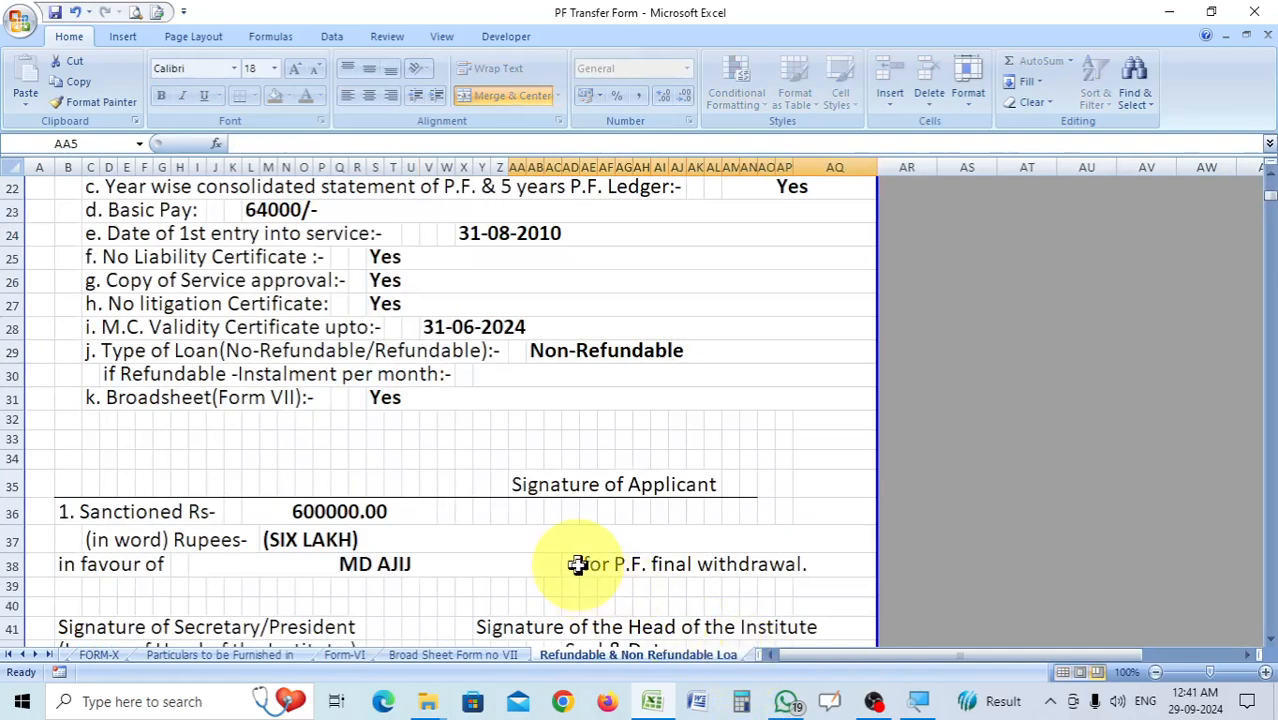
scroll(577, 565, "up", 6)
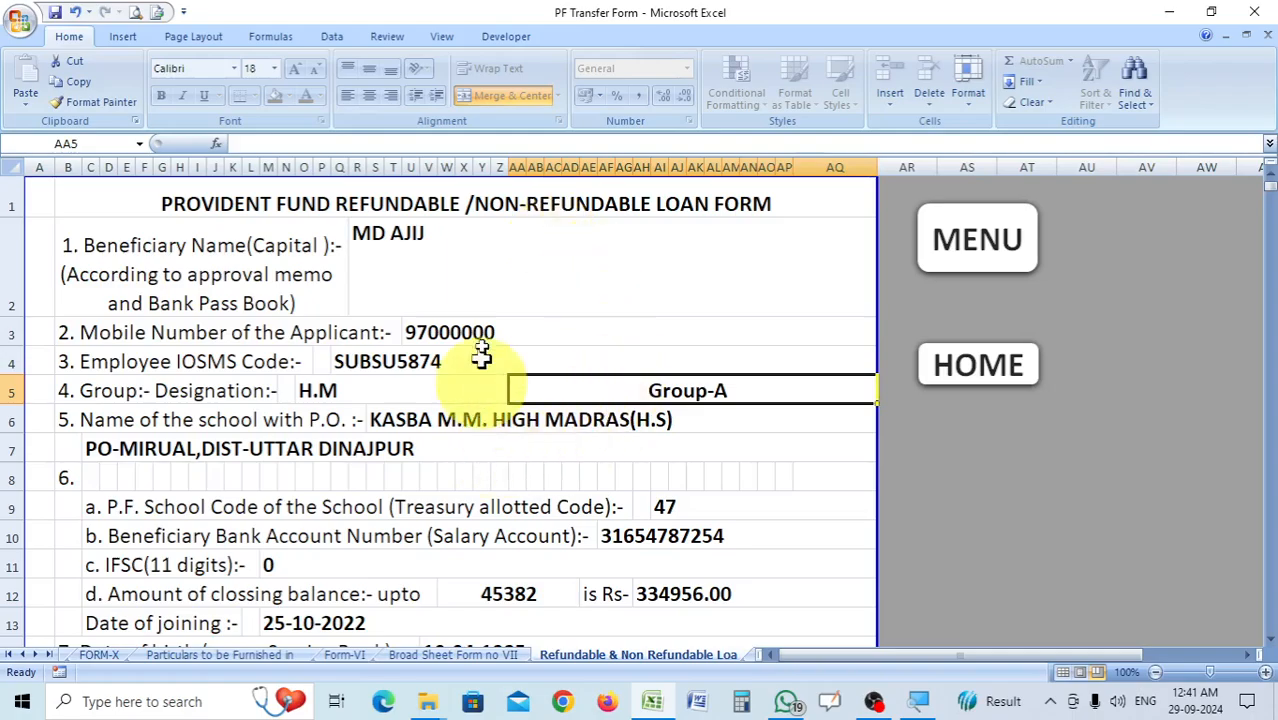
Look through the rest of the Refundable & Non Refundable Loan form below the applicant and bank details.
scroll(571, 437, "down", 6)
scroll(571, 437, "down", 4)
scroll(574, 437, "up", 10)
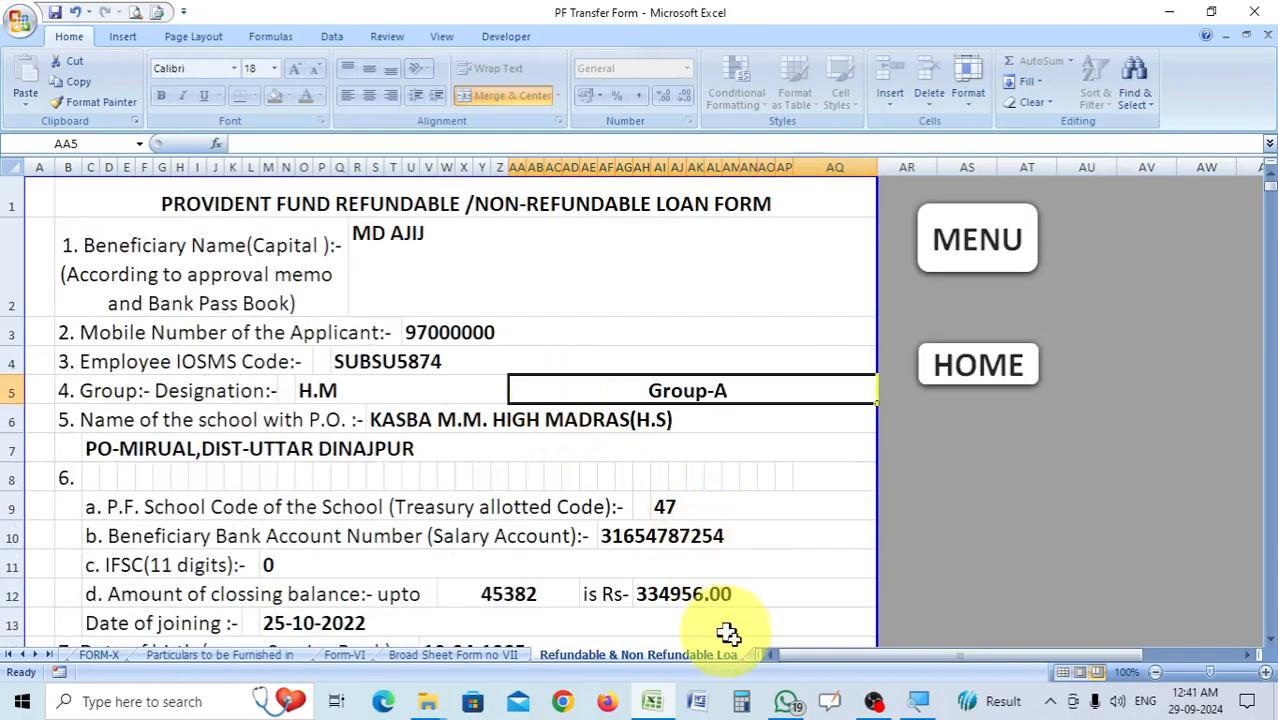
Review the PF Online Transfer Form and the PF Final Payment sheet down to their signature sections.
left_click(749, 658)
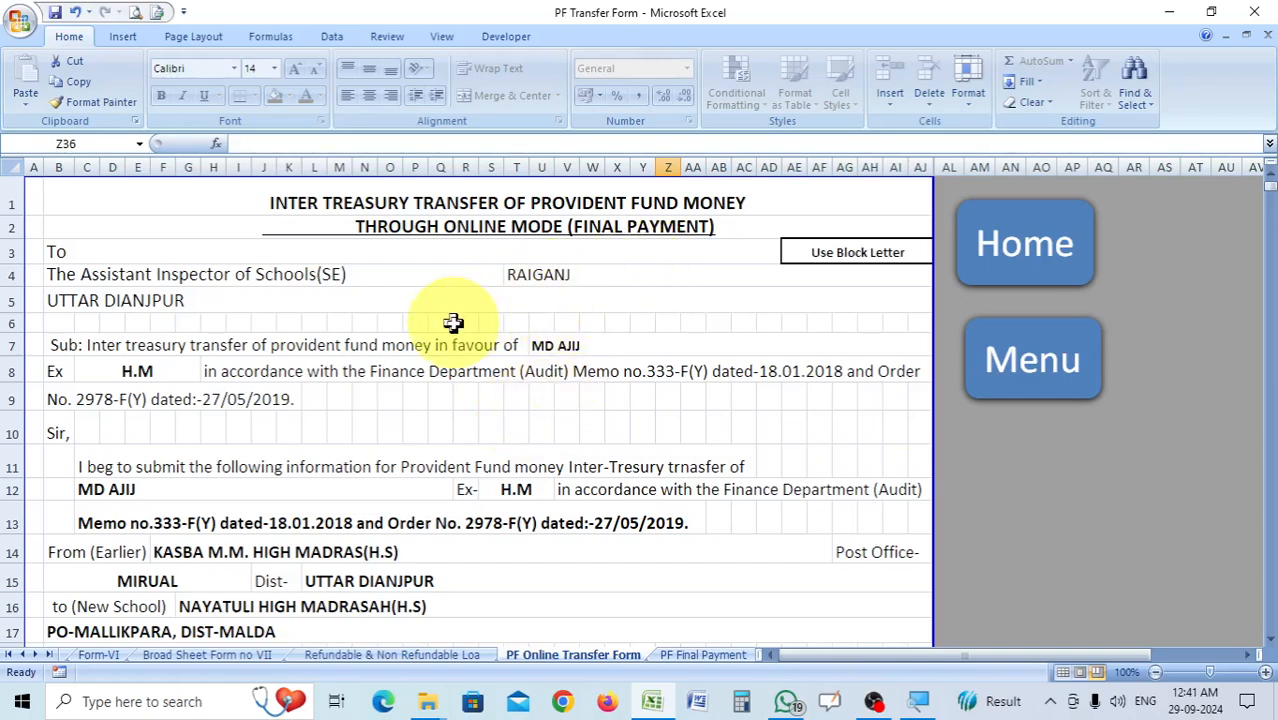
scroll(636, 424, "down", 9)
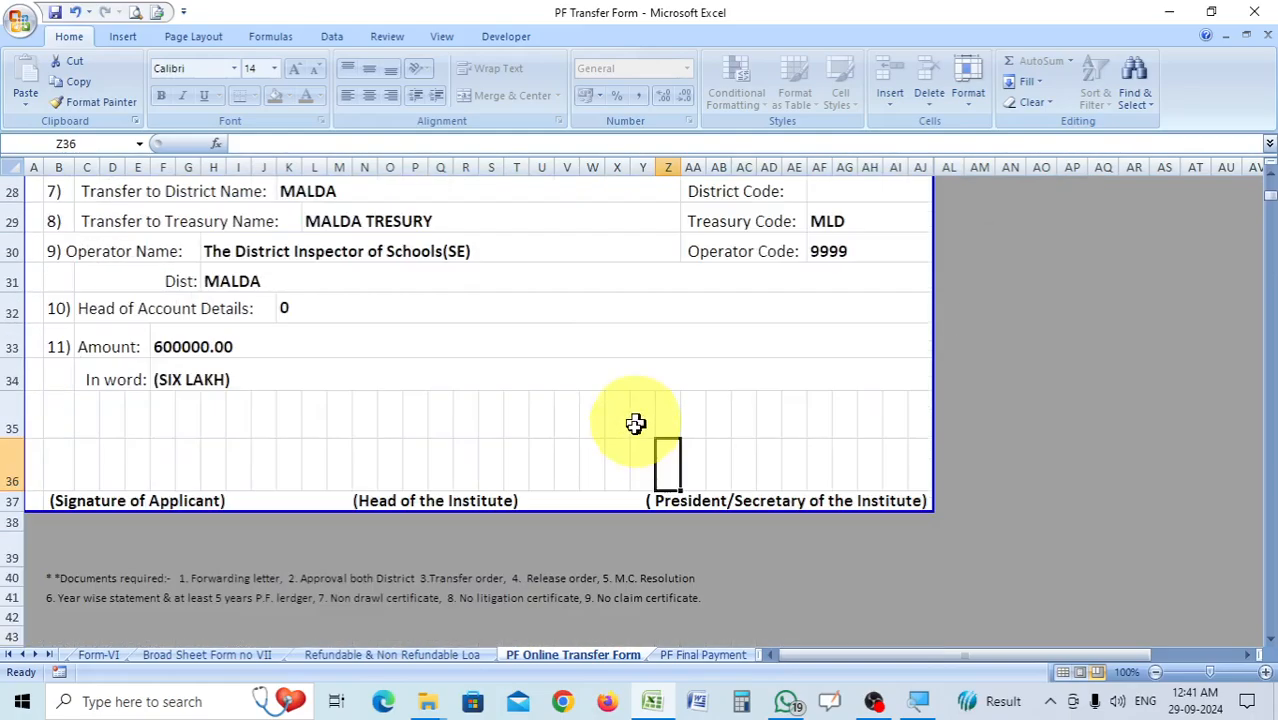
scroll(642, 438, "up", 9)
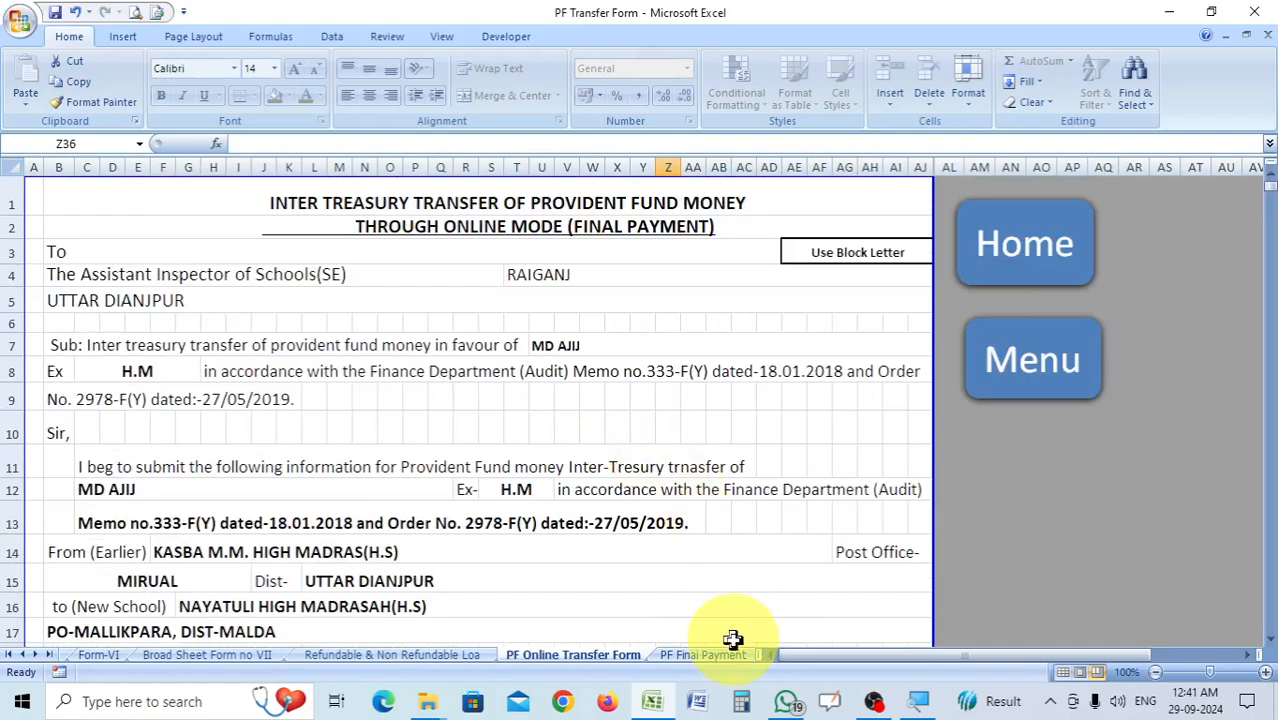
left_click(703, 655)
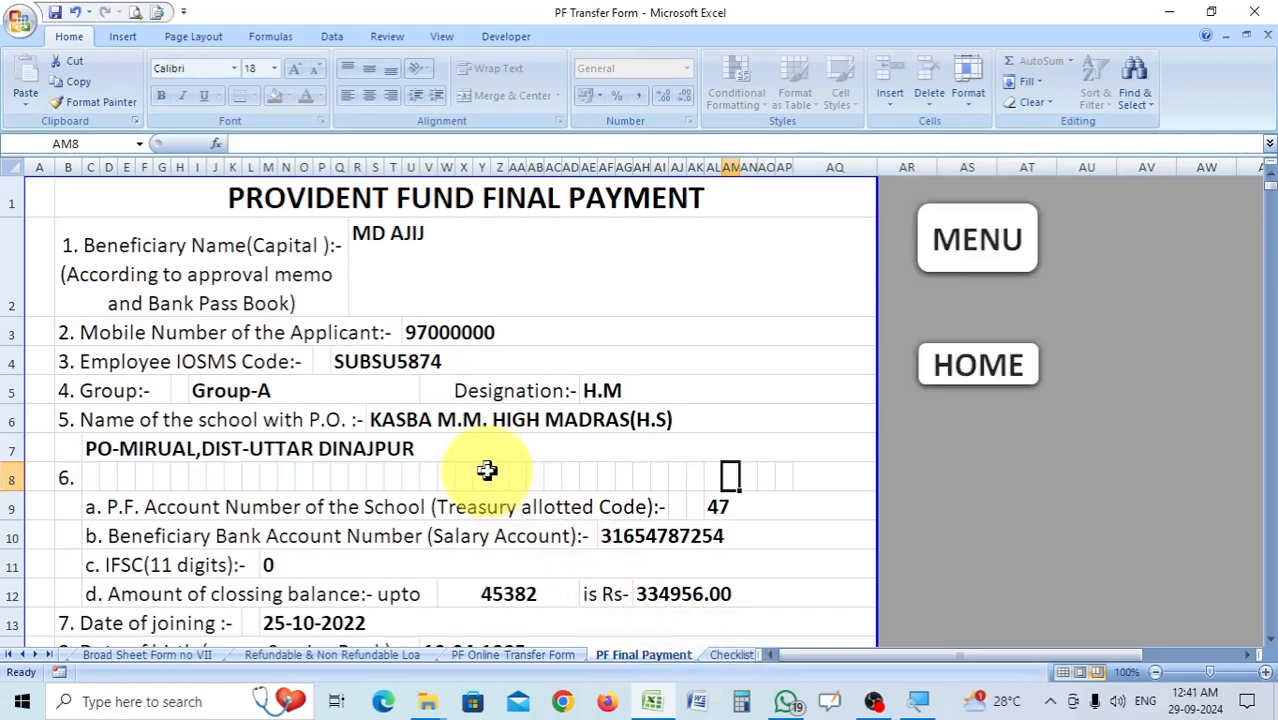
scroll(605, 430, "down", 10)
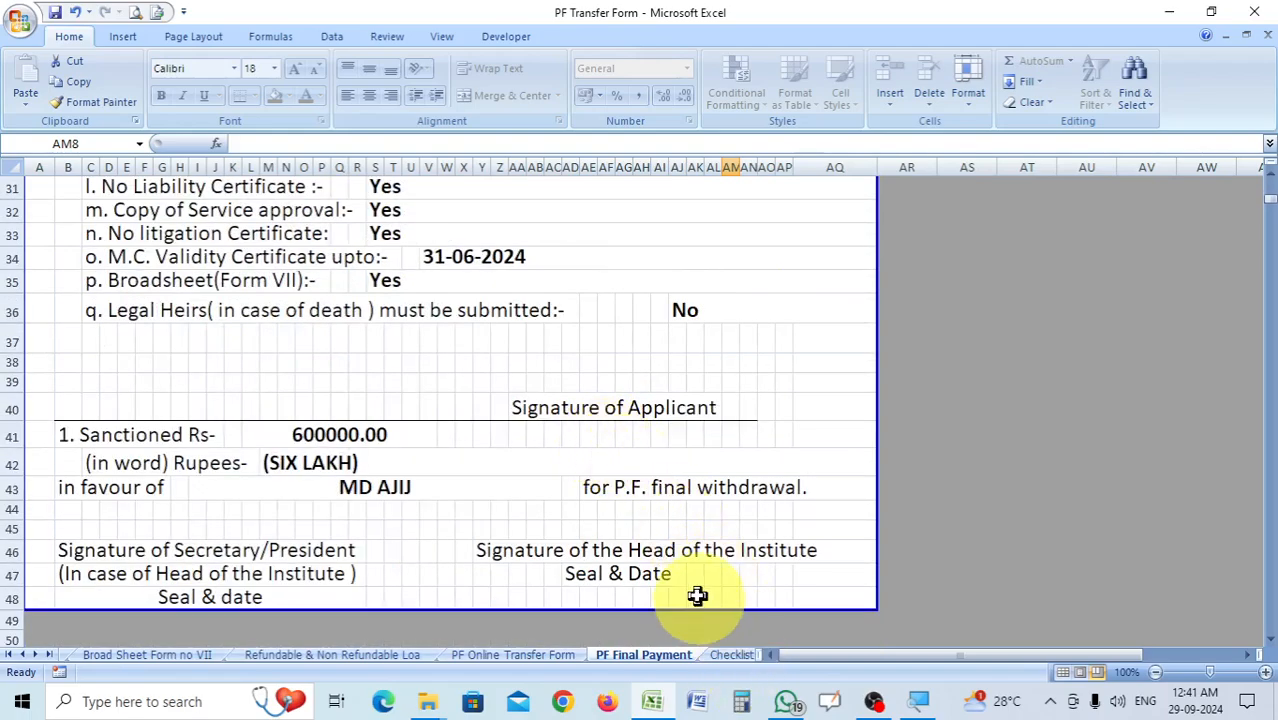
Read the Checklist sheet's document lists for final withdrawal, refundable loan, non-refundable loan and PF transfer to another school.
left_click(738, 656)
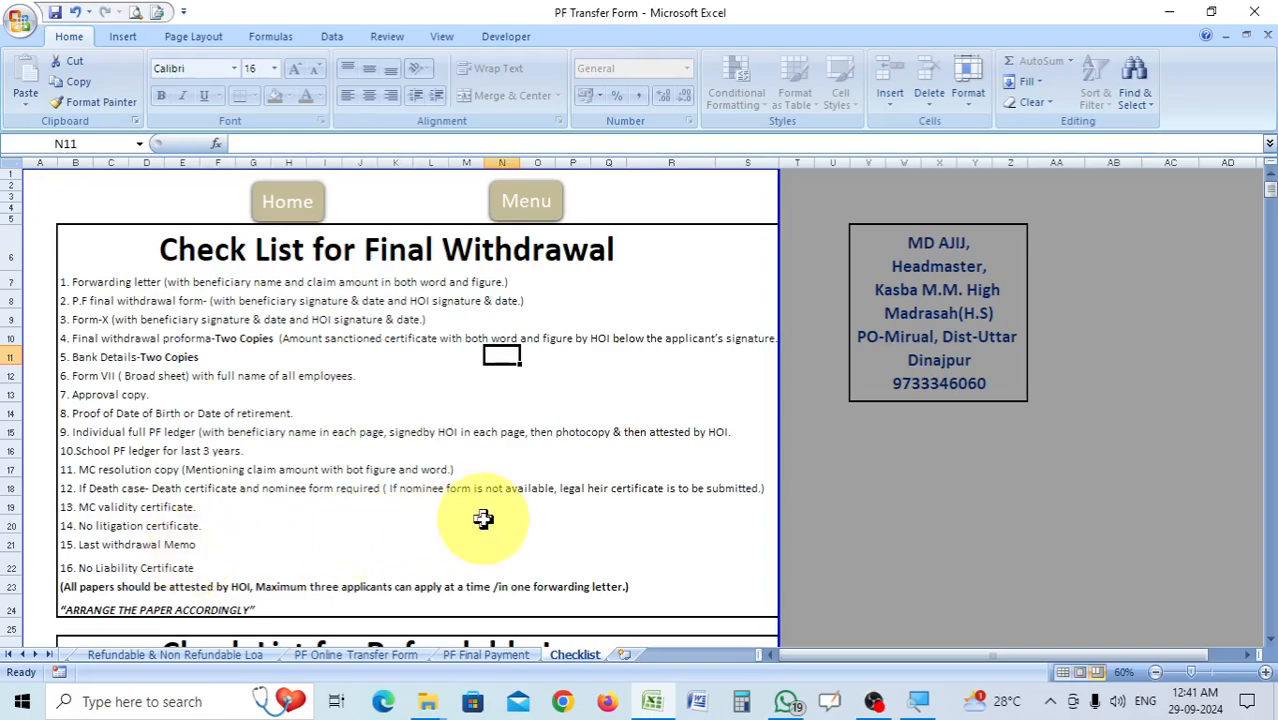
scroll(506, 518, "down", 2)
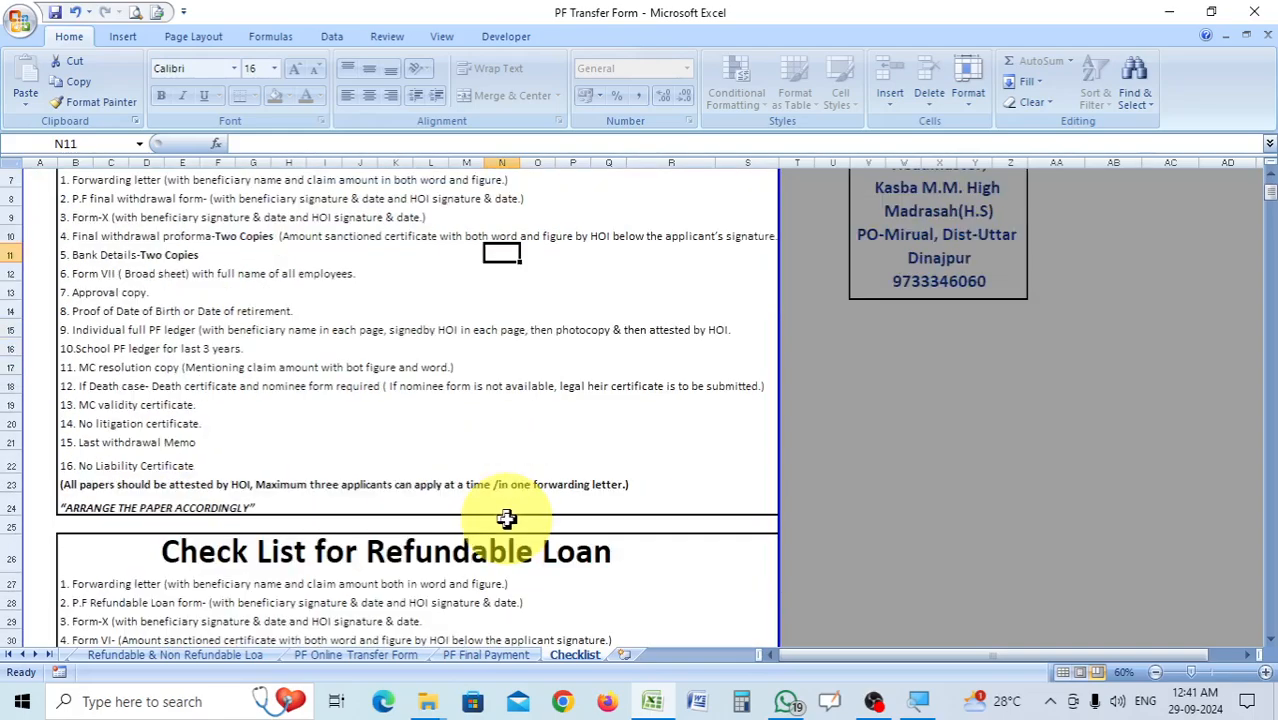
scroll(506, 518, "down", 2)
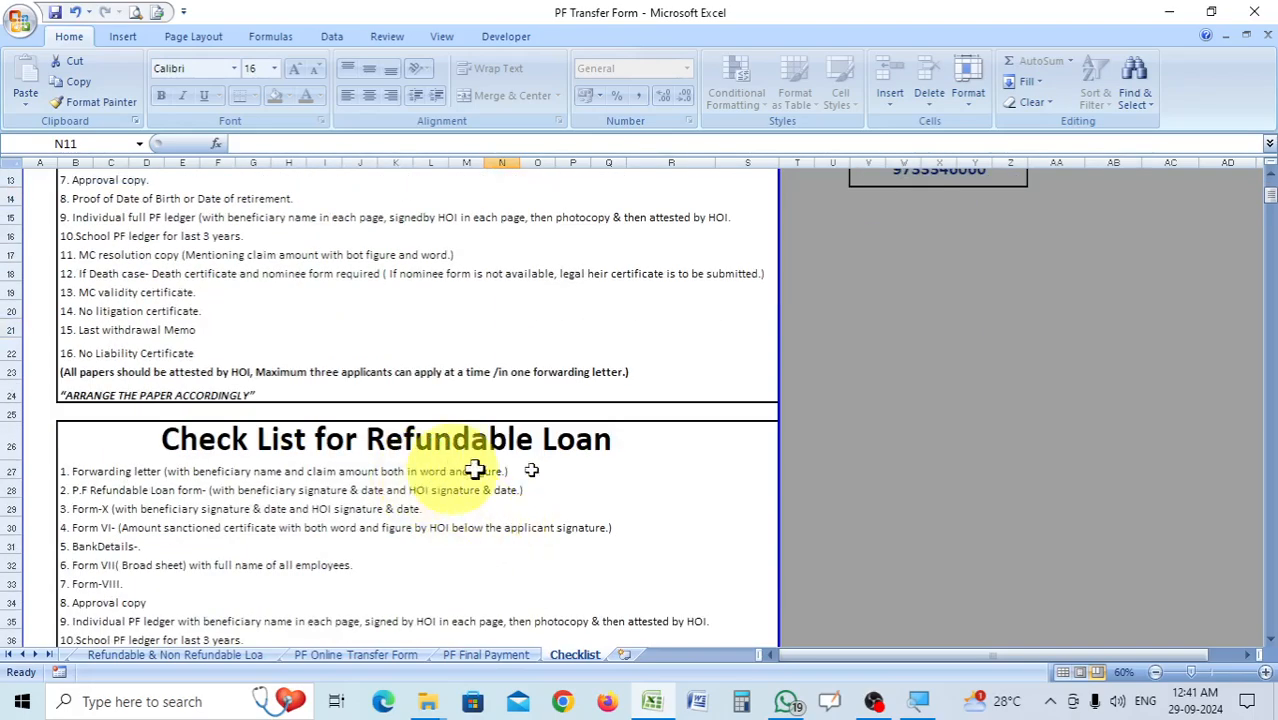
scroll(486, 466, "down", 2)
scroll(285, 428, "down", 2)
scroll(599, 422, "down", 3)
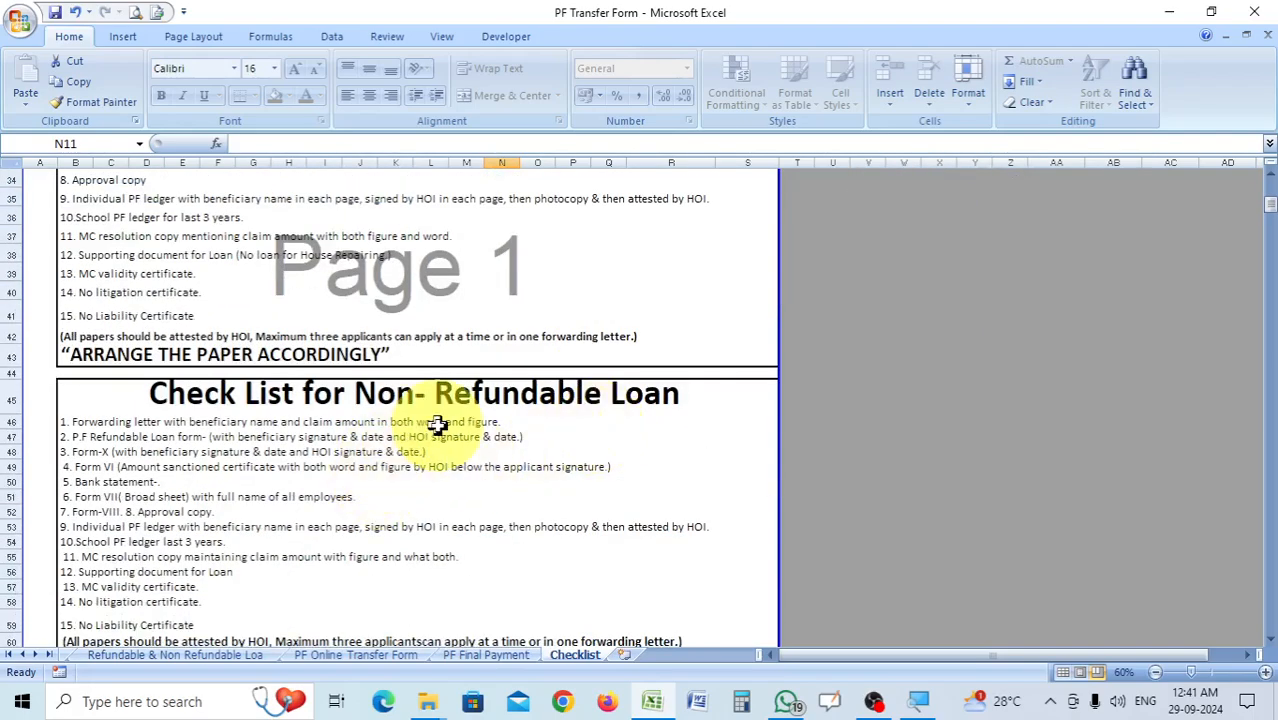
scroll(619, 420, "down", 5)
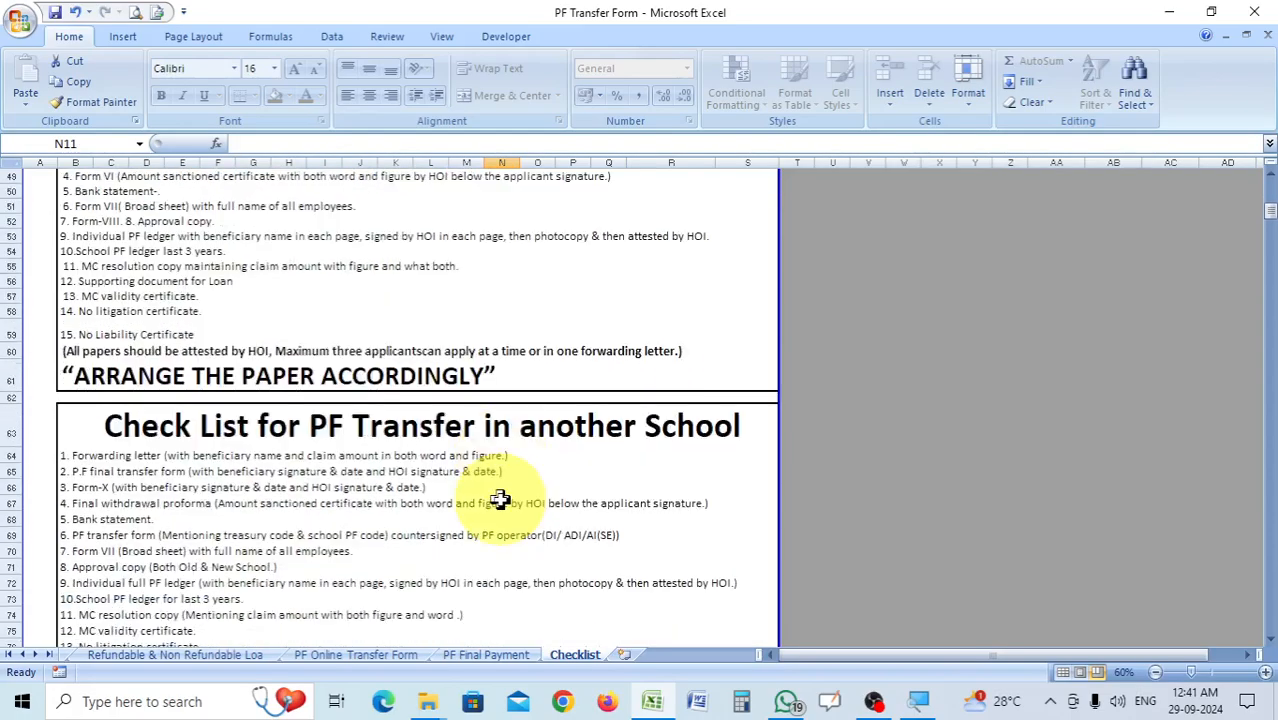
scroll(479, 457, "down", 3)
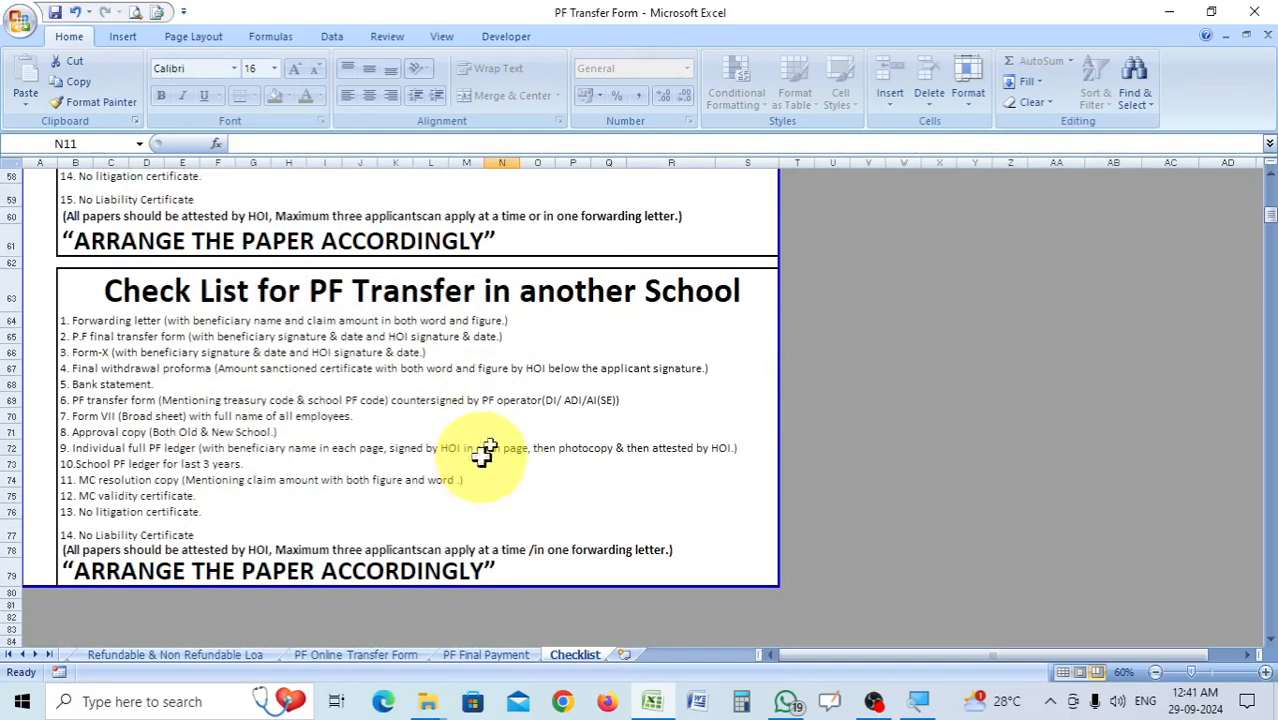
scroll(600, 373, "up", 17)
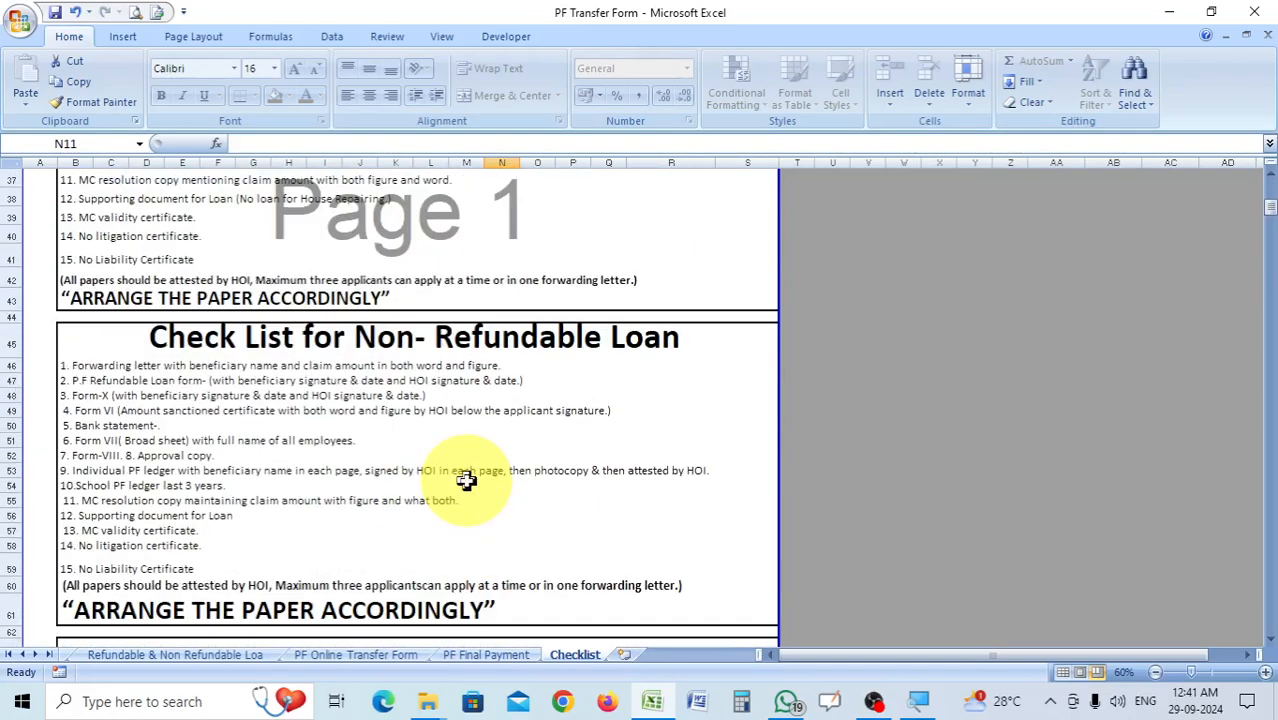
scroll(453, 369, "up", 2)
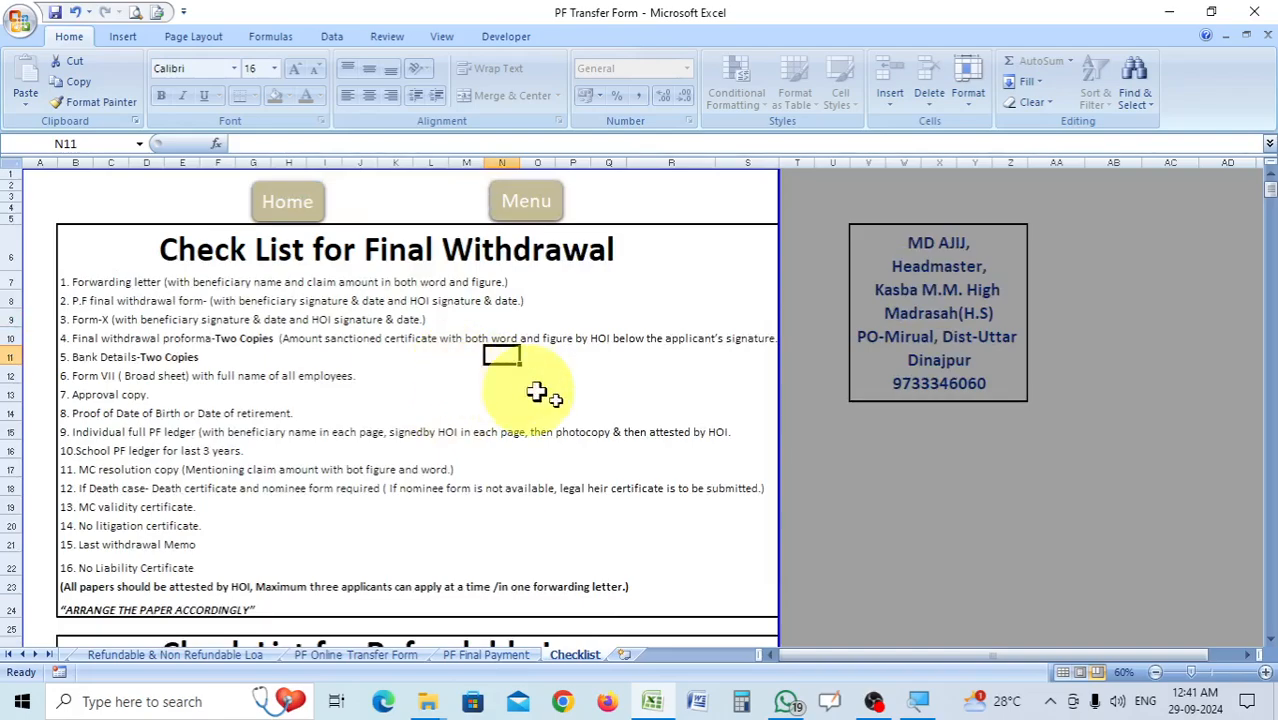
Return from the Checklist to the Menu sheet and look over its links to all the PF forms.
left_click(531, 210)
scroll(639, 531, "down", 1)
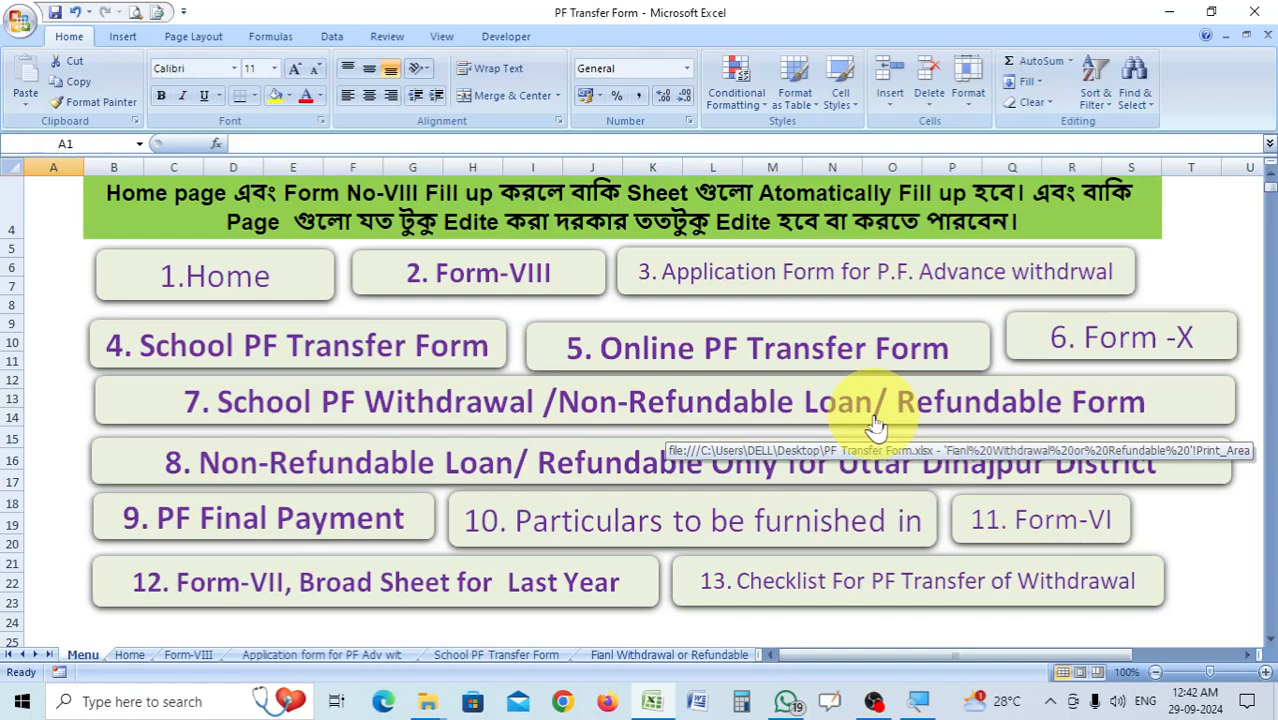
scroll(770, 396, "up", 1)
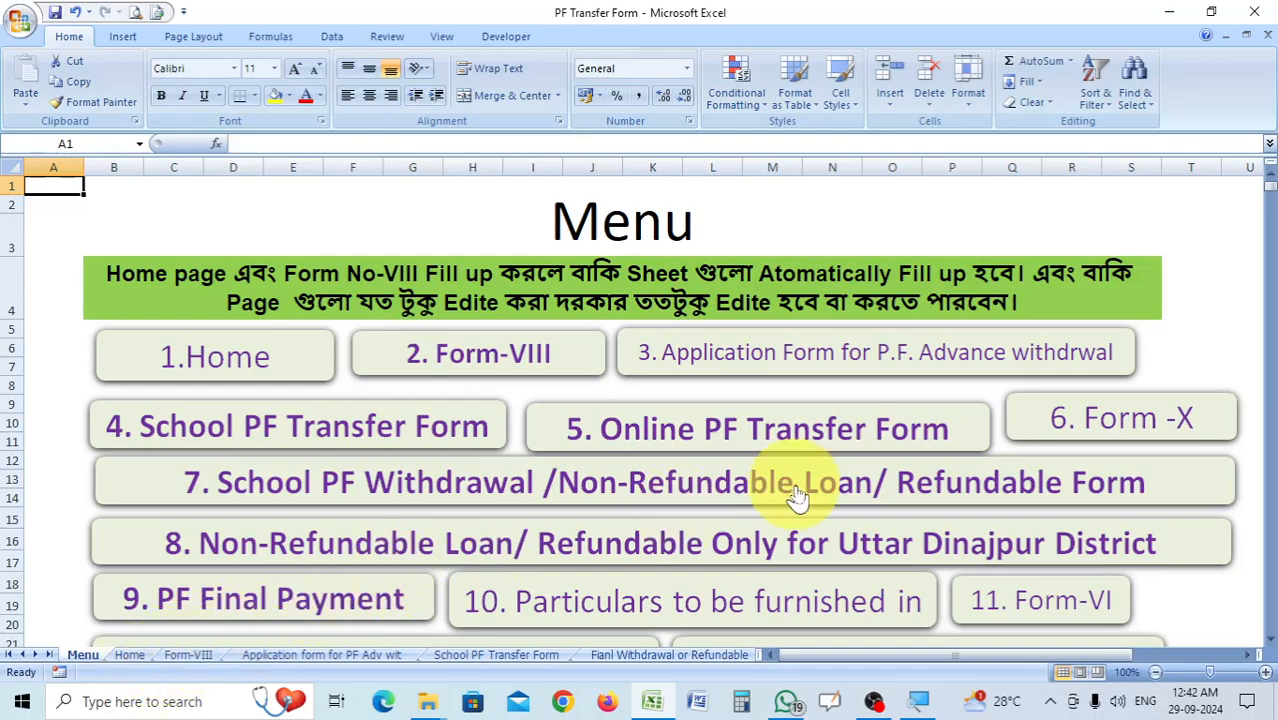
scroll(797, 497, "down", 2)
scroll(797, 497, "up", 2)
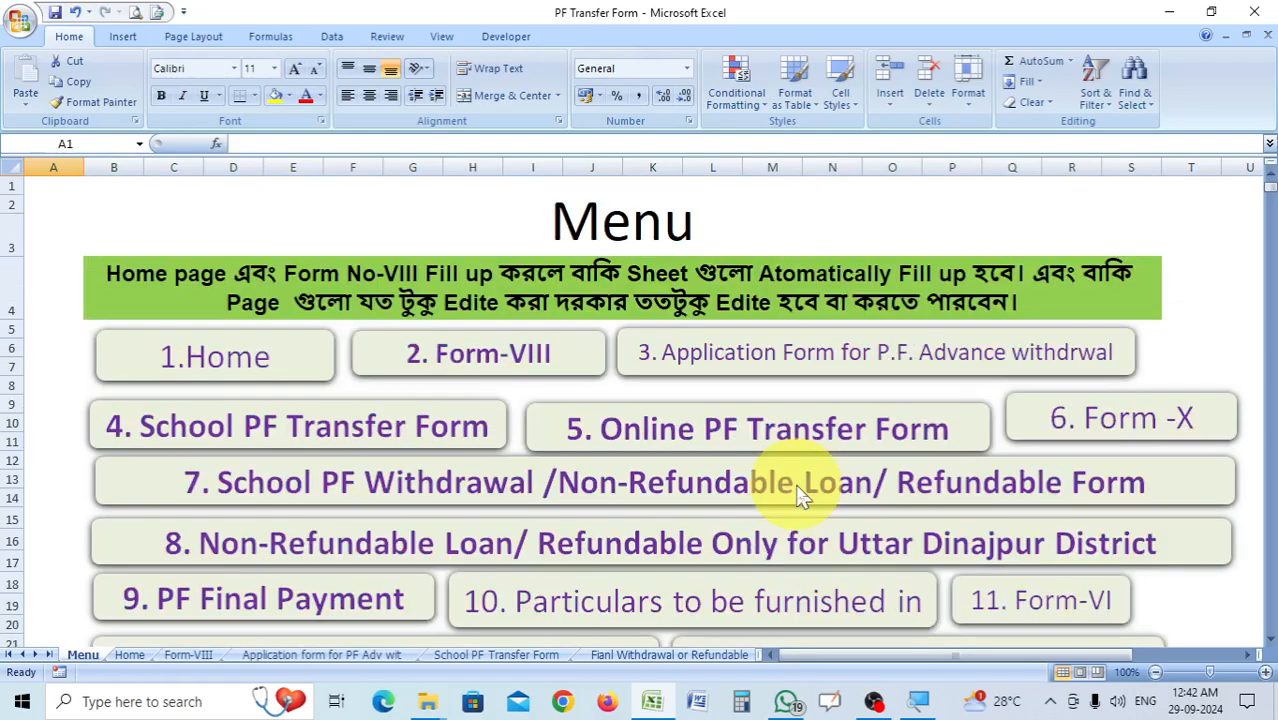